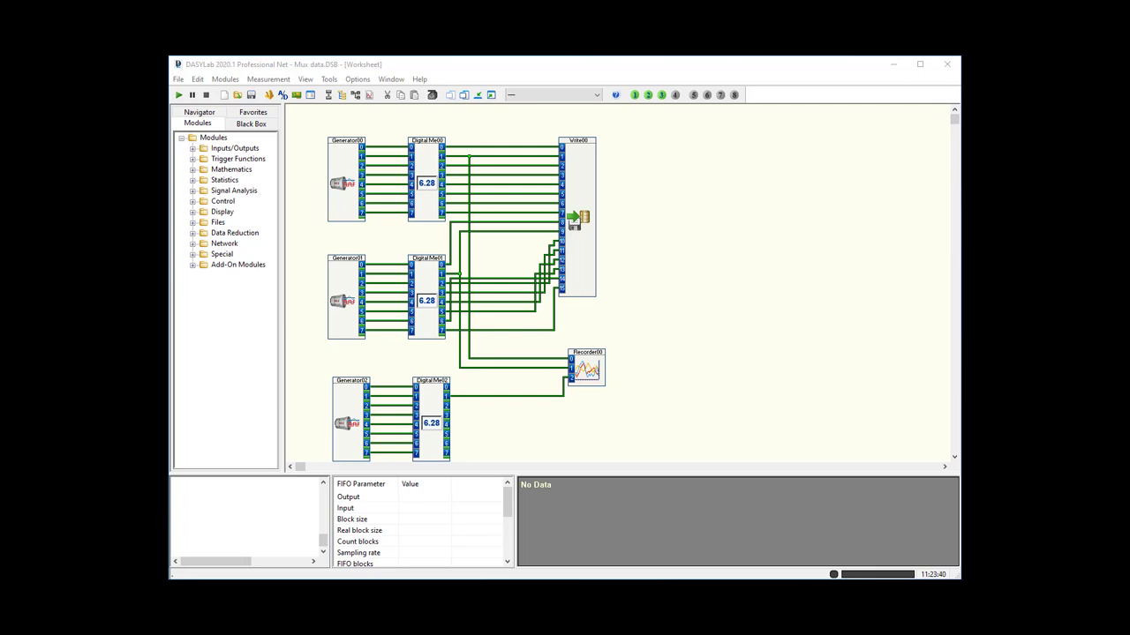
Check the time base setting of the Generator00 module
{"action": "right_click", "coordinate": [349, 174]}
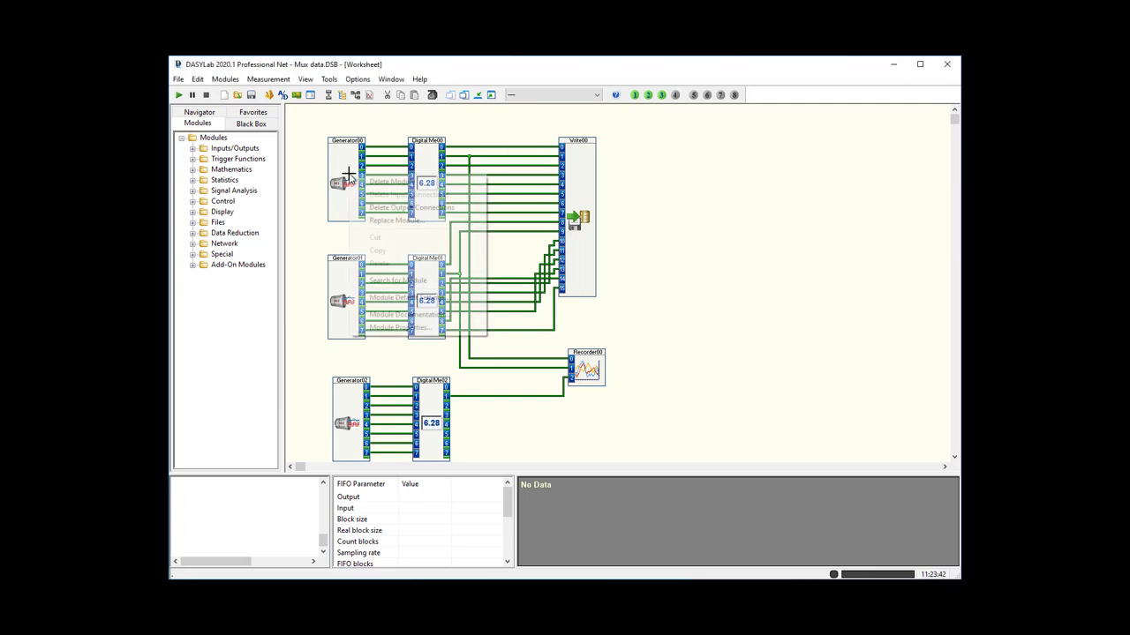
{"action": "left_click", "coordinate": [393, 329]}
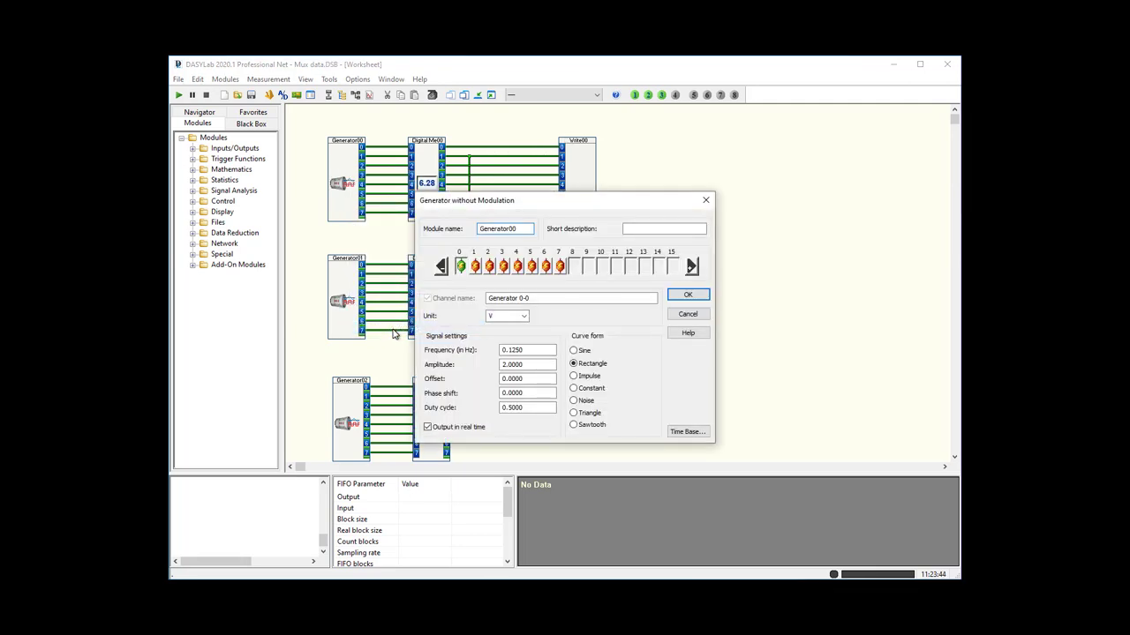
{"action": "left_click", "coordinate": [697, 433]}
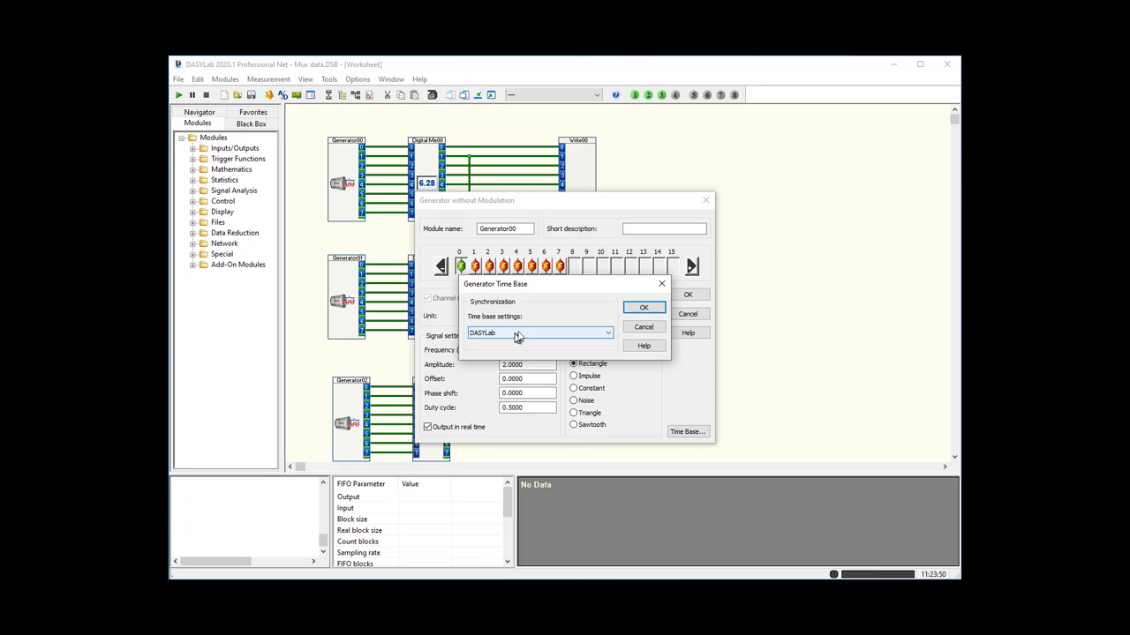
{"action": "left_click", "coordinate": [643, 308]}
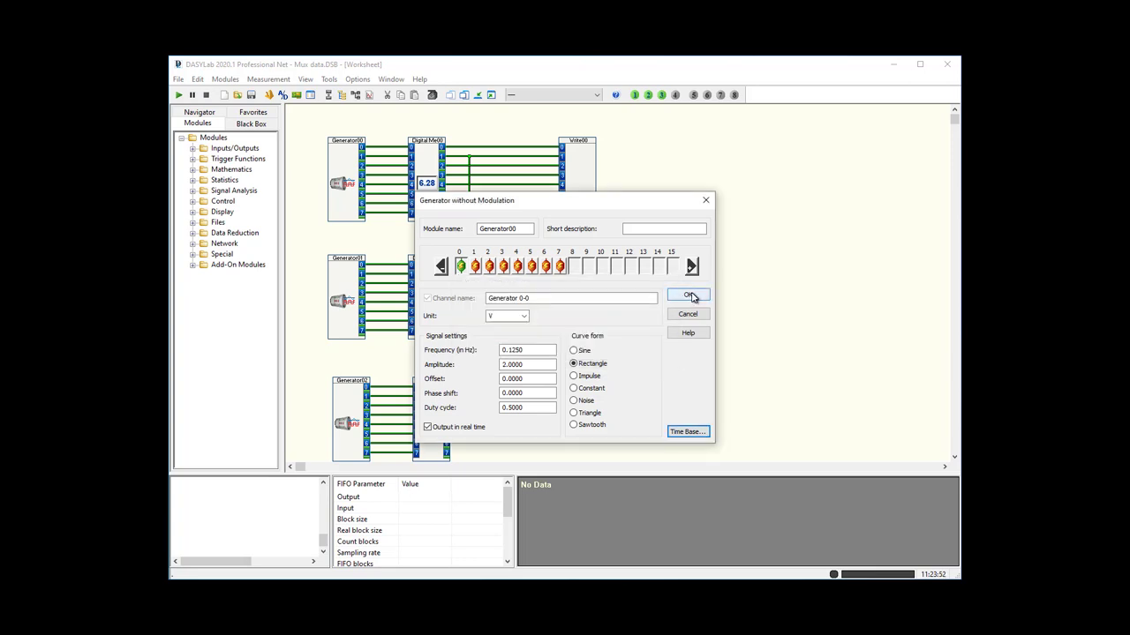
{"action": "left_click", "coordinate": [690, 296]}
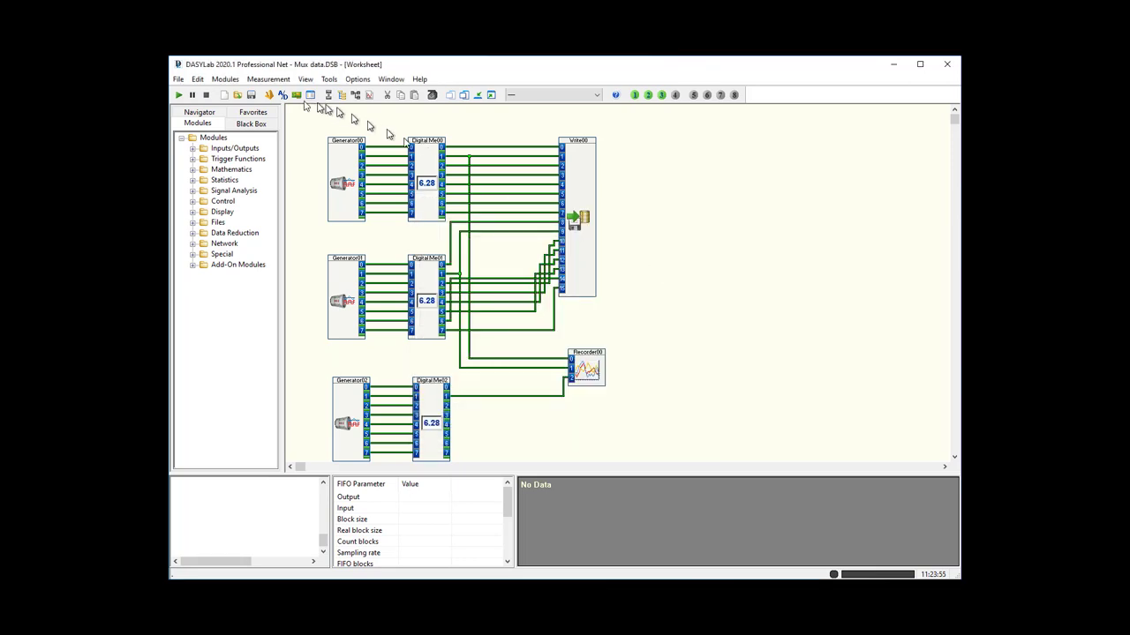
Review the sampling rate and block size of the DASYLab time base in the worksheet's time base settings
{"action": "left_click", "coordinate": [253, 86]}
{"action": "mouse_move", "coordinate": [352, 231]}
{"action": "left_click", "coordinate": [446, 233]}
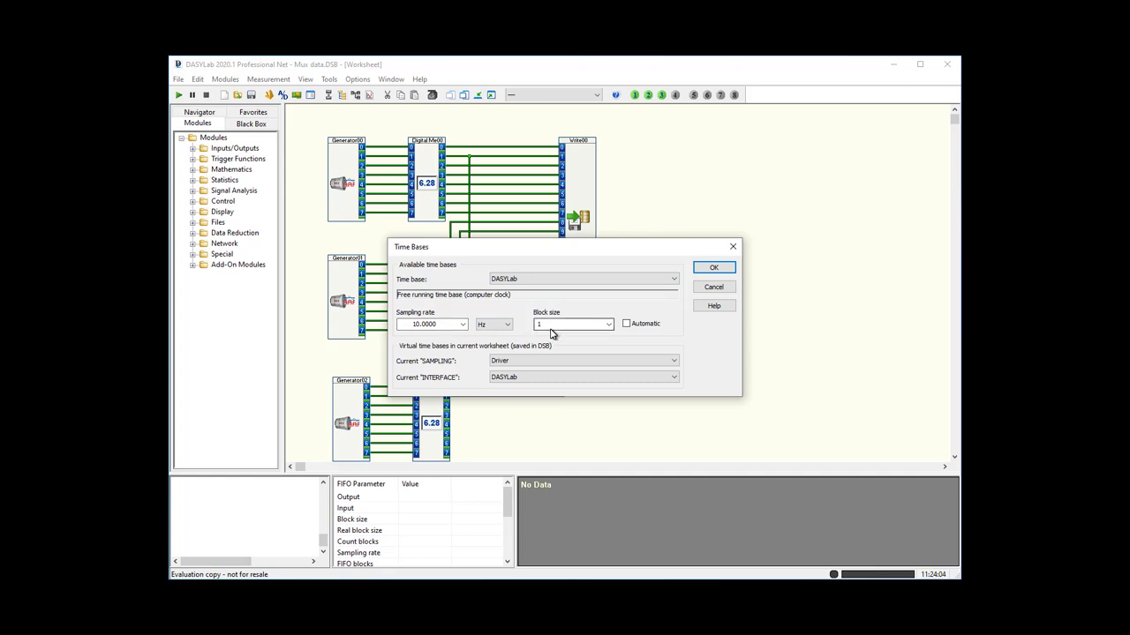
{"action": "left_click", "coordinate": [715, 268]}
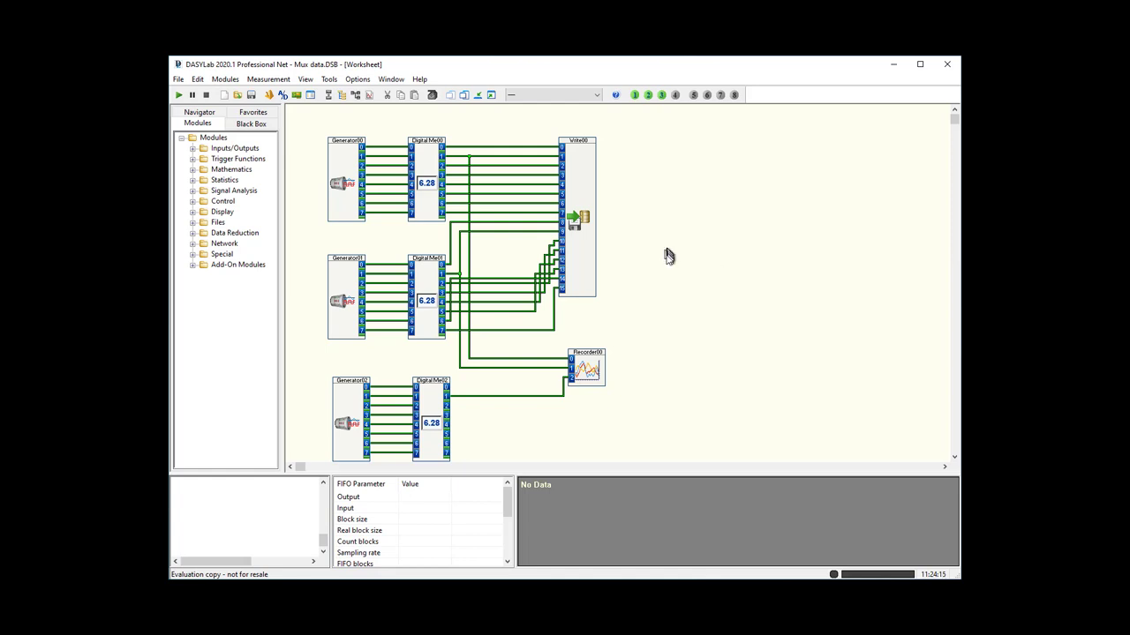
Inspect the channel names and signal settings of channels 0 and 7 in Generator00
{"action": "right_click", "coordinate": [340, 185]}
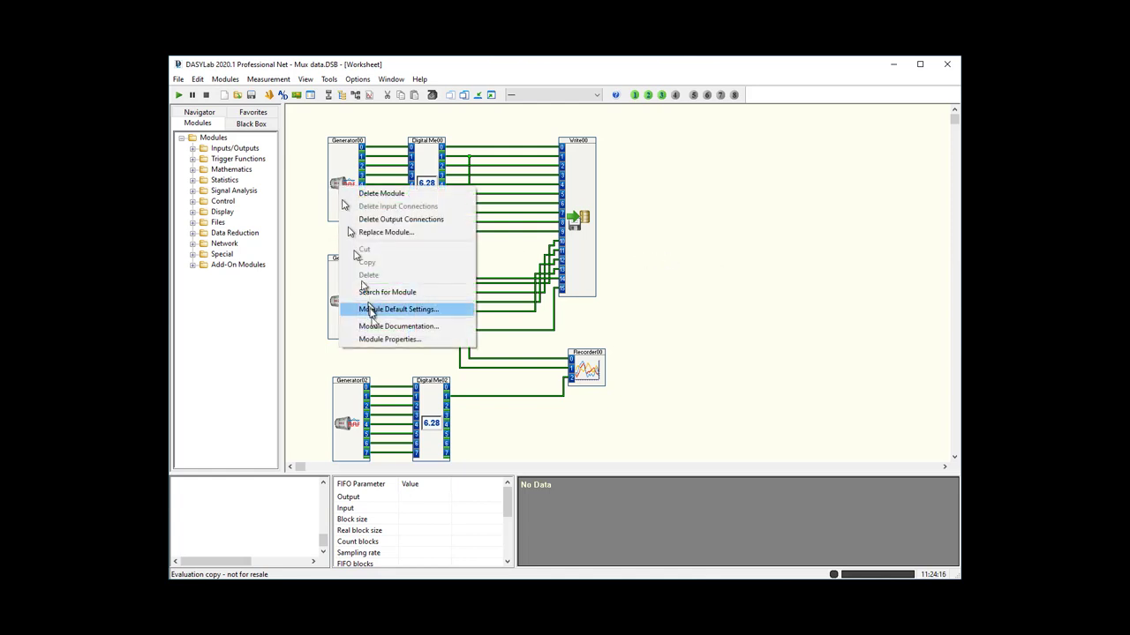
{"action": "left_click", "coordinate": [374, 339]}
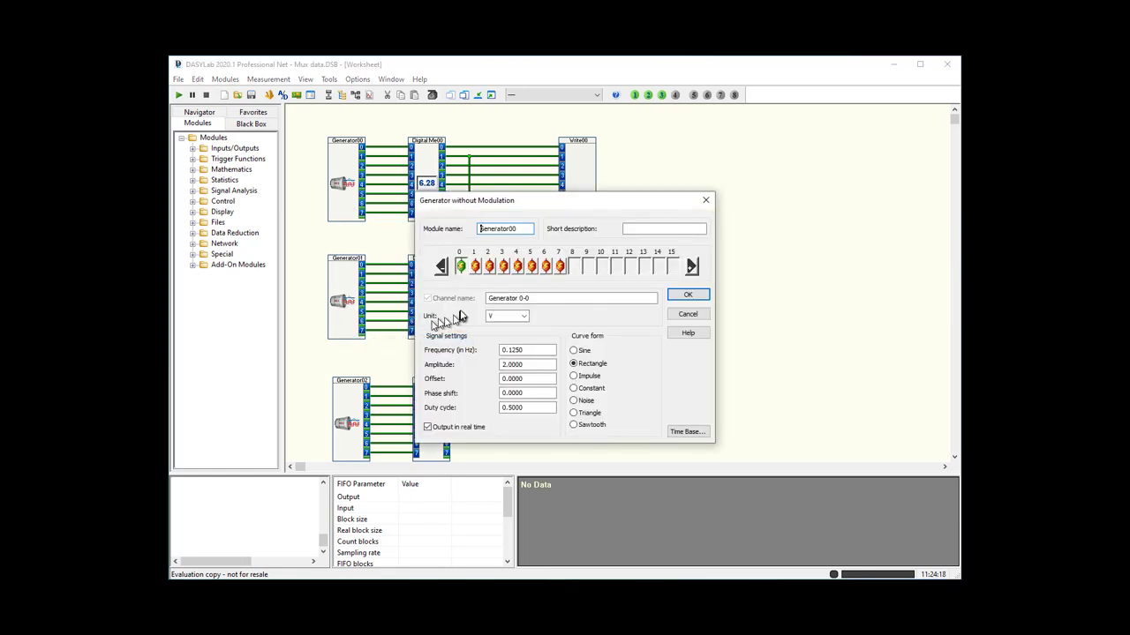
{"action": "left_click", "coordinate": [533, 299]}
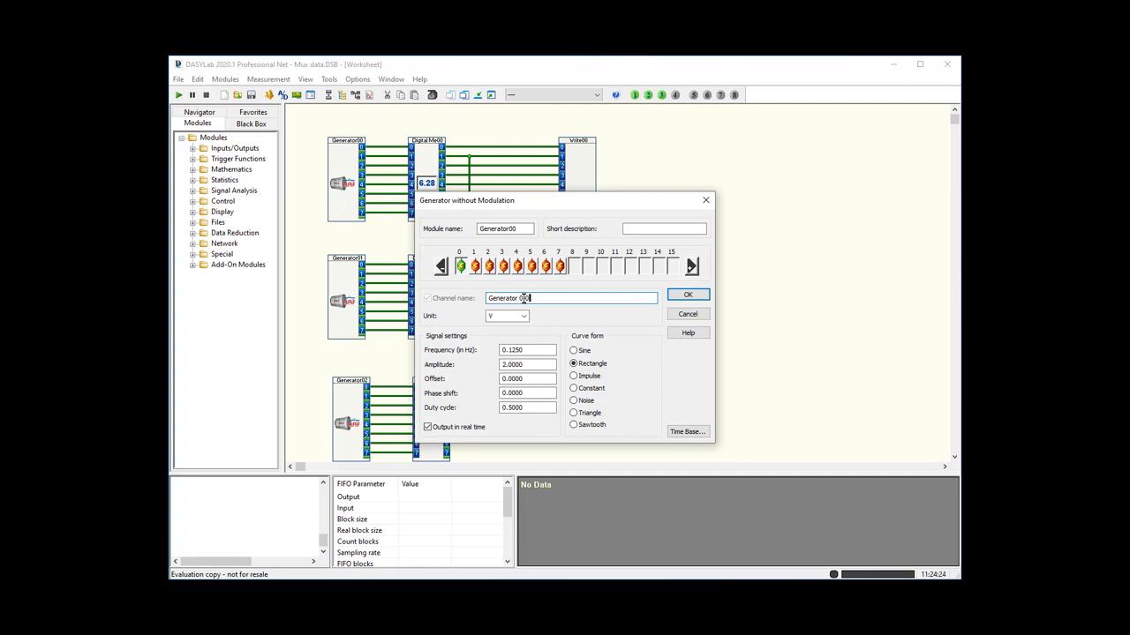
{"action": "left_click", "coordinate": [561, 266]}
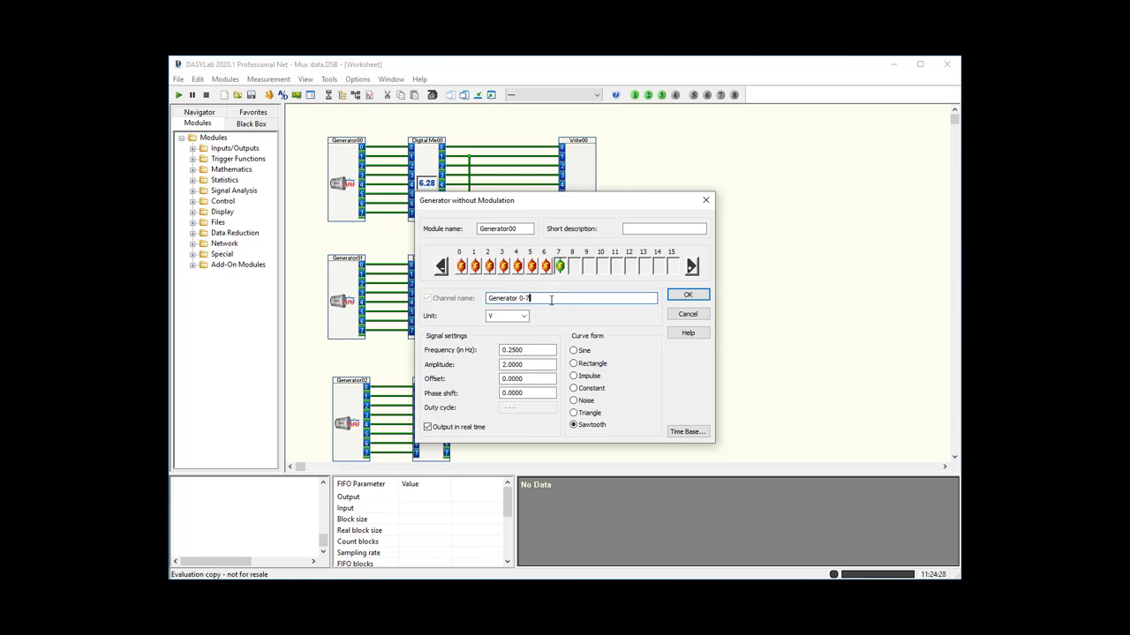
{"action": "left_click", "coordinate": [687, 295]}
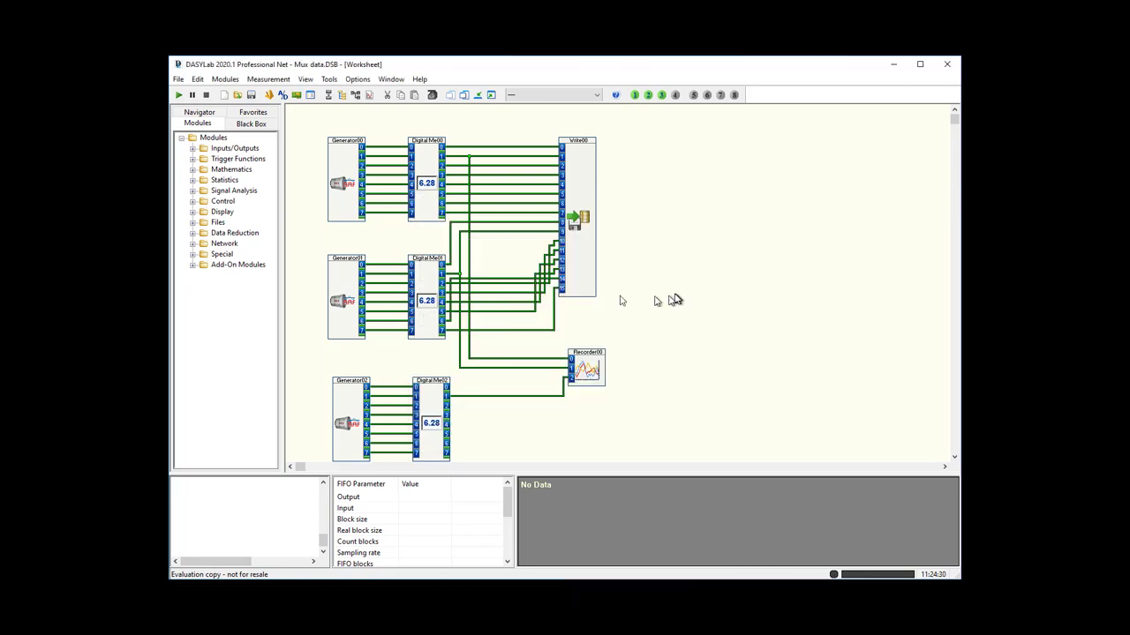
Inspect the channel names and signal settings of channels 0 and 7 in Generator01
{"action": "right_click", "coordinate": [356, 295]}
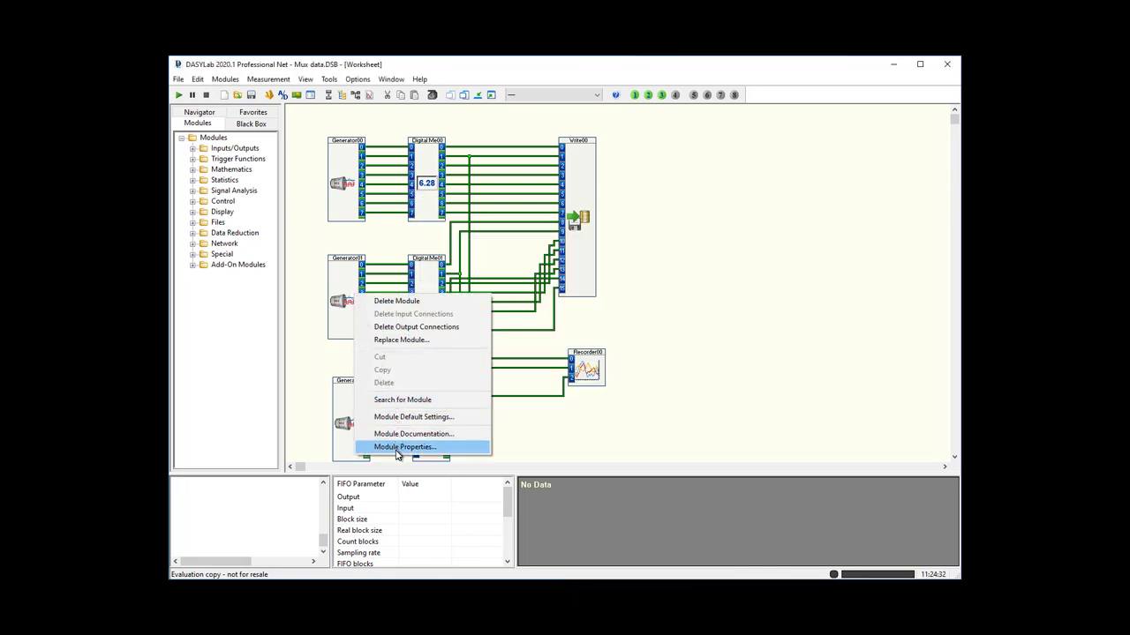
{"action": "left_click", "coordinate": [396, 448]}
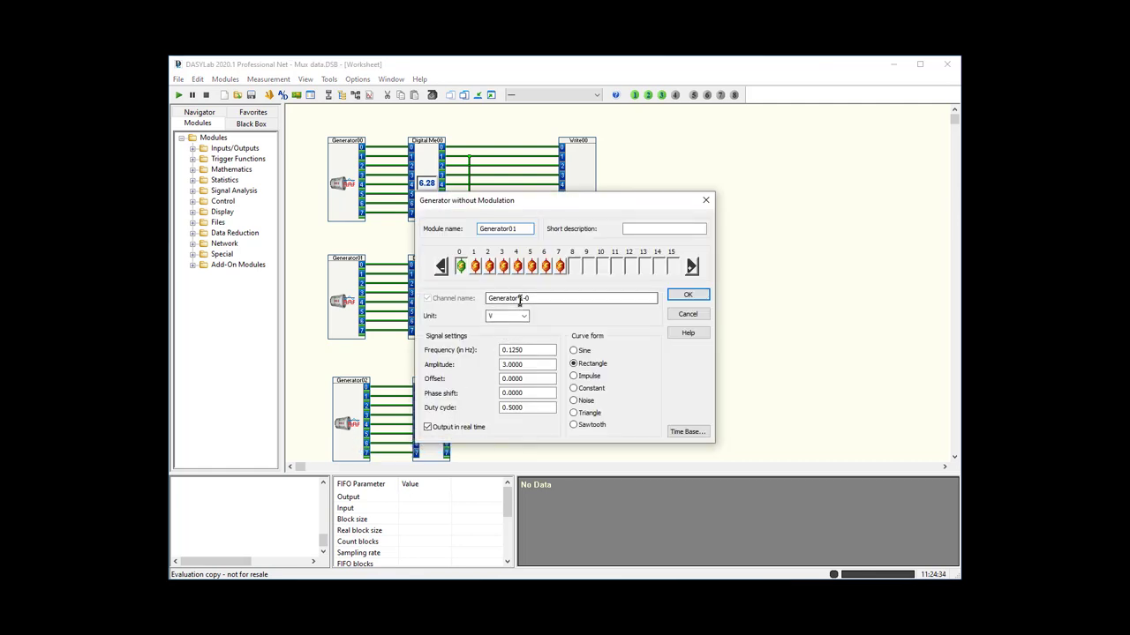
{"action": "left_click", "coordinate": [559, 266]}
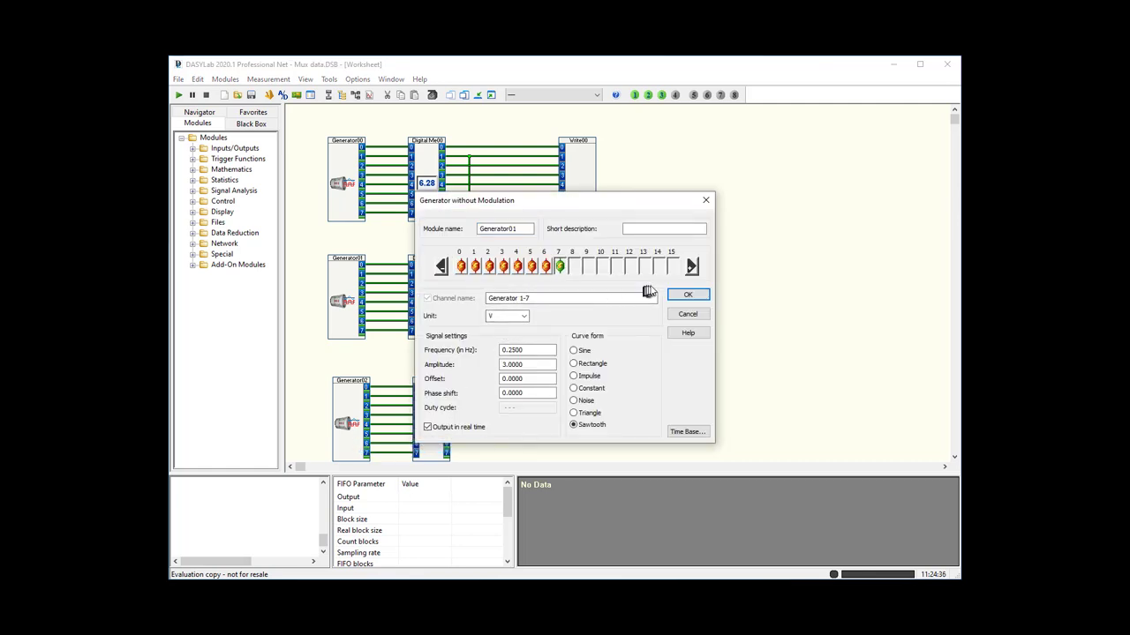
{"action": "left_click", "coordinate": [675, 296]}
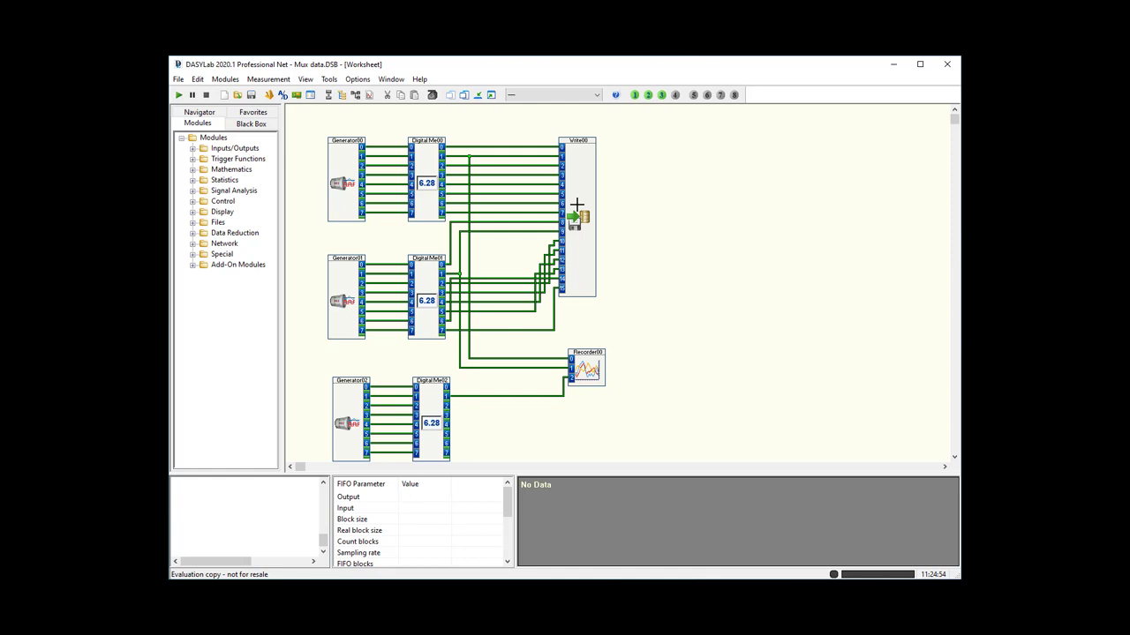
Show the display windows and start the measurement with the preset custom file string to watch the meters and recorder
{"action": "left_click", "coordinate": [493, 95]}
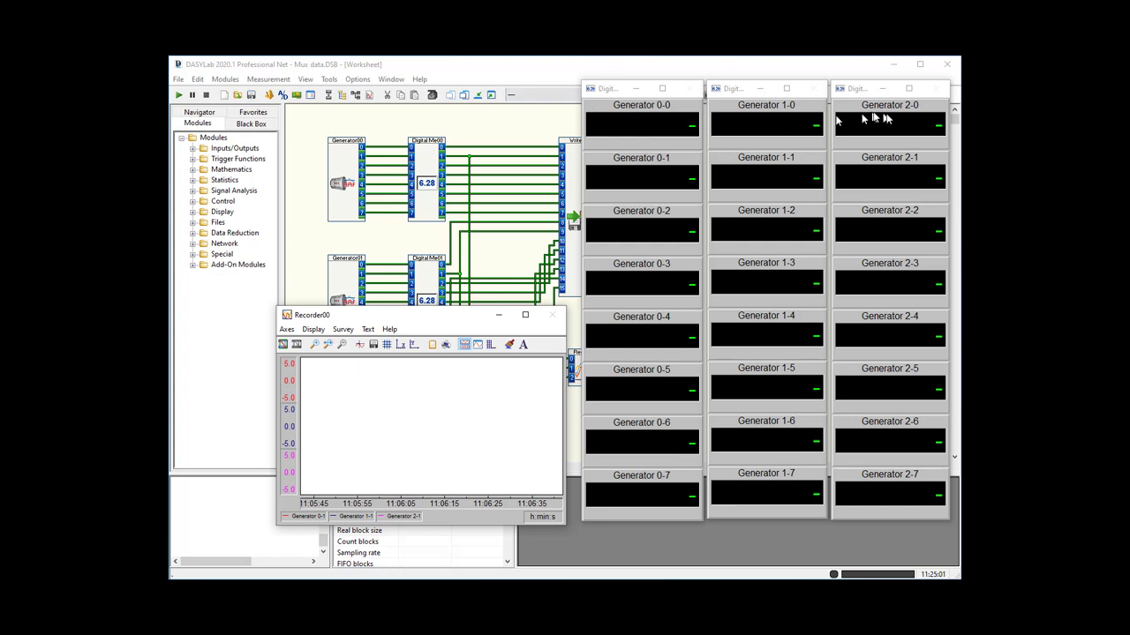
{"action": "left_click", "coordinate": [180, 95]}
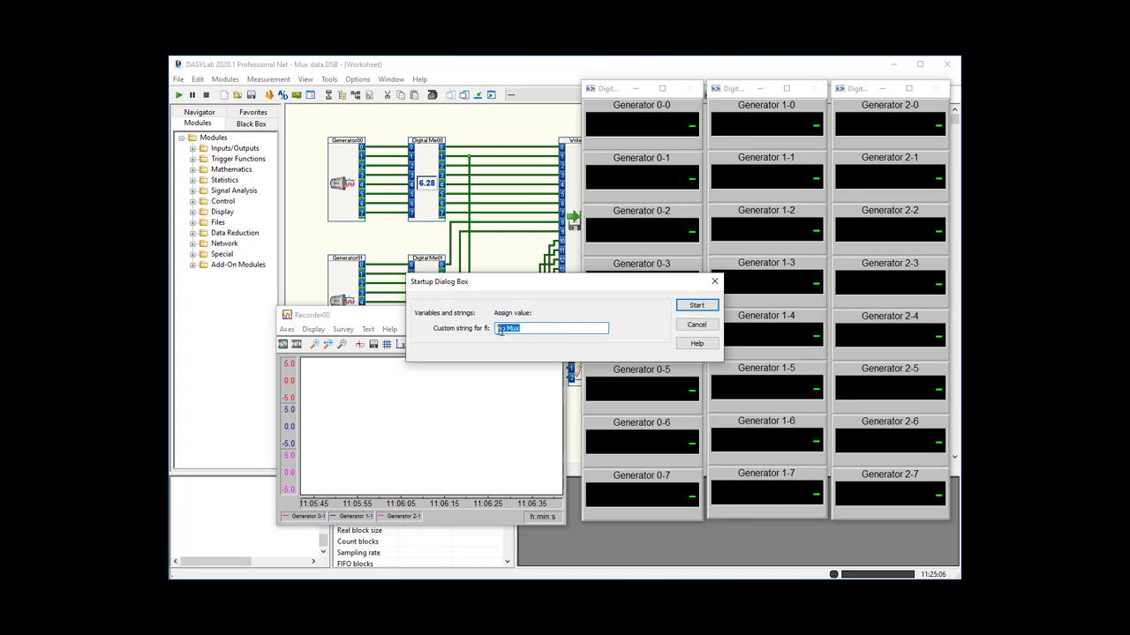
{"action": "left_click", "coordinate": [698, 307]}
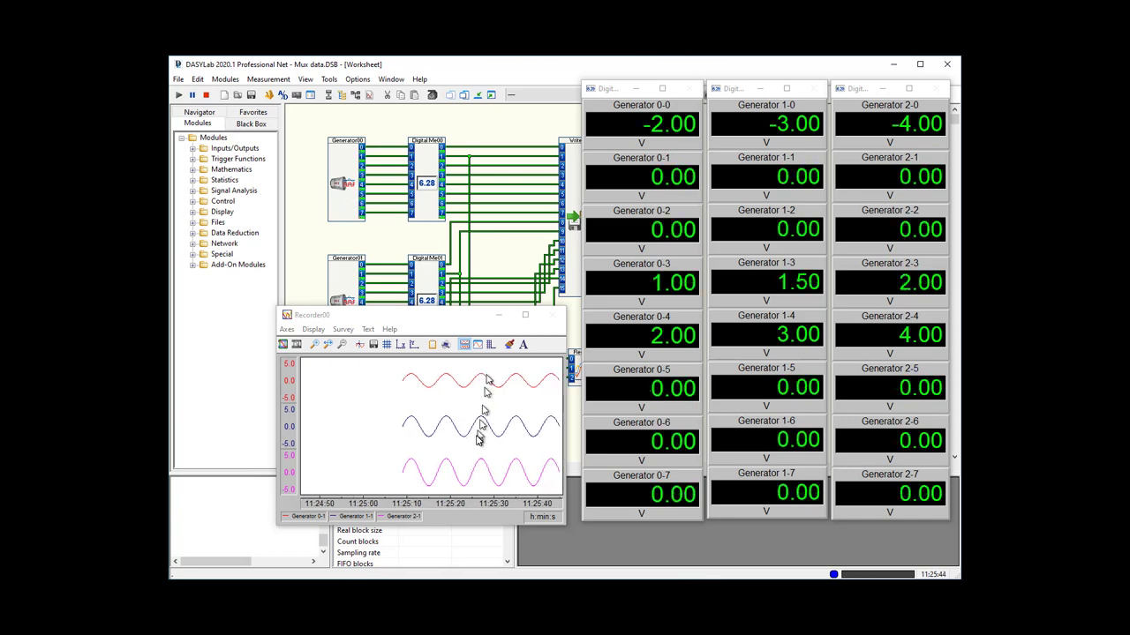
Stop the measurement and hide the meter and recorder windows from the worksheet
{"action": "left_click", "coordinate": [208, 96]}
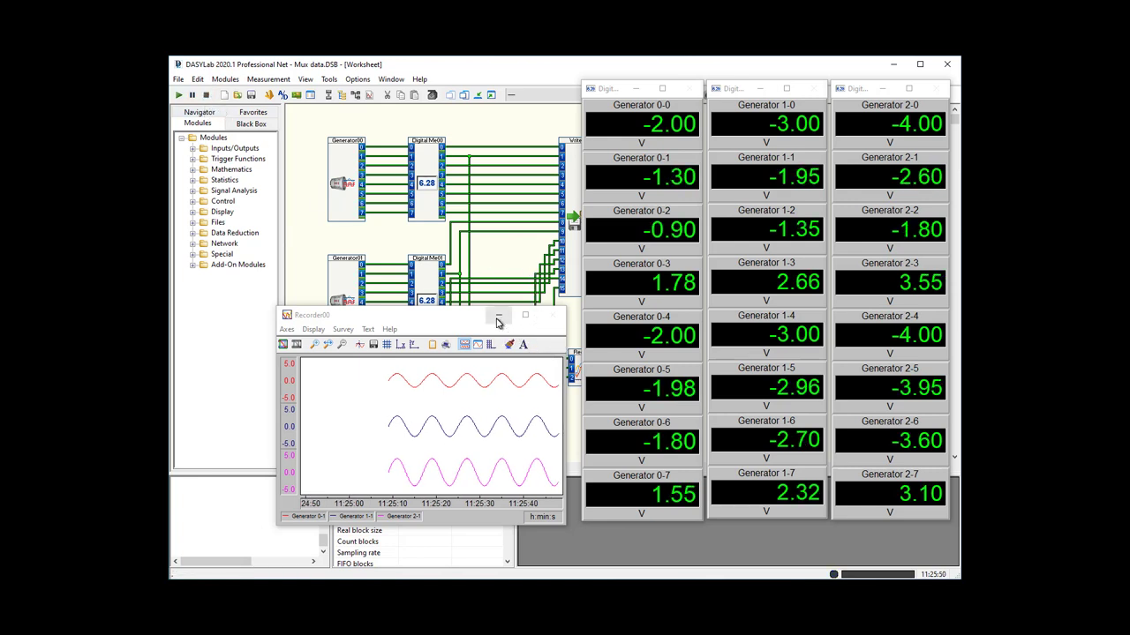
{"action": "left_click", "coordinate": [478, 96]}
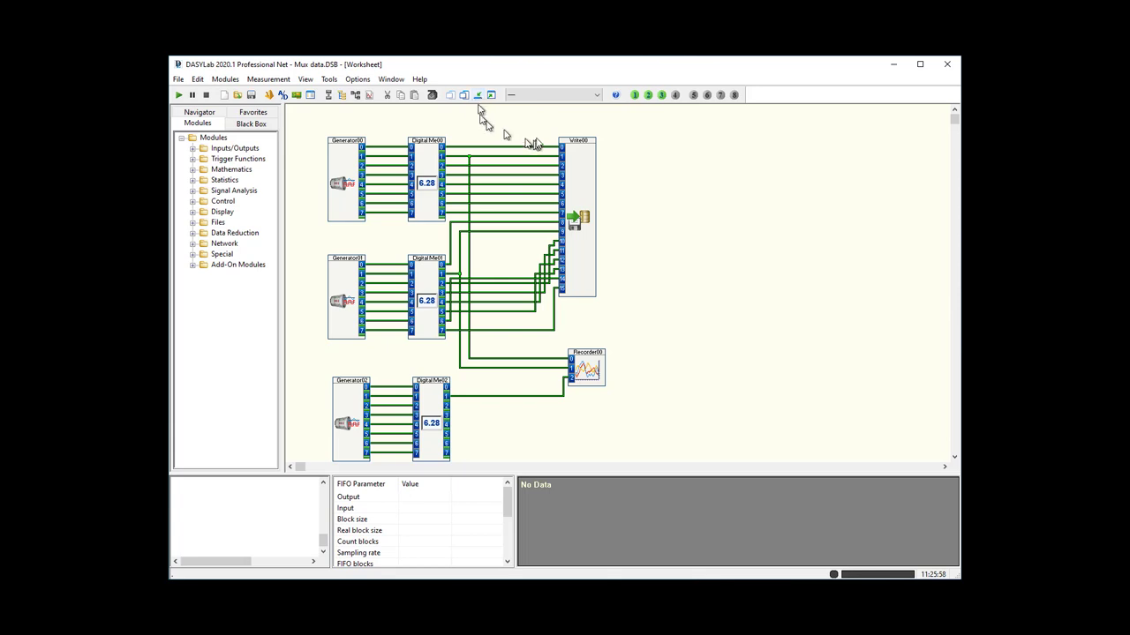
Delete all input connections of the Write00 module and move it well to the right on the worksheet
{"action": "right_click", "coordinate": [584, 208]}
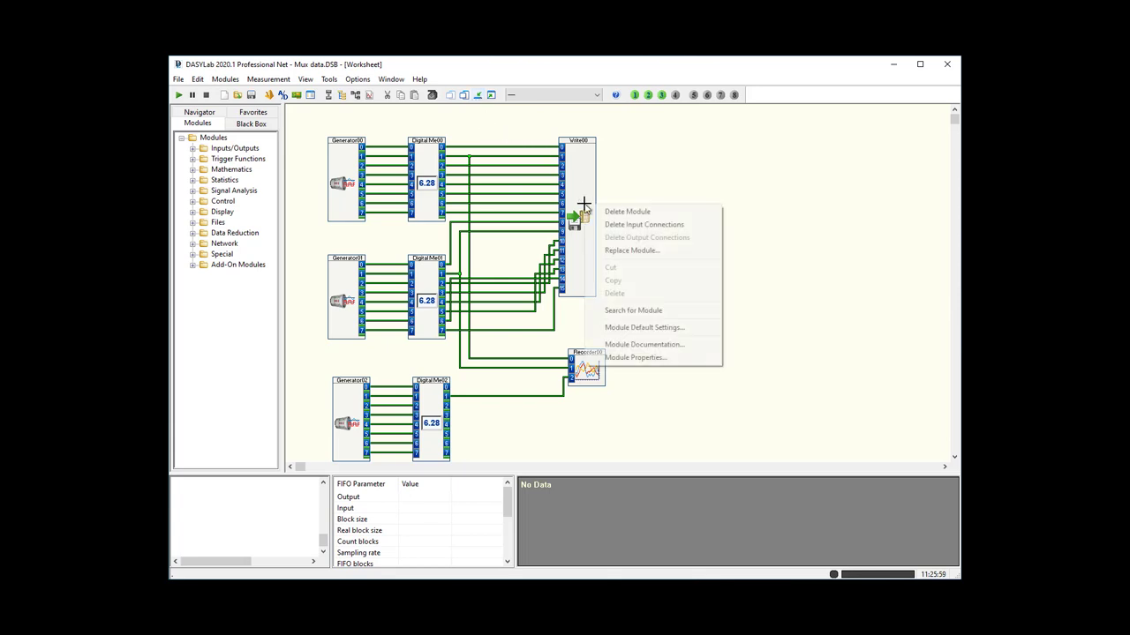
{"action": "left_click", "coordinate": [623, 225]}
{"action": "left_click", "coordinate": [589, 209]}
{"action": "left_click_drag", "start_coordinate": [590, 209], "coordinate": [809, 209]}
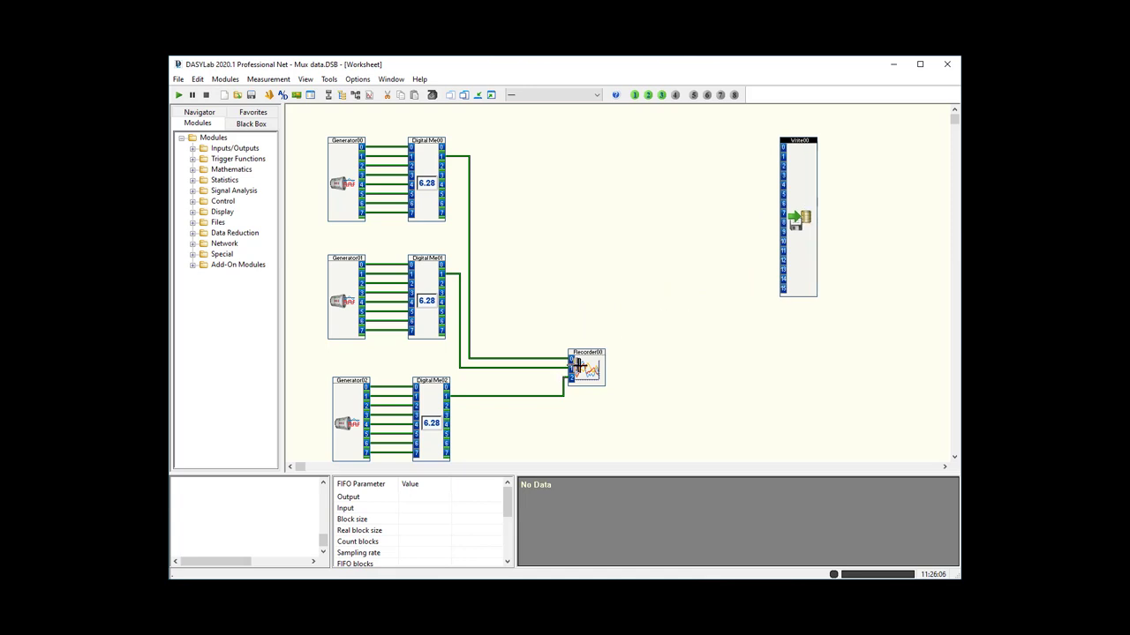
Delete the input connections of Recorder00 and move the module directly below Write00
{"action": "right_click", "coordinate": [579, 368]}
{"action": "left_click", "coordinate": [610, 386]}
{"action": "left_click_drag", "start_coordinate": [595, 373], "coordinate": [788, 354]}
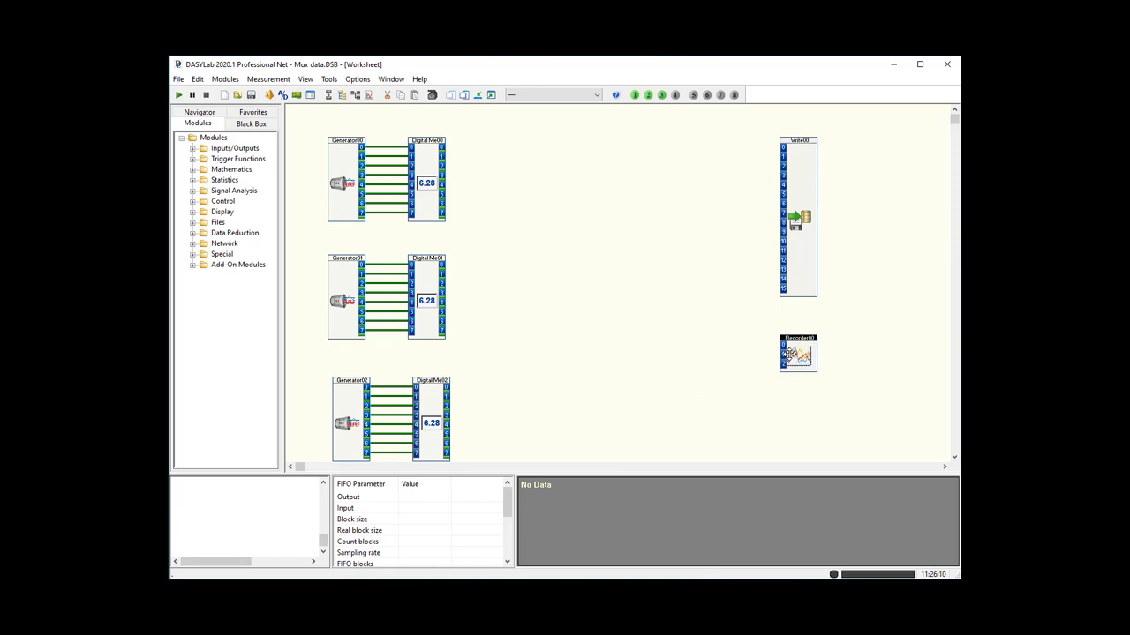
Add a Data Reduction multiplexer module to the worksheet beside the first digital meter, choosing the Multiplexer type
{"action": "left_click", "coordinate": [193, 234]}
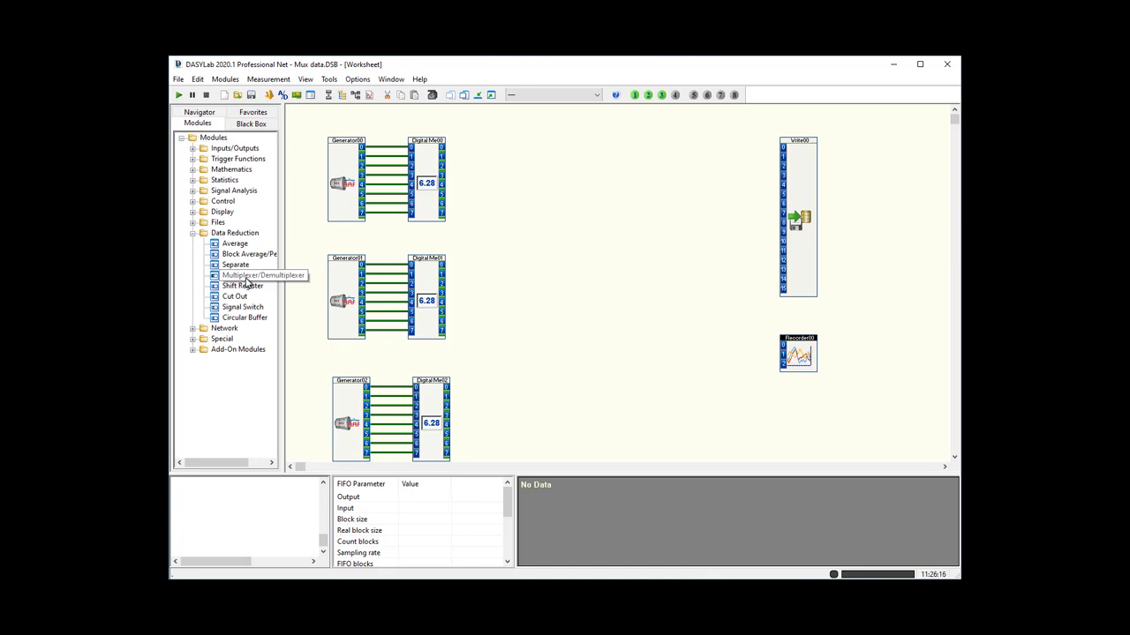
{"action": "left_click_drag", "start_coordinate": [246, 281], "coordinate": [505, 171]}
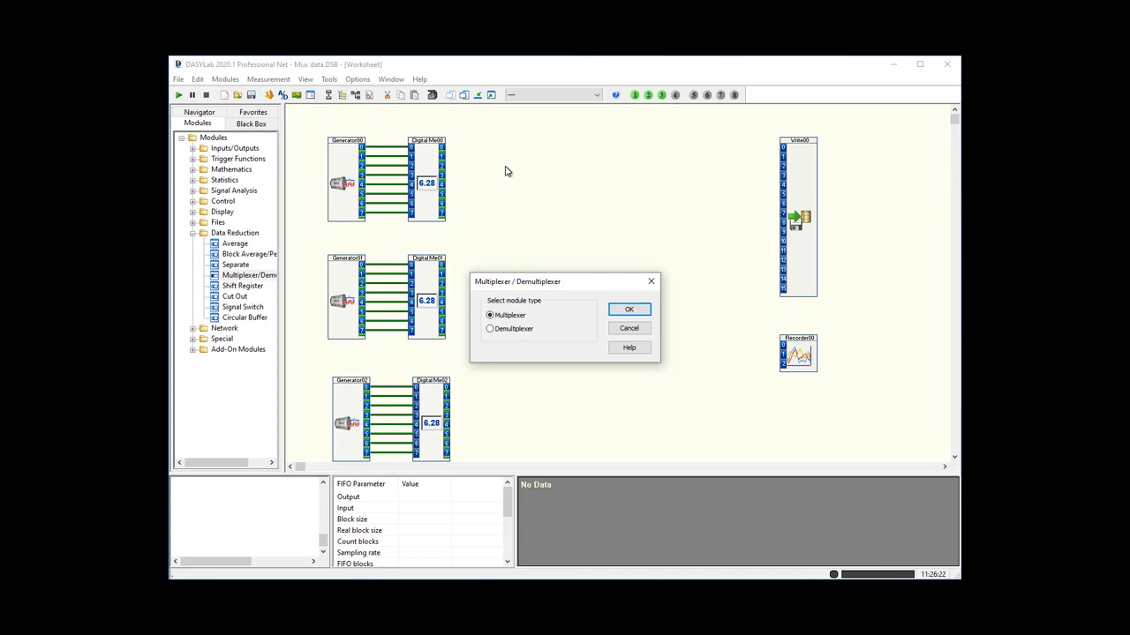
{"action": "left_click", "coordinate": [628, 308]}
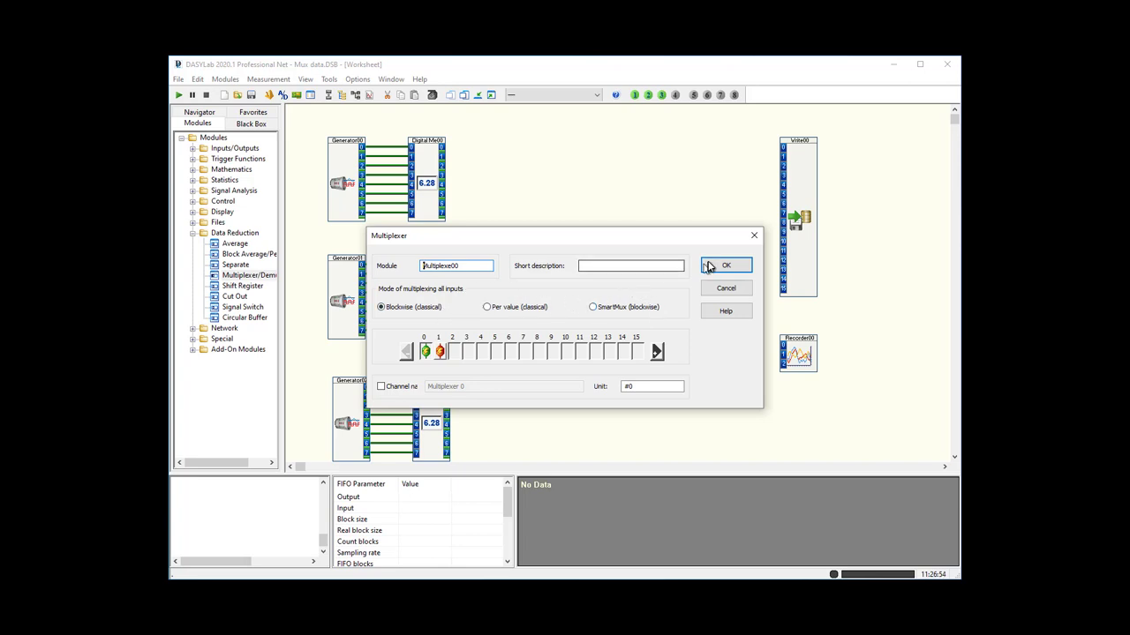
Give the multiplexer eight input channels (0 to 7) and attach it to the outputs of the first digital meter
{"action": "left_click", "coordinate": [657, 351]}
{"action": "left_click", "coordinate": [657, 351]}
{"action": "left_click", "coordinate": [656, 352]}
{"action": "left_click", "coordinate": [657, 351]}
{"action": "left_click", "coordinate": [657, 351]}
{"action": "left_click", "coordinate": [657, 351]}
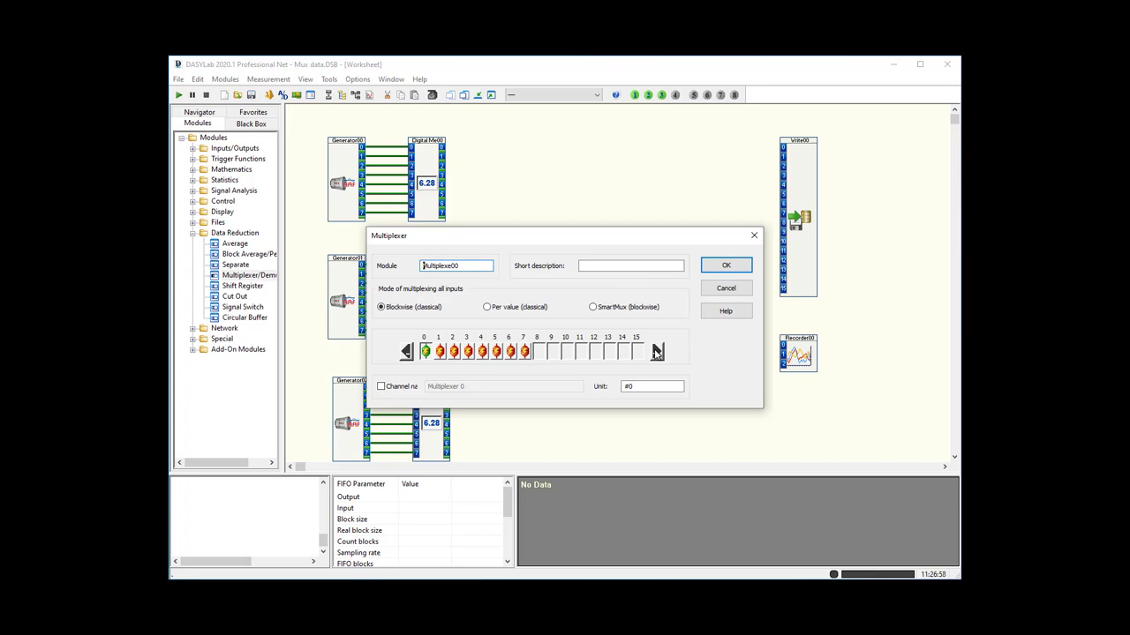
{"action": "left_click", "coordinate": [719, 267]}
{"action": "left_click_drag", "start_coordinate": [519, 212], "coordinate": [527, 176]}
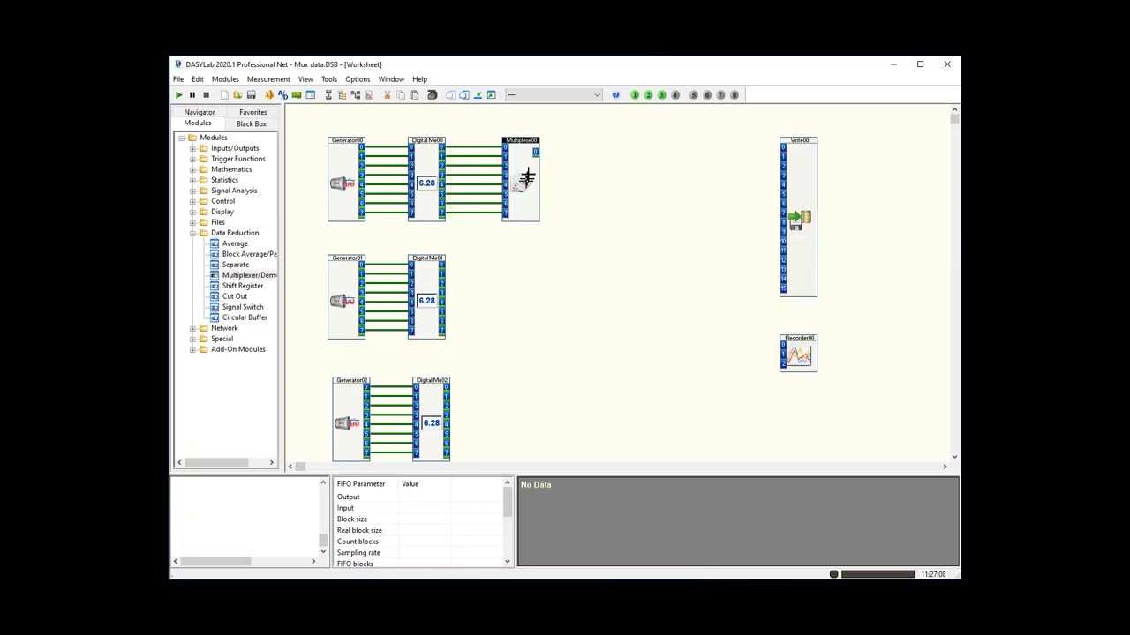
Copy the multiplexer and paste a duplicate attached to the eight outputs of the second digital meter
{"action": "right_click", "coordinate": [527, 176]}
{"action": "left_click", "coordinate": [556, 252]}
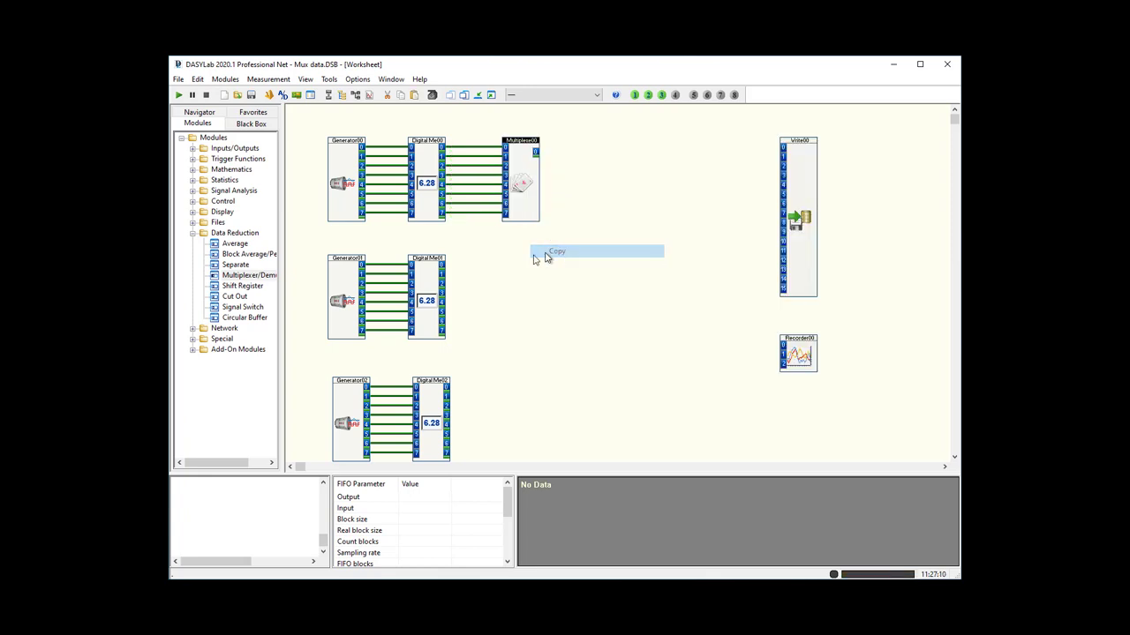
{"action": "right_click", "coordinate": [506, 259]}
{"action": "left_click", "coordinate": [529, 295]}
{"action": "mouse_move", "coordinate": [526, 295]}
{"action": "left_mouse_down"}
{"action": "mouse_move", "coordinate": [468, 295]}
{"action": "mouse_move", "coordinate": [523, 289]}
{"action": "left_mouse_up"}
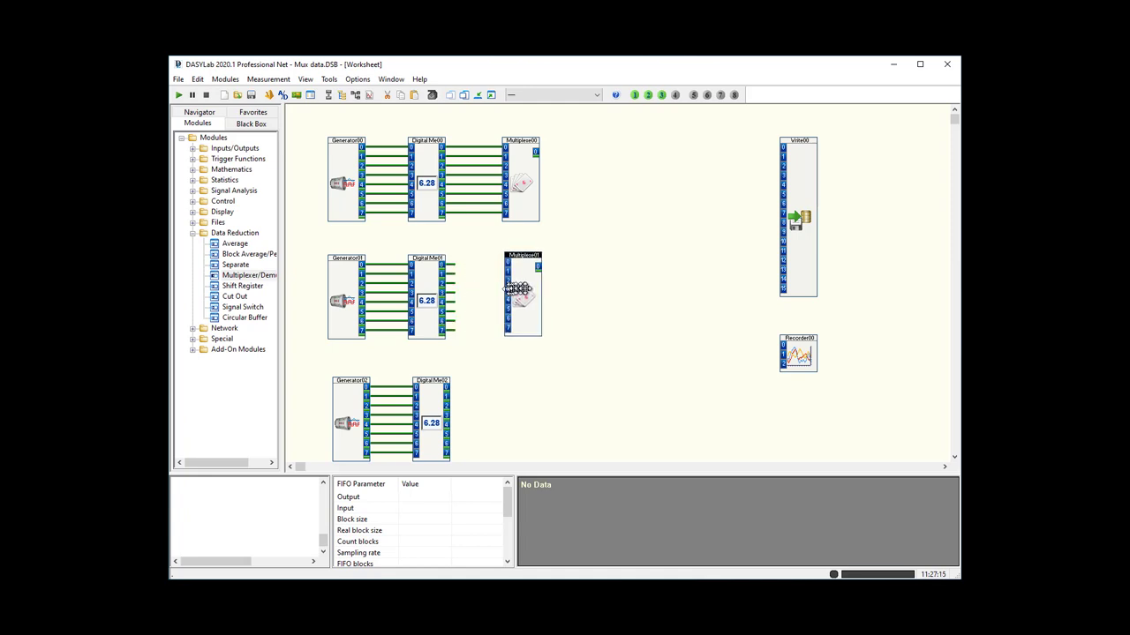
Paste another multiplexer copy and attach it to the eight outputs of the third digital meter
{"action": "right_click", "coordinate": [518, 394]}
{"action": "left_click", "coordinate": [547, 428]}
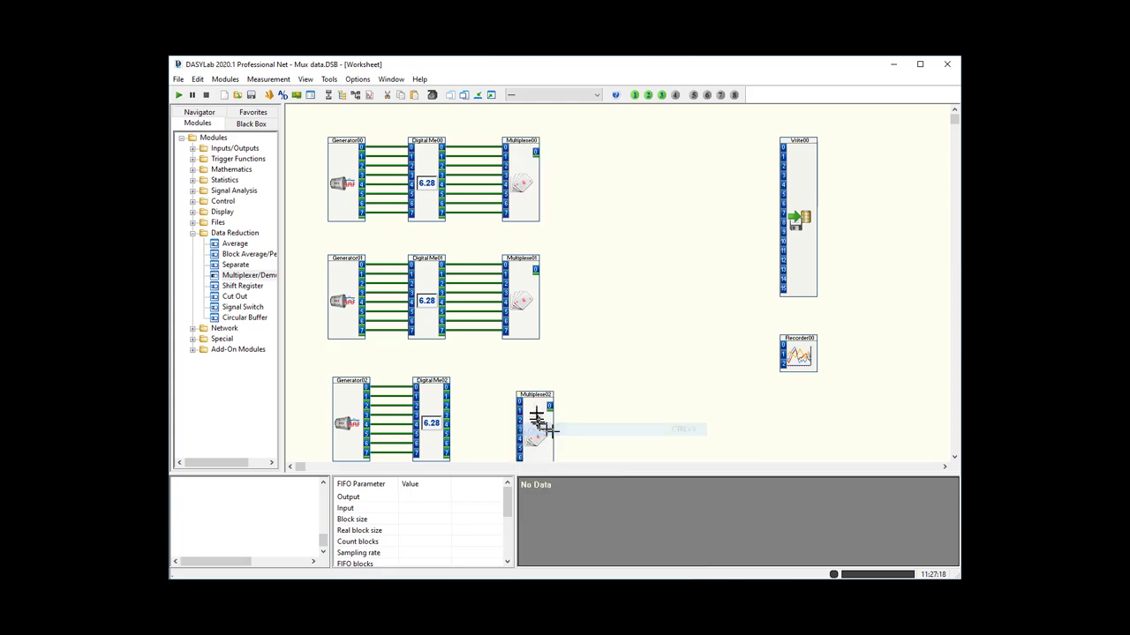
{"action": "mouse_move", "coordinate": [538, 397]}
{"action": "left_mouse_down"}
{"action": "mouse_move", "coordinate": [469, 397]}
{"action": "mouse_move", "coordinate": [518, 405]}
{"action": "left_mouse_up"}
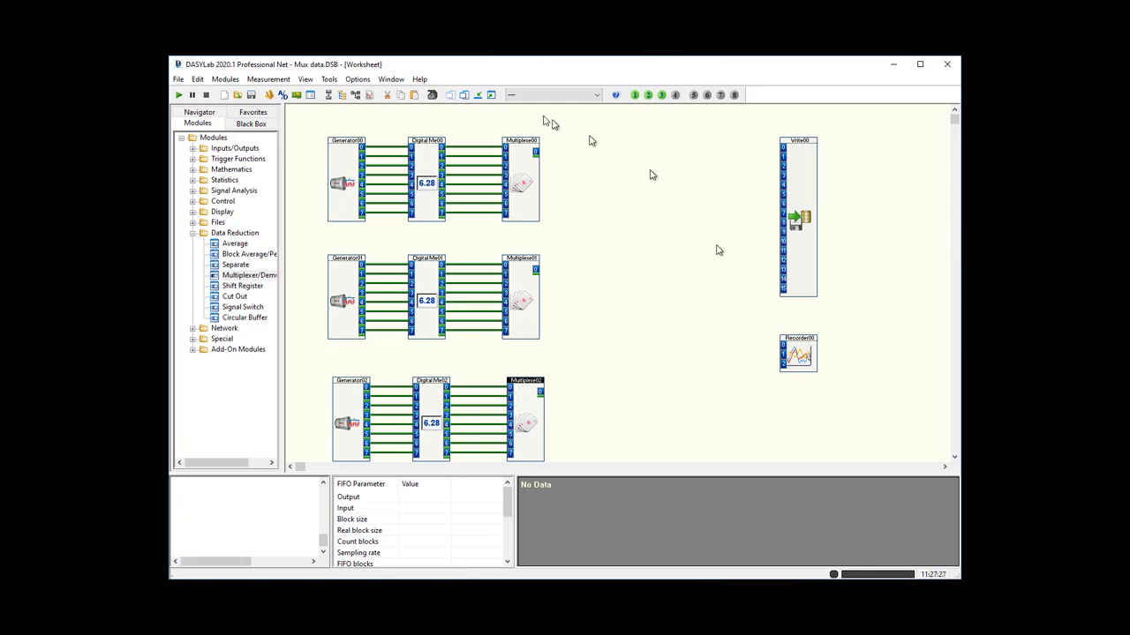
Connect the outputs of the three multiplexers, from first to third, to inputs 0, 1 and 2 of Recorder00
{"action": "left_click_drag", "start_coordinate": [534, 152], "coordinate": [781, 344]}
{"action": "left_click_drag", "start_coordinate": [535, 270], "coordinate": [779, 353]}
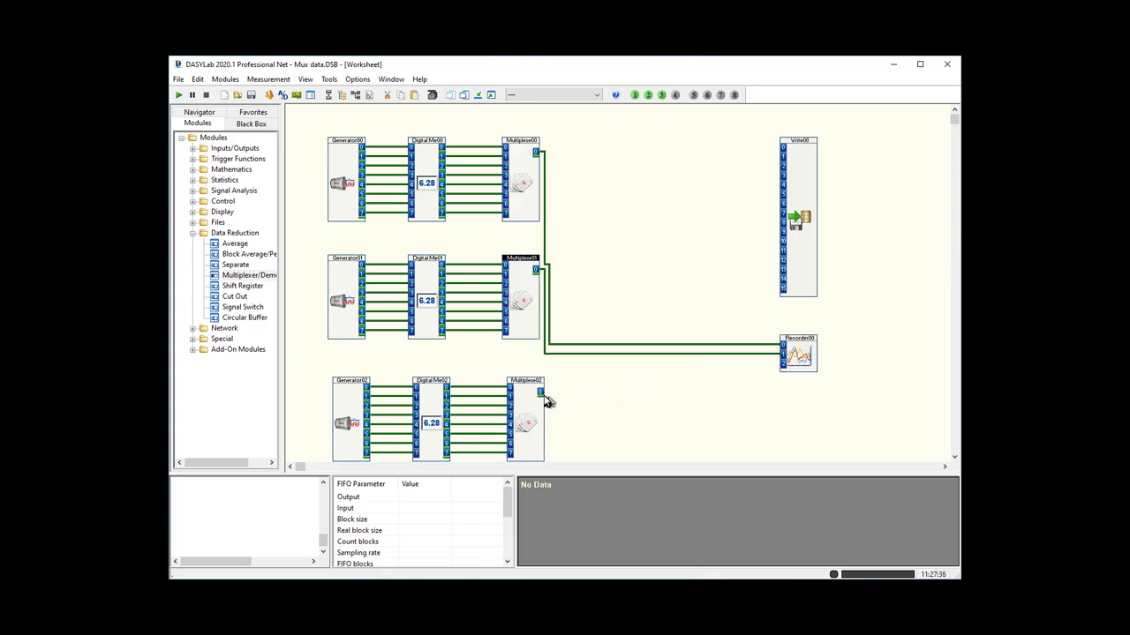
{"action": "left_click_drag", "start_coordinate": [539, 392], "coordinate": [779, 362]}
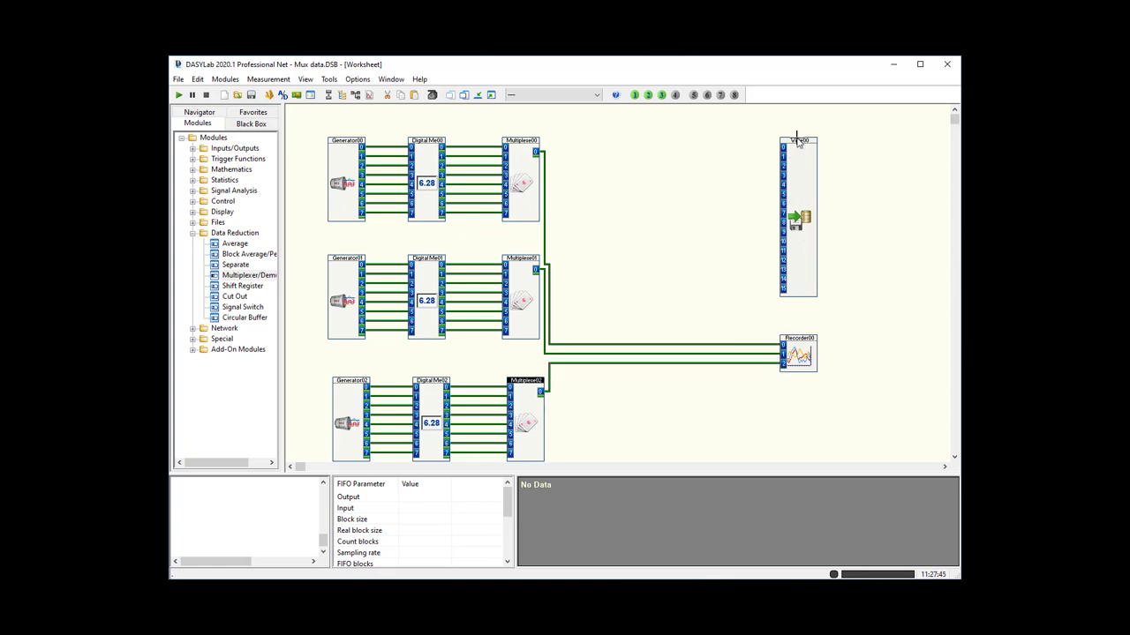
Reduce the Write00 module to three input channels, 0 to 2
{"action": "right_click", "coordinate": [802, 283]}
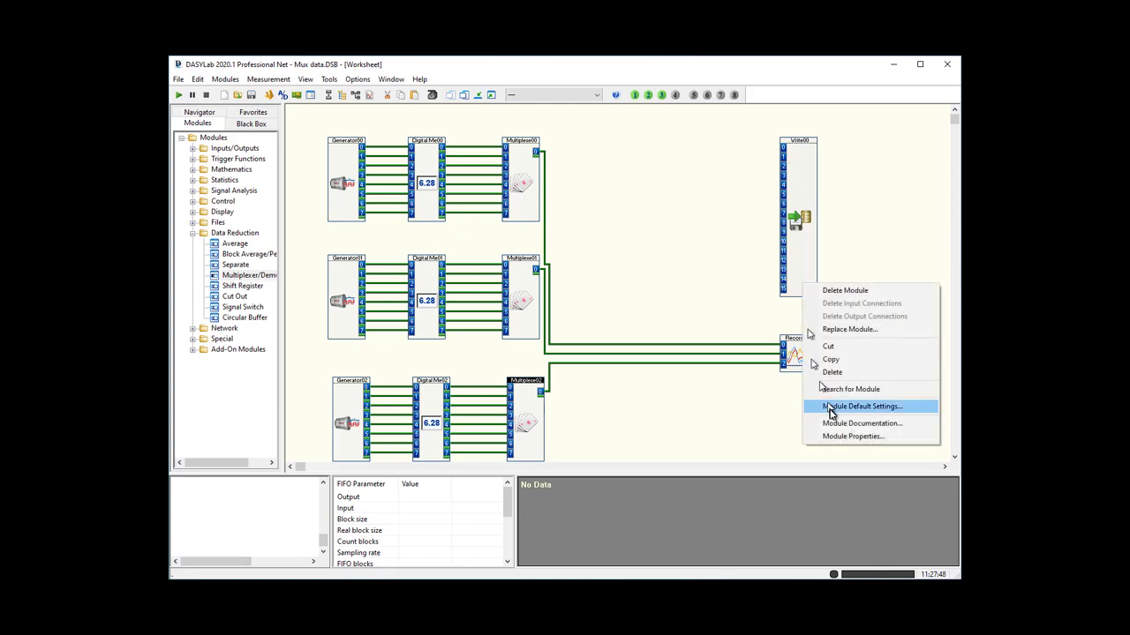
{"action": "left_click", "coordinate": [830, 438]}
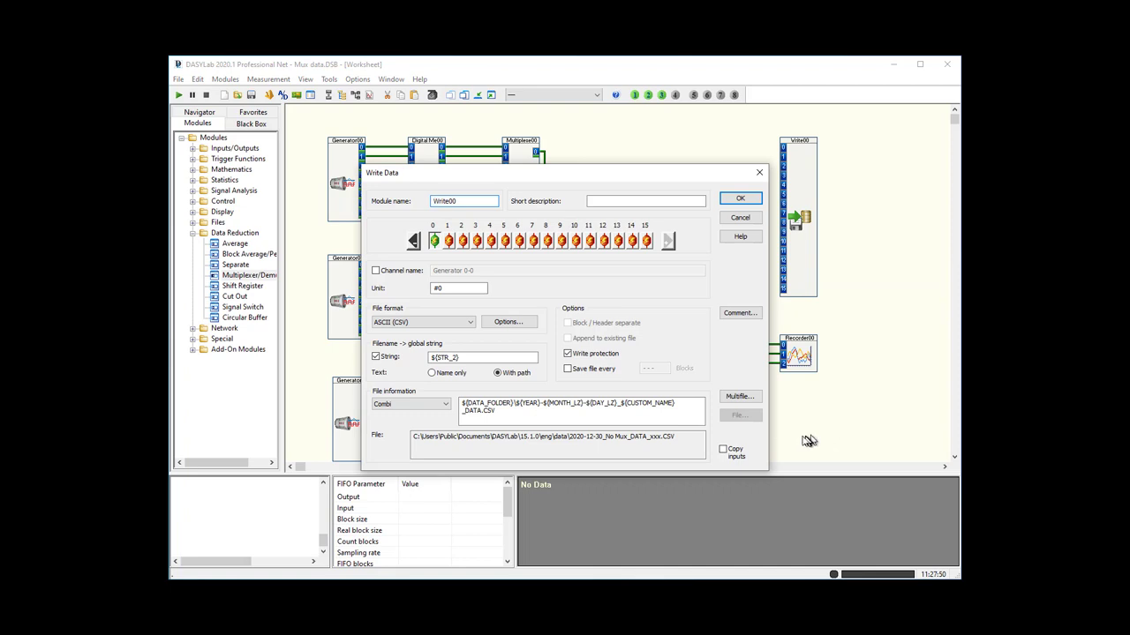
{"action": "left_click", "coordinate": [413, 243]}
{"action": "left_click", "coordinate": [413, 243]}
{"action": "left_click", "coordinate": [413, 244]}
{"action": "left_click", "coordinate": [413, 243]}
{"action": "left_click", "coordinate": [413, 244]}
{"action": "left_click", "coordinate": [413, 243]}
{"action": "left_click", "coordinate": [413, 244]}
{"action": "left_click", "coordinate": [413, 243]}
{"action": "left_click", "coordinate": [413, 244]}
{"action": "left_click", "coordinate": [413, 244]}
{"action": "left_click", "coordinate": [413, 244]}
{"action": "left_click", "coordinate": [413, 244]}
{"action": "left_click", "coordinate": [413, 244]}
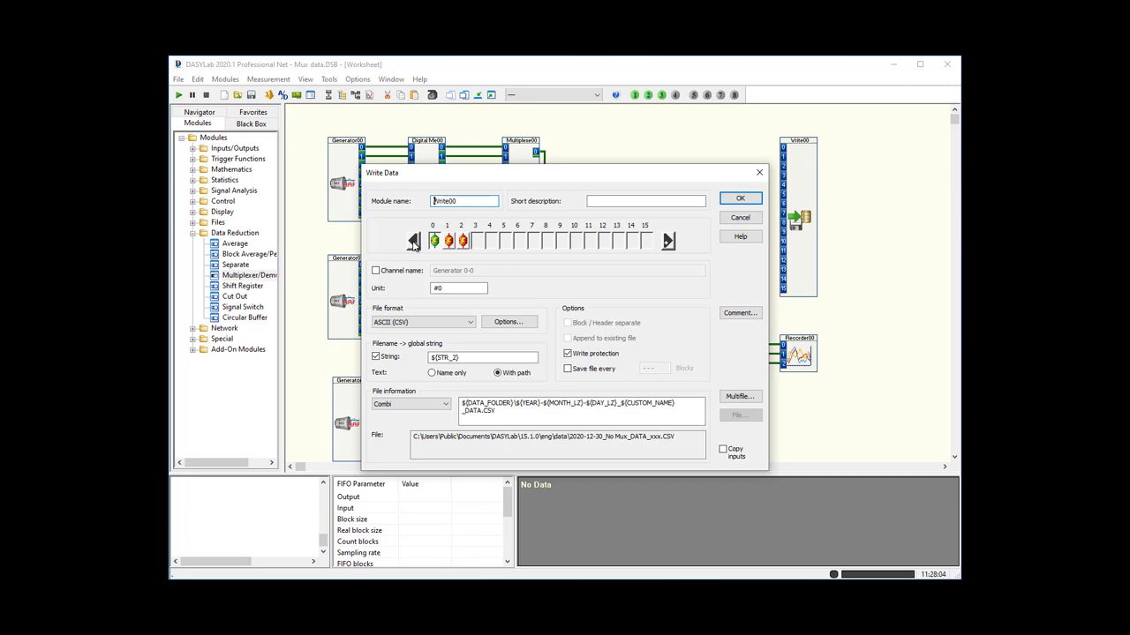
Keep ASCII (CSV) as Write00's file format and set its type of input data to Mixed blocks
{"action": "left_click", "coordinate": [472, 323]}
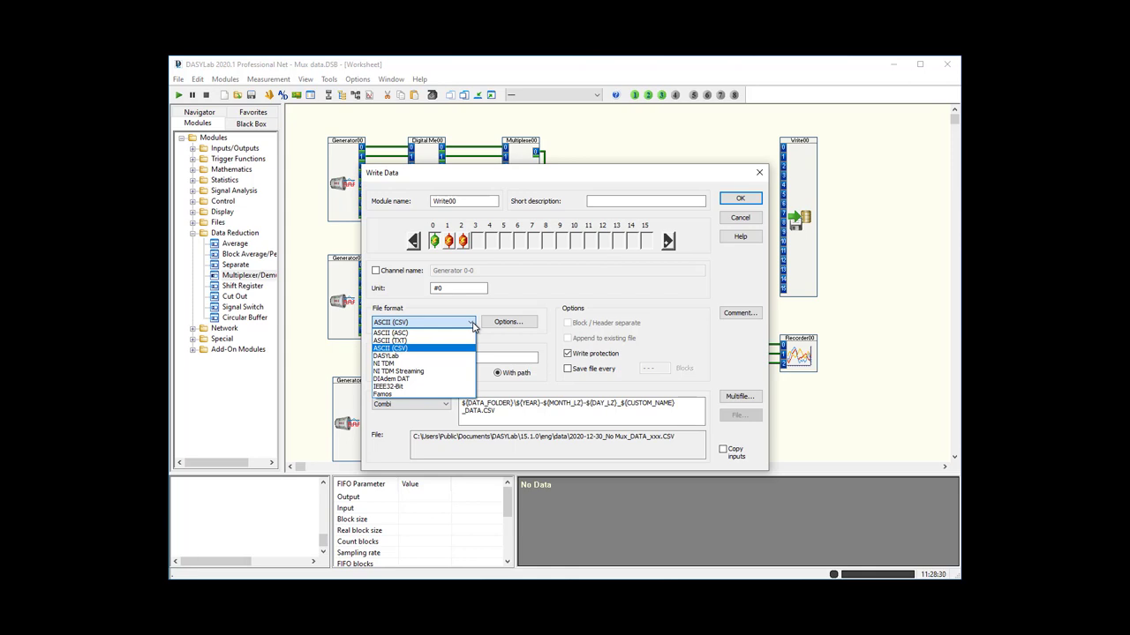
{"action": "left_click", "coordinate": [395, 349]}
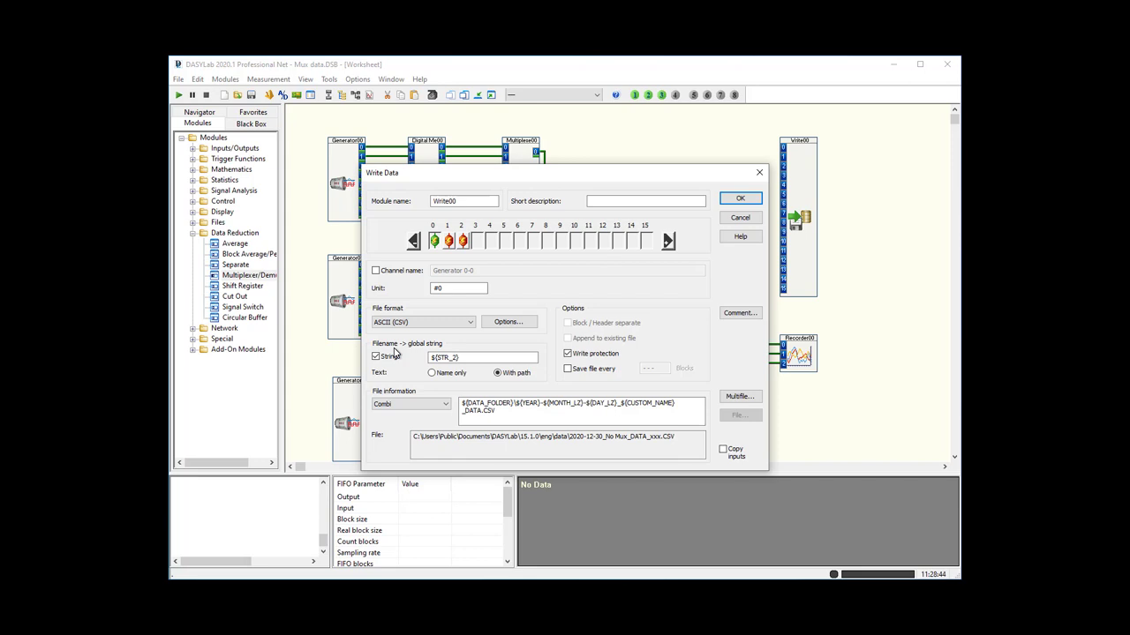
{"action": "left_click", "coordinate": [524, 323]}
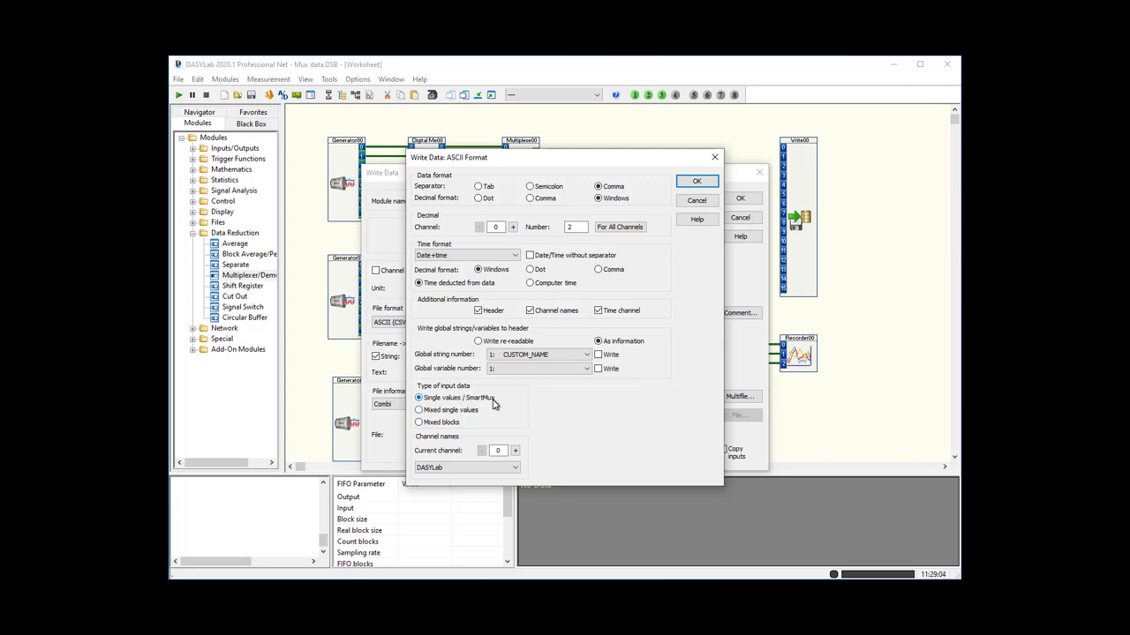
{"action": "left_click", "coordinate": [419, 423]}
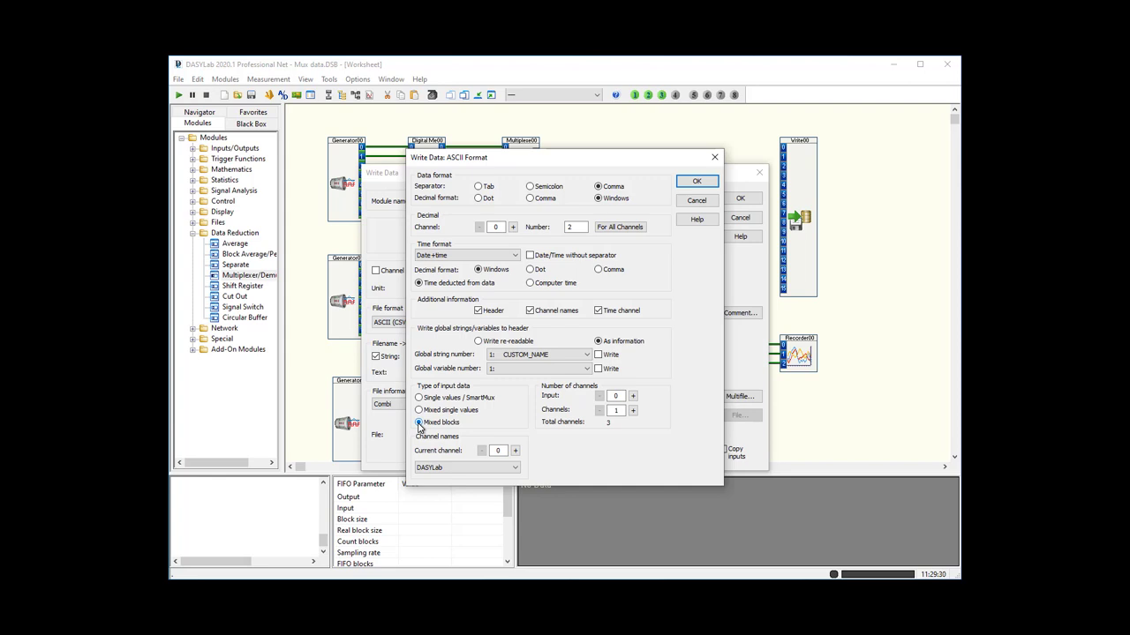
{"action": "left_click", "coordinate": [420, 425]}
Set the number of channels for input 0 to 8 in the ASCII format options
{"action": "left_click", "coordinate": [622, 397]}
{"action": "left_click", "coordinate": [633, 411]}
{"action": "left_click", "coordinate": [632, 411]}
{"action": "left_click", "coordinate": [633, 411]}
{"action": "left_click", "coordinate": [633, 411]}
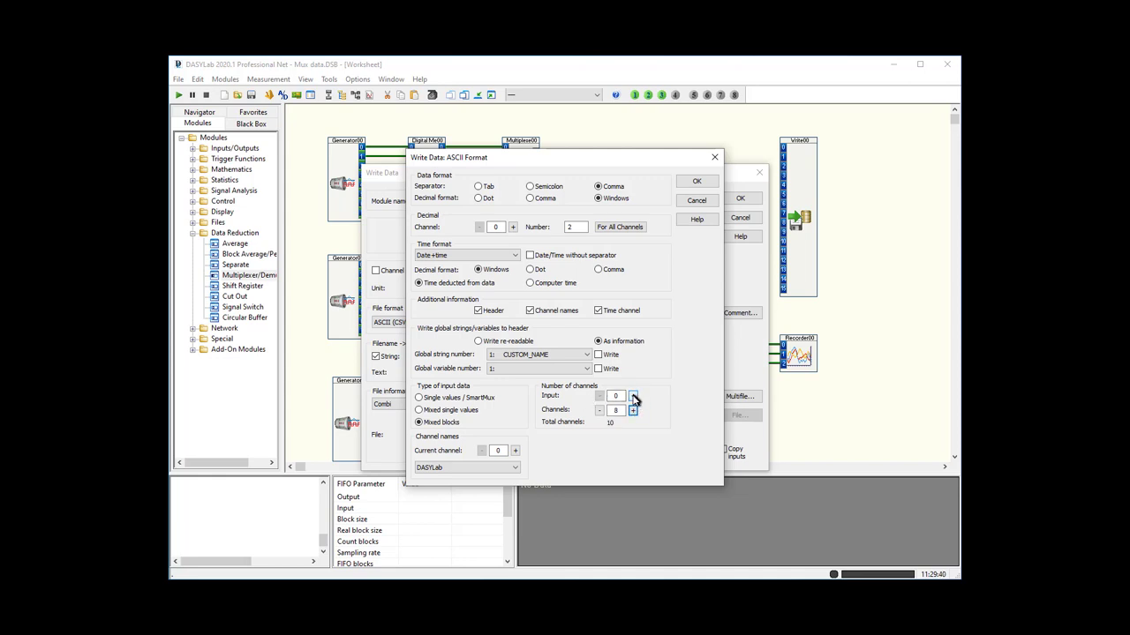
Give the remaining inputs the same number of channels as input 0, and accept the ASCII options and the Write00 settings
{"action": "left_click", "coordinate": [633, 397]}
{"action": "left_click", "coordinate": [632, 411]}
{"action": "left_click", "coordinate": [632, 411]}
{"action": "left_click", "coordinate": [632, 411]}
{"action": "left_click", "coordinate": [633, 411]}
{"action": "left_click", "coordinate": [632, 412]}
{"action": "left_click", "coordinate": [633, 411]}
{"action": "left_click", "coordinate": [633, 412]}
{"action": "left_click", "coordinate": [633, 411]}
{"action": "left_click", "coordinate": [633, 411]}
{"action": "left_click", "coordinate": [692, 183]}
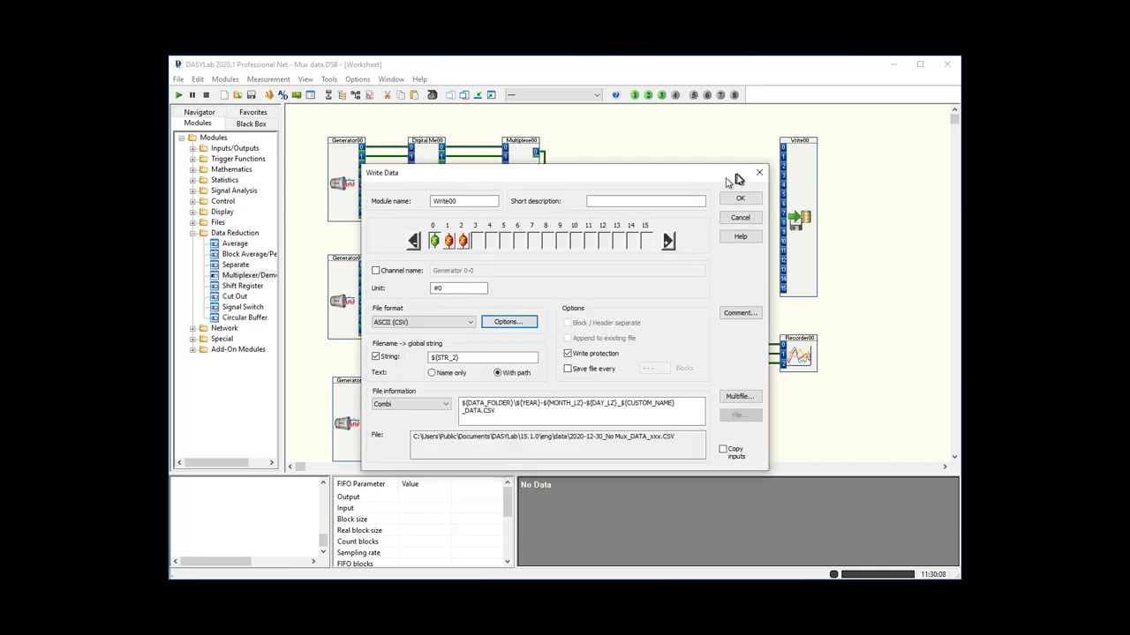
{"action": "left_click", "coordinate": [496, 404]}
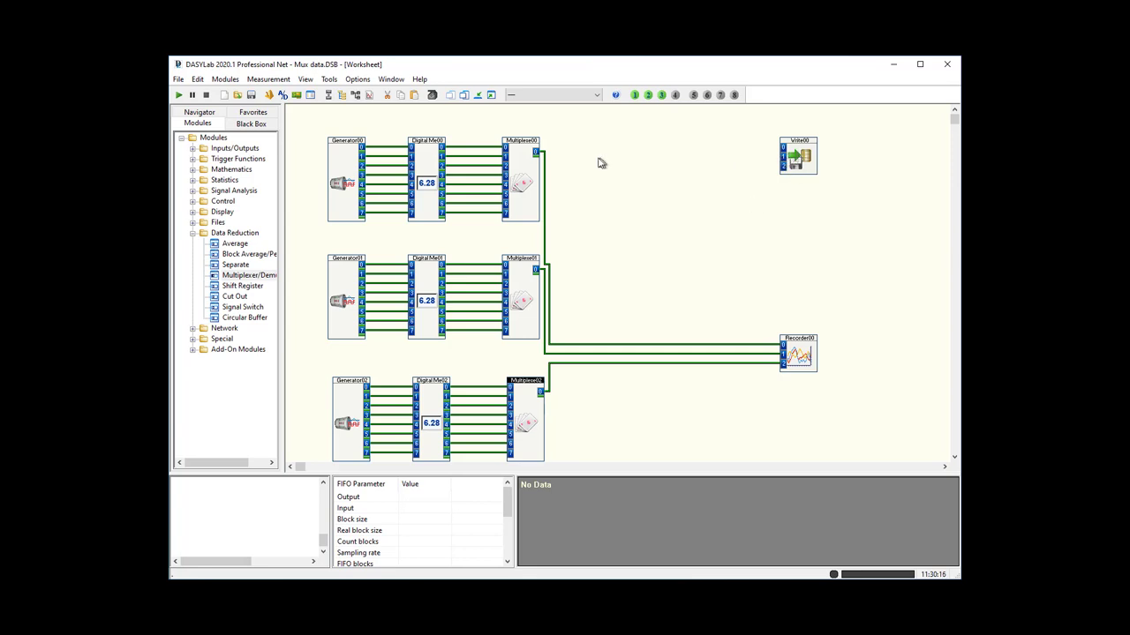
Connect the outputs of the three multiplexers, from first to third, to inputs 0, 1 and 2 of Write00
{"action": "left_click", "coordinate": [535, 152]}
{"action": "left_click", "coordinate": [775, 149]}
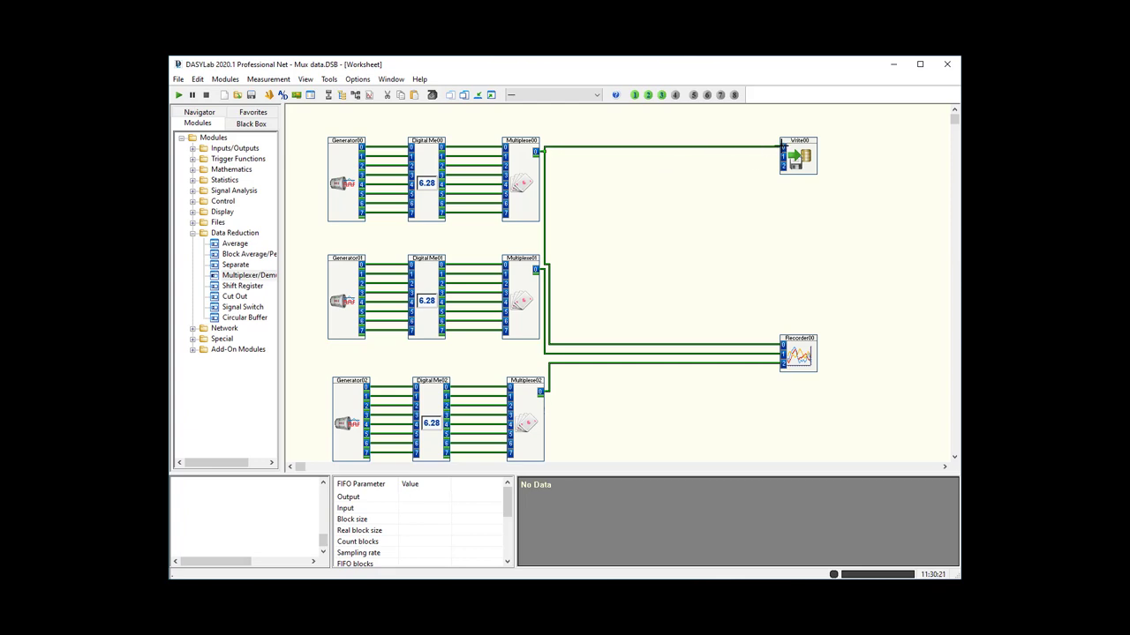
{"action": "left_click", "coordinate": [543, 270]}
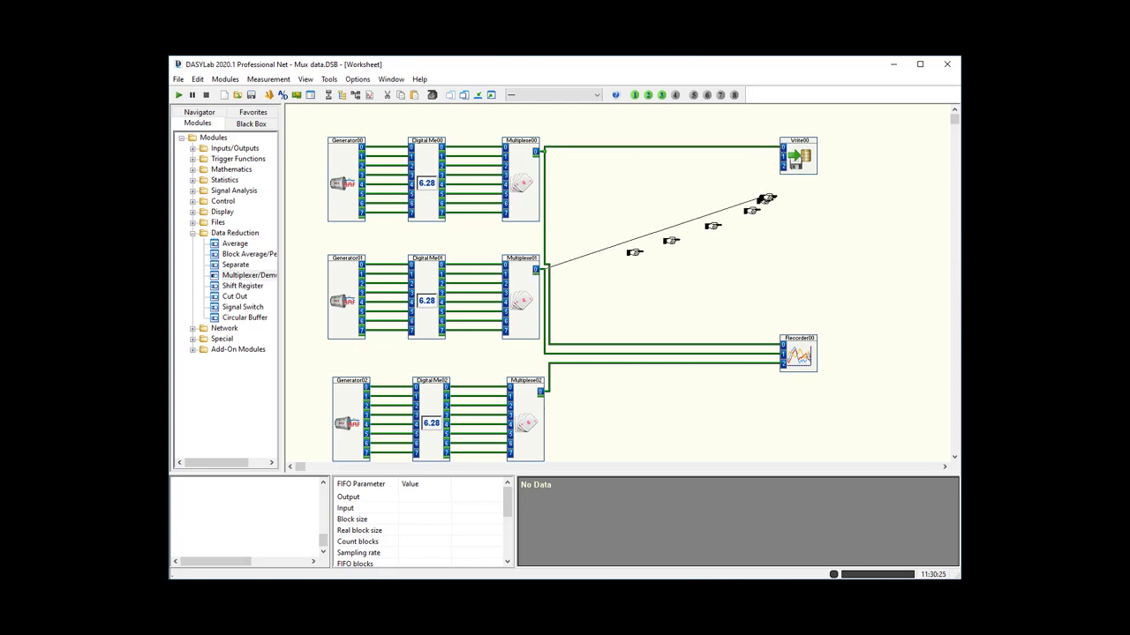
{"action": "left_click", "coordinate": [772, 158]}
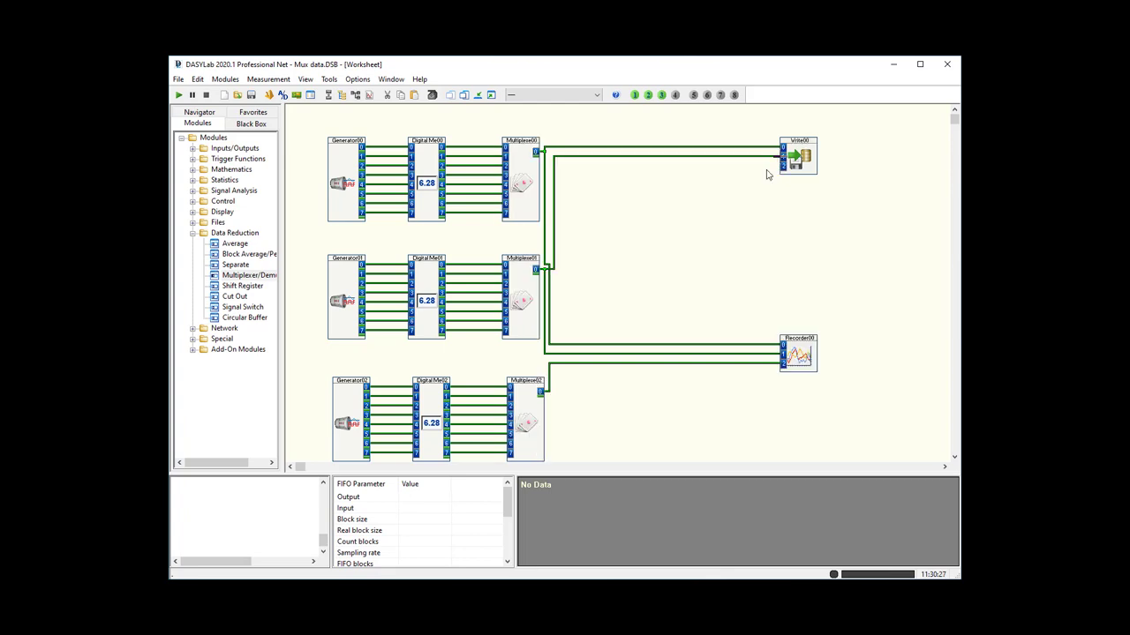
{"action": "left_click", "coordinate": [547, 365]}
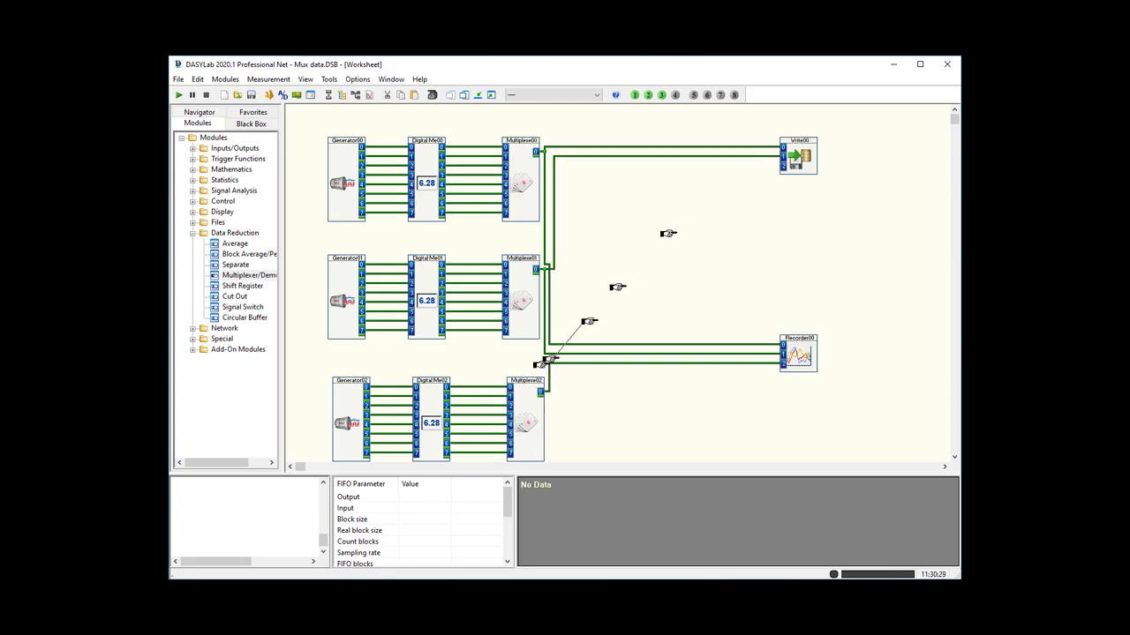
{"action": "left_click", "coordinate": [772, 166]}
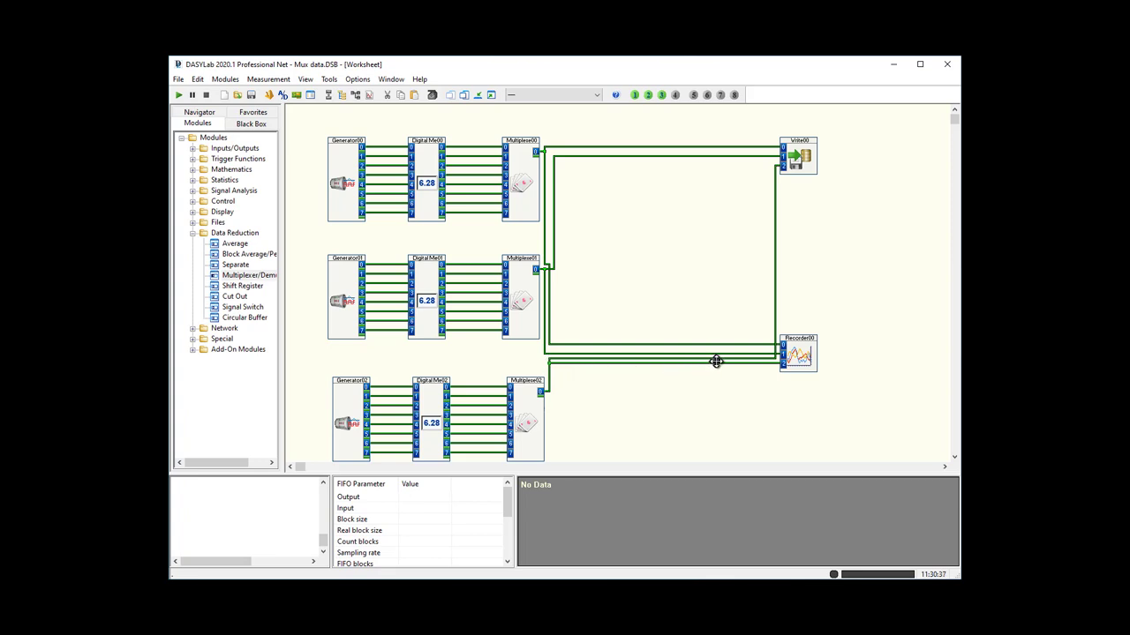
Reroute the three multiplexer output wires so their vertical runs sit apart, closer to the Write00 and Recorder00 modules
{"action": "left_click_drag", "start_coordinate": [719, 364], "coordinate": [724, 370]}
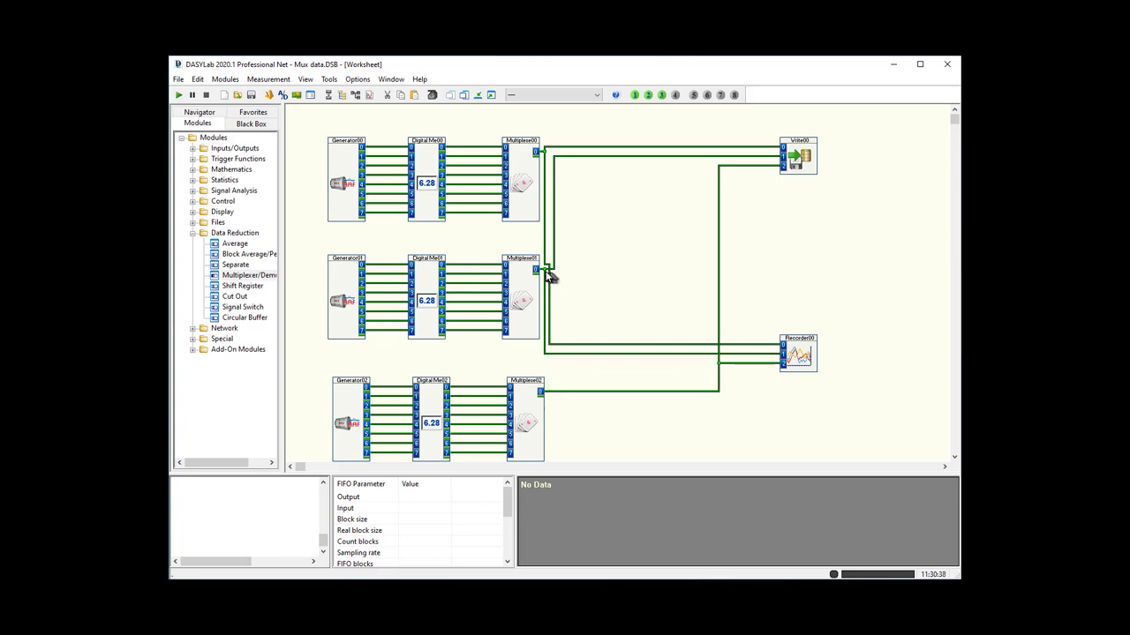
{"action": "left_click_drag", "start_coordinate": [545, 272], "coordinate": [692, 272]}
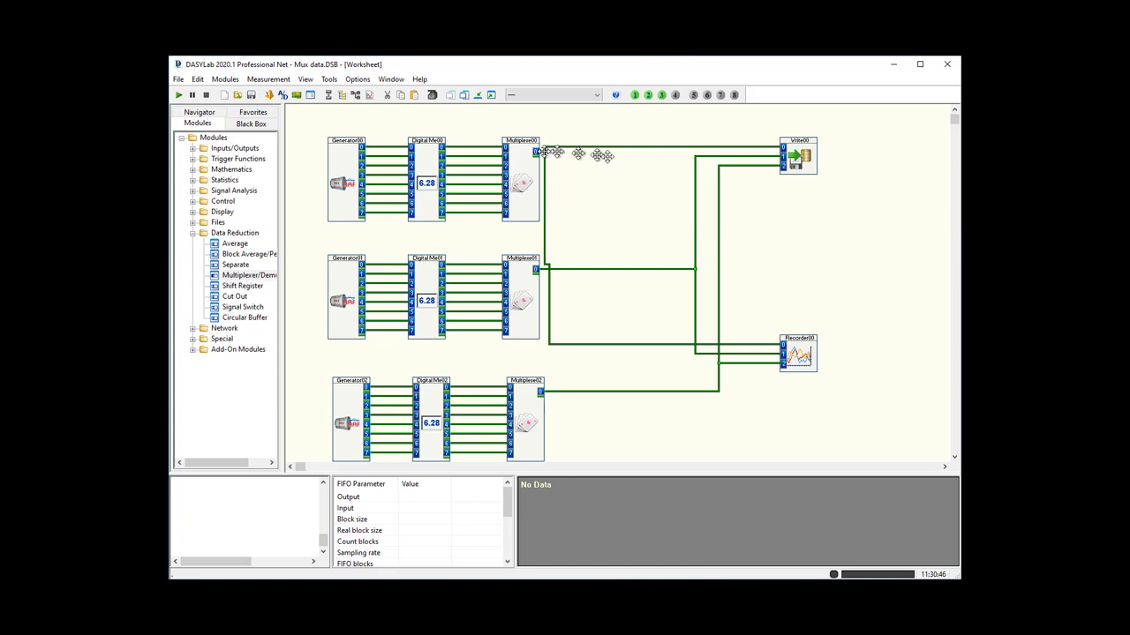
{"action": "left_click", "coordinate": [660, 153]}
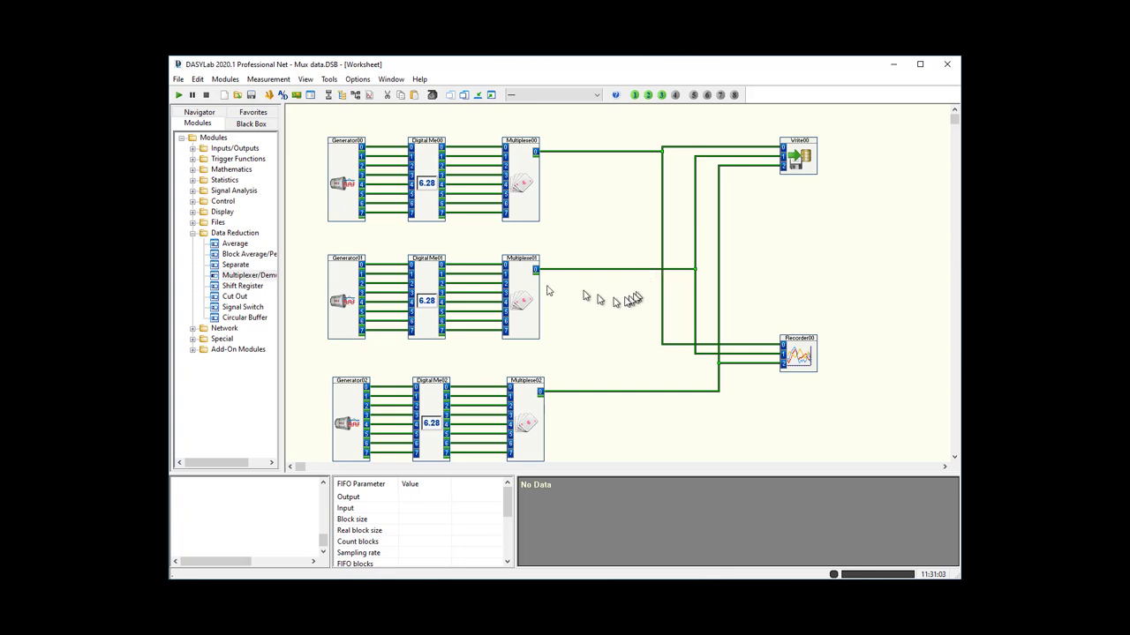
Examine the curve form, frequency and amplitude of channels 0 to 7 in Generator00's properties, and close them
{"action": "right_click", "coordinate": [346, 171]}
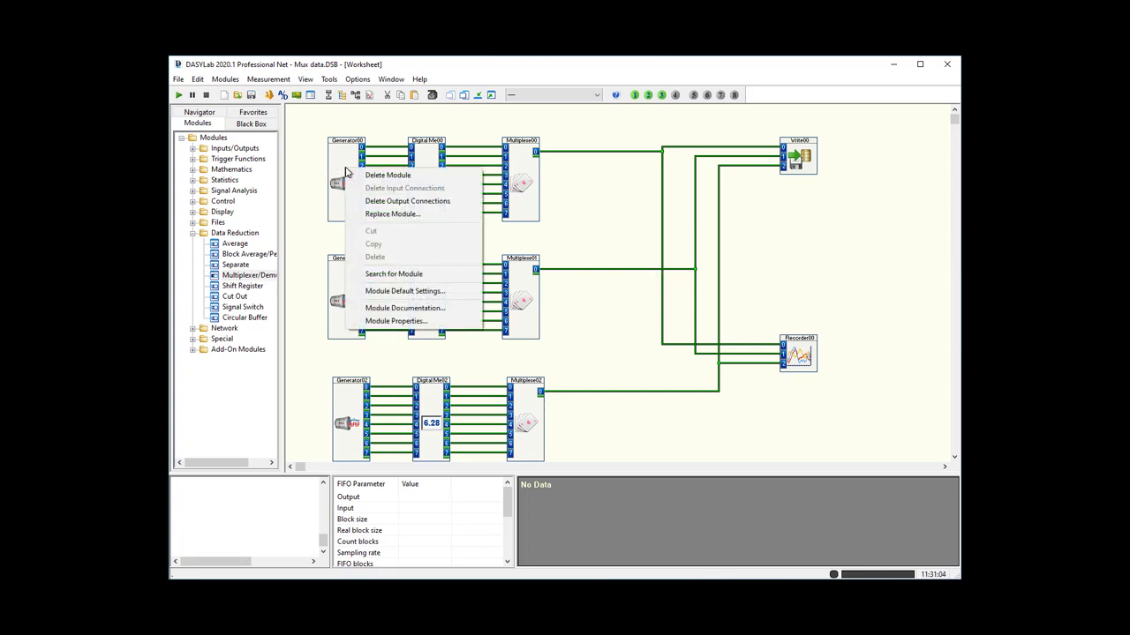
{"action": "left_click", "coordinate": [402, 321]}
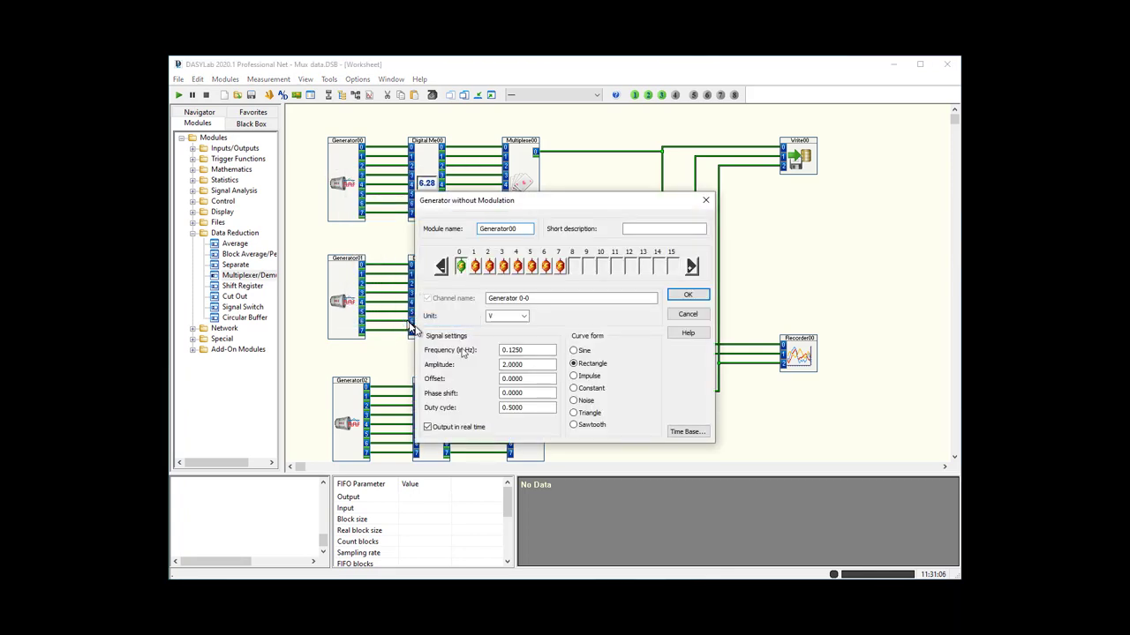
{"action": "left_click", "coordinate": [476, 265]}
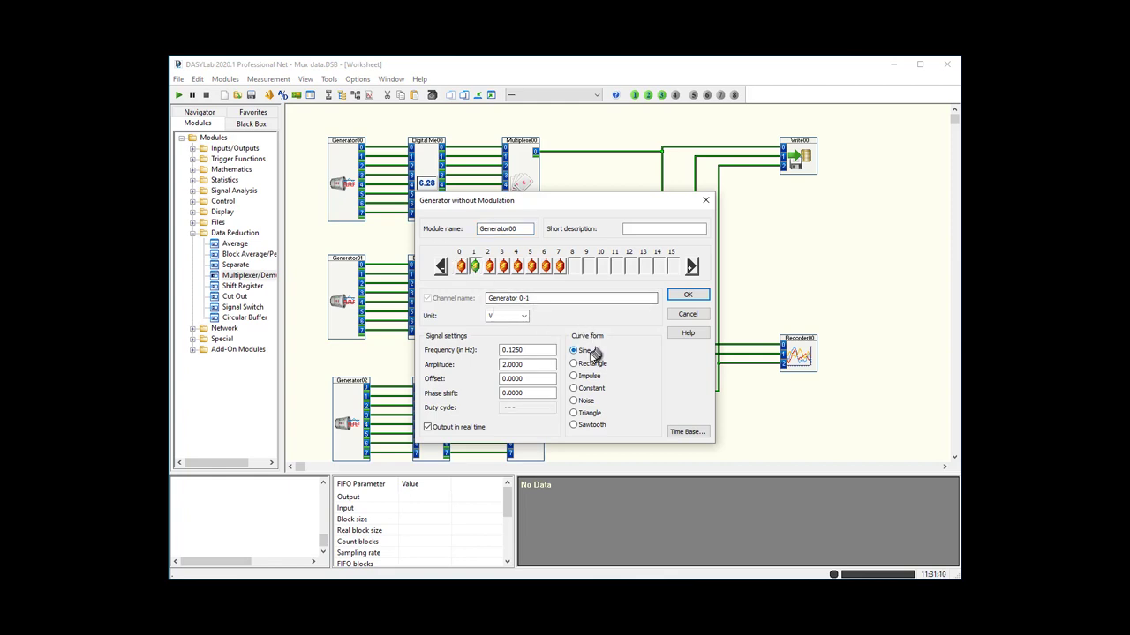
{"action": "left_click", "coordinate": [491, 266]}
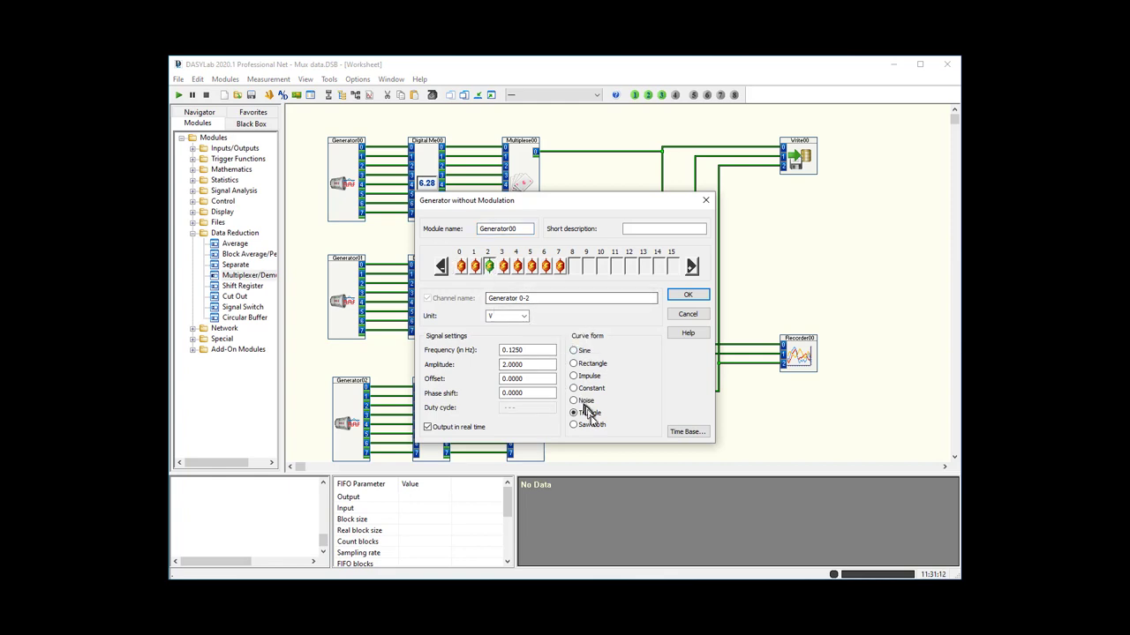
{"action": "left_click", "coordinate": [504, 266]}
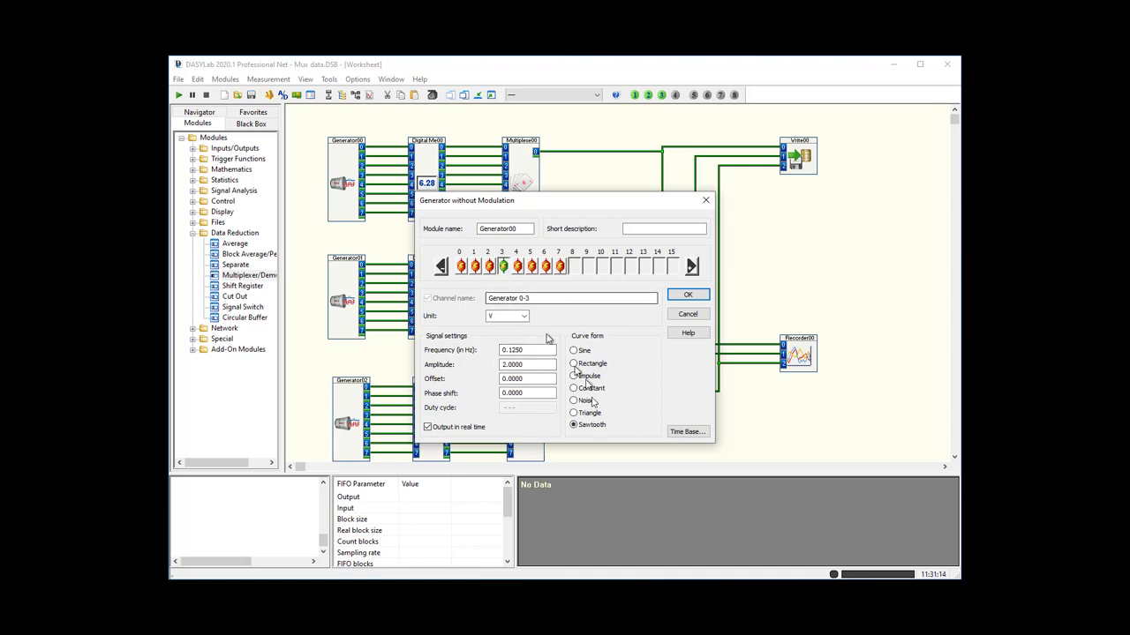
{"action": "left_click", "coordinate": [518, 269]}
{"action": "left_click", "coordinate": [532, 268]}
{"action": "left_click", "coordinate": [545, 268]}
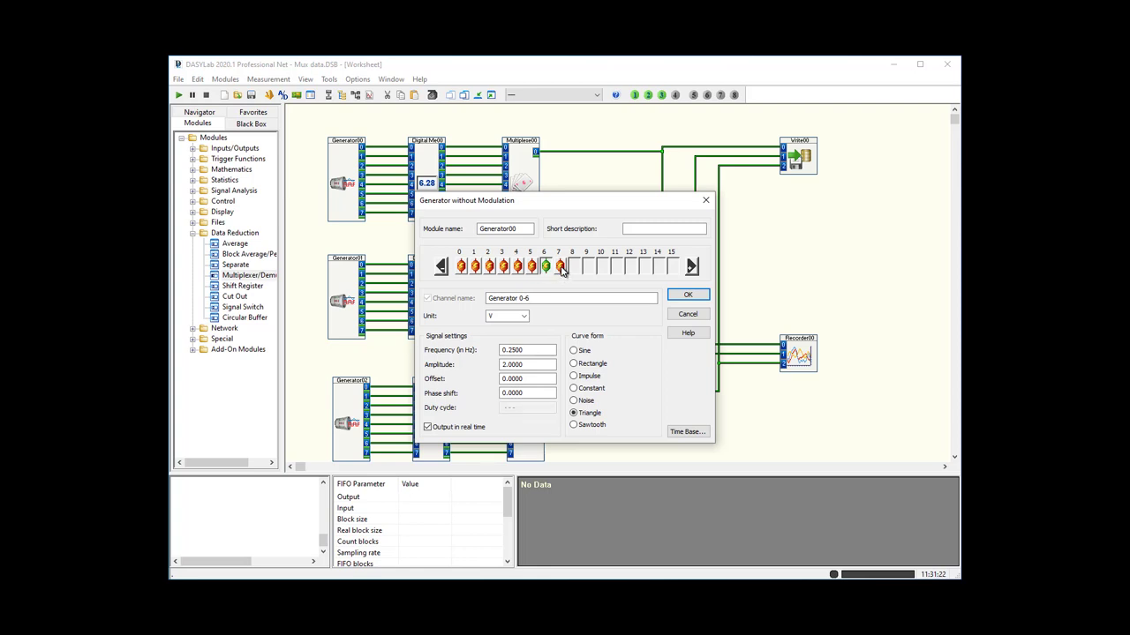
{"action": "left_click", "coordinate": [561, 268]}
{"action": "left_click", "coordinate": [533, 351]}
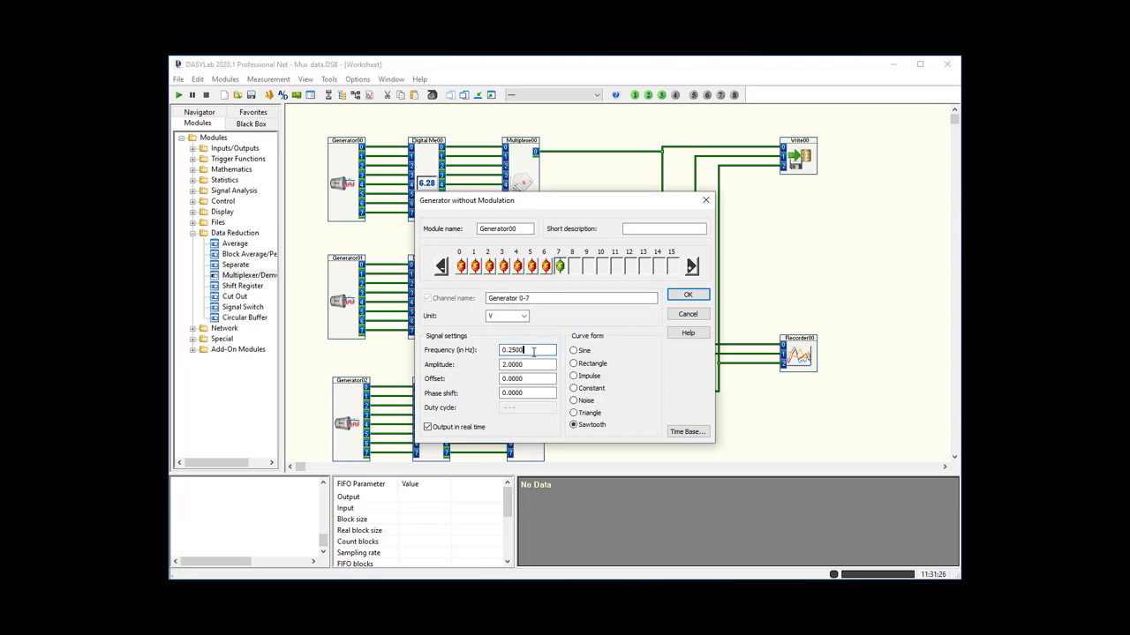
{"action": "left_click", "coordinate": [459, 267]}
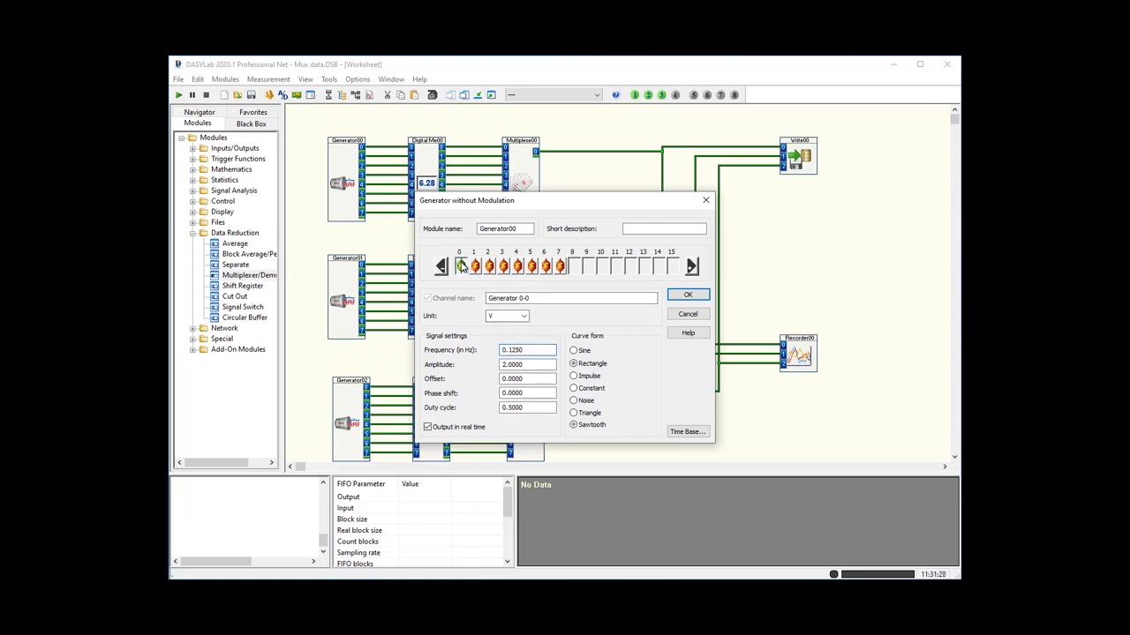
{"action": "left_click", "coordinate": [687, 298]}
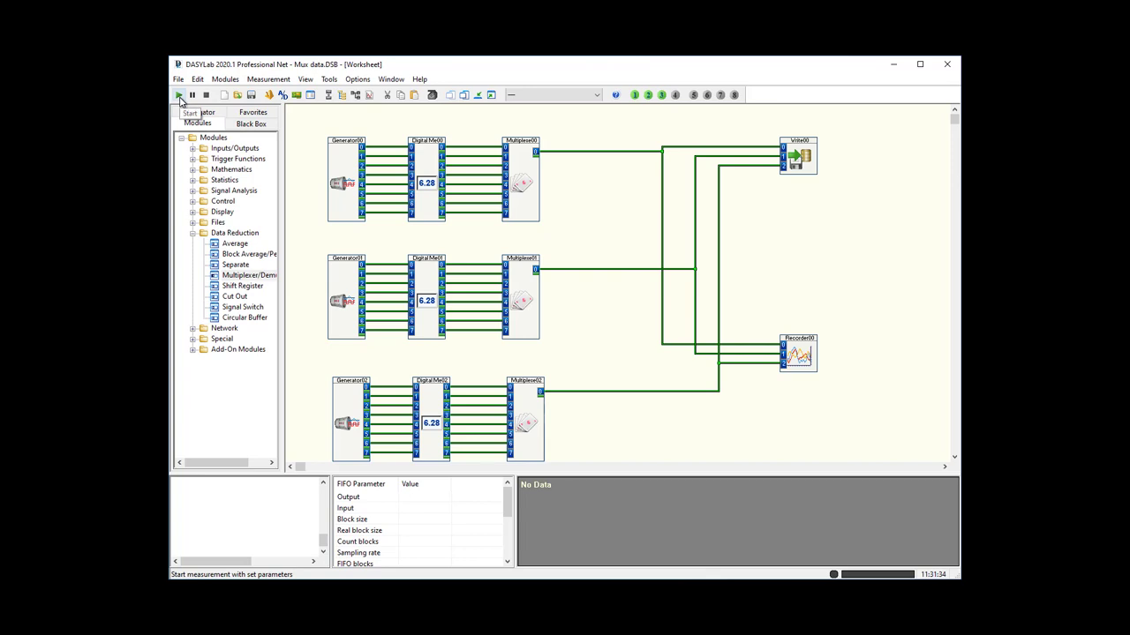
Start the measurement with the custom file name string "Mux by block"
{"action": "left_click", "coordinate": [180, 95]}
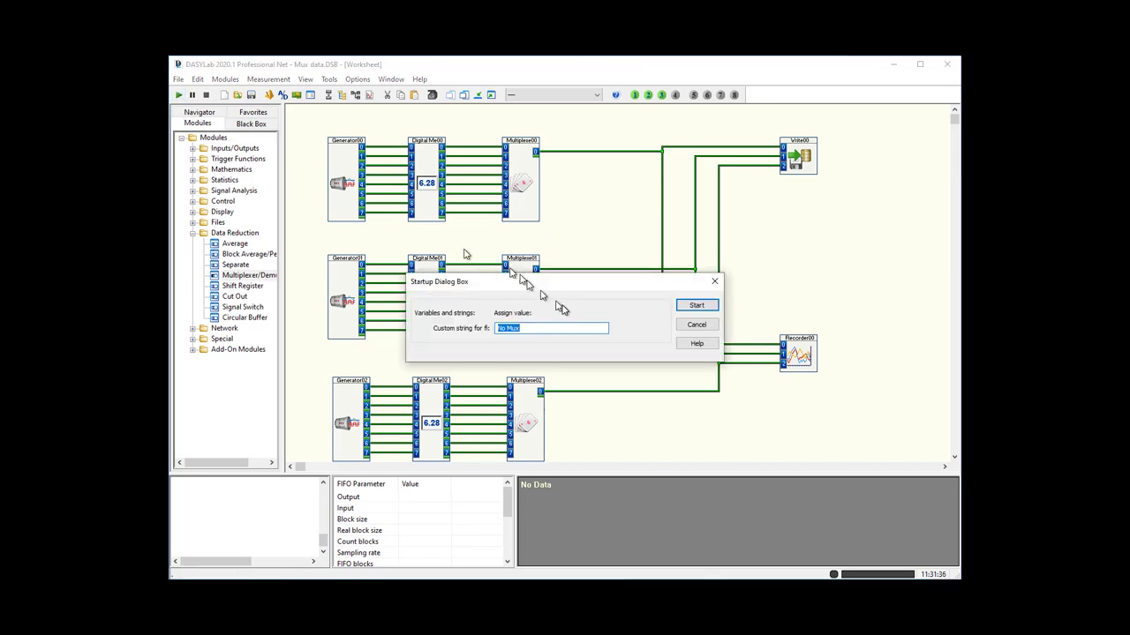
{"action": "type", "text": "M"}
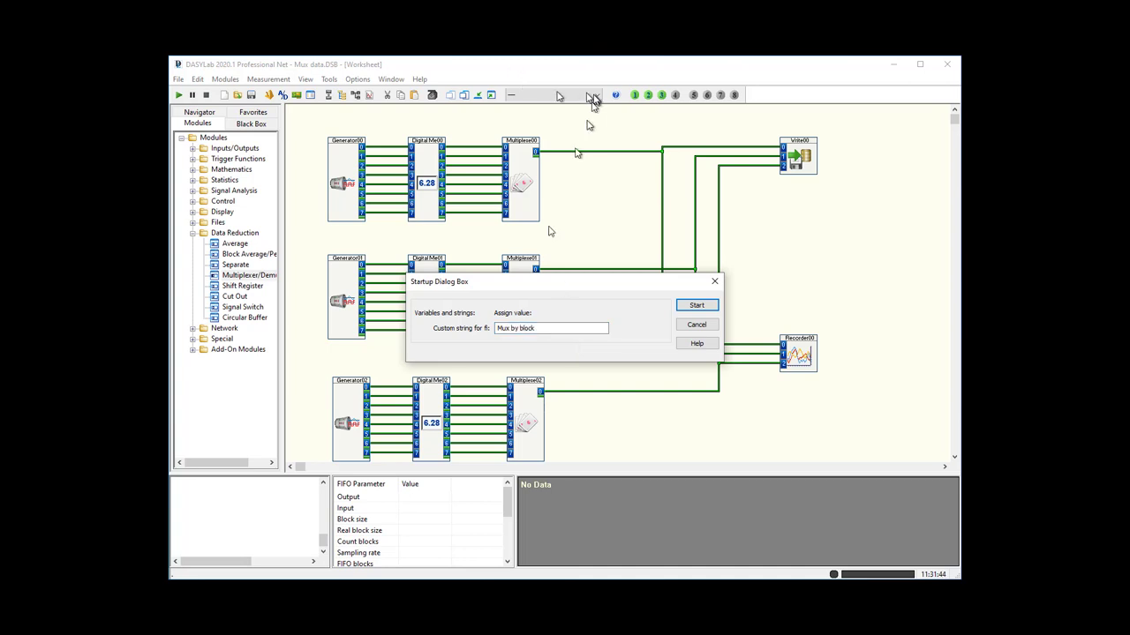
{"action": "left_click", "coordinate": [686, 304]}
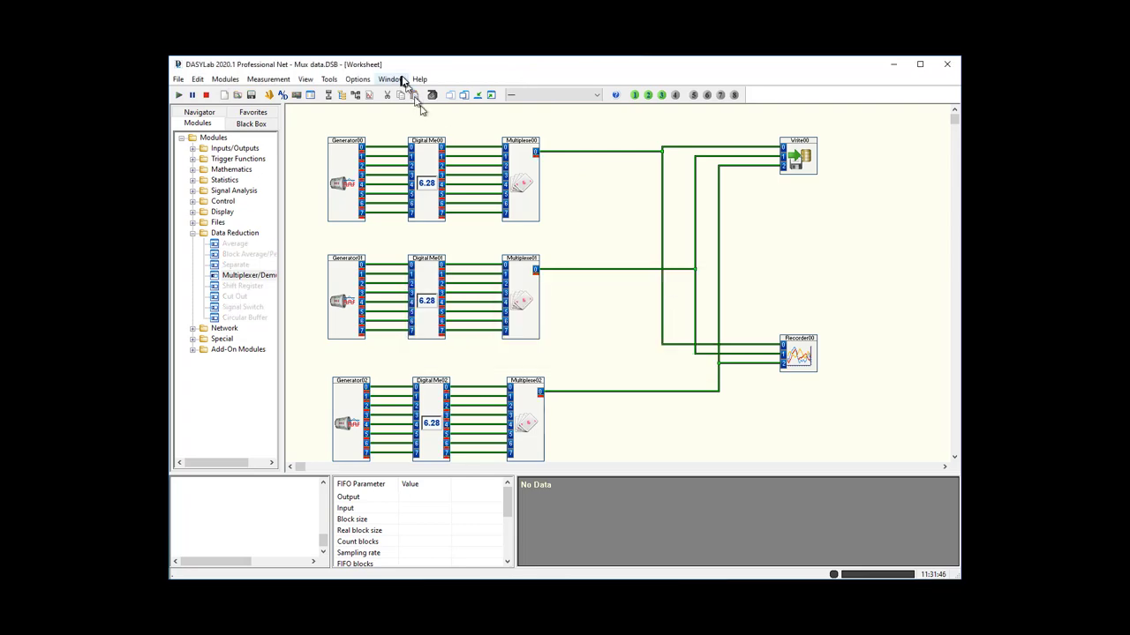
Show the digital meter and recorder display windows, and enlarge the Recorder00 window in width and height
{"action": "left_click", "coordinate": [492, 95]}
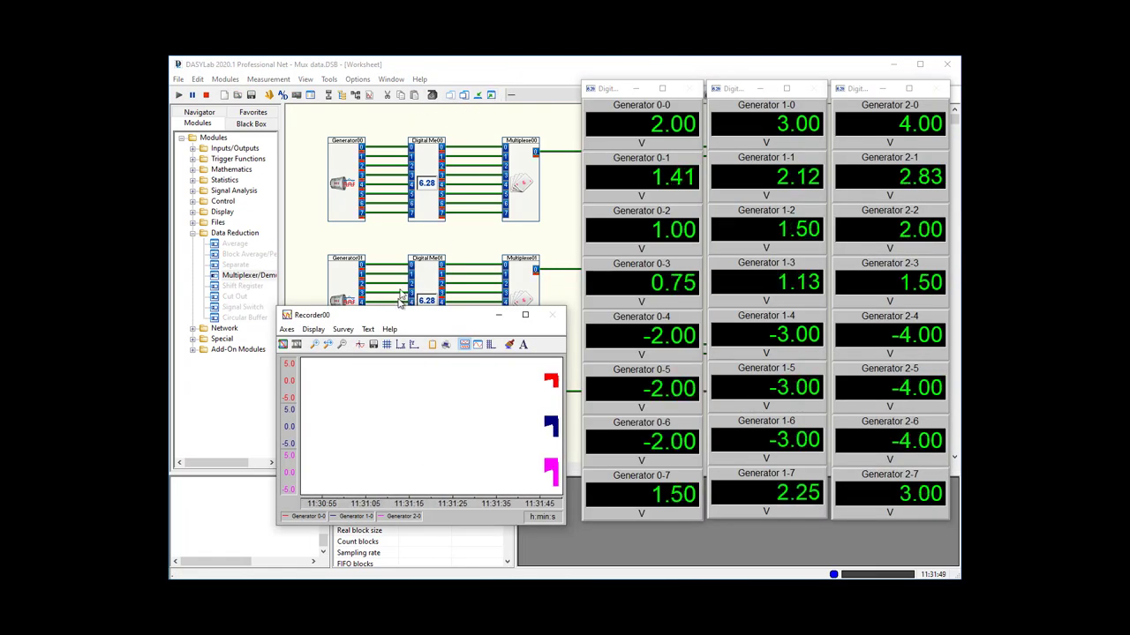
{"action": "left_click_drag", "start_coordinate": [273, 444], "coordinate": [194, 444]}
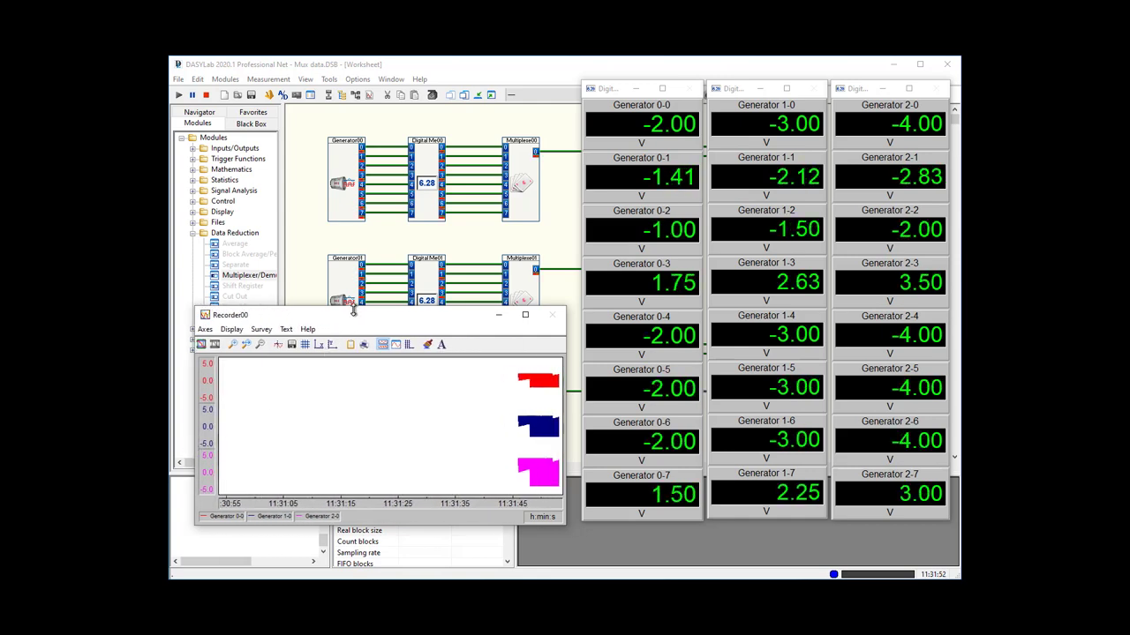
{"action": "left_click_drag", "start_coordinate": [352, 311], "coordinate": [375, 99]}
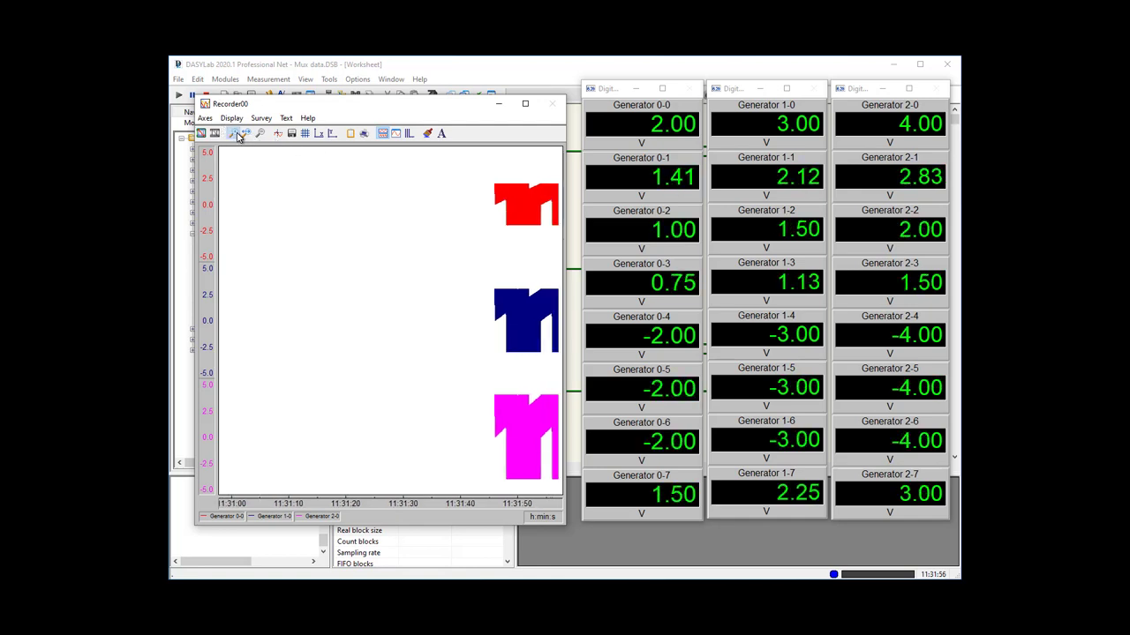
Zoom Recorder00's time axis in to about one second, and shorten its window to uncover the first generator group
{"action": "left_click", "coordinate": [563, 183]}
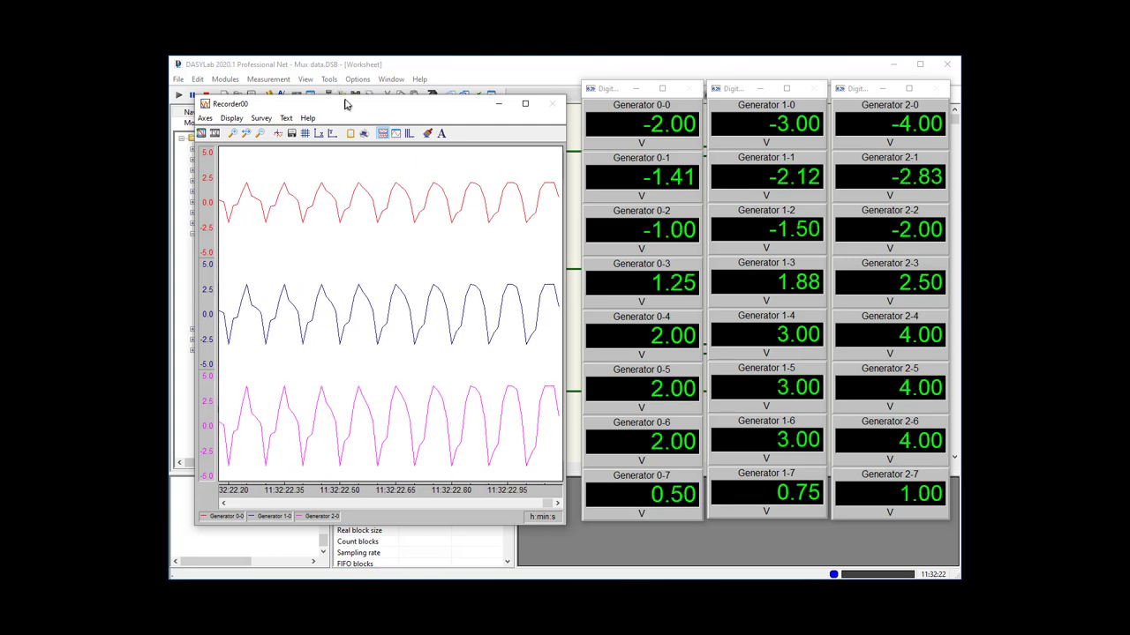
{"action": "left_click_drag", "start_coordinate": [347, 98], "coordinate": [347, 274]}
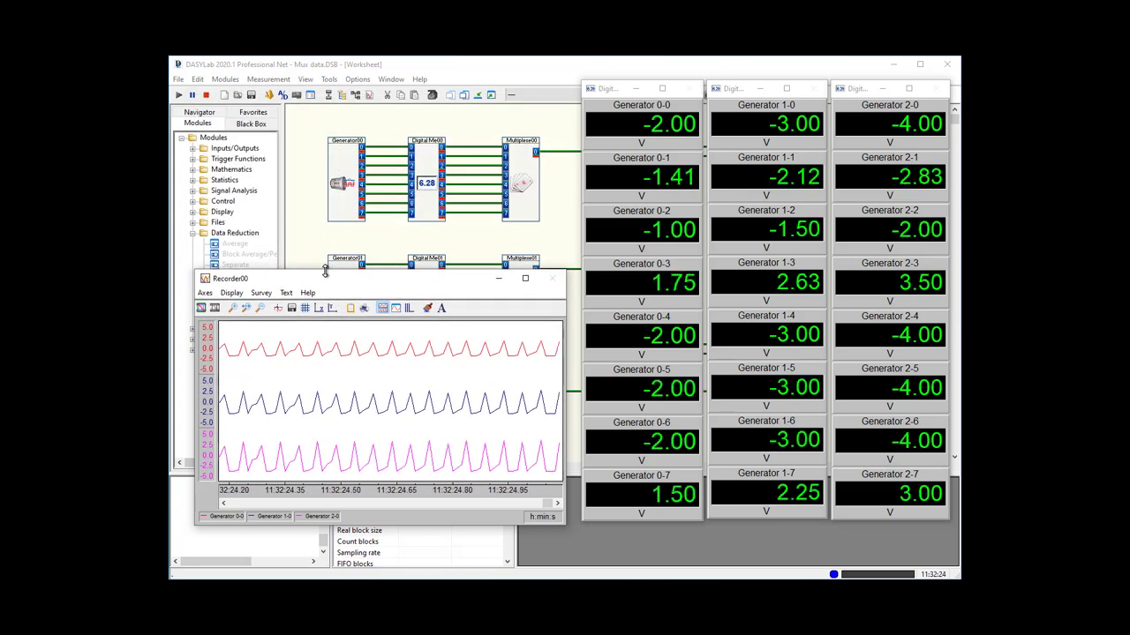
Stop the measurement and set the DASYLab time base's block size to 10
{"action": "left_click", "coordinate": [206, 95]}
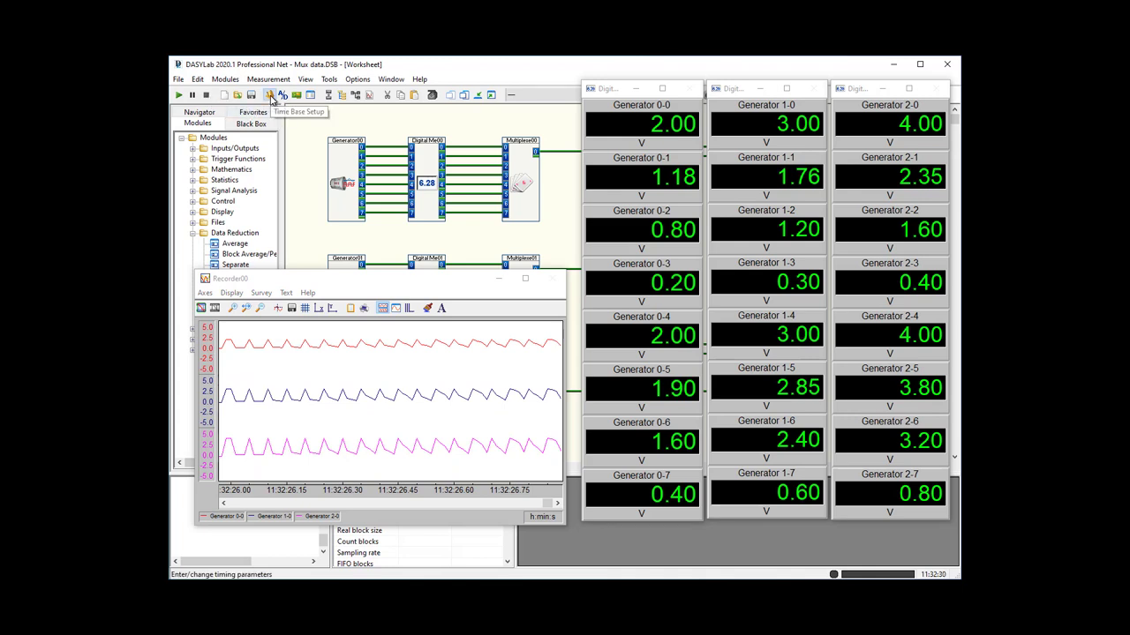
{"action": "left_click", "coordinate": [272, 95]}
{"action": "double_click", "coordinate": [553, 324]}
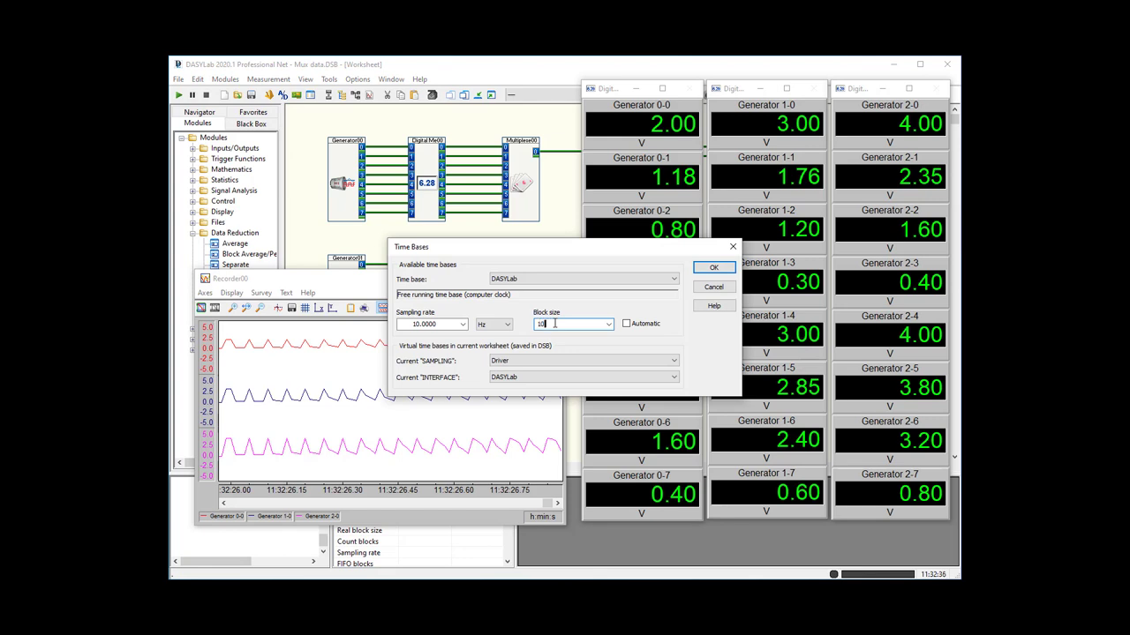
{"action": "left_click", "coordinate": [715, 267]}
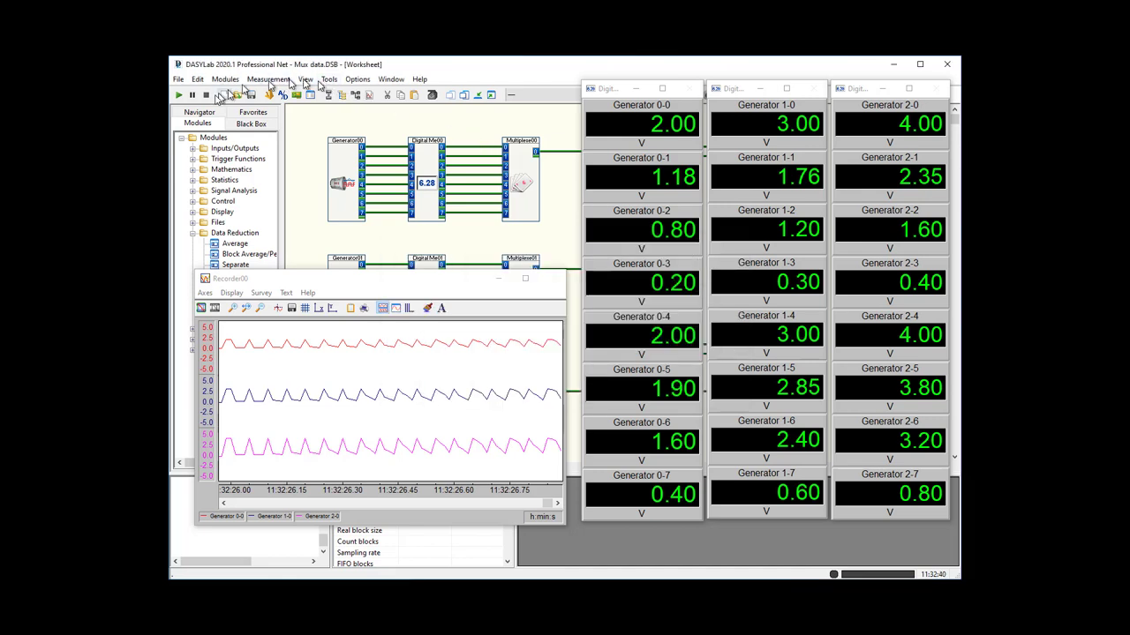
Run a measurement with the custom file name string "Mux by block", watch the recorder curves, and stop it
{"action": "left_click", "coordinate": [179, 96]}
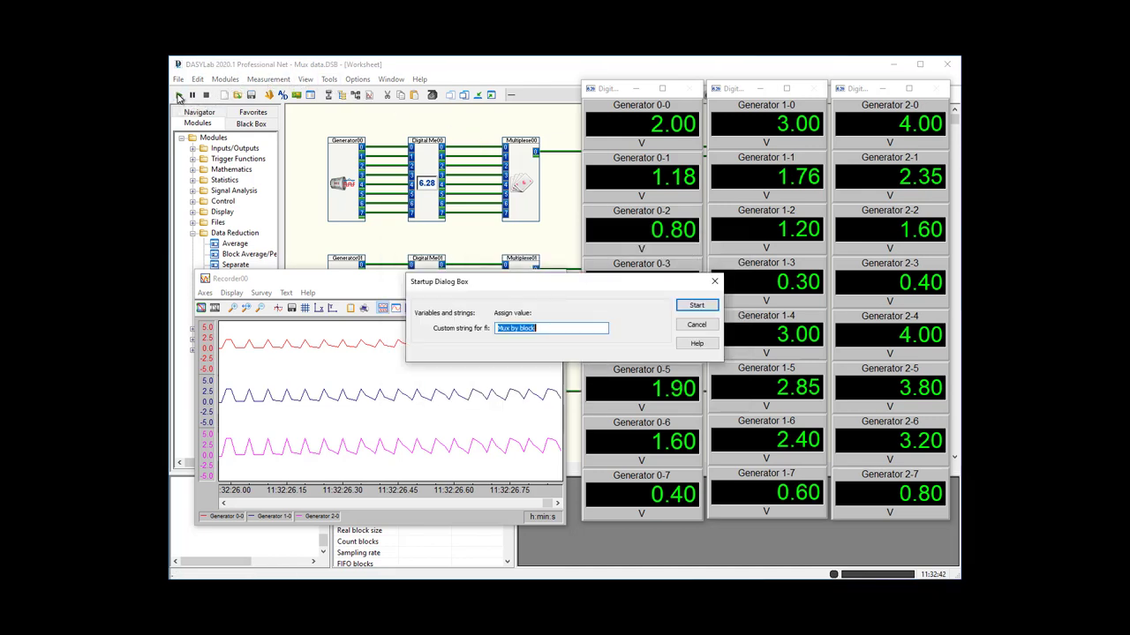
{"action": "left_click", "coordinate": [697, 307]}
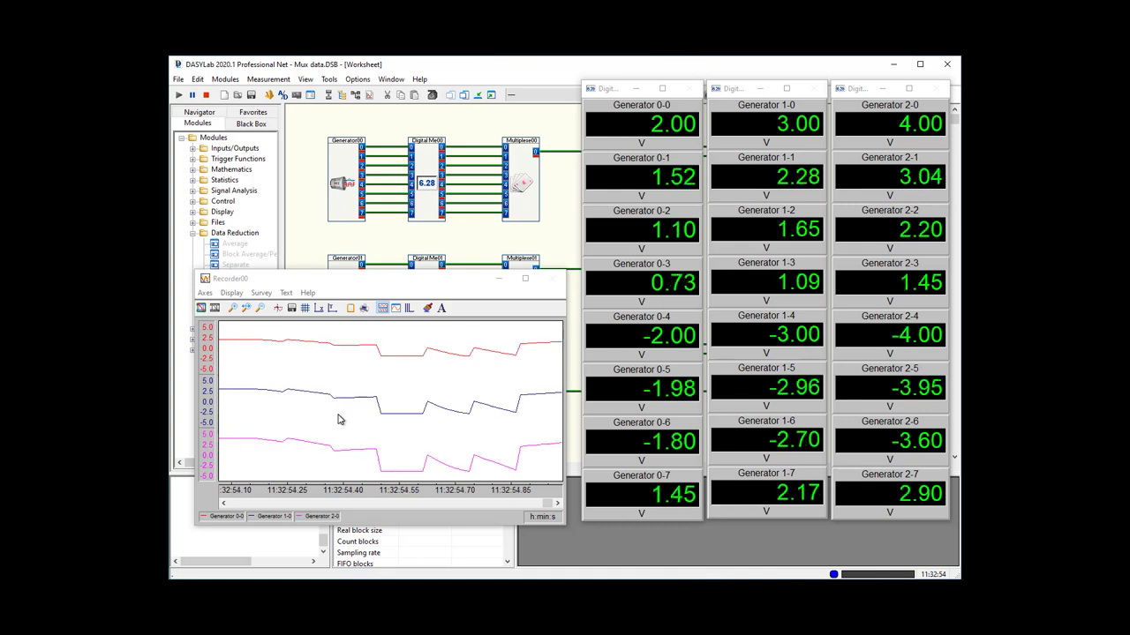
{"action": "left_click", "coordinate": [206, 97]}
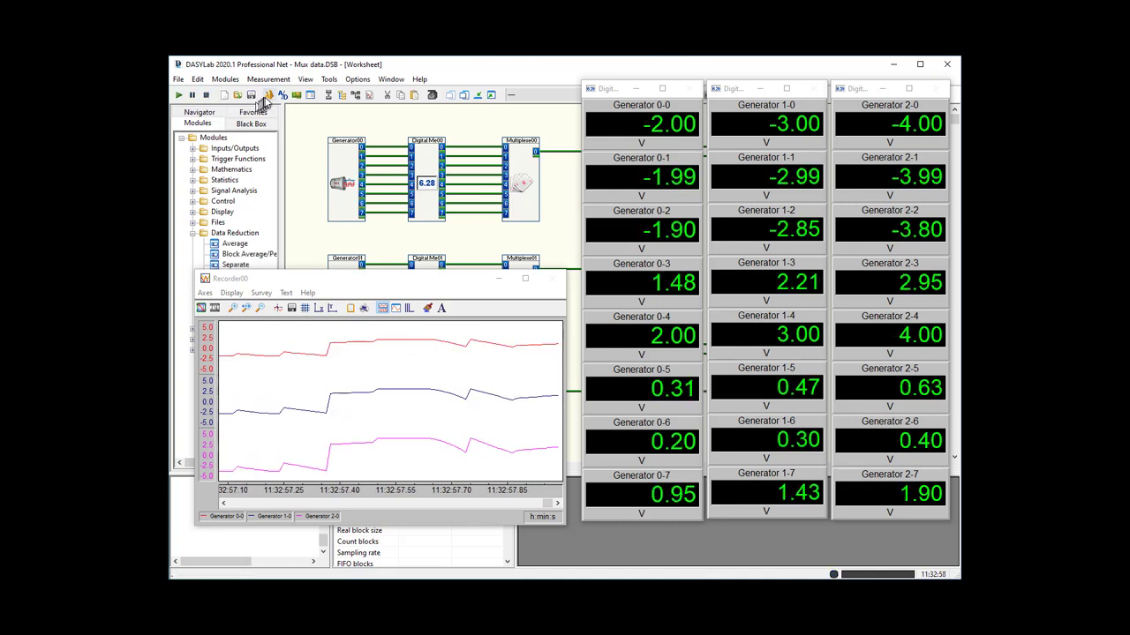
Set the DASYLab time base to a sampling rate of 100 Hz and a block size of 100
{"action": "left_click", "coordinate": [273, 94]}
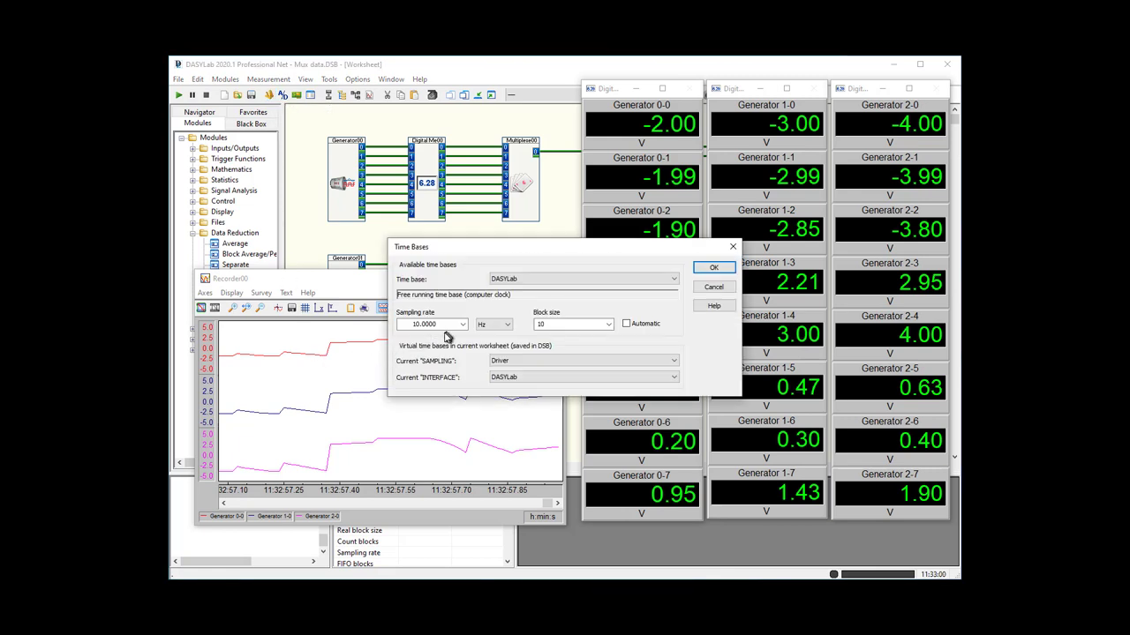
{"action": "double_click", "coordinate": [444, 324]}
{"action": "type", "text": "1"}
{"action": "double_click", "coordinate": [571, 325]}
{"action": "type", "text": "100"}
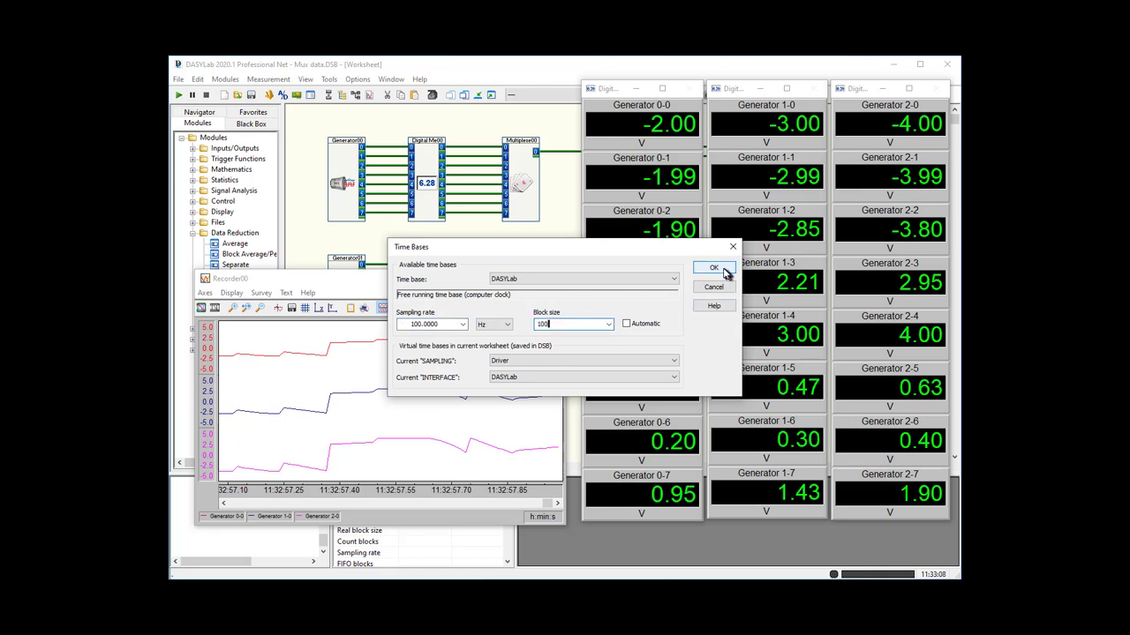
{"action": "left_click", "coordinate": [713, 267]}
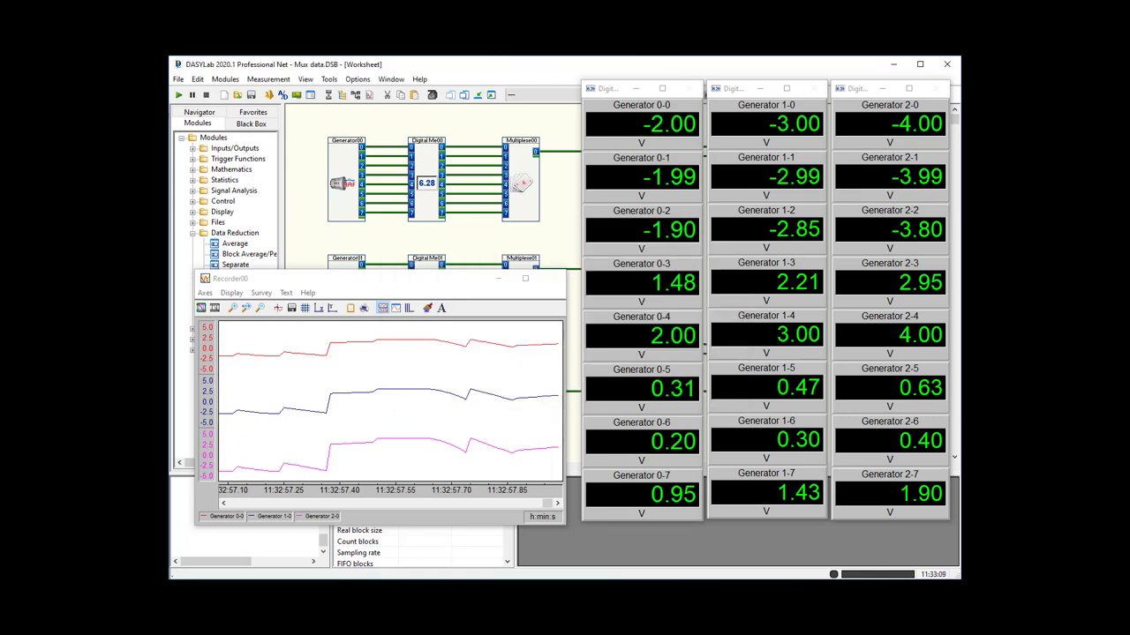
Run the measurement again at the new rate, keeping the custom string "Mux by block", and stop it
{"action": "left_click", "coordinate": [178, 95]}
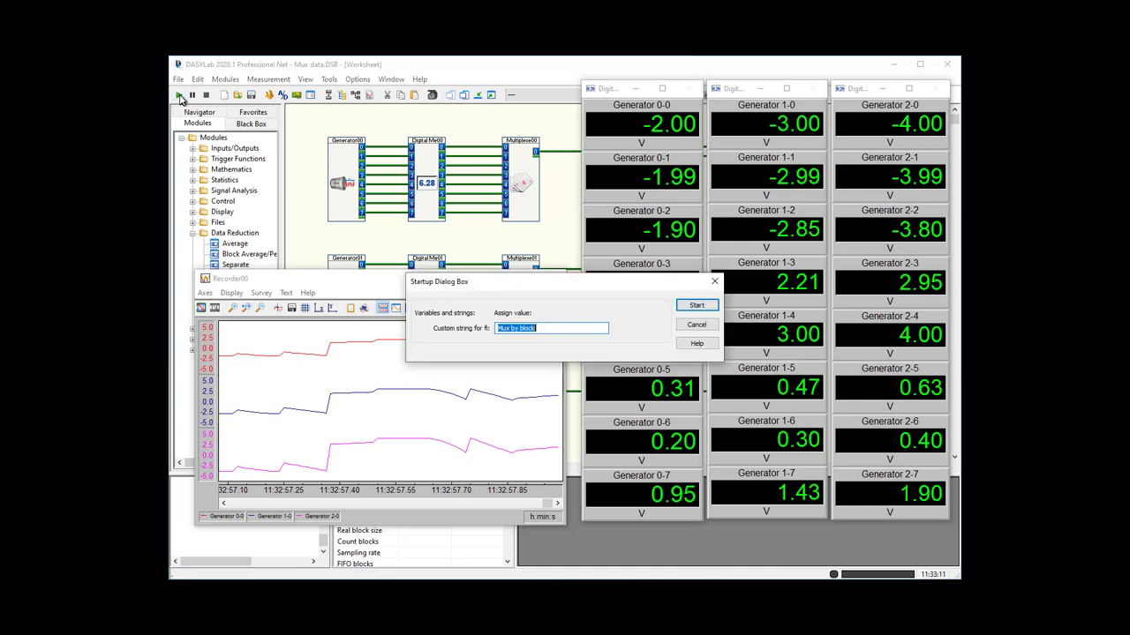
{"action": "left_click", "coordinate": [697, 305]}
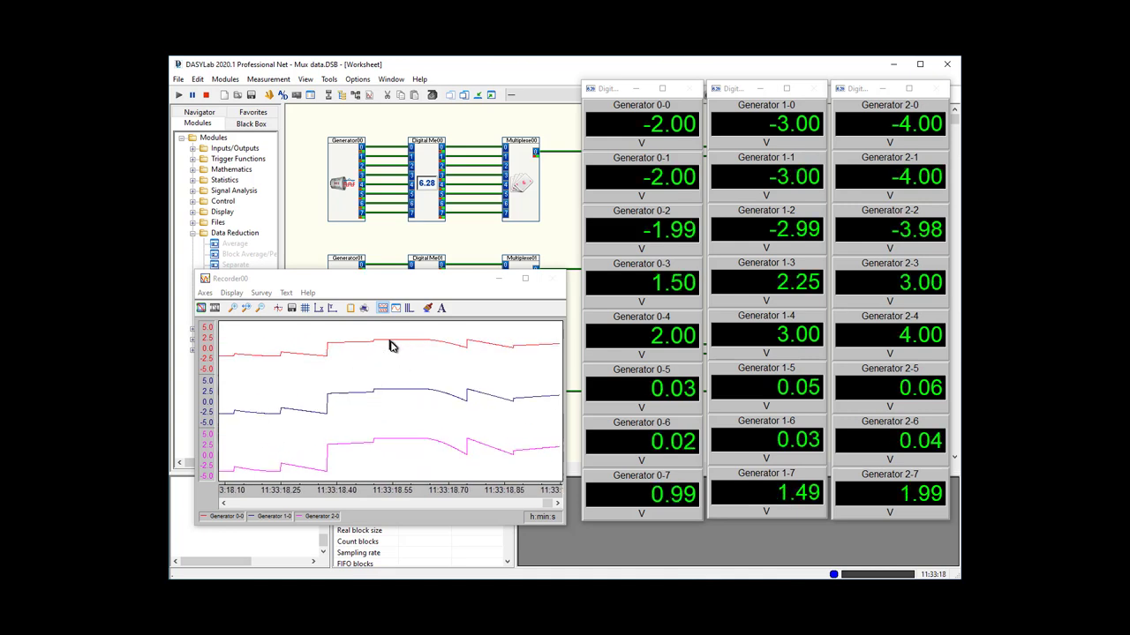
{"action": "left_click", "coordinate": [206, 95]}
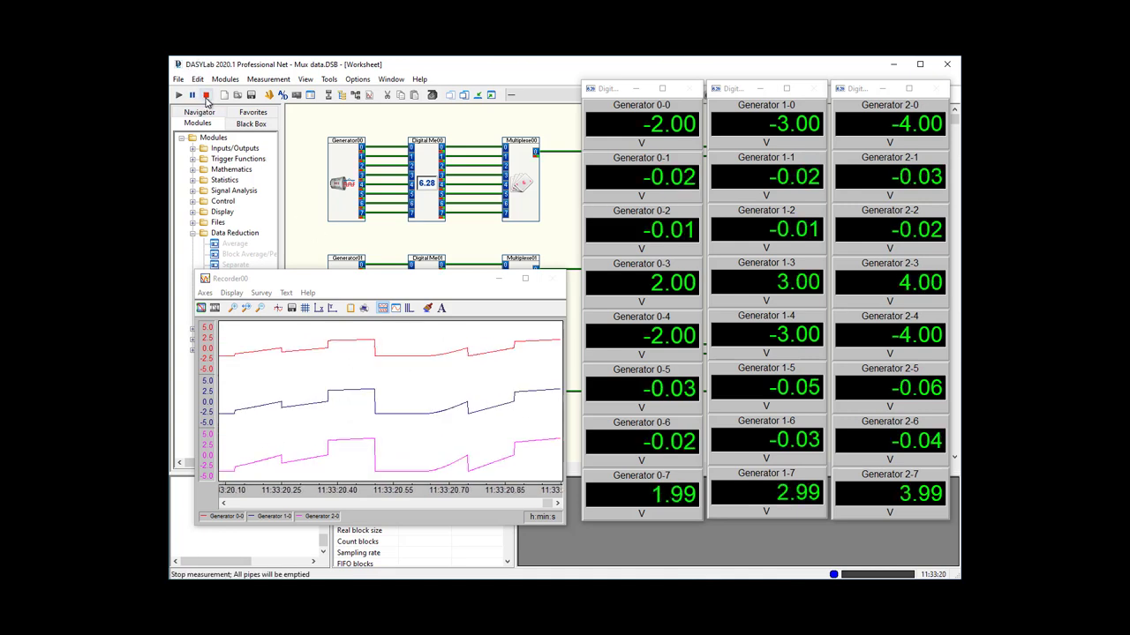
Enlarge the Recorder00 window and examine its zoomed-in curves at the start and the end of the recording
{"action": "left_click", "coordinate": [246, 308]}
{"action": "left_click", "coordinate": [233, 308]}
{"action": "left_click_drag", "start_coordinate": [512, 342], "coordinate": [547, 353]}
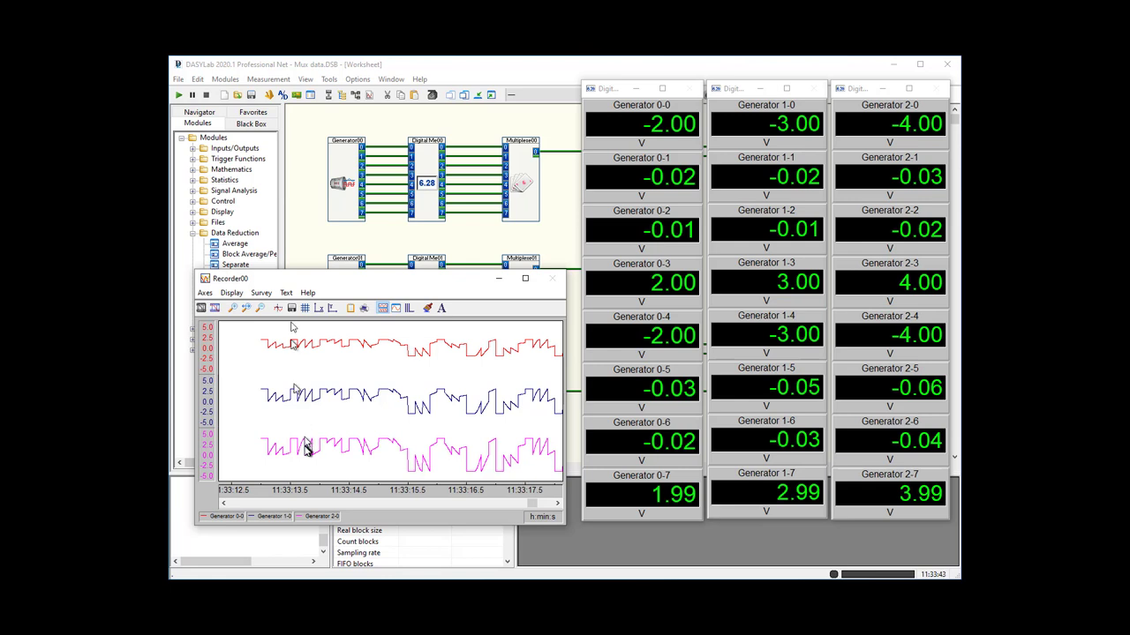
{"action": "left_click_drag", "start_coordinate": [304, 278], "coordinate": [333, 128]}
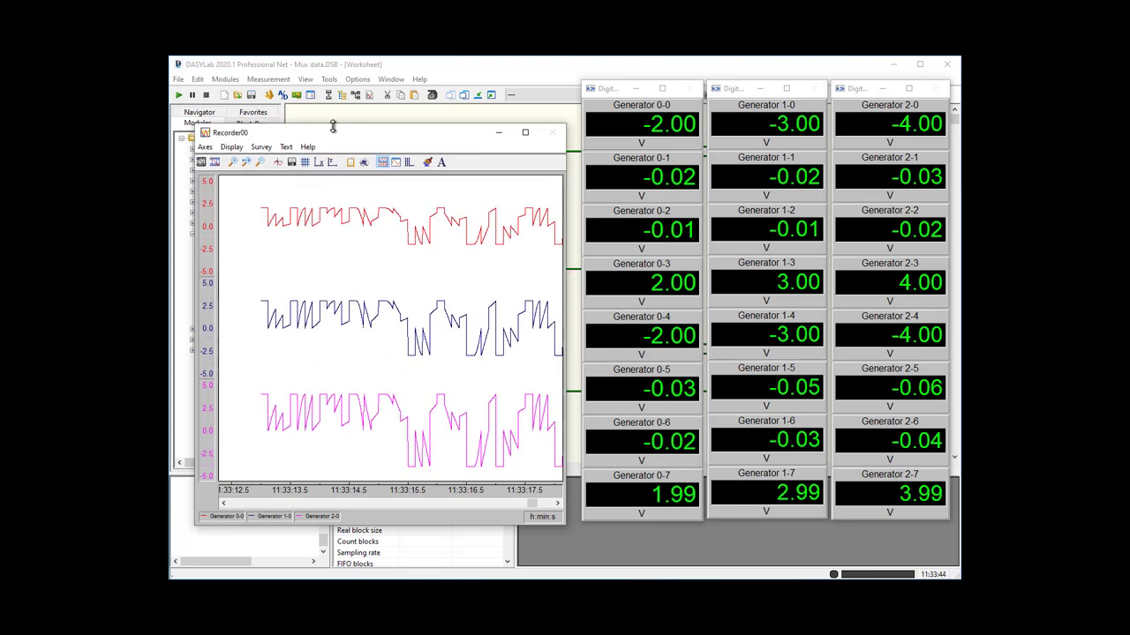
{"action": "left_click_drag", "start_coordinate": [249, 200], "coordinate": [313, 217]}
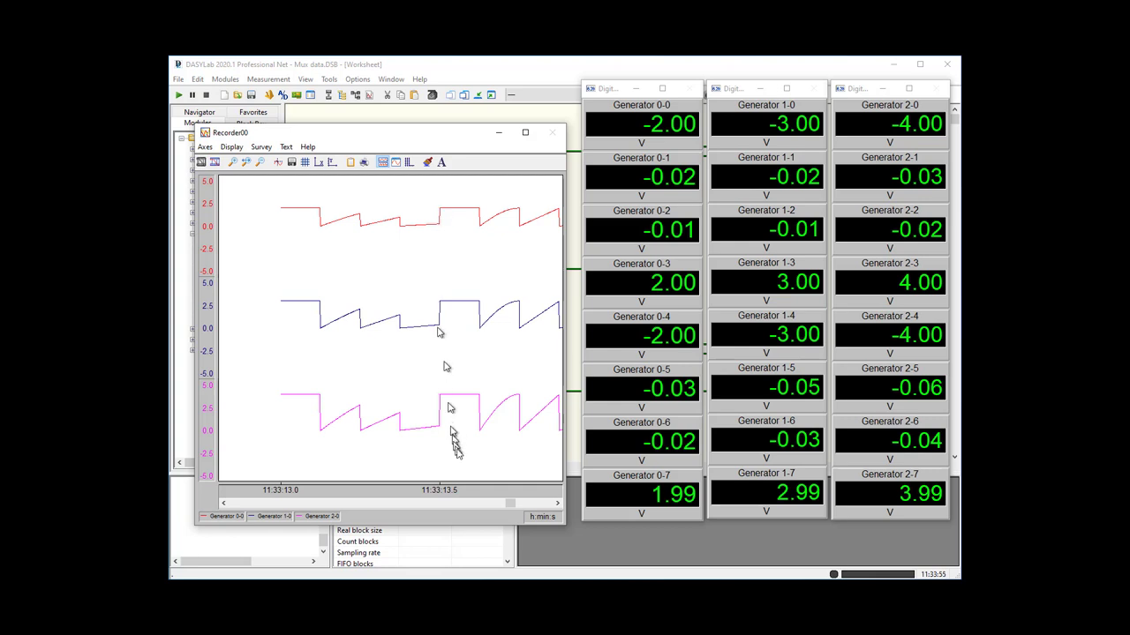
{"action": "left_click_drag", "start_coordinate": [509, 508], "coordinate": [547, 507]}
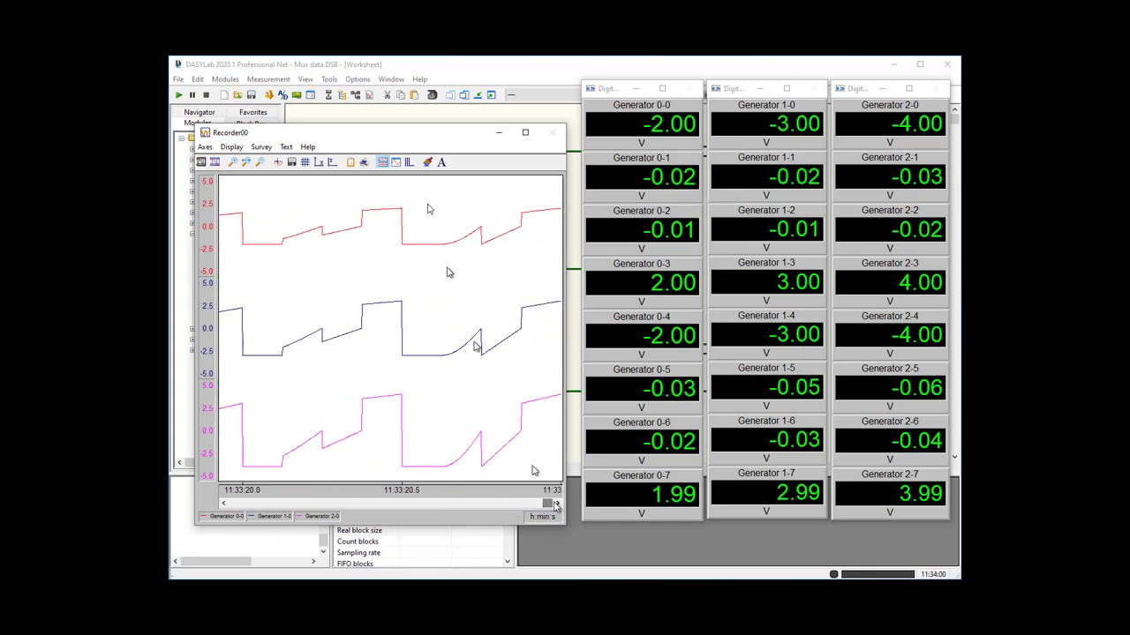
Hide the display windows, and add a default Y/t Chart module wired to the first multiplexer's output
{"action": "left_click", "coordinate": [499, 134]}
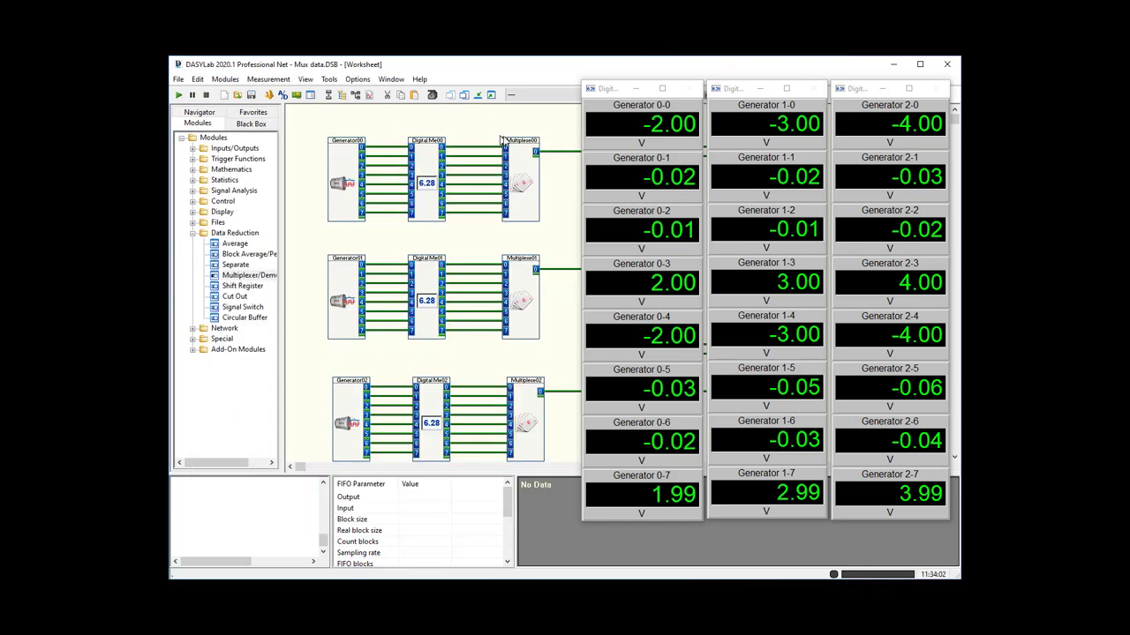
{"action": "left_click", "coordinate": [477, 97]}
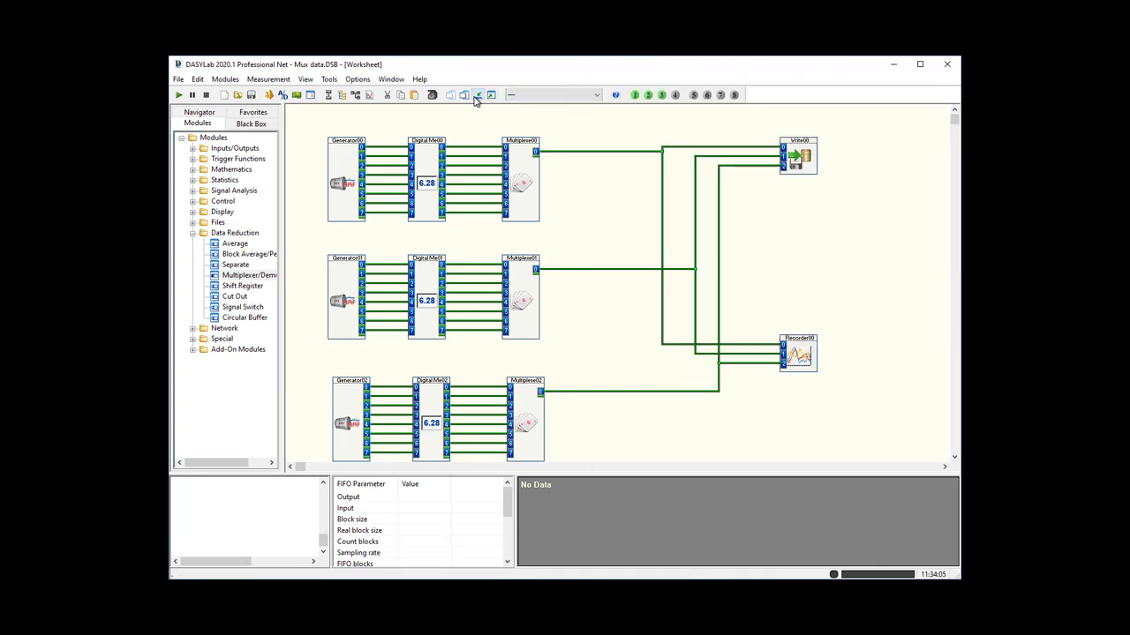
{"action": "left_click", "coordinate": [192, 213]}
{"action": "left_click", "coordinate": [237, 223]}
{"action": "left_click_drag", "start_coordinate": [236, 223], "coordinate": [604, 176]}
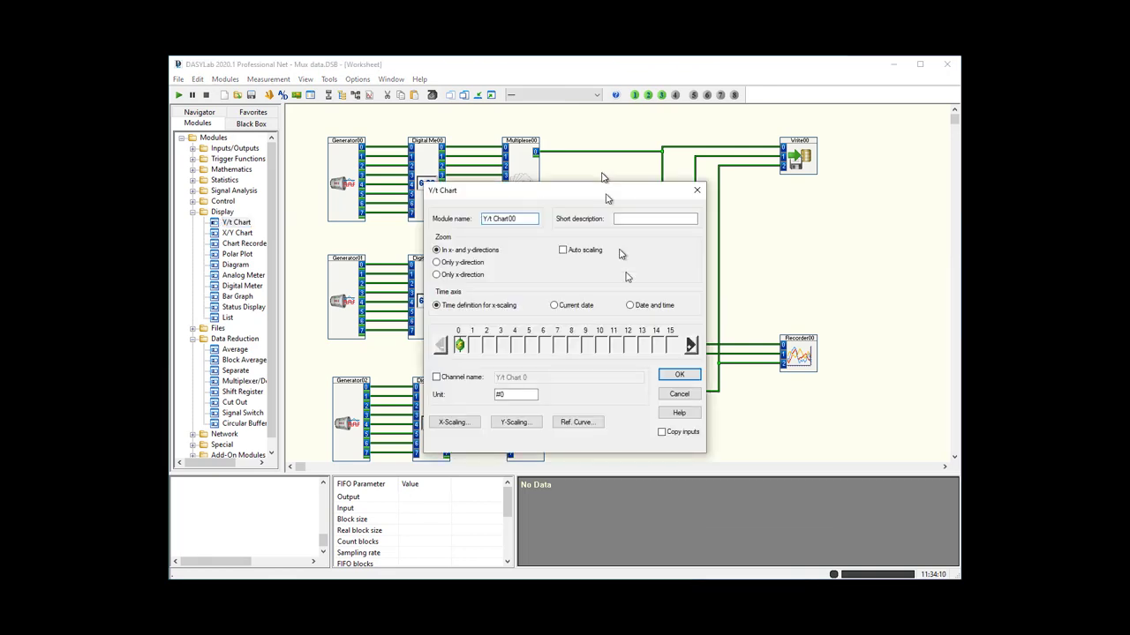
{"action": "left_click", "coordinate": [679, 374]}
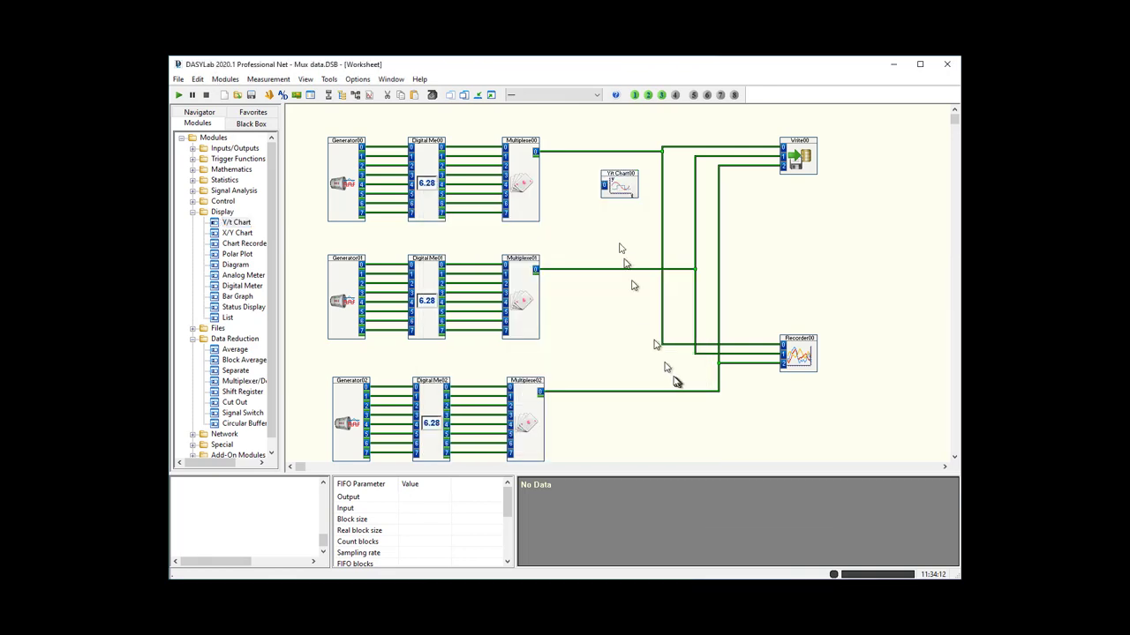
{"action": "left_click", "coordinate": [574, 152]}
{"action": "left_click", "coordinate": [604, 184]}
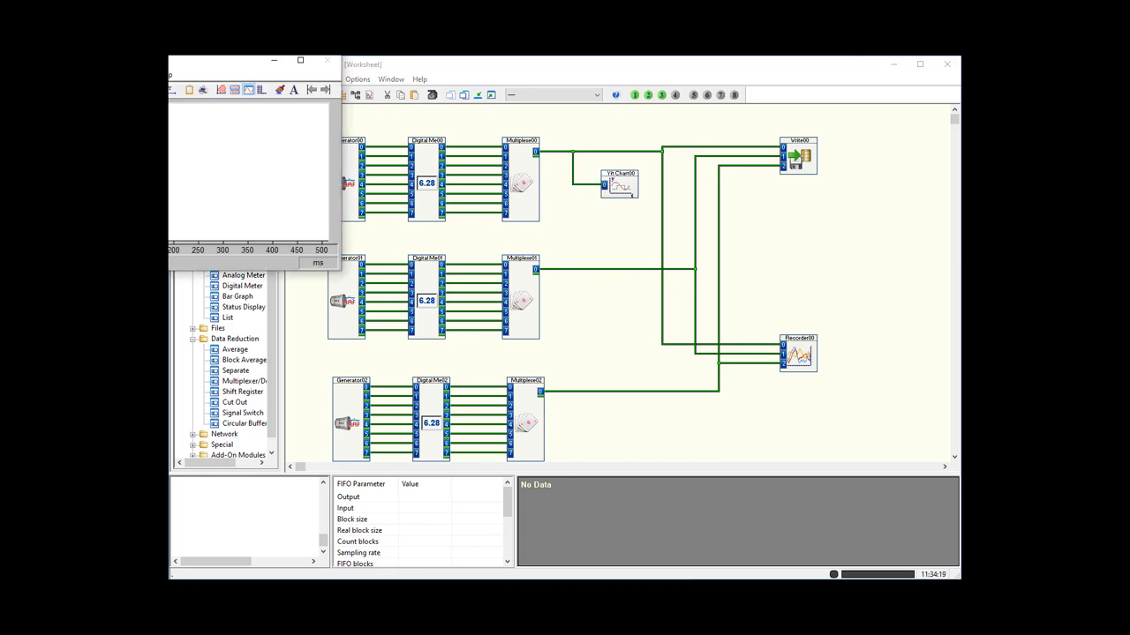
Move the Y/t Chart00 window over the worksheet, and run and stop a measurement with the custom string "Mux by block"
{"action": "left_click_drag", "start_coordinate": [225, 66], "coordinate": [481, 207]}
{"action": "left_click", "coordinate": [180, 95]}
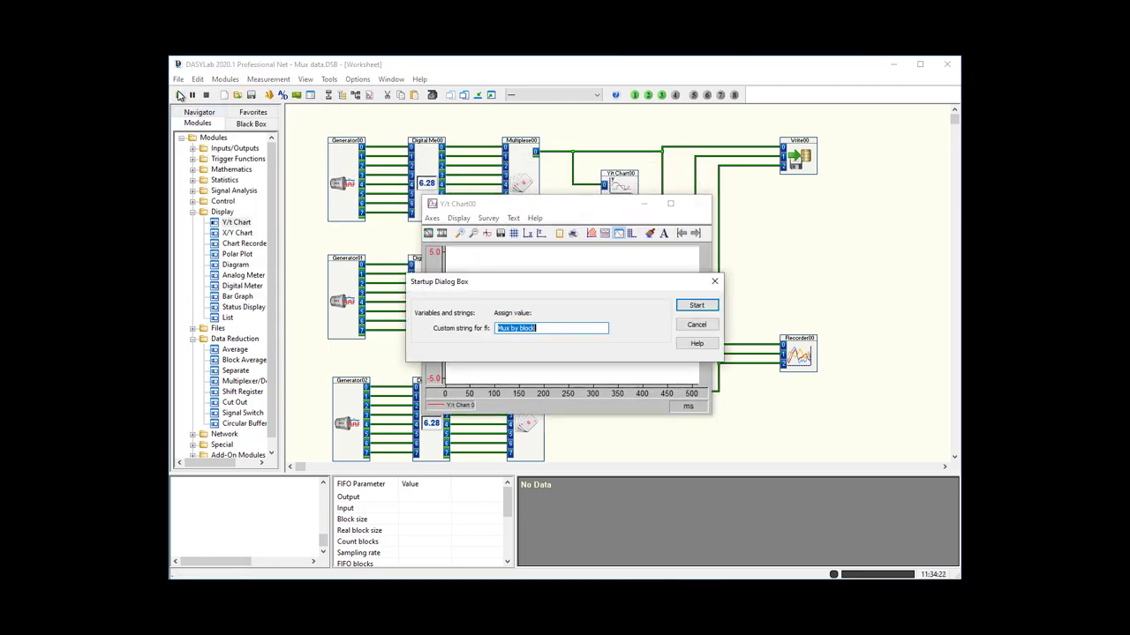
{"action": "left_click", "coordinate": [696, 306]}
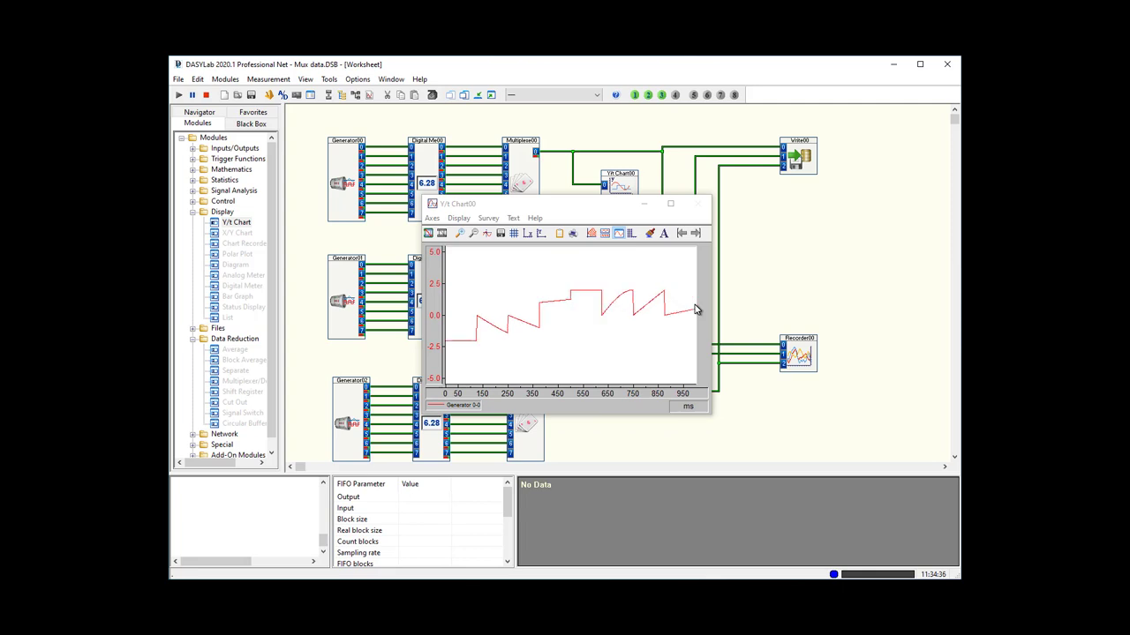
{"action": "left_click", "coordinate": [207, 95]}
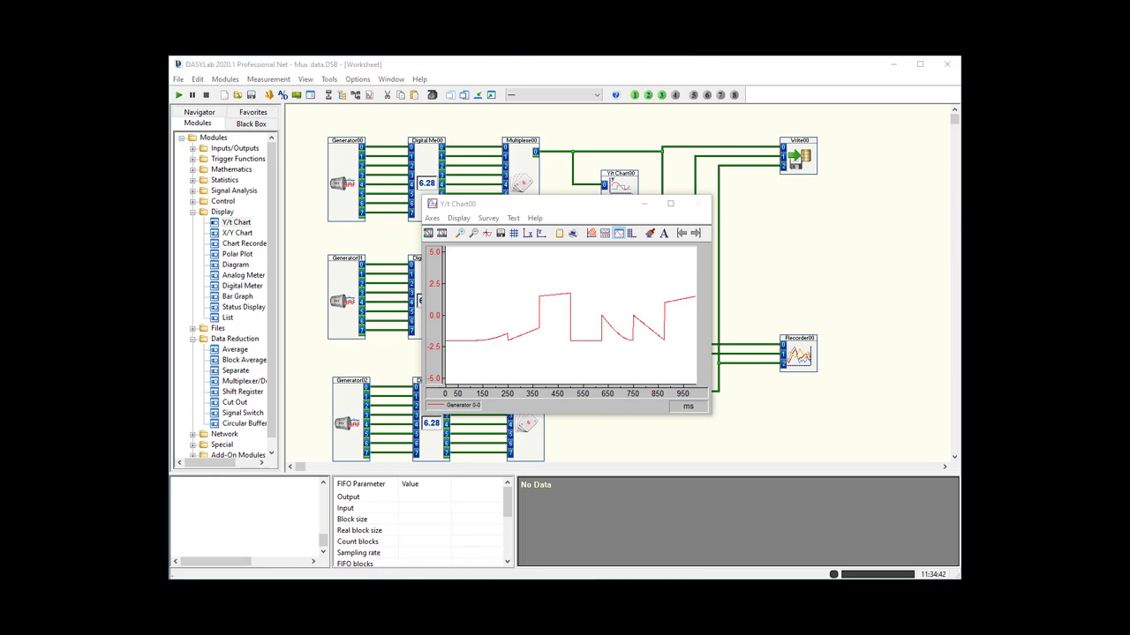
Switch to the DASYLab data folder in File Explorer and open 2020-12-30_Mux by block_DATA_004.CSV in Excel
{"action": "key", "text": "alt+Tab"}
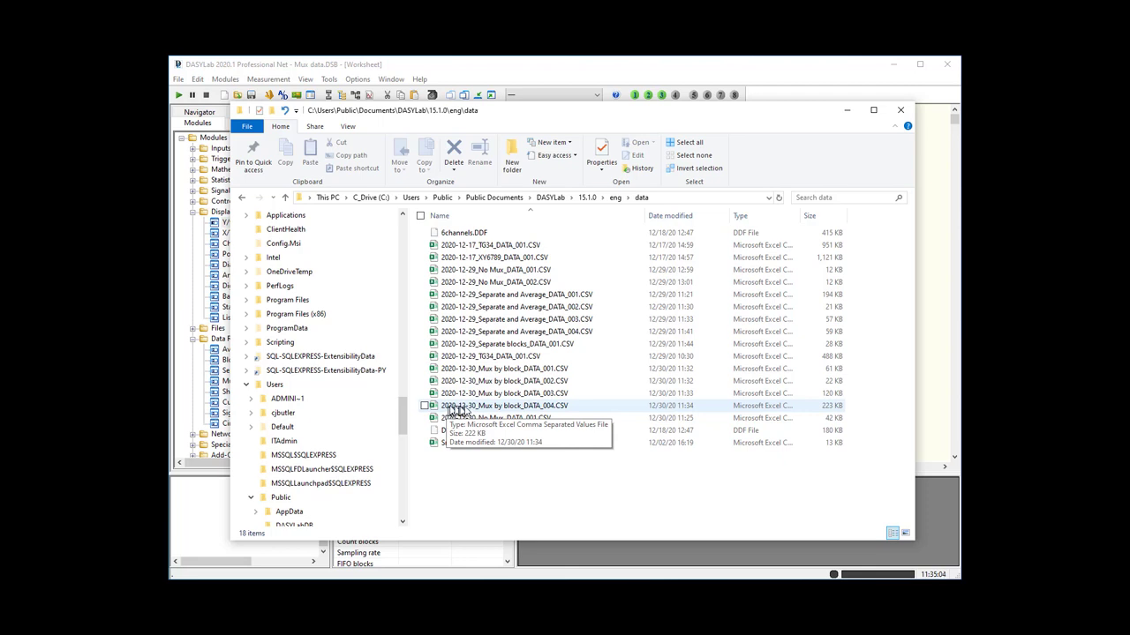
{"action": "left_click", "coordinate": [546, 410]}
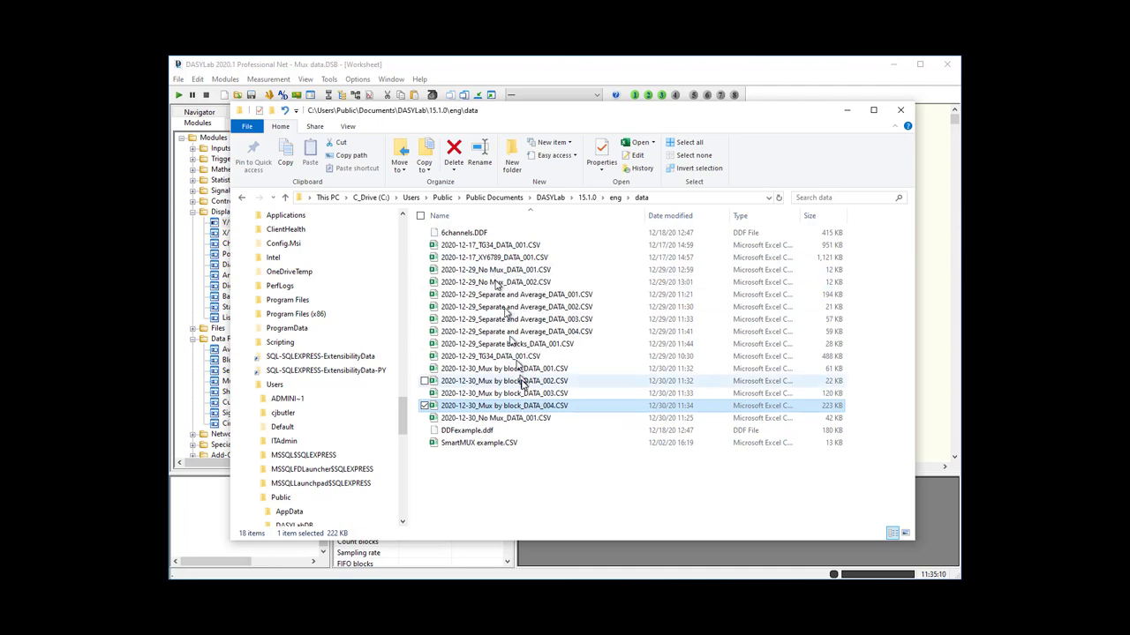
{"action": "right_click", "coordinate": [530, 407]}
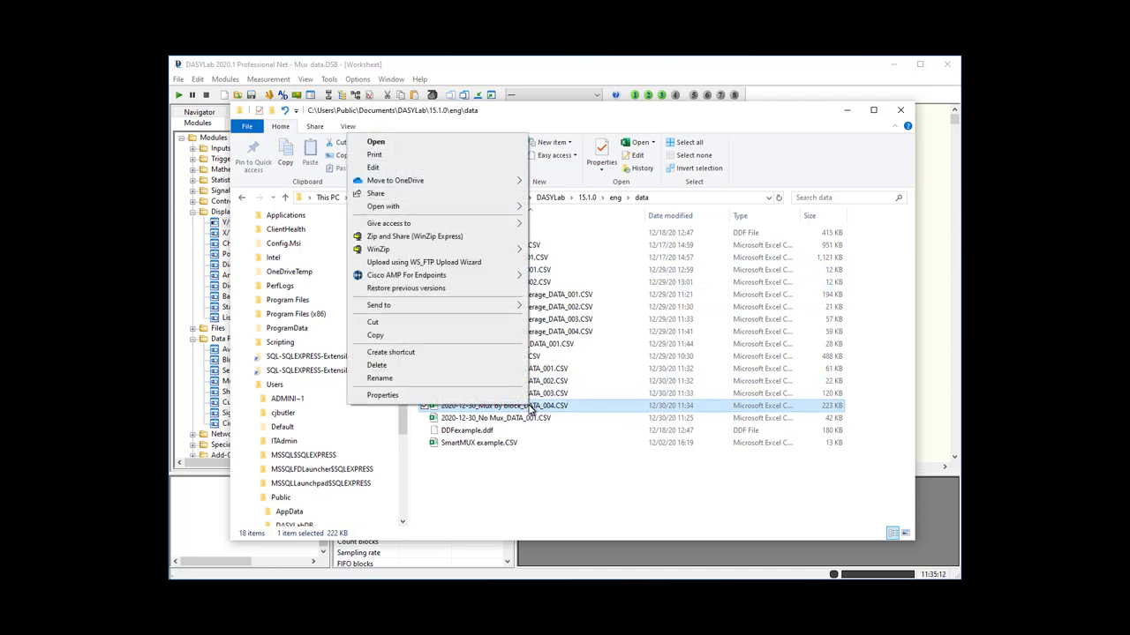
{"action": "left_click", "coordinate": [417, 144]}
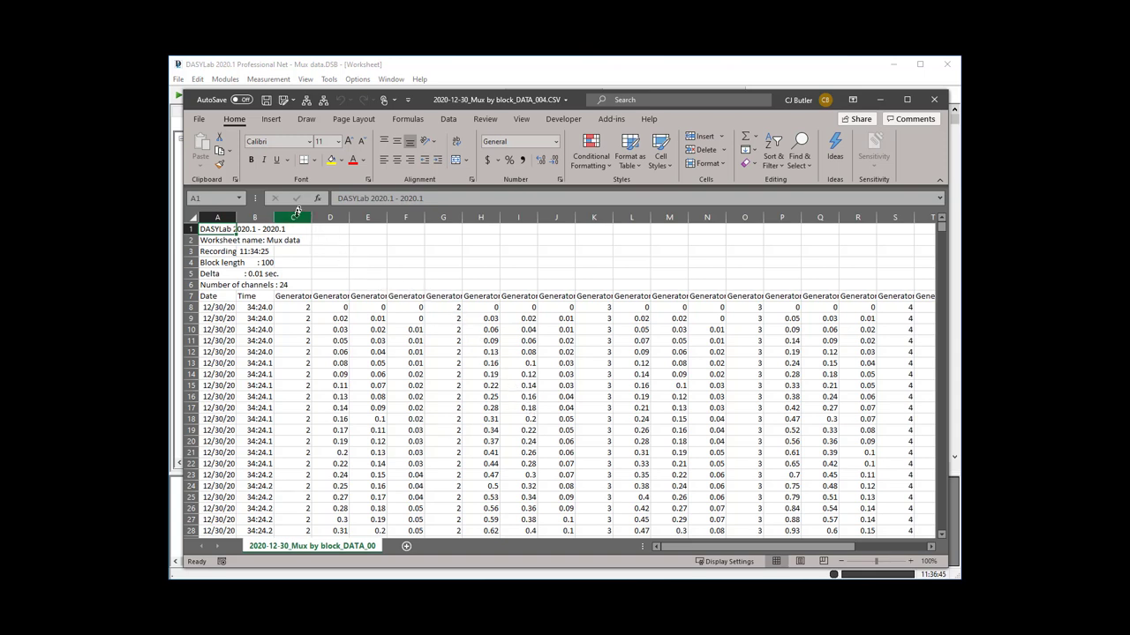
Fit the widths of columns C to S to their contents
{"action": "left_click_drag", "start_coordinate": [295, 217], "coordinate": [898, 255]}
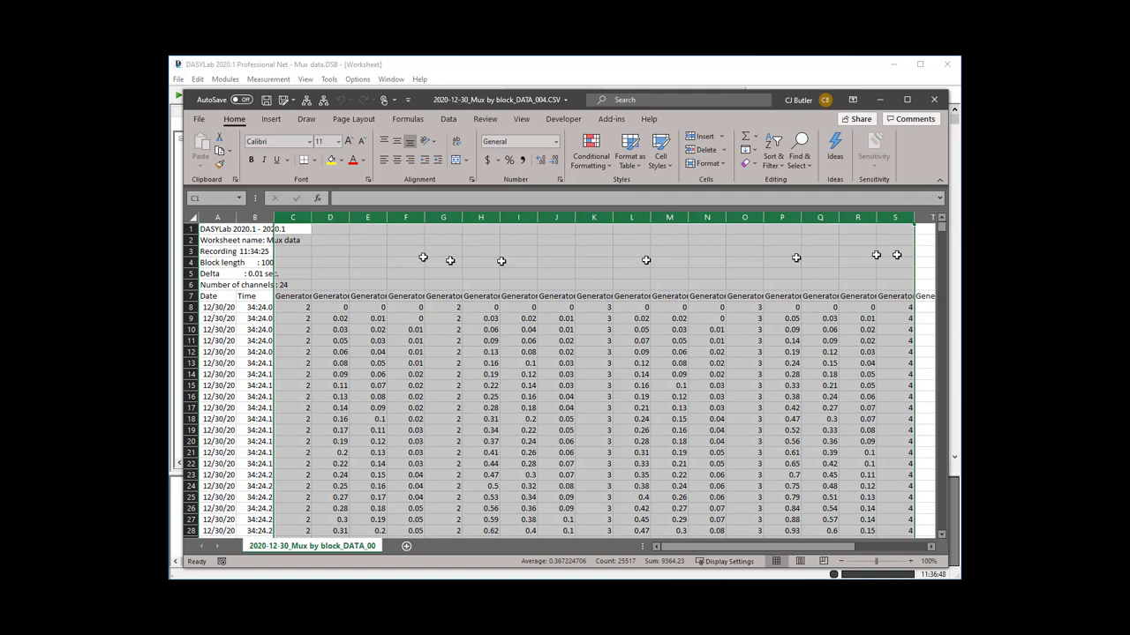
{"action": "double_click", "coordinate": [314, 217]}
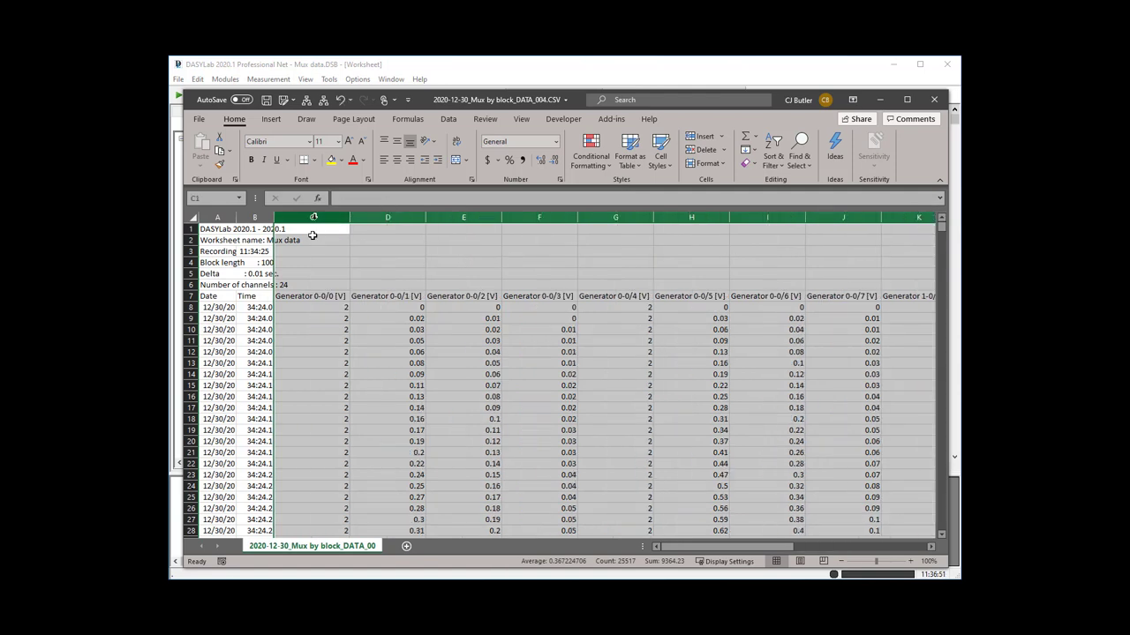
Examine the generator channel headings in row 7 one by one, from C7 to K7
{"action": "left_click", "coordinate": [306, 295]}
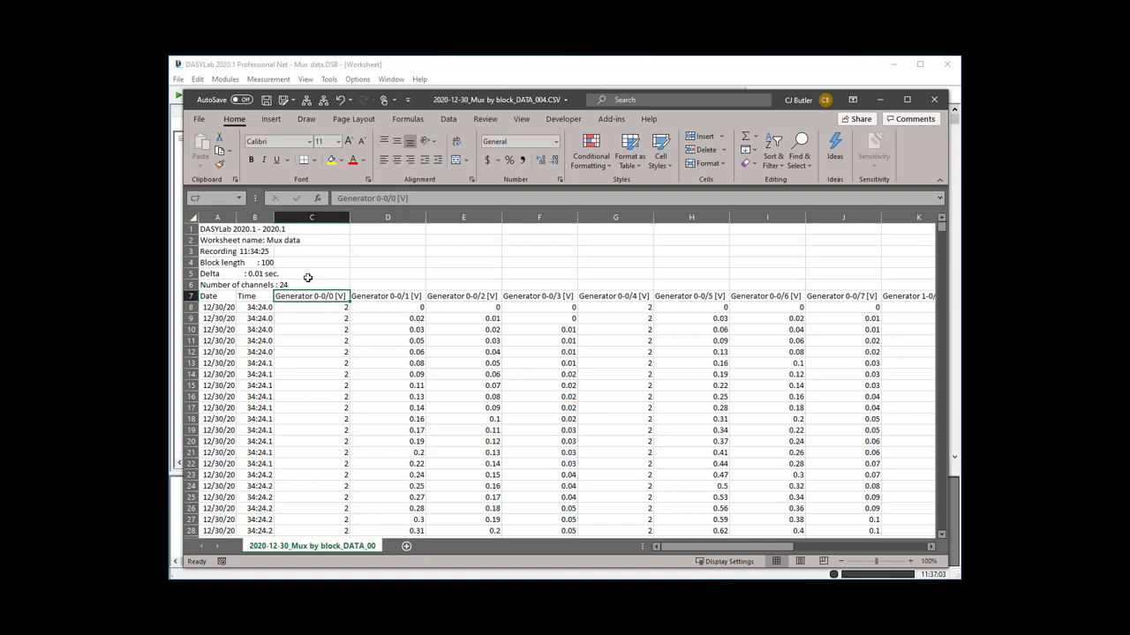
{"action": "key", "text": "Right"}
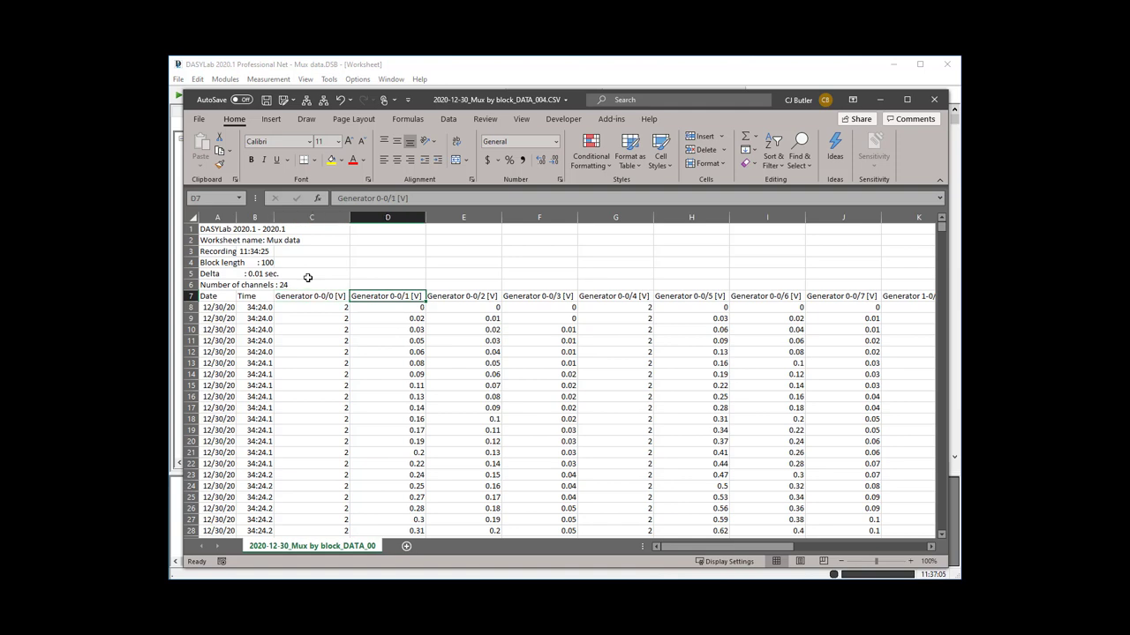
{"action": "key", "text": "Right"}
{"action": "key", "text": "Right"}
{"action": "key", "text": "Right"}
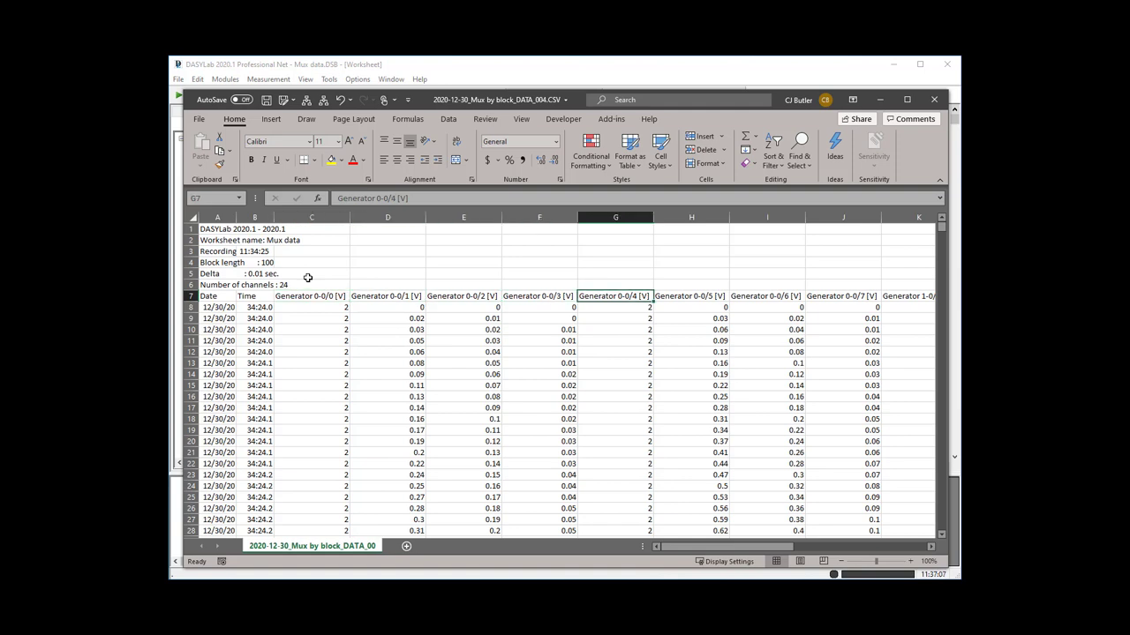
{"action": "key", "text": "Right"}
{"action": "key", "text": "Right"}
{"action": "key", "text": "Right"}
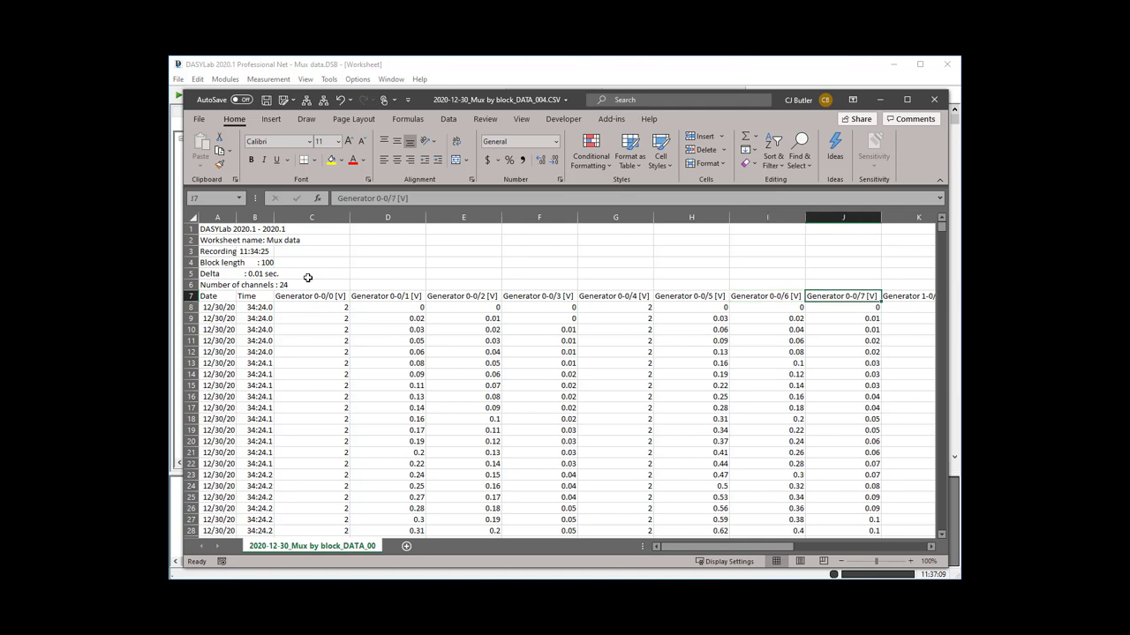
{"action": "key", "text": "Right"}
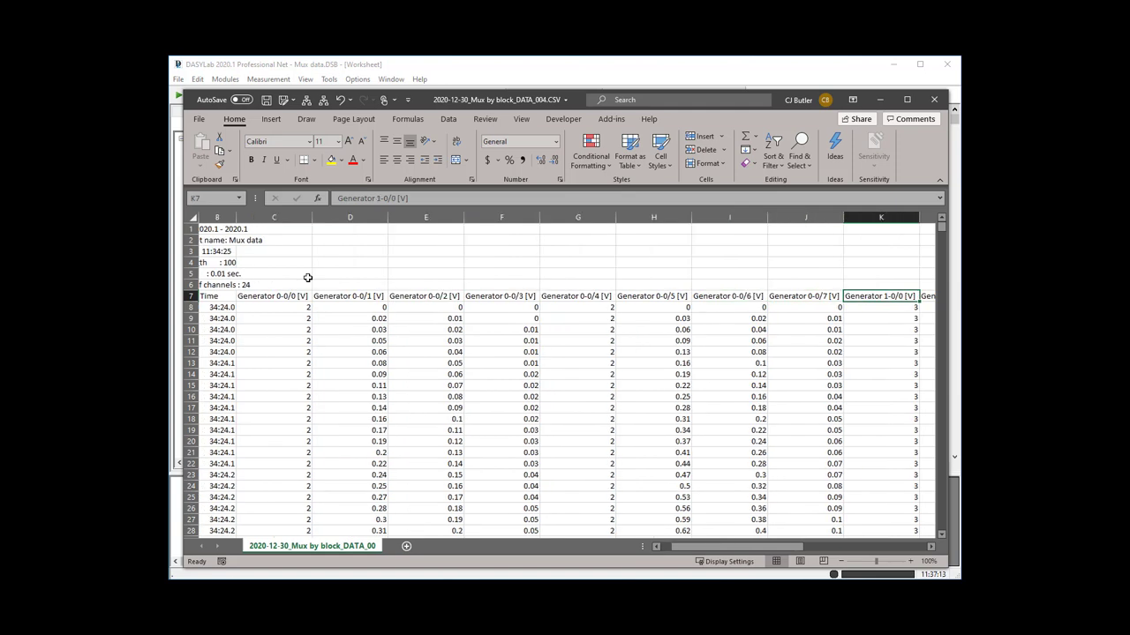
Go back through the generator channel headings in row 7 one by one, from K7 to C7
{"action": "key", "text": "Left"}
{"action": "key", "text": "Left"}
{"action": "key", "text": "Left"}
{"action": "key", "text": "Left"}
{"action": "key", "text": "Left"}
{"action": "key", "text": "Left"}
{"action": "key", "text": "Left"}
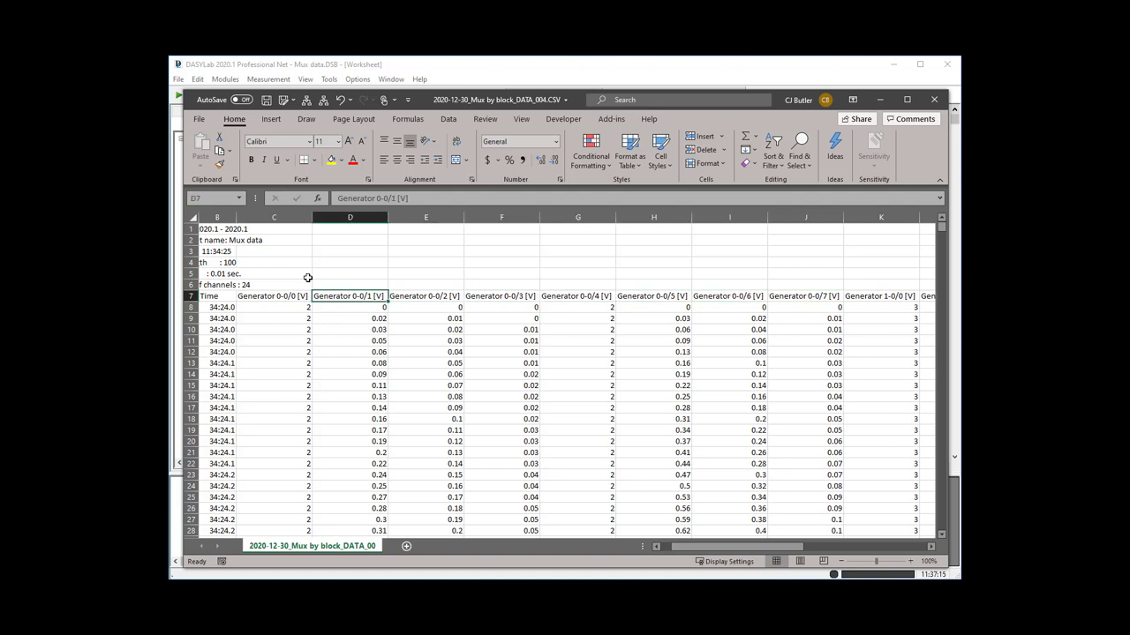
{"action": "key", "text": "Left"}
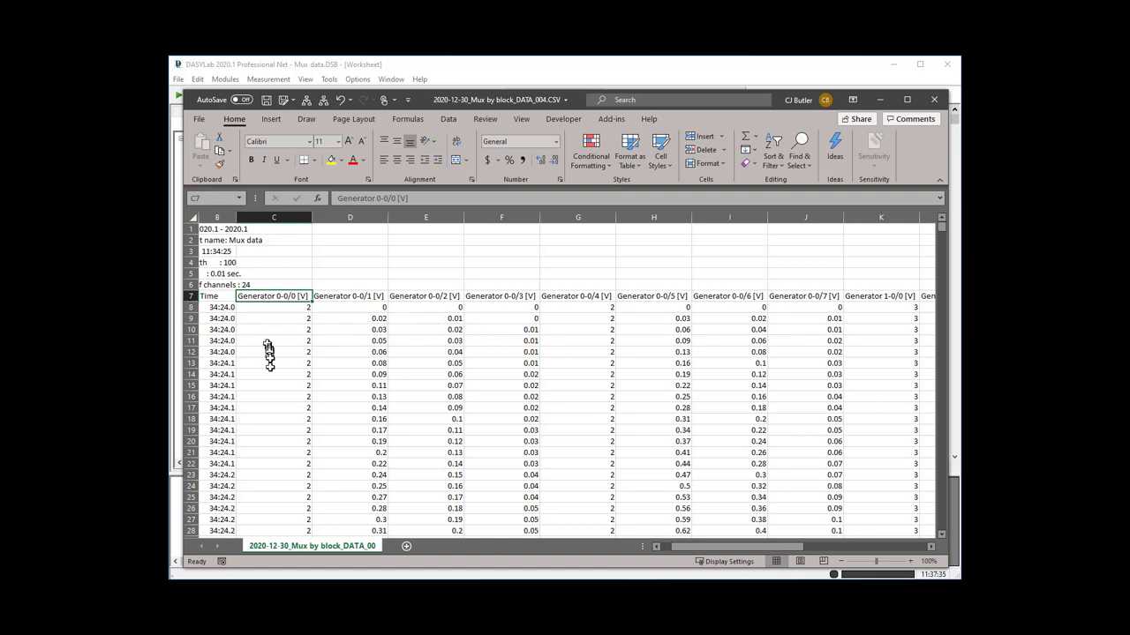
Examine the recorded channel values down the rows past row 600, and return to the beginning of the sheet
{"action": "left_click", "coordinate": [269, 441]}
{"action": "scroll", "coordinate": [269, 436], "scroll_direction": "down", "scroll_amount": 8}
{"action": "scroll", "coordinate": [269, 436], "scroll_direction": "down", "scroll_amount": 20}
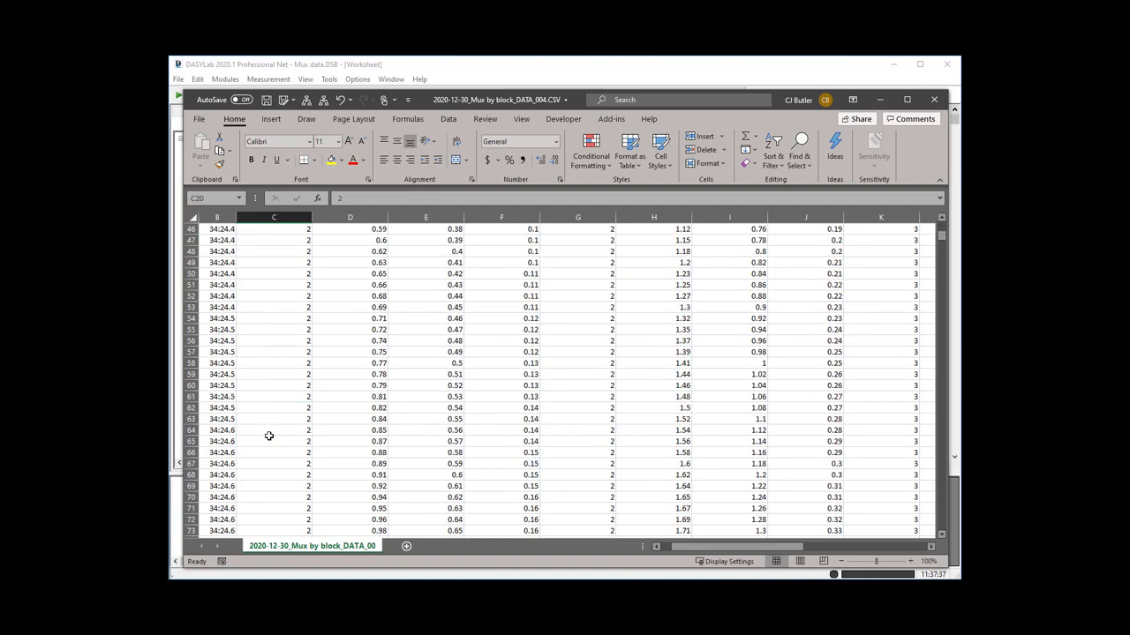
{"action": "scroll", "coordinate": [269, 436], "scroll_direction": "down", "scroll_amount": 20}
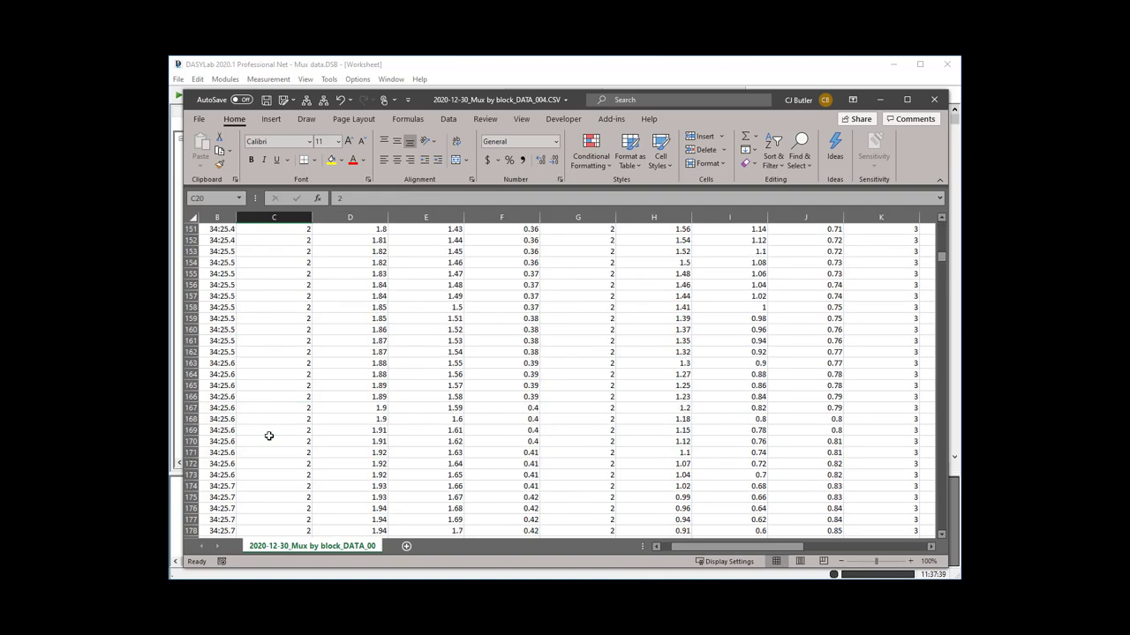
{"action": "scroll", "coordinate": [269, 436], "scroll_direction": "down", "scroll_amount": 20}
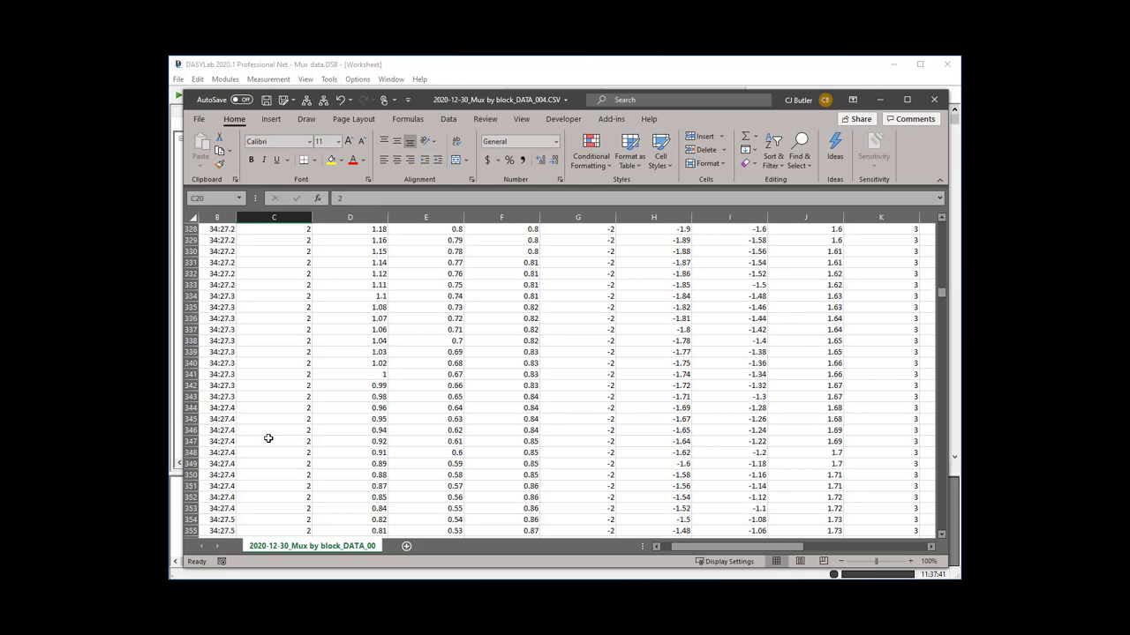
{"action": "scroll", "coordinate": [262, 451], "scroll_direction": "down", "scroll_amount": 20}
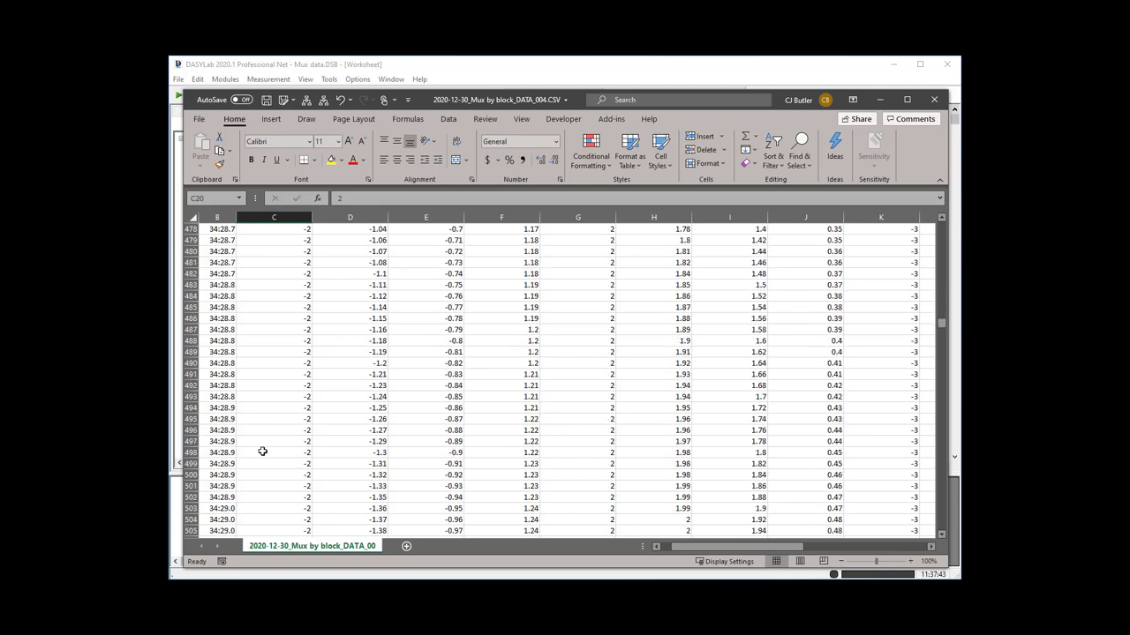
{"action": "scroll", "coordinate": [261, 455], "scroll_direction": "down", "scroll_amount": 15}
{"action": "scroll", "coordinate": [260, 456], "scroll_direction": "up", "scroll_amount": 19}
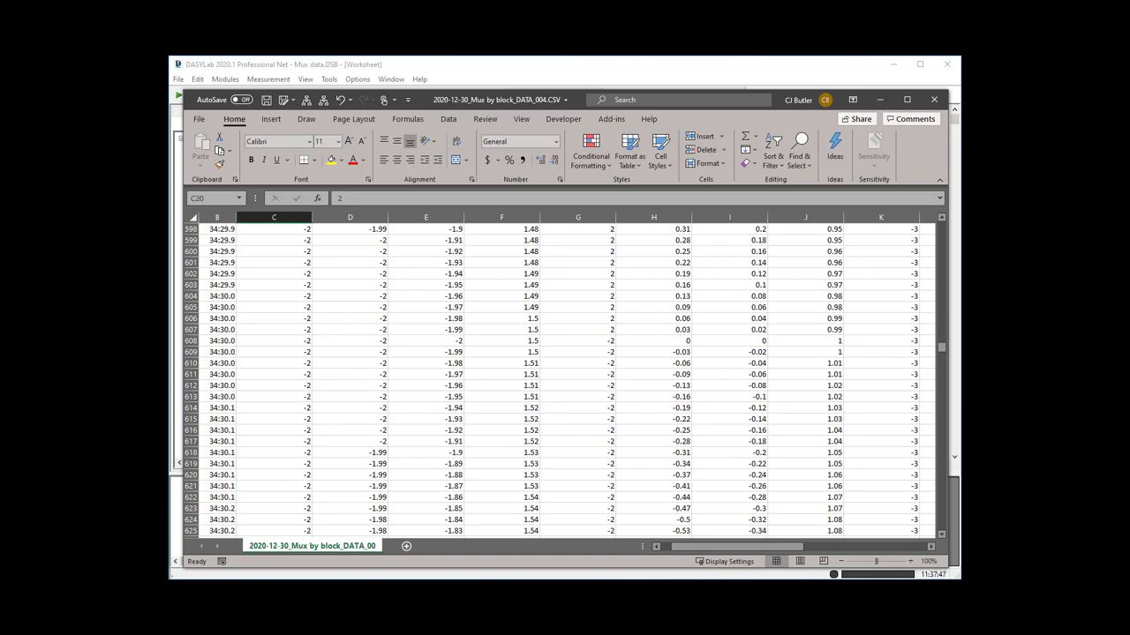
{"action": "left_click_drag", "start_coordinate": [941, 349], "coordinate": [941, 223]}
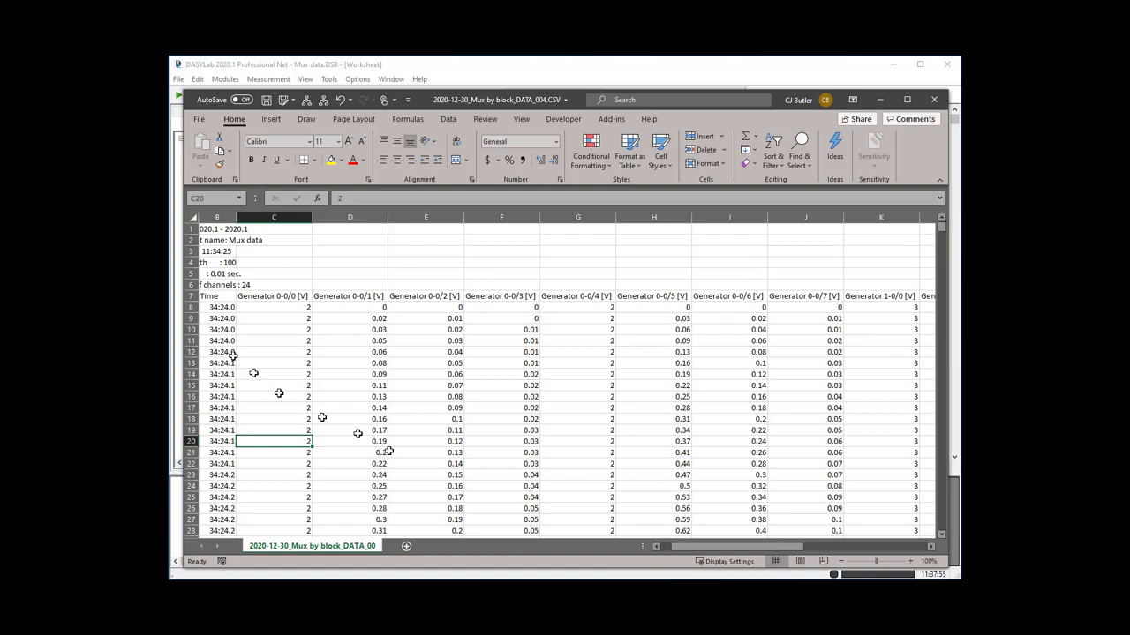
Bring columns A and B into view and check the channel headings in C7 and D7
{"action": "left_click", "coordinate": [657, 546]}
{"action": "left_click", "coordinate": [330, 300]}
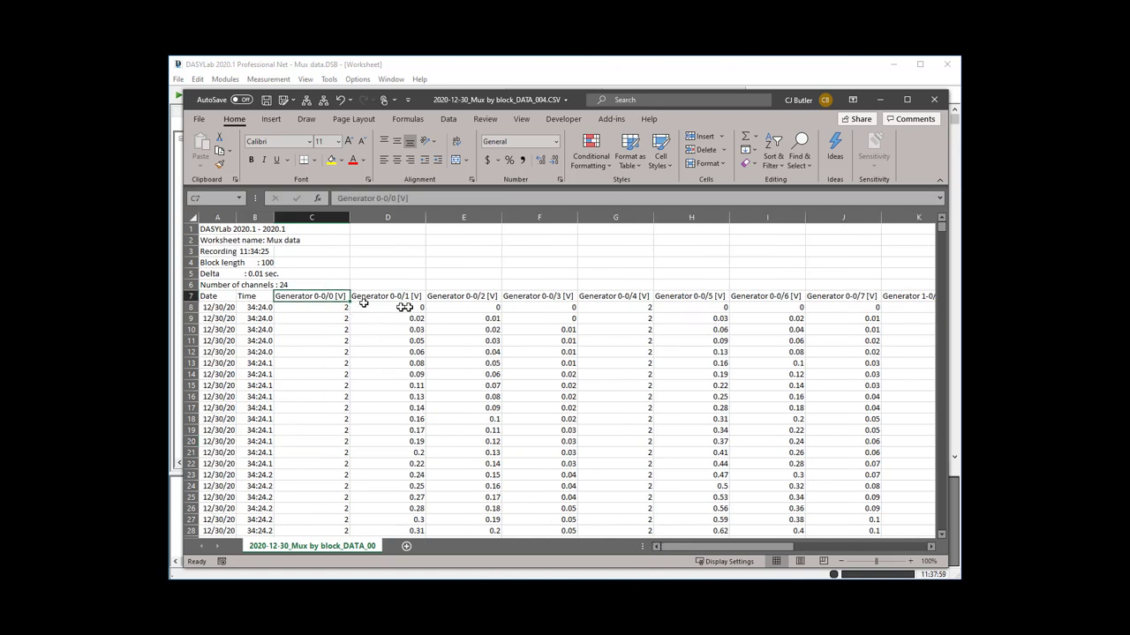
{"action": "left_click", "coordinate": [391, 297]}
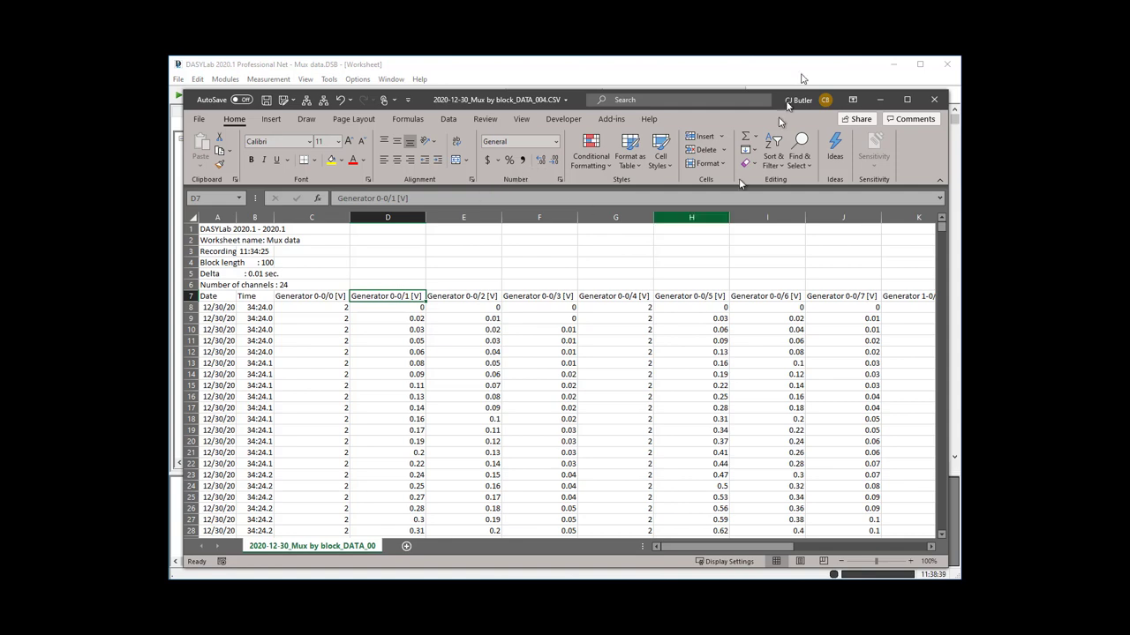
Return to the DASYLab worksheet and set the Multiplexe00 module to SmartMux (blockwise) mode
{"action": "left_click", "coordinate": [881, 102]}
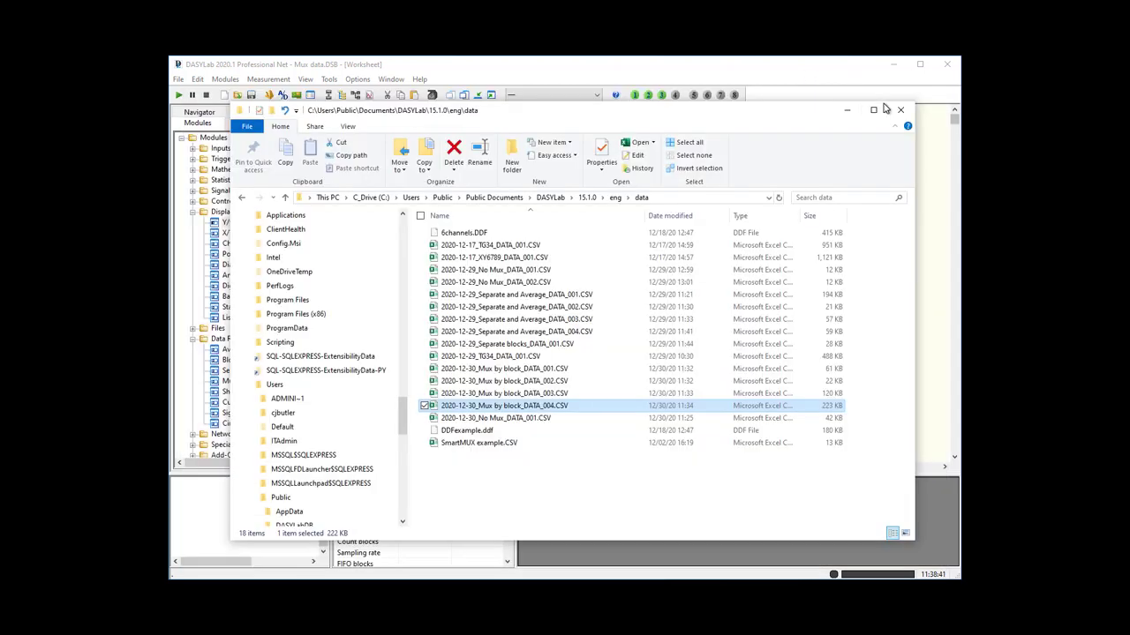
{"action": "left_click", "coordinate": [849, 110]}
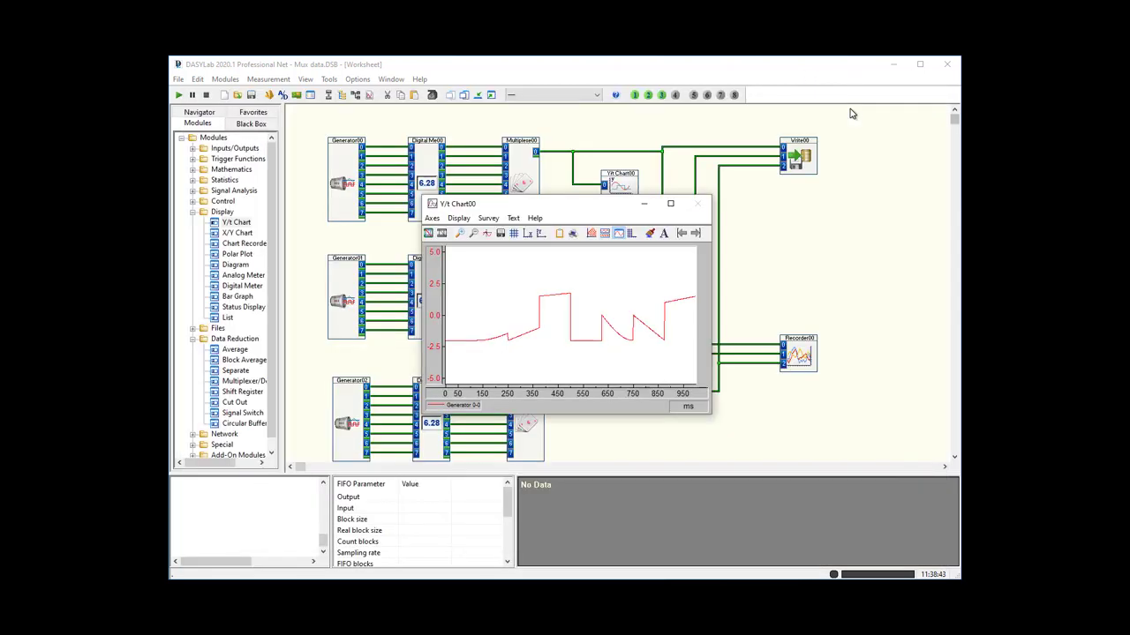
{"action": "double_click", "coordinate": [530, 166]}
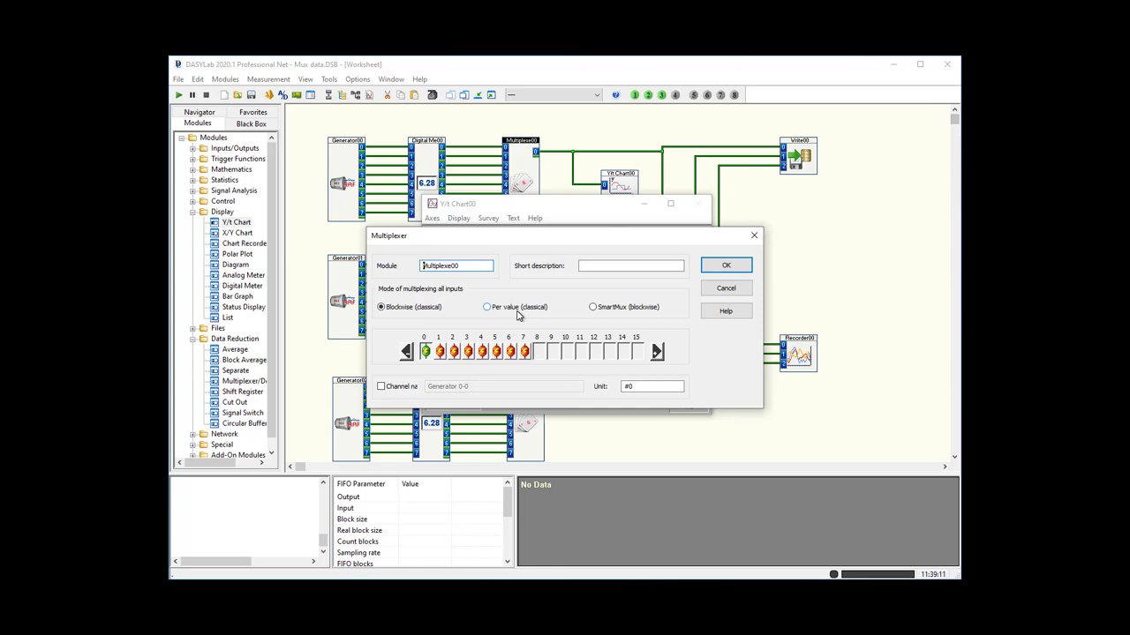
{"action": "left_click", "coordinate": [616, 309]}
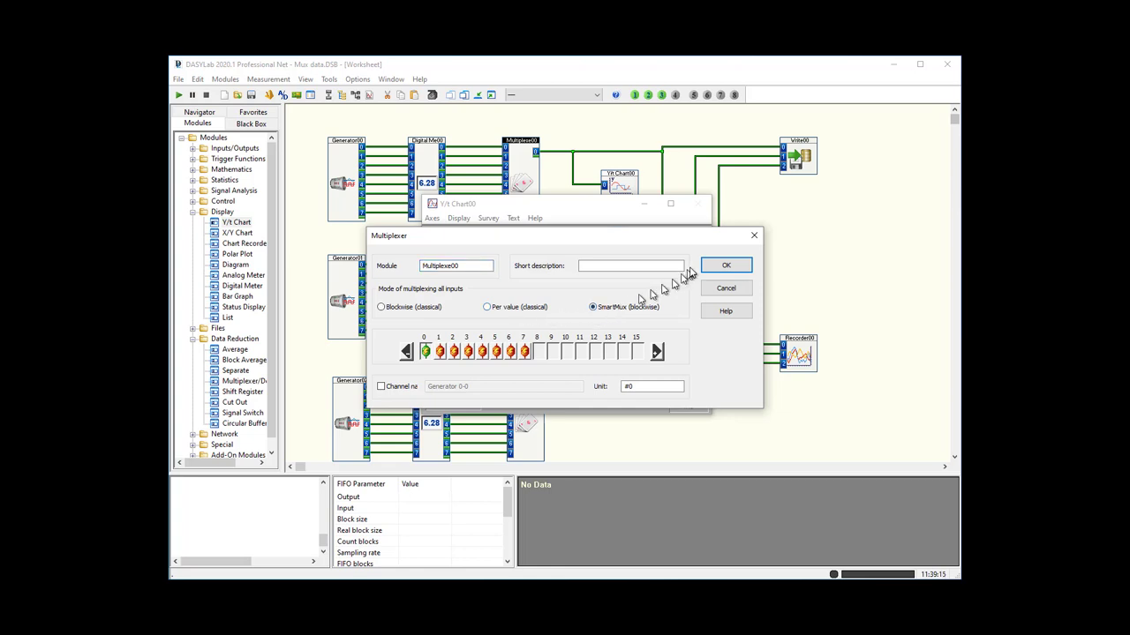
{"action": "left_click", "coordinate": [722, 264]}
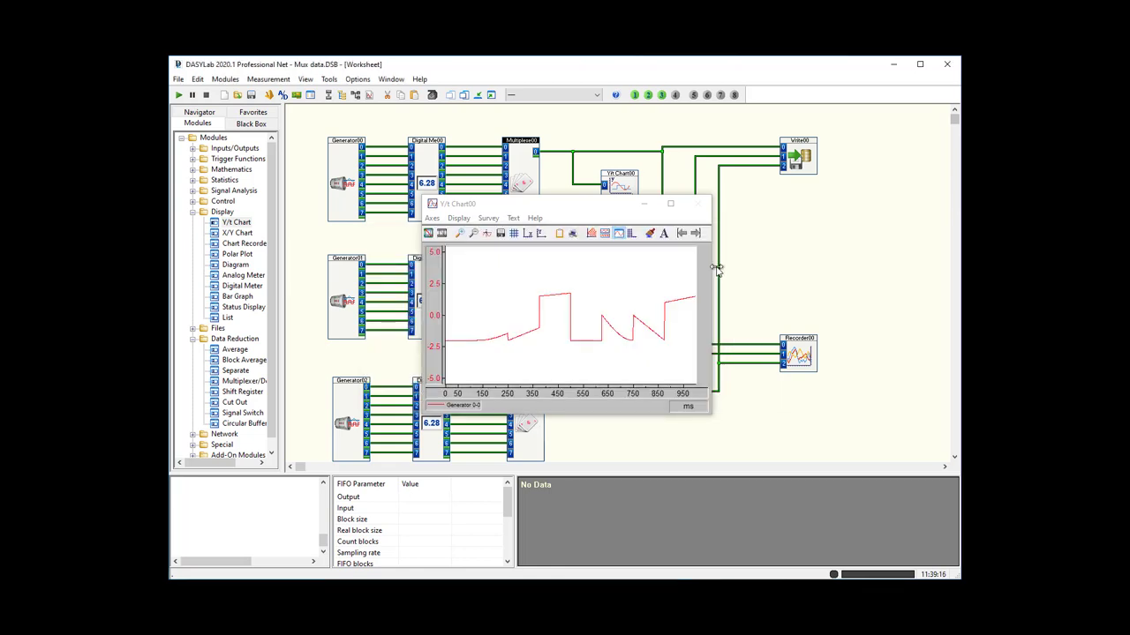
Minimize the Y/t Chart00 window and set the Multiplexe01 and Multiplexe02 modules to SmartMux (blockwise) mode
{"action": "left_click", "coordinate": [643, 207]}
{"action": "double_click", "coordinate": [532, 290]}
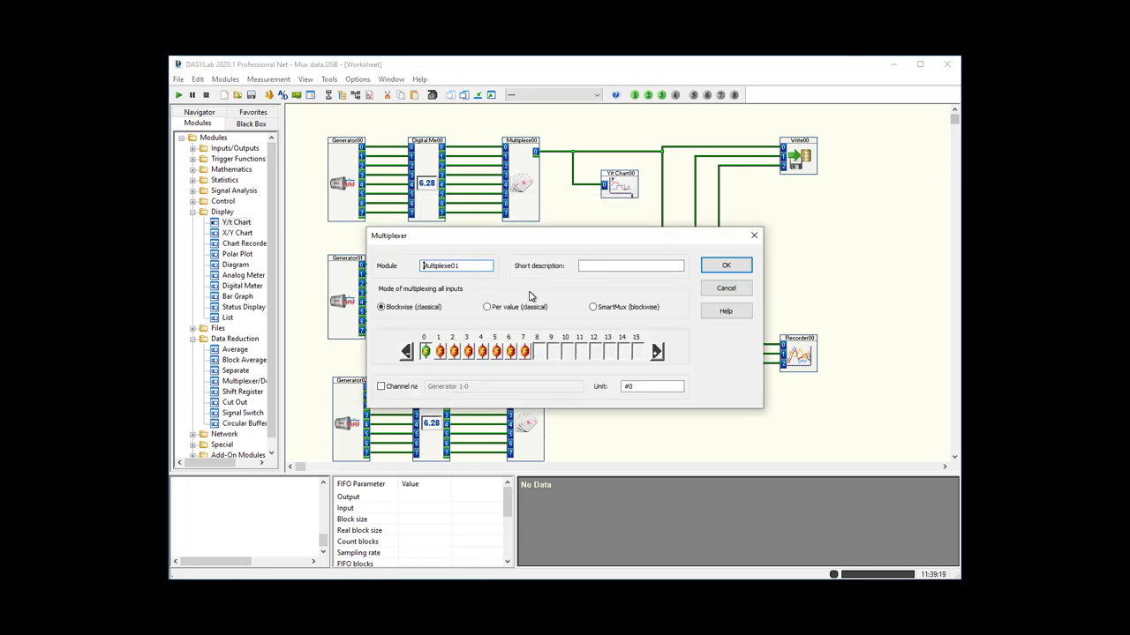
{"action": "left_click", "coordinate": [615, 310]}
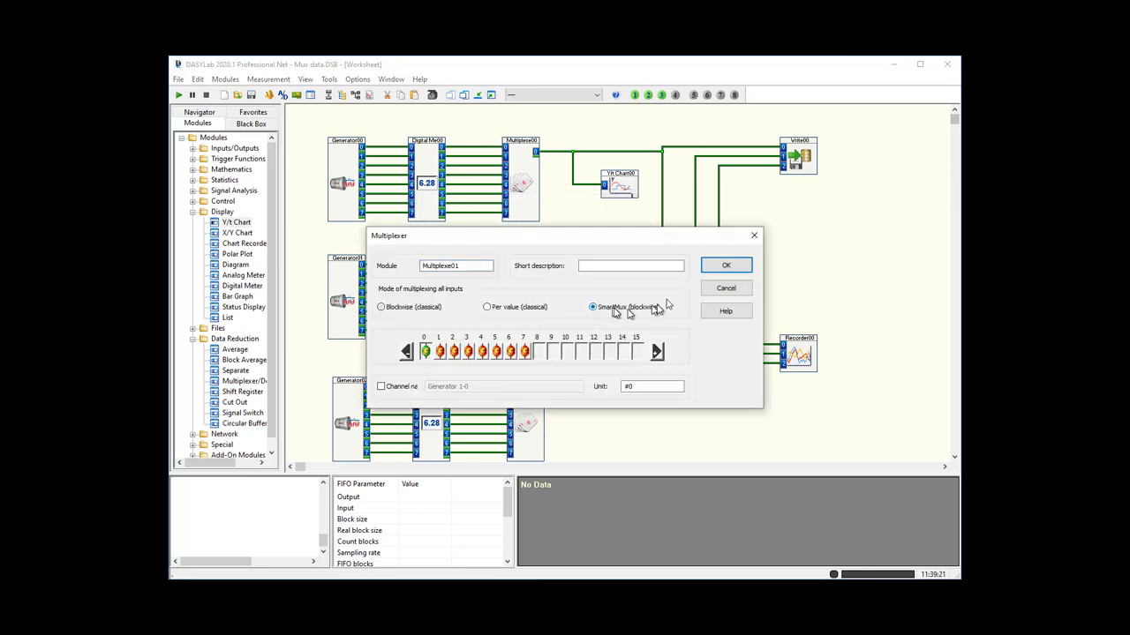
{"action": "left_click", "coordinate": [719, 267]}
{"action": "double_click", "coordinate": [535, 412]}
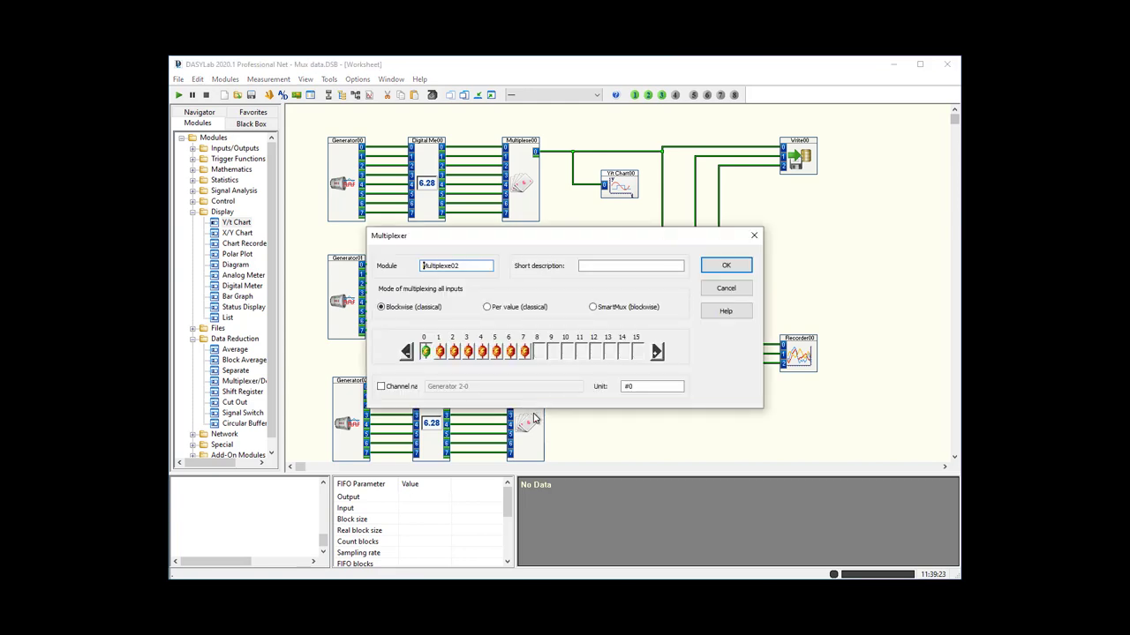
{"action": "left_click", "coordinate": [637, 309]}
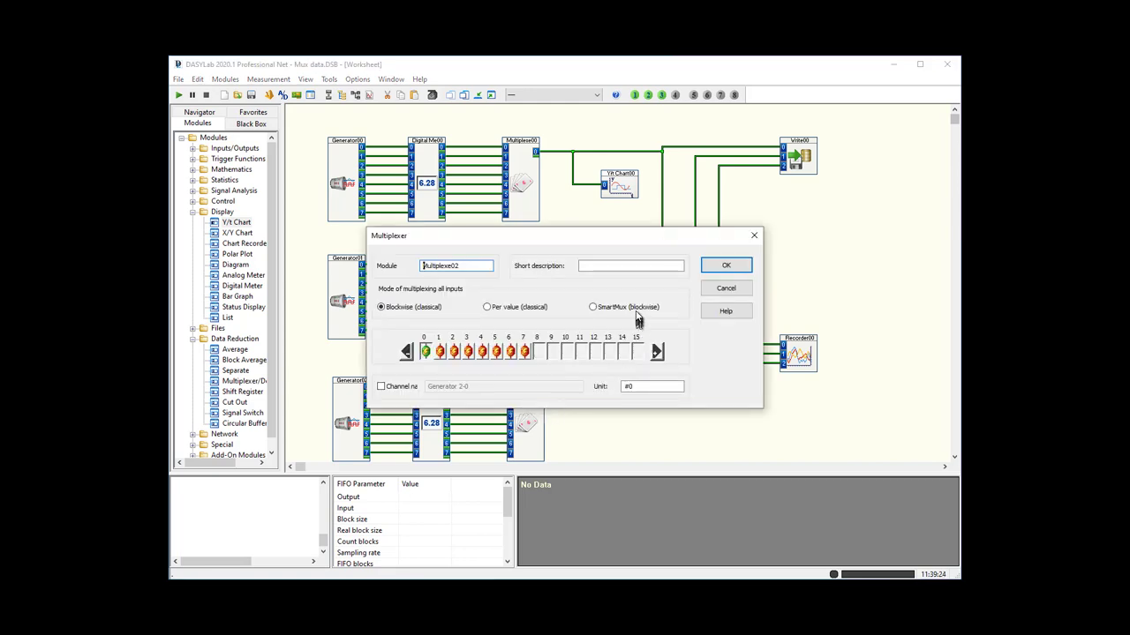
{"action": "left_click", "coordinate": [716, 266]}
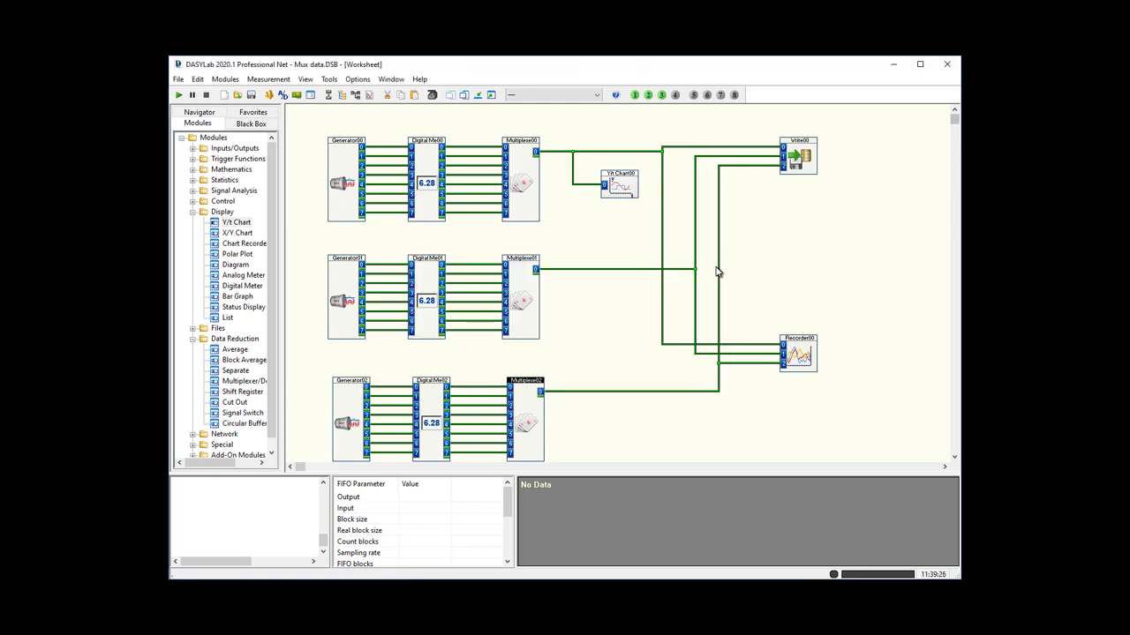
In the Generator00 settings, set the unit of channel 1 to °C and of channel 2 to °F
{"action": "double_click", "coordinate": [341, 183]}
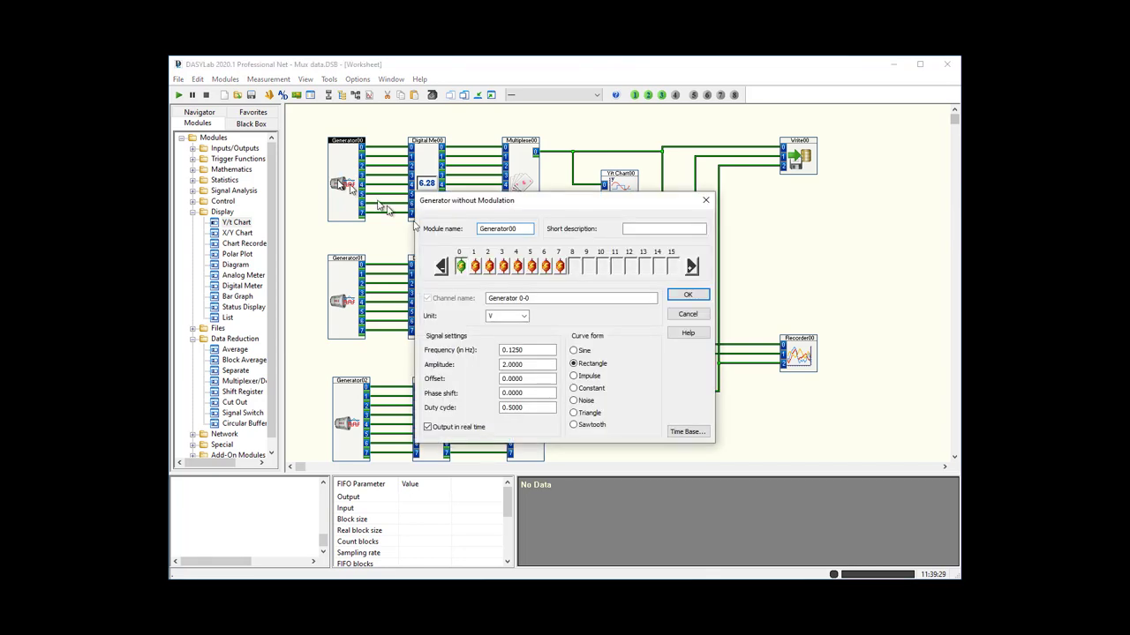
{"action": "left_click", "coordinate": [474, 266]}
{"action": "left_click", "coordinate": [524, 318]}
{"action": "left_click", "coordinate": [499, 325]}
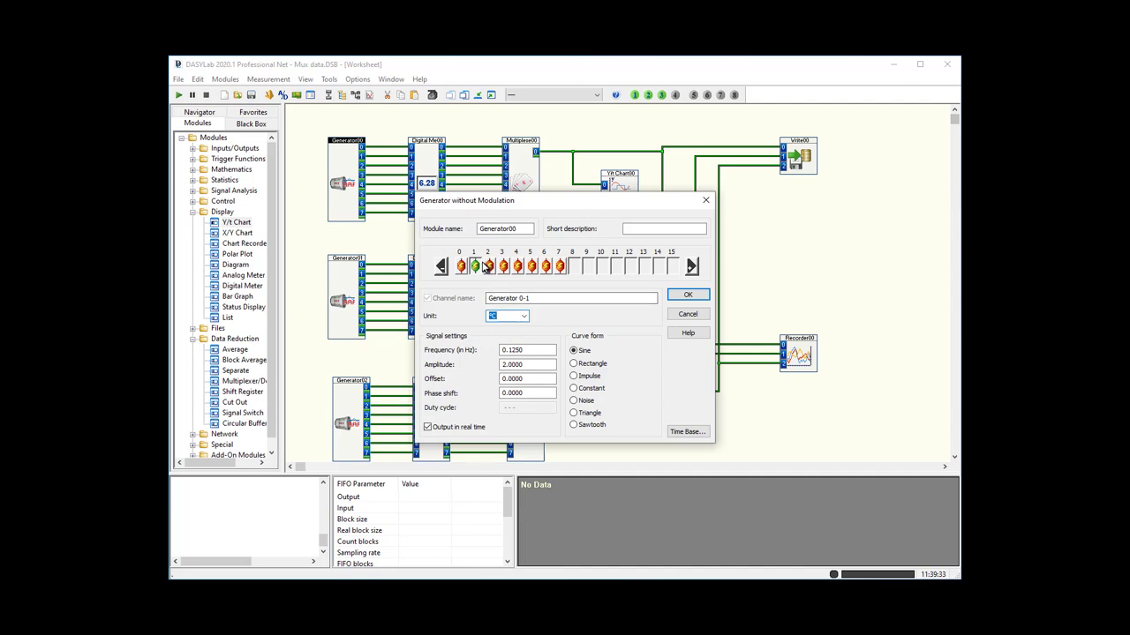
{"action": "left_click", "coordinate": [488, 265]}
{"action": "left_click", "coordinate": [524, 317]}
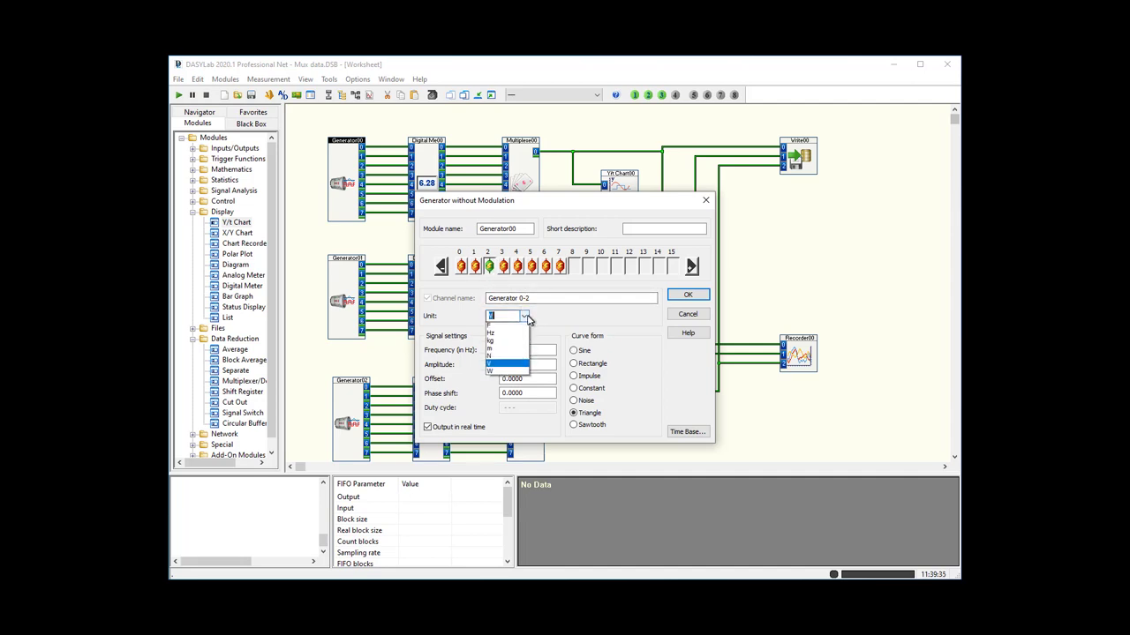
{"action": "left_click", "coordinate": [508, 342]}
Set the unit of Generator00's channel 3 to A and of channel 4 to N
{"action": "left_click", "coordinate": [502, 265]}
{"action": "left_click", "coordinate": [525, 317]}
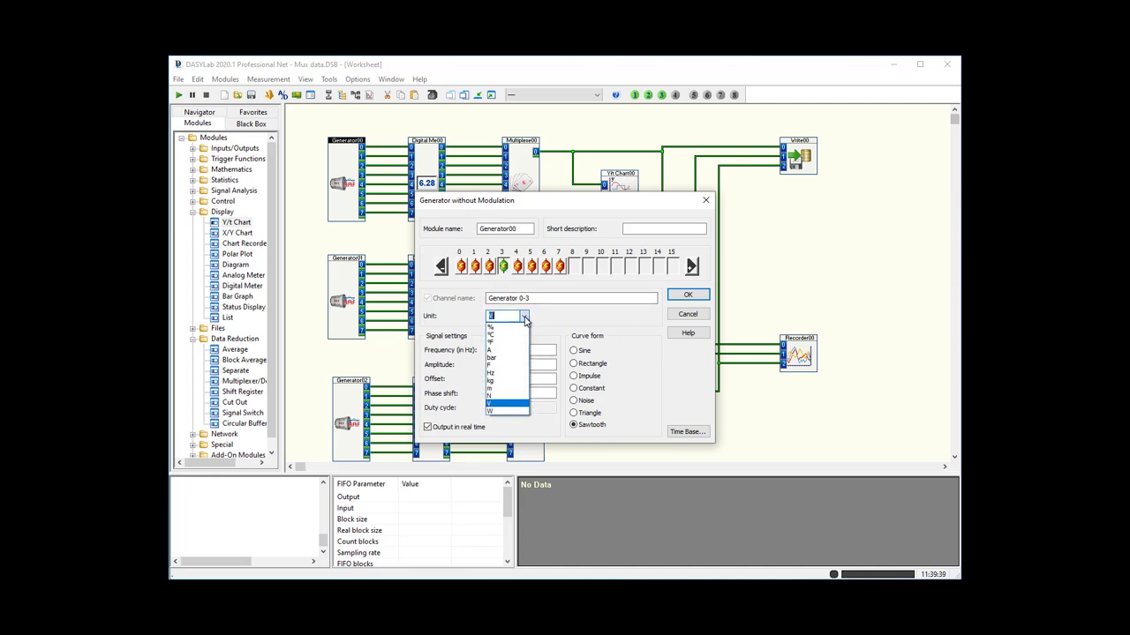
{"action": "left_click", "coordinate": [518, 351]}
{"action": "left_click", "coordinate": [517, 266]}
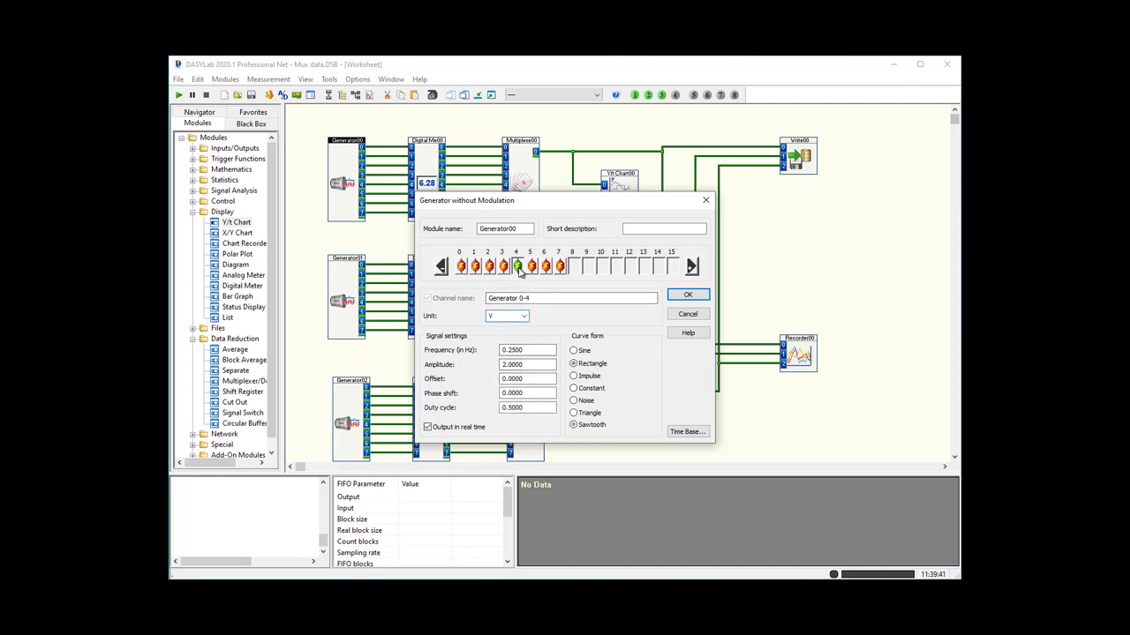
{"action": "left_click", "coordinate": [524, 317]}
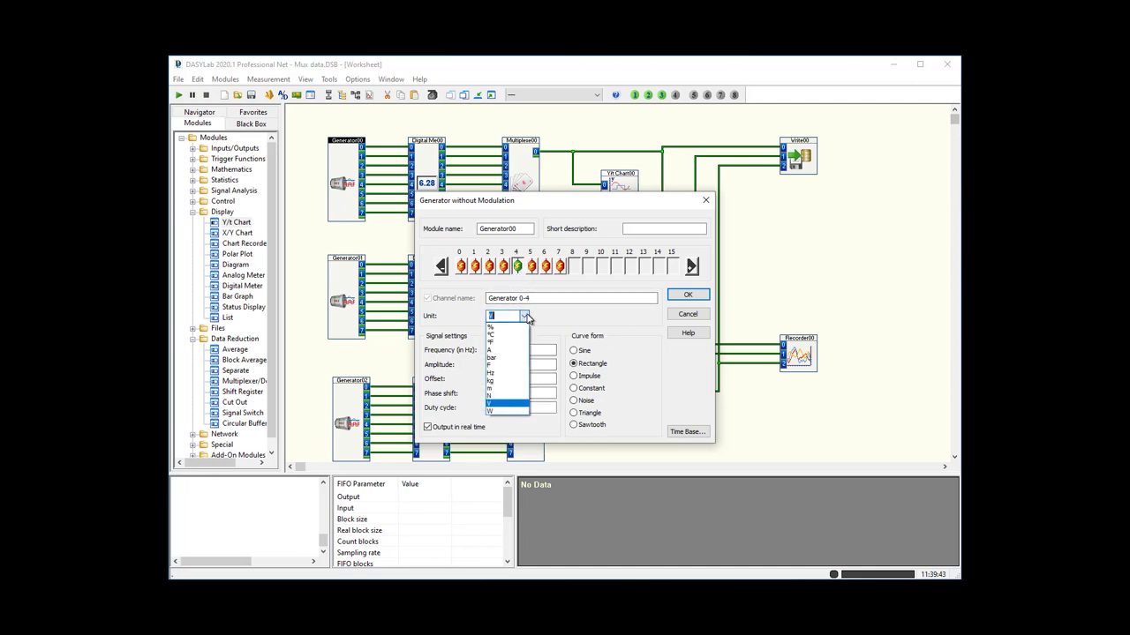
{"action": "left_click", "coordinate": [507, 403]}
Review the units of Generator00's channels 1 to 4 and accept the generator settings
{"action": "left_click", "coordinate": [532, 269]}
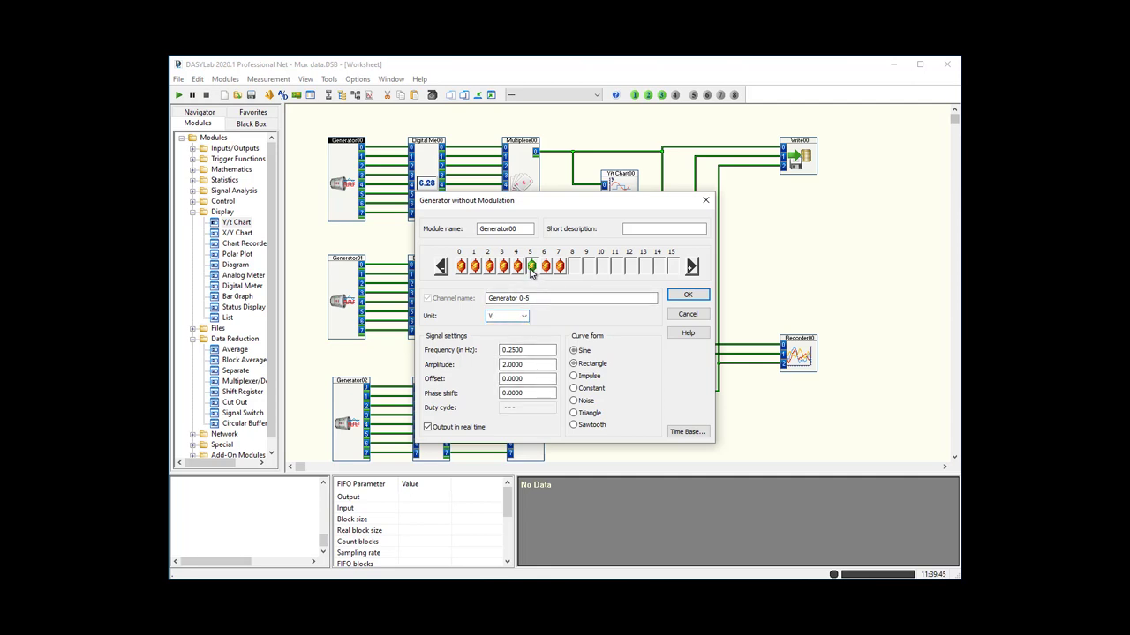
{"action": "left_click", "coordinate": [475, 267]}
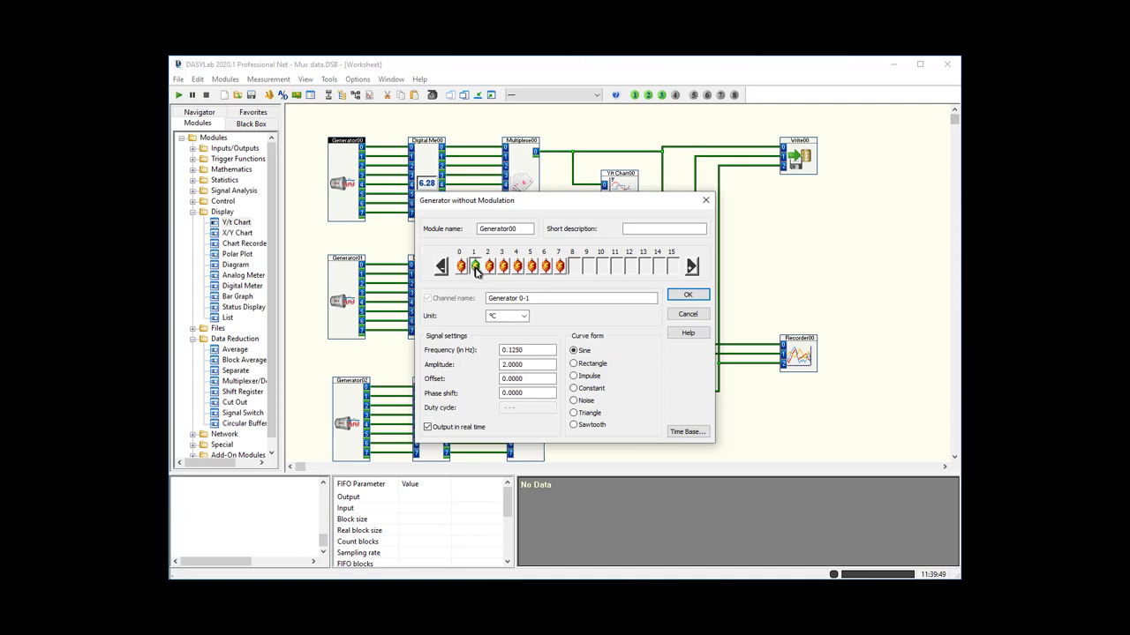
{"action": "left_click", "coordinate": [489, 267]}
{"action": "left_click", "coordinate": [503, 266]}
{"action": "left_click", "coordinate": [519, 267]}
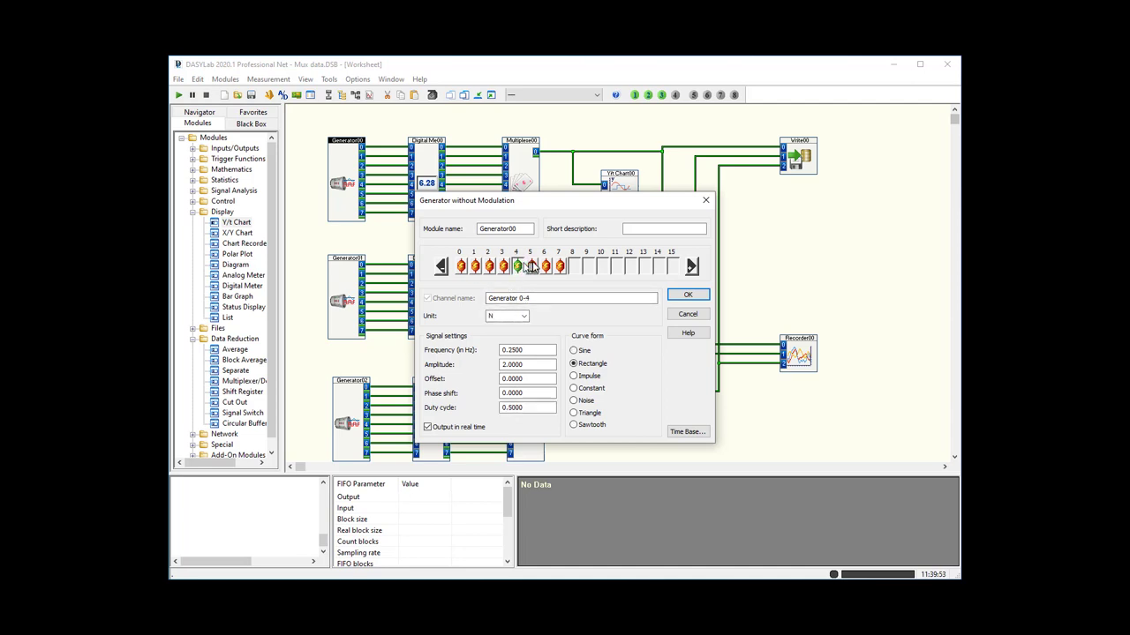
{"action": "left_click", "coordinate": [692, 298]}
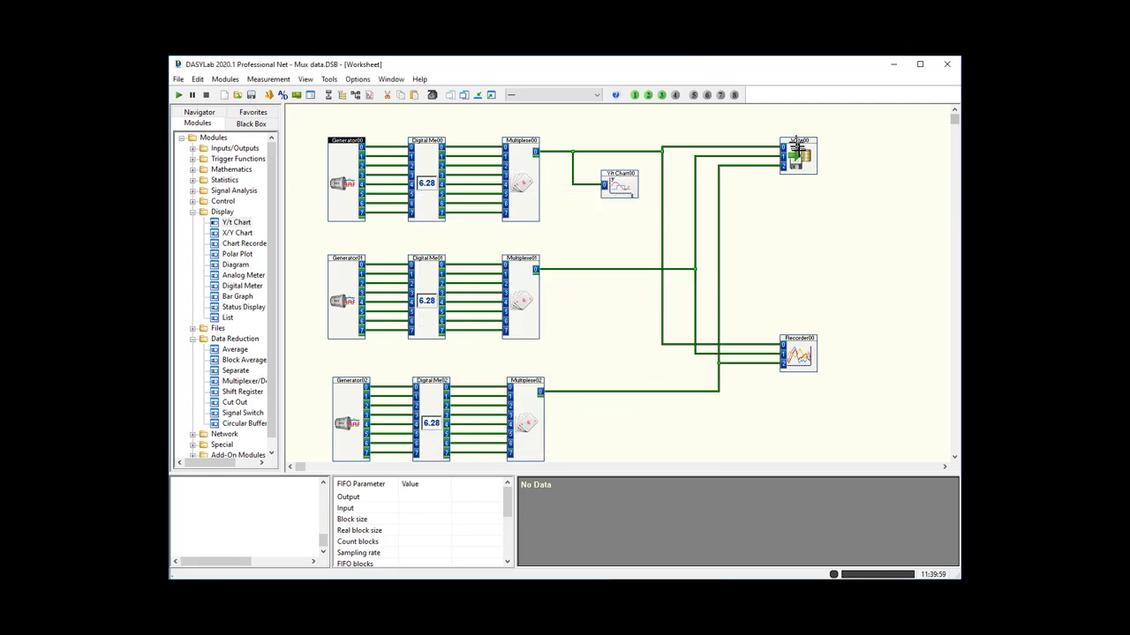
In the Write00 module's ASCII format options, set the type of input data to Single values / SmartMux
{"action": "right_click", "coordinate": [801, 156]}
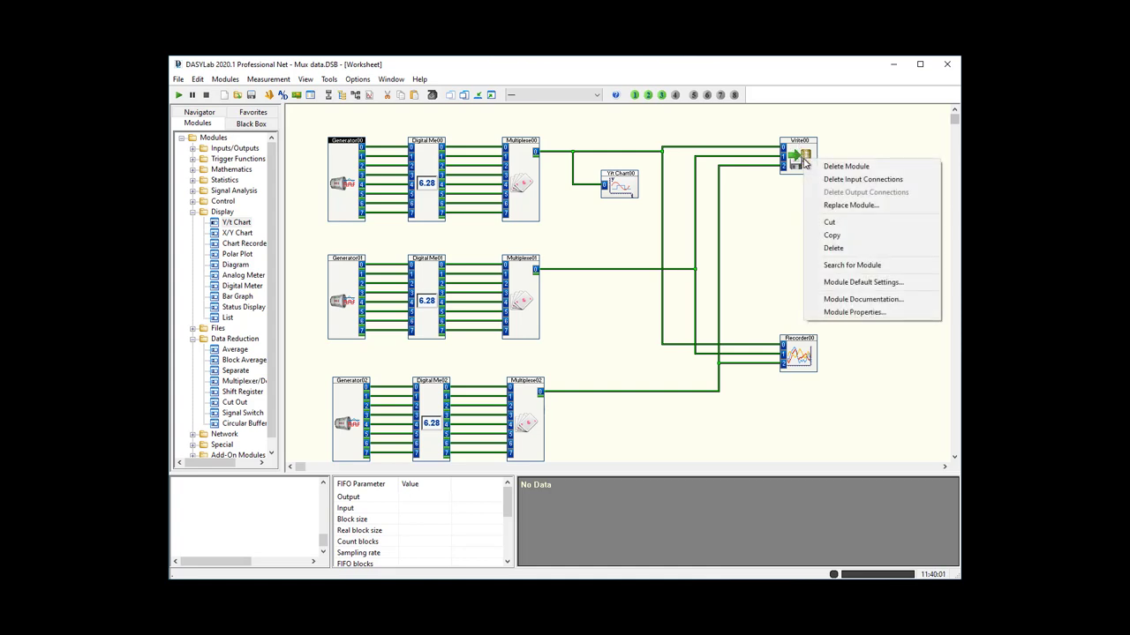
{"action": "left_click", "coordinate": [854, 313]}
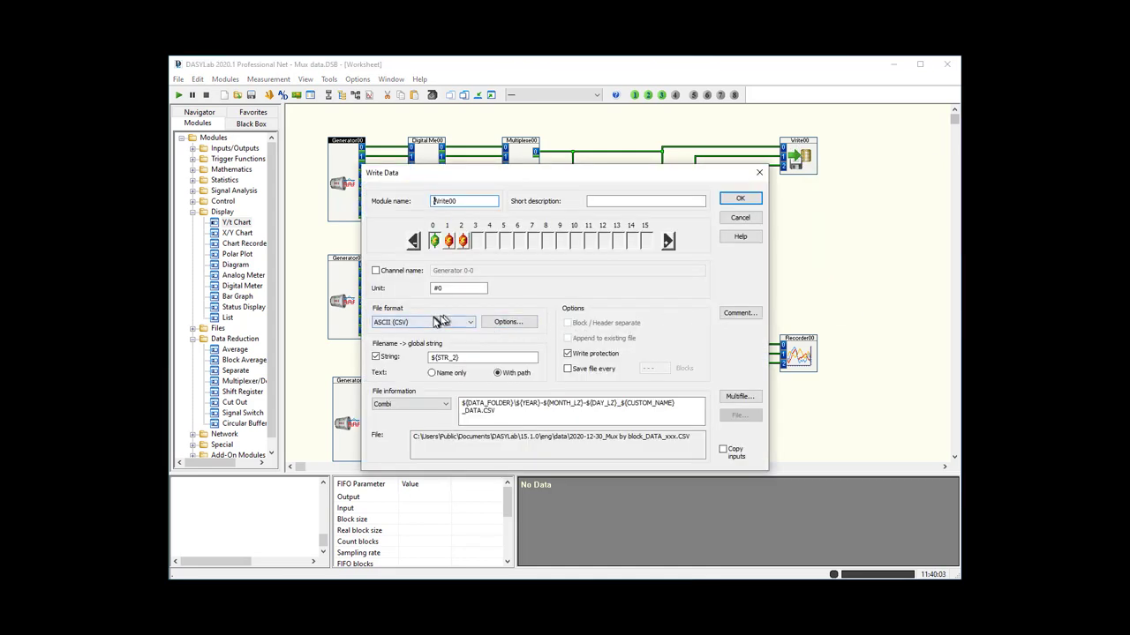
{"action": "left_click", "coordinate": [517, 323]}
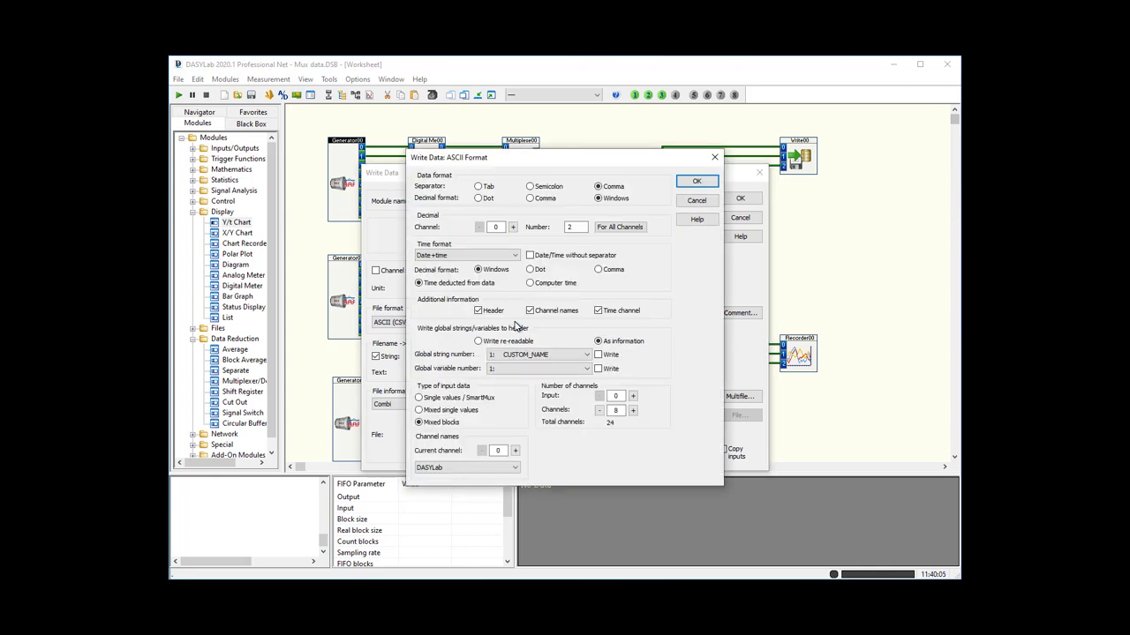
{"action": "left_click", "coordinate": [419, 398]}
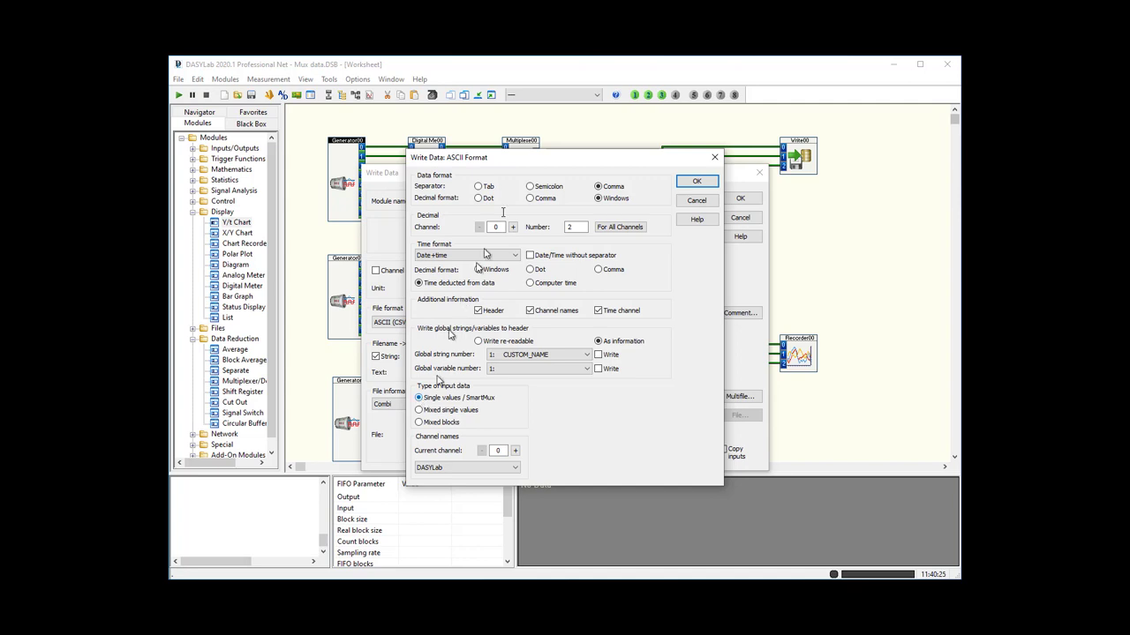
{"action": "left_click", "coordinate": [703, 182]}
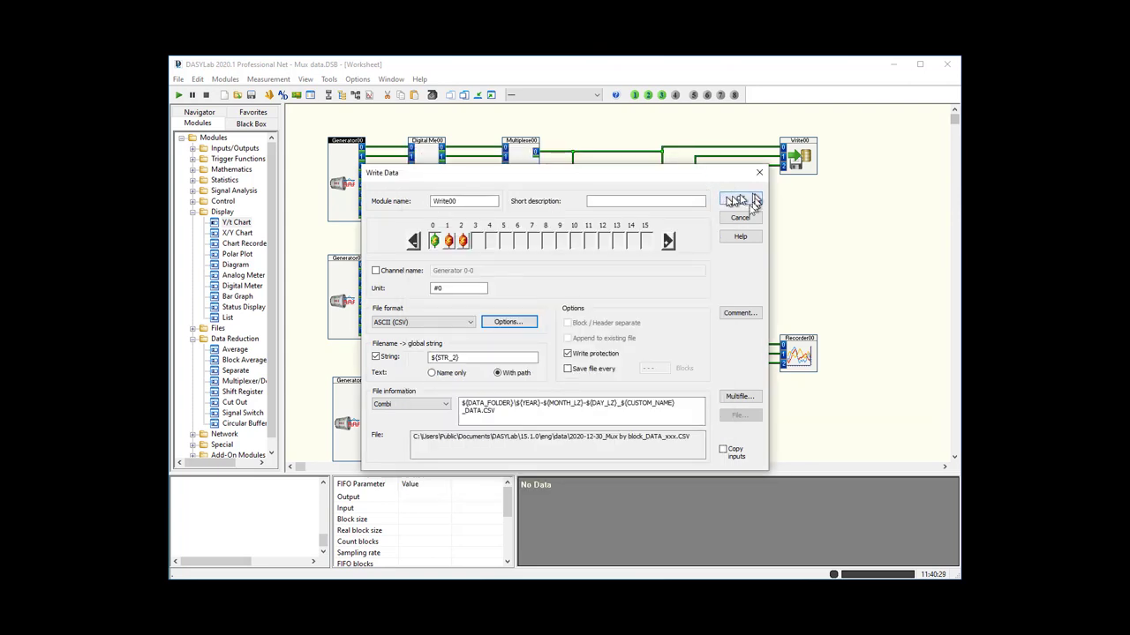
Accept the Write00 settings and run a measurement with the custom file string SmartMUX and the display windows shown, ending with a stop
{"action": "left_click", "coordinate": [739, 199]}
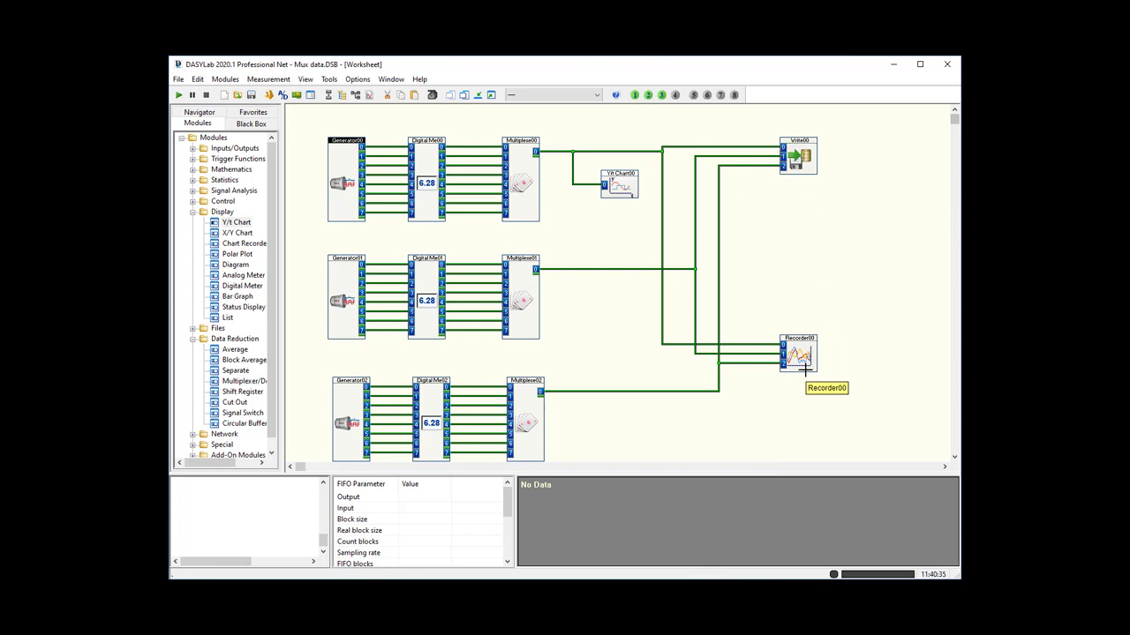
{"action": "left_click", "coordinate": [492, 95]}
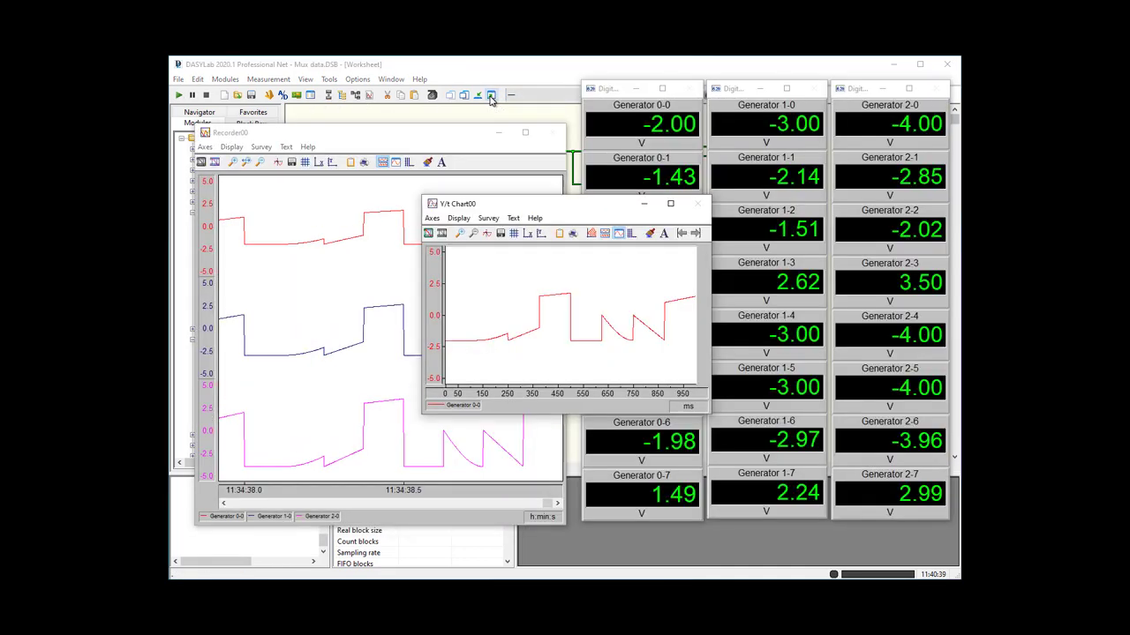
{"action": "left_click", "coordinate": [179, 95]}
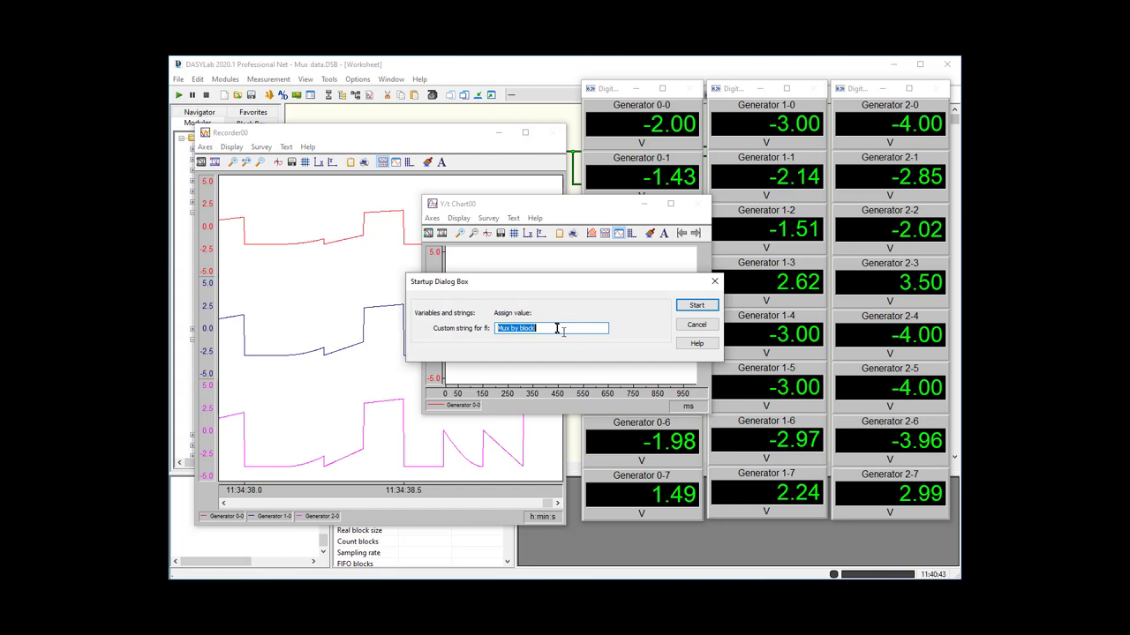
{"action": "type", "text": "SmartMUX"}
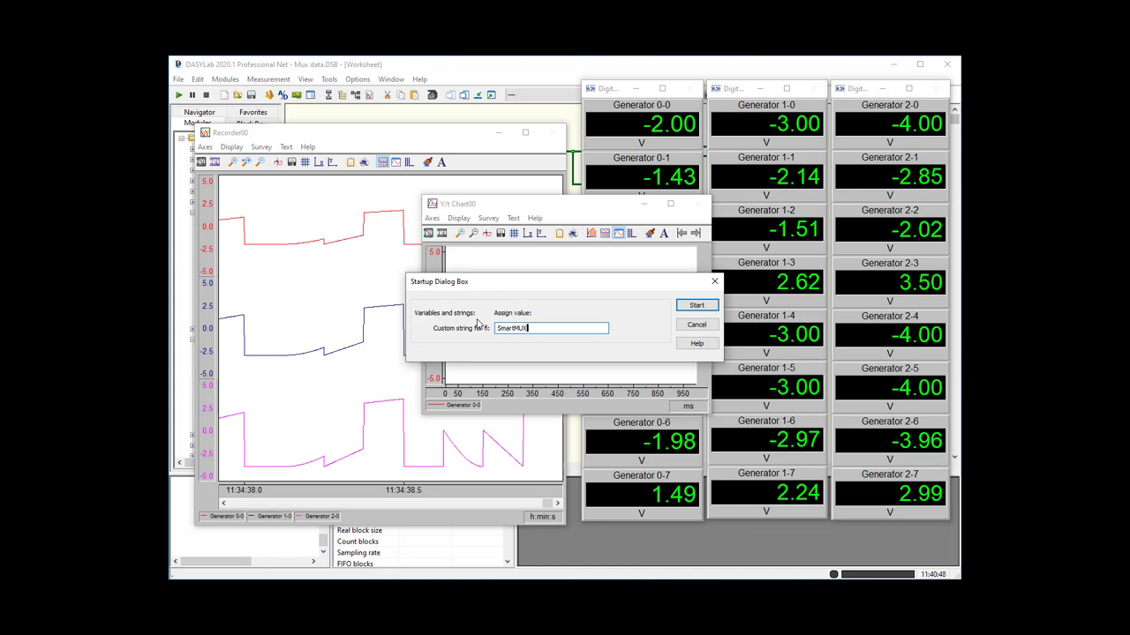
{"action": "left_click", "coordinate": [696, 306]}
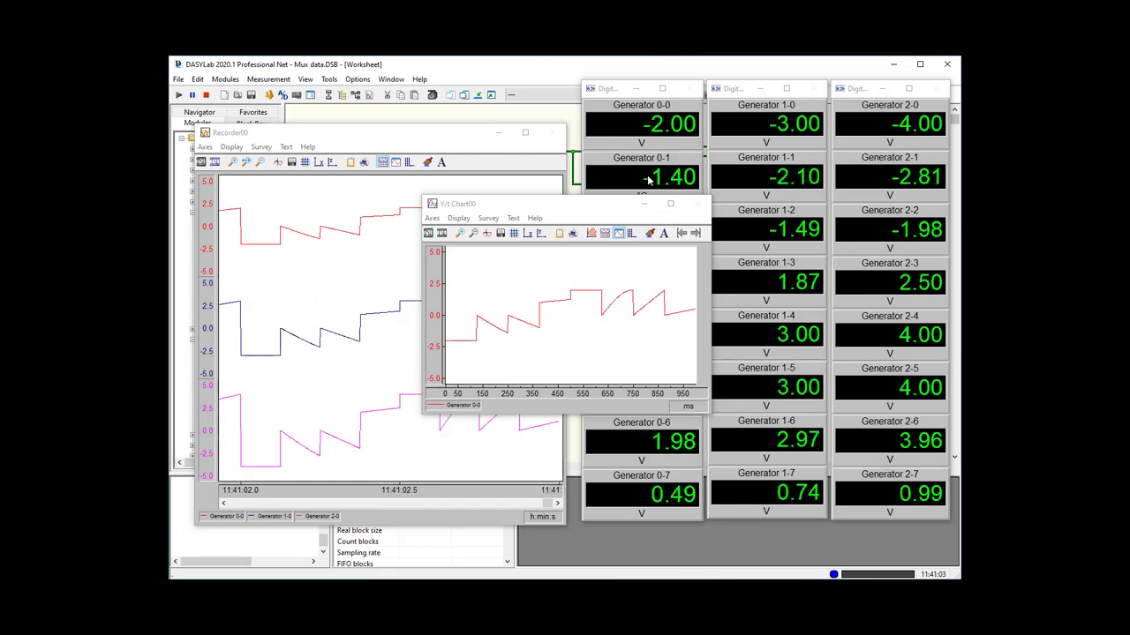
{"action": "left_click", "coordinate": [207, 95]}
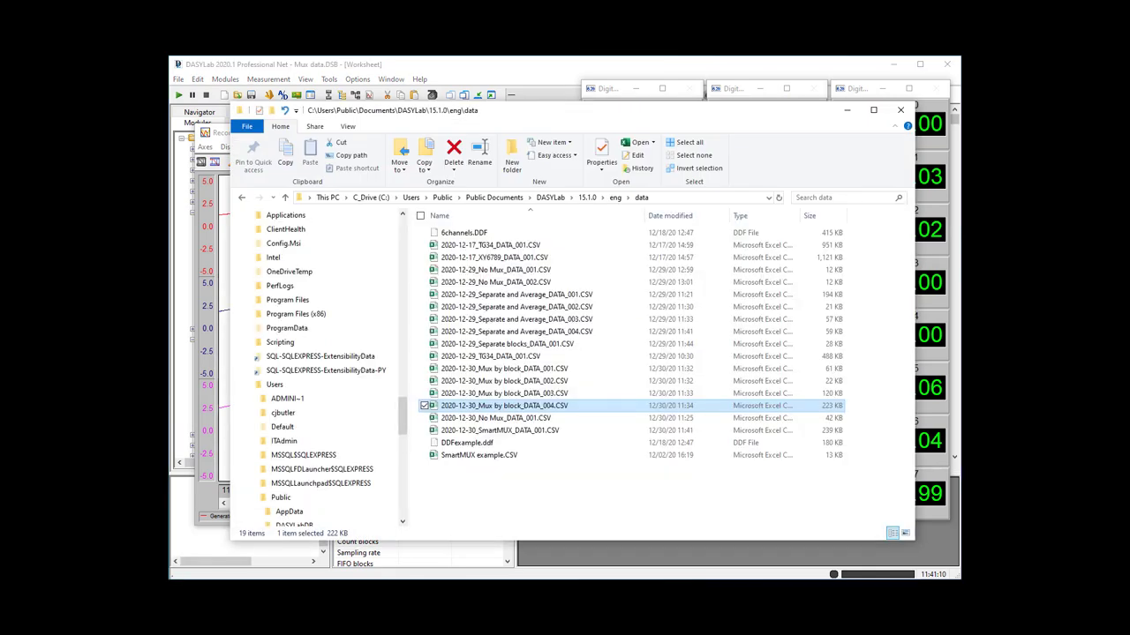
Open 2020-12-30_SmartMUX_DATA_001.CSV from the data folder in Excel and fit the generator columns from C onward to their contents
{"action": "left_click", "coordinate": [503, 431]}
{"action": "right_click", "coordinate": [502, 430]}
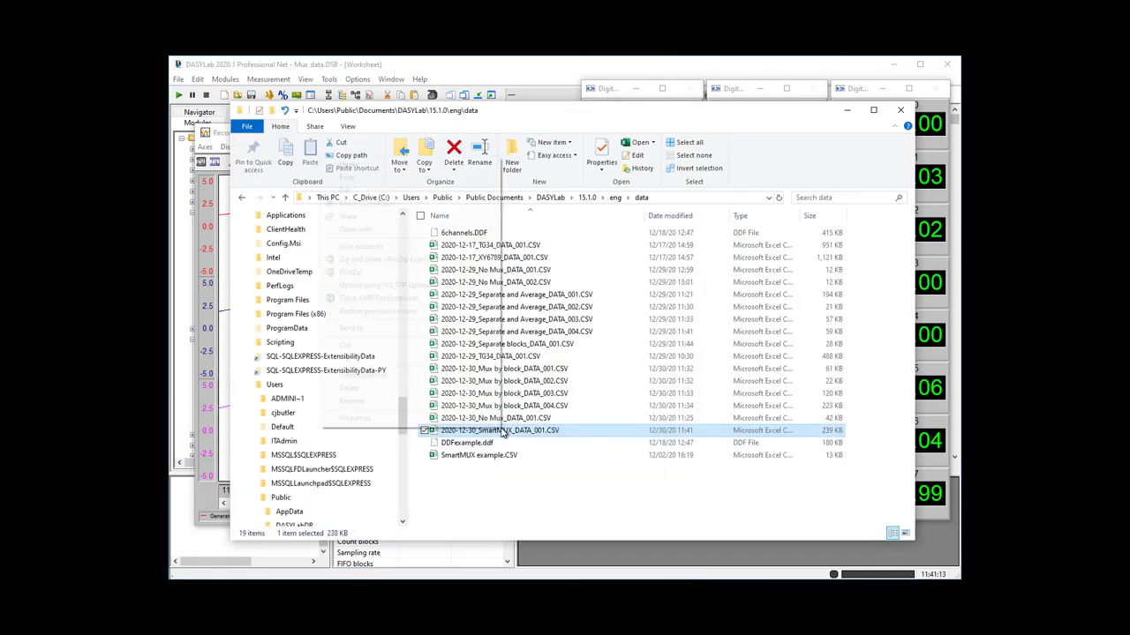
{"action": "left_click", "coordinate": [409, 166]}
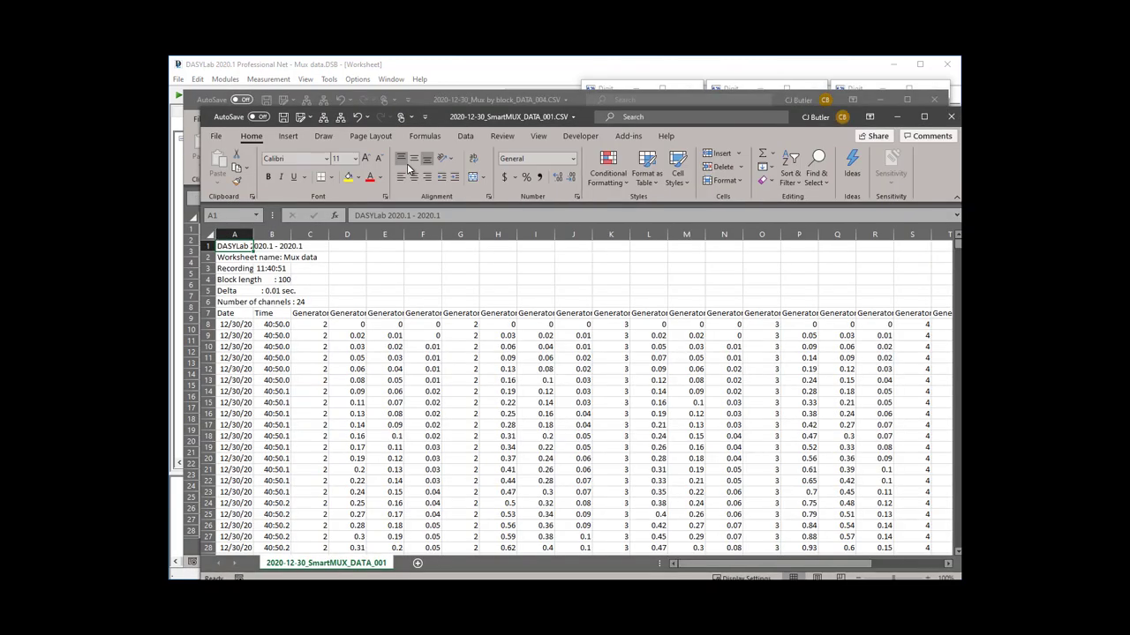
{"action": "left_click", "coordinate": [310, 229]}
{"action": "left_click_drag", "start_coordinate": [310, 229], "coordinate": [942, 233]}
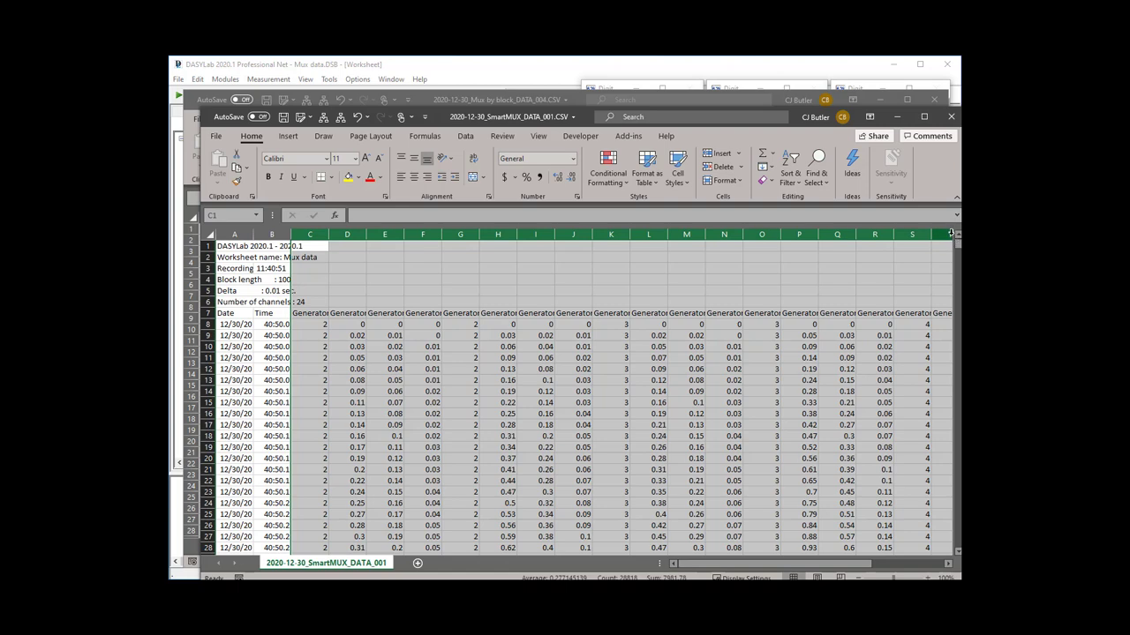
{"action": "double_click", "coordinate": [946, 233]}
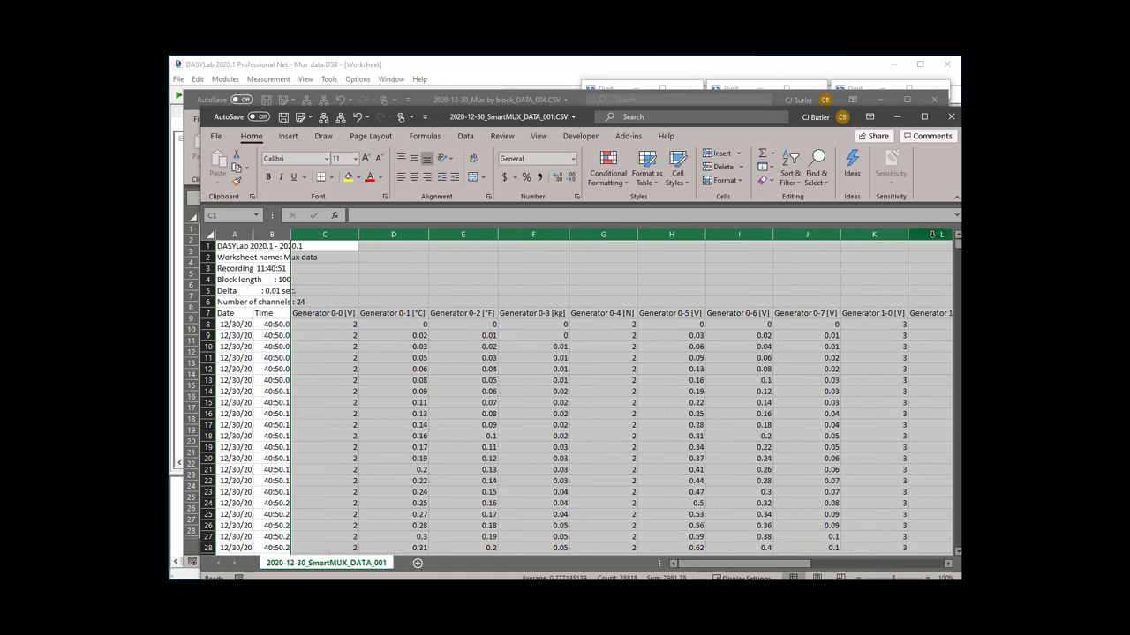
Examine the channel names and units in row 7 from column C to Z, fitting column Z to its header
{"action": "left_click", "coordinate": [335, 317]}
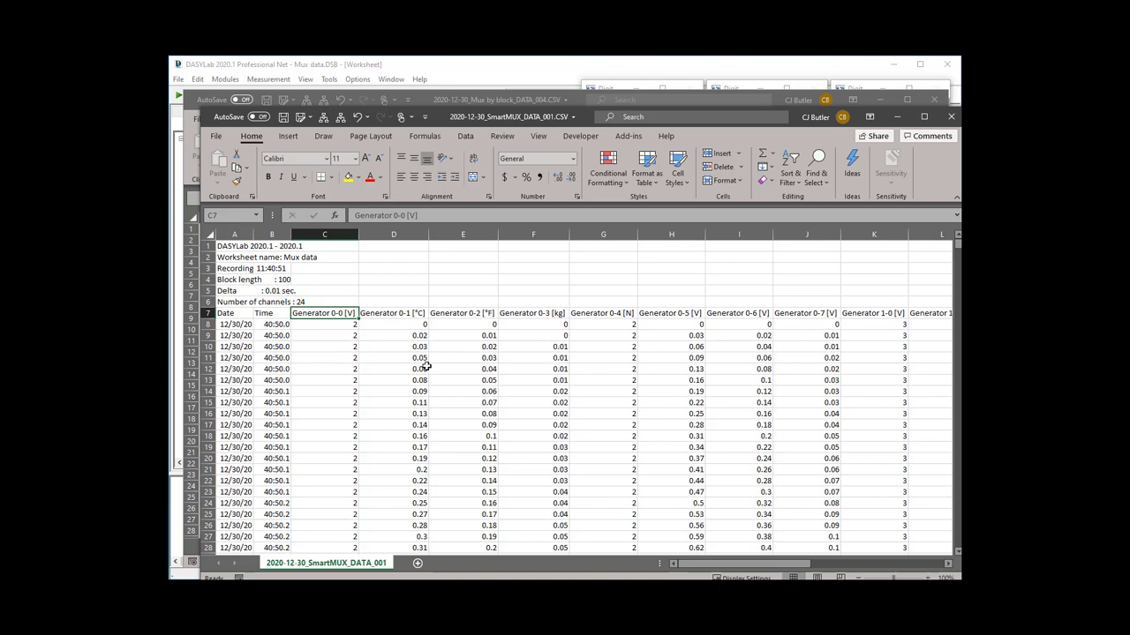
{"action": "key", "text": "Right"}
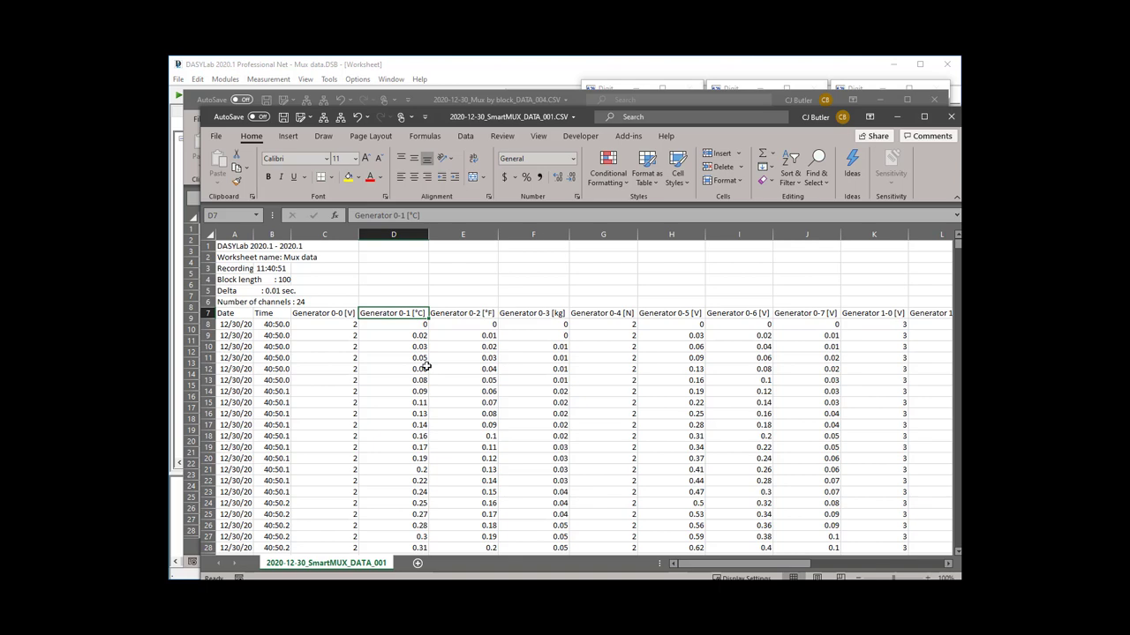
{"action": "key", "text": "Right"}
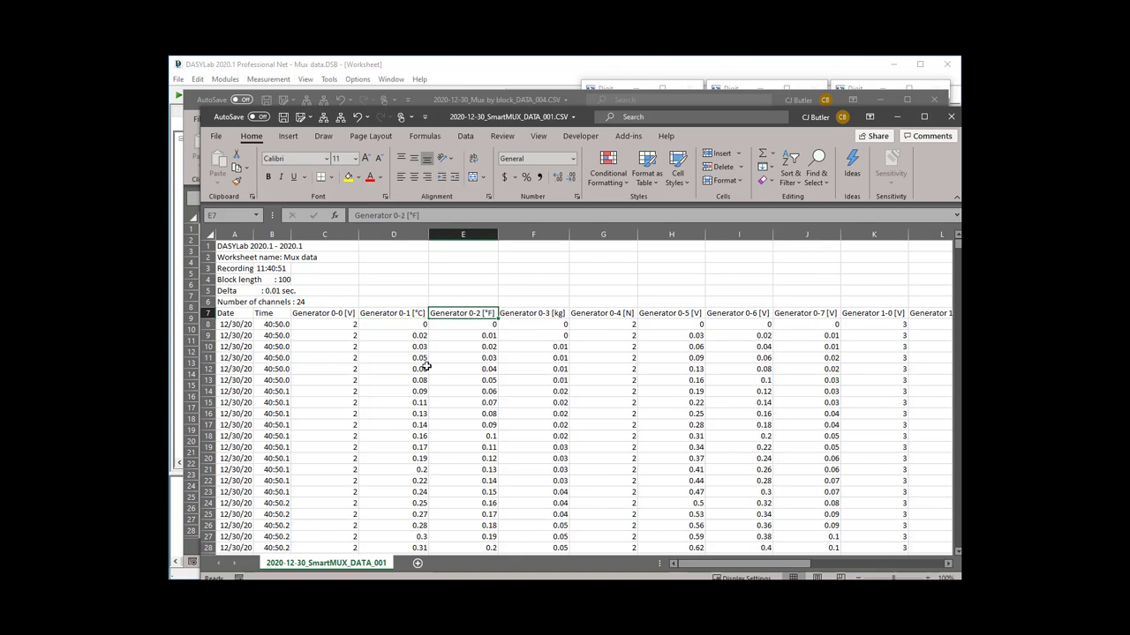
{"action": "key", "text": "Right"}
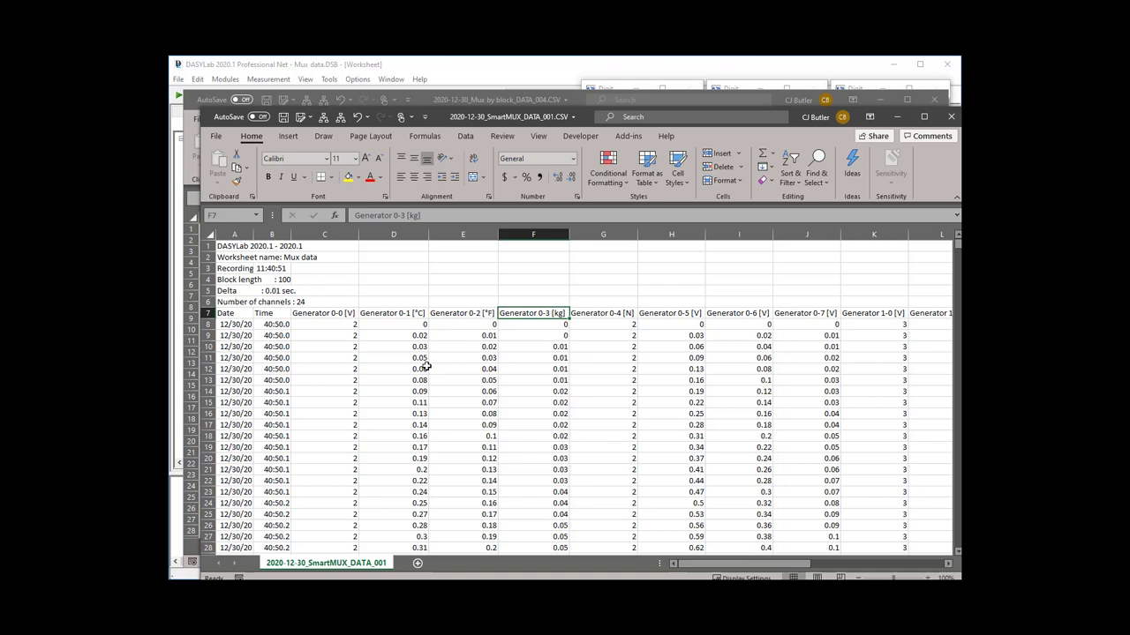
{"action": "key", "text": "Right"}
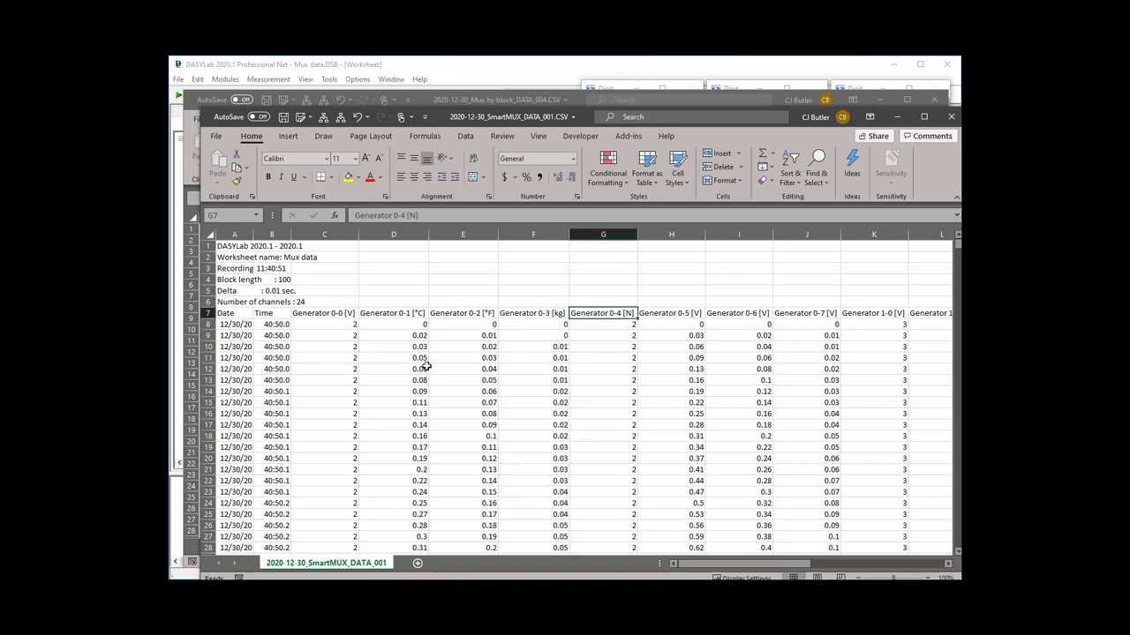
{"action": "key", "text": "Right"}
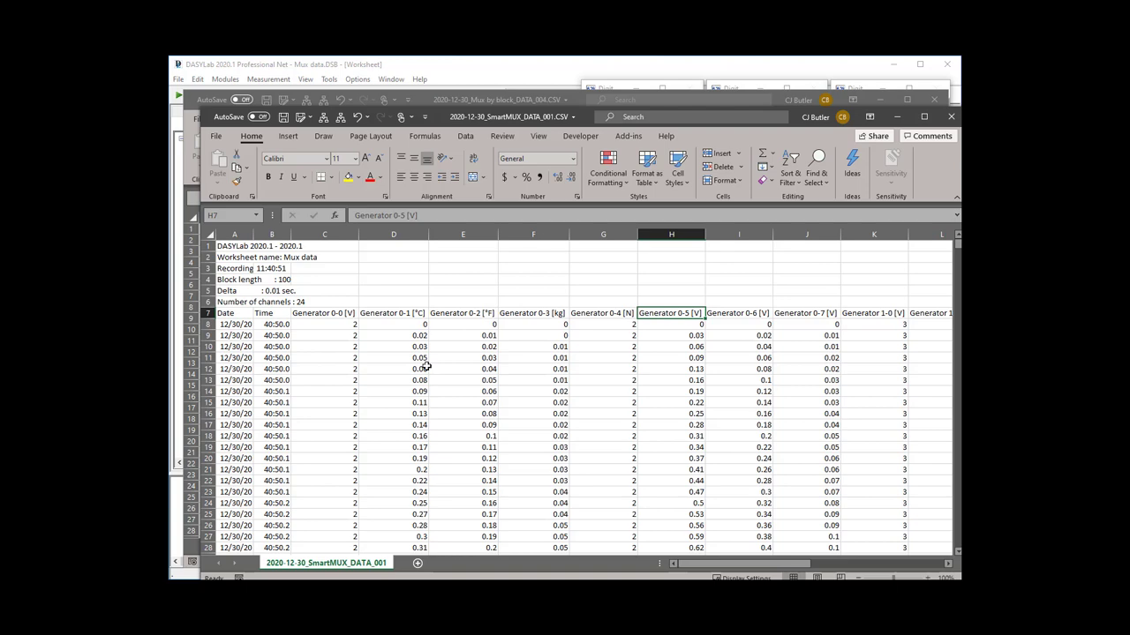
{"action": "key", "text": "Right"}
{"action": "key", "text": "Right"}
{"action": "key", "text": "Right"}
{"action": "key", "text": "Right"}
{"action": "key", "text": "Right"}
{"action": "key", "text": "Right"}
{"action": "key", "text": "Right"}
{"action": "key", "text": "Right"}
{"action": "key", "text": "Right"}
{"action": "key", "text": "Right"}
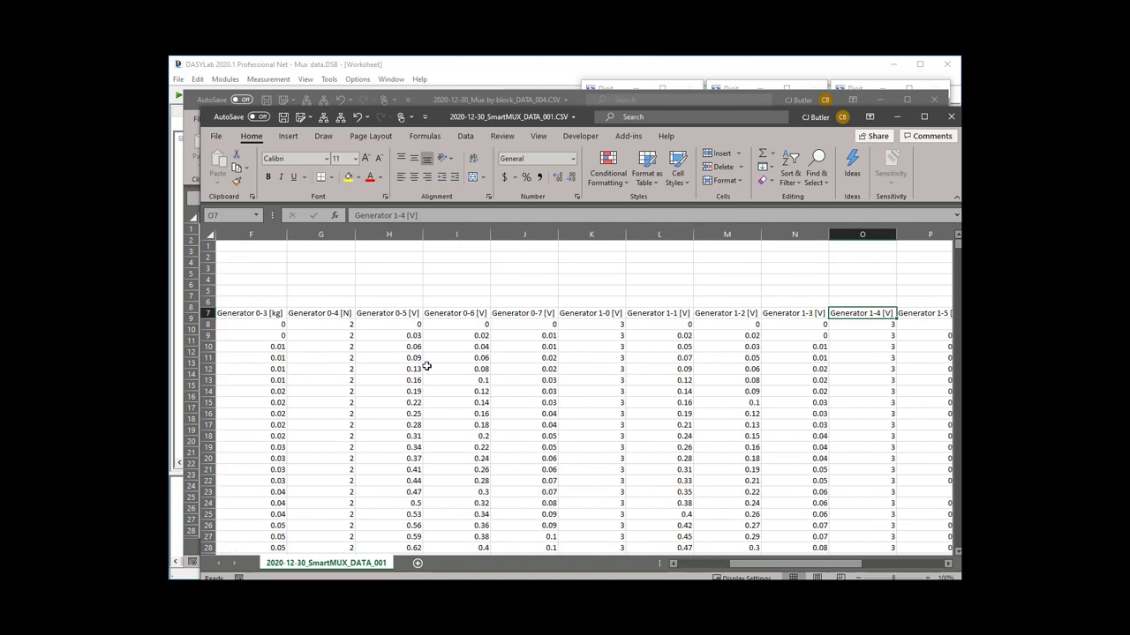
{"action": "key", "text": "Right"}
{"action": "key", "text": "Right"}
{"action": "key", "text": "Right"}
{"action": "key", "text": "Right"}
{"action": "key", "text": "Right"}
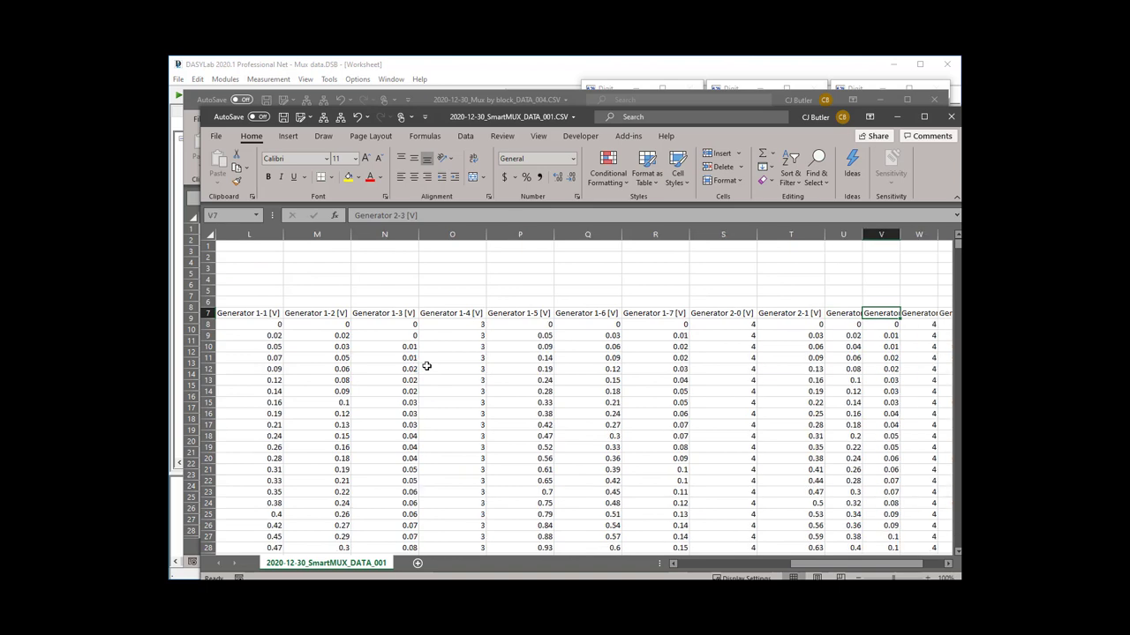
{"action": "key", "text": "Right"}
{"action": "key", "text": "Right"}
{"action": "key", "text": "Right"}
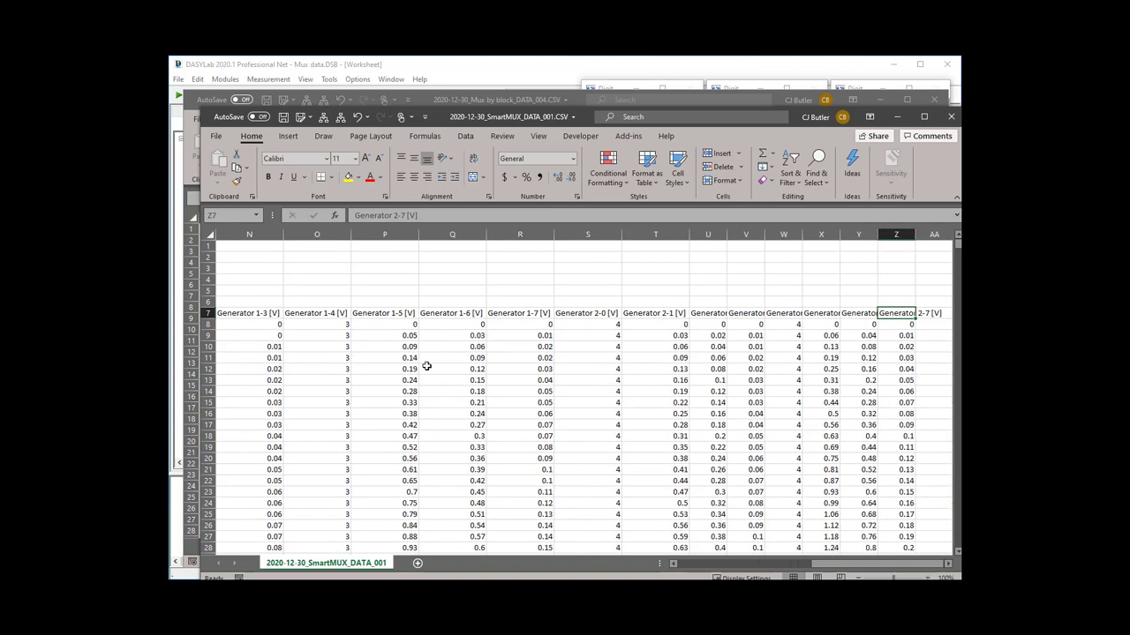
{"action": "left_click_drag", "start_coordinate": [916, 232], "coordinate": [918, 231]}
{"action": "double_click", "coordinate": [917, 232]}
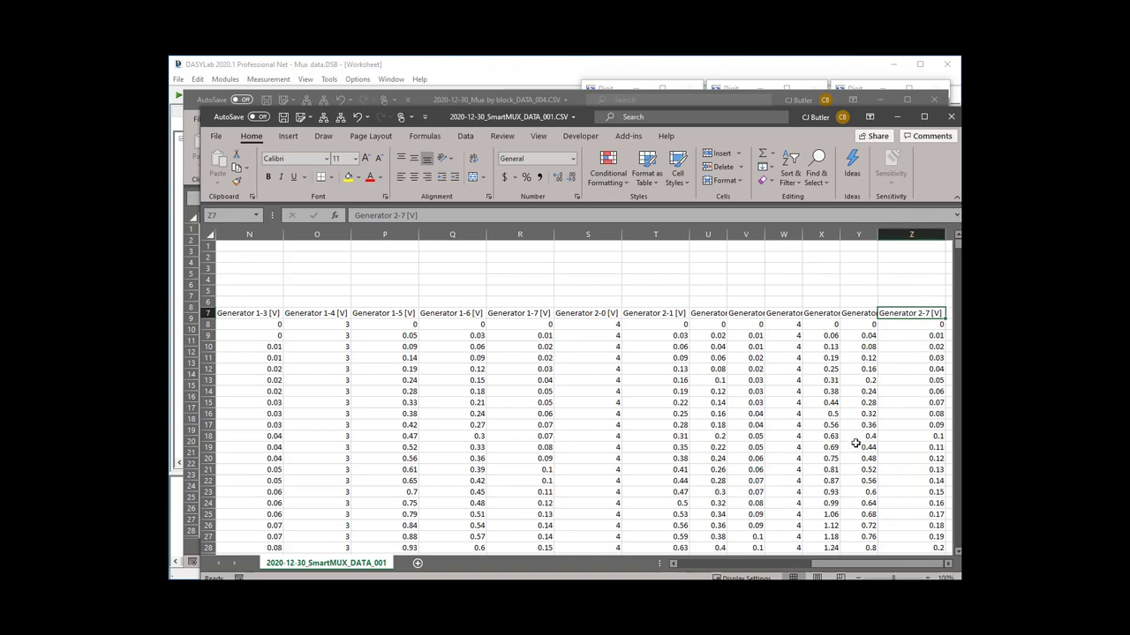
Close both CSV workbooks without saving and return to the DASYLab worksheet with the display windows hidden
{"action": "left_click", "coordinate": [951, 118]}
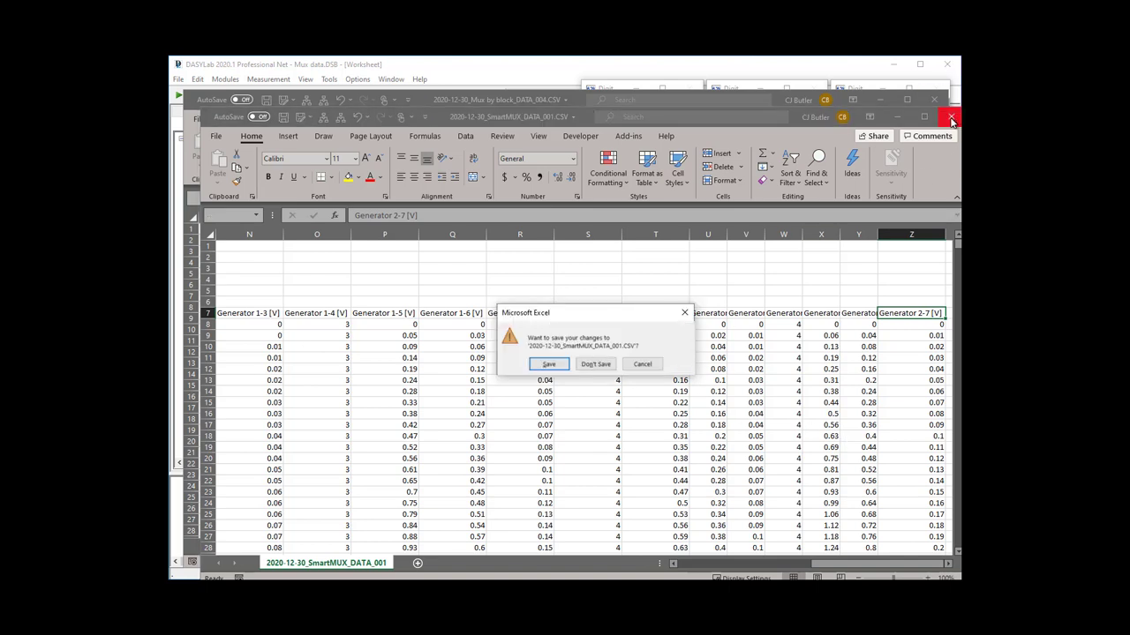
{"action": "left_click", "coordinate": [594, 365]}
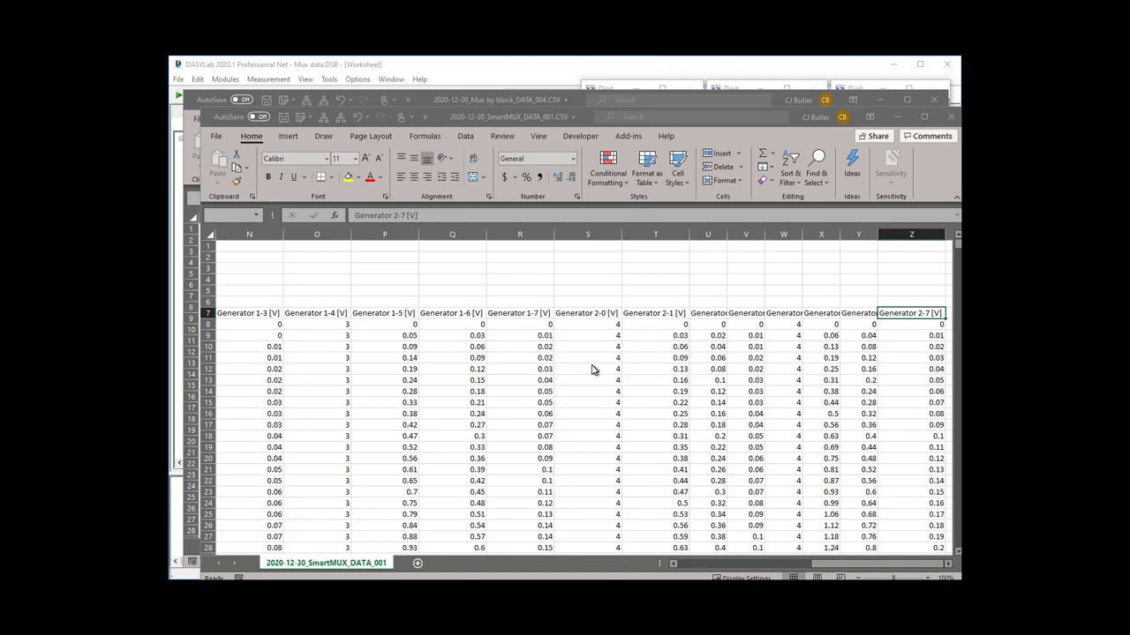
{"action": "left_click", "coordinate": [937, 102]}
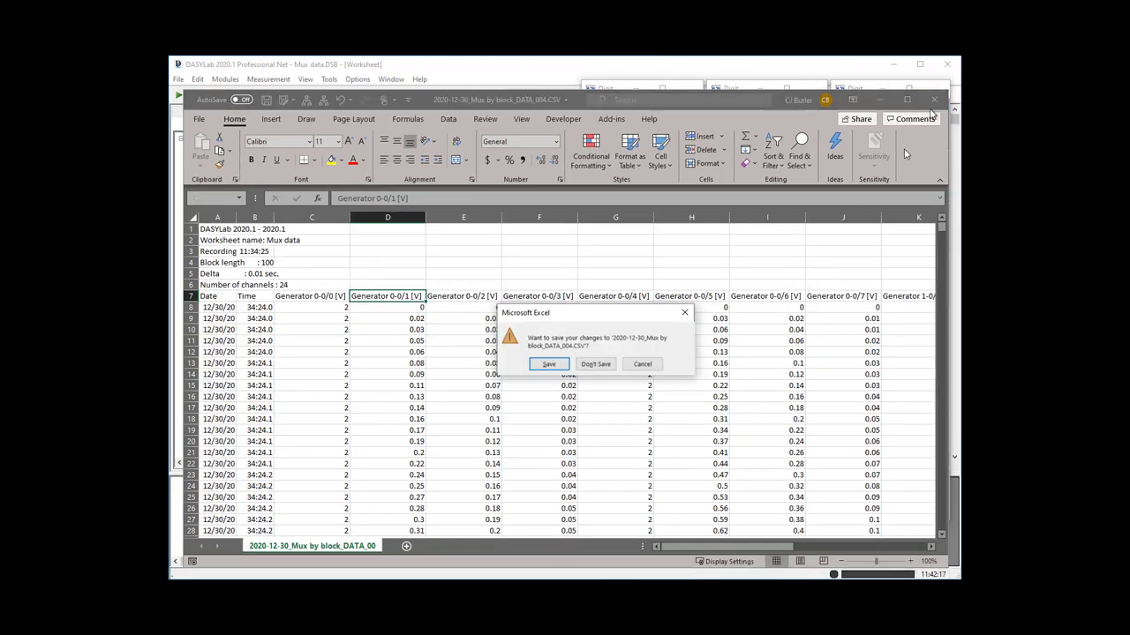
{"action": "left_click", "coordinate": [600, 366]}
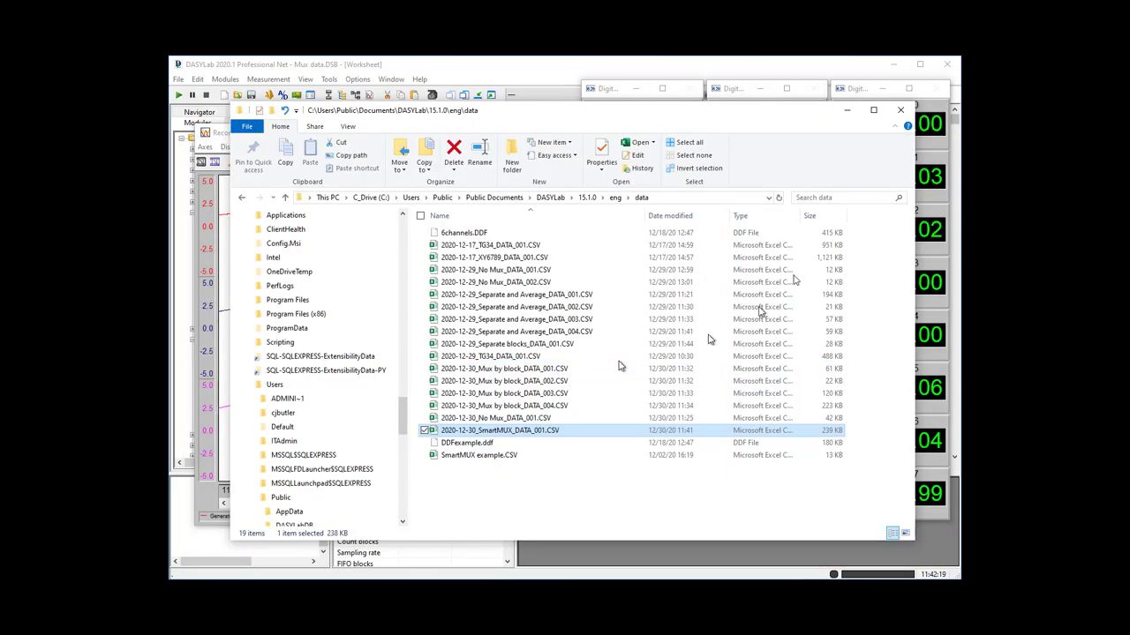
{"action": "left_click", "coordinate": [847, 109]}
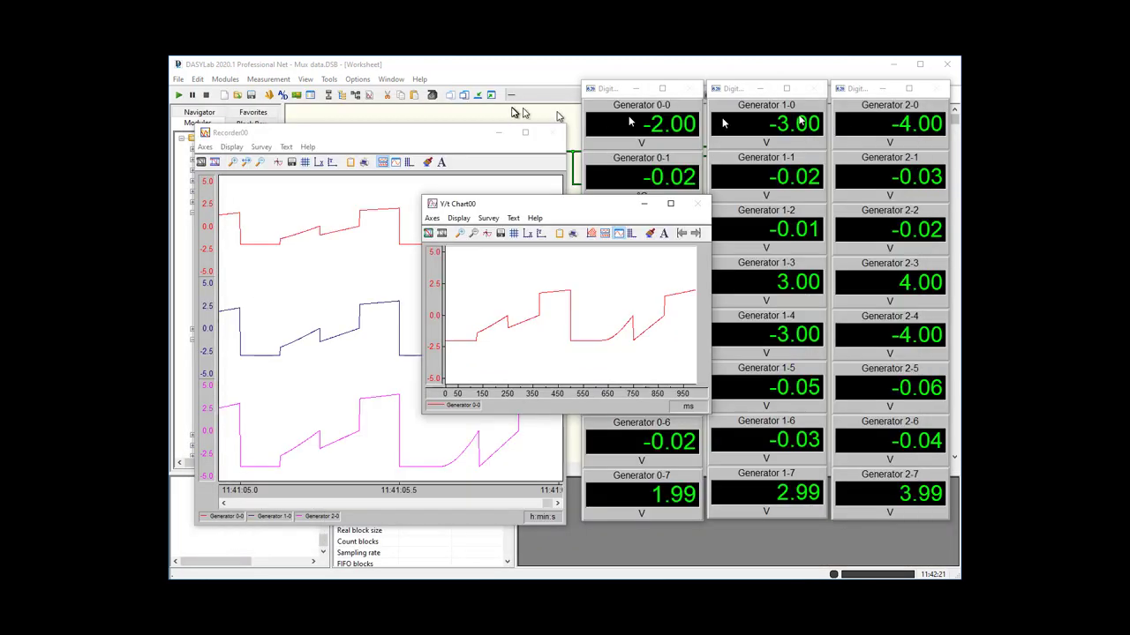
{"action": "left_click", "coordinate": [479, 95]}
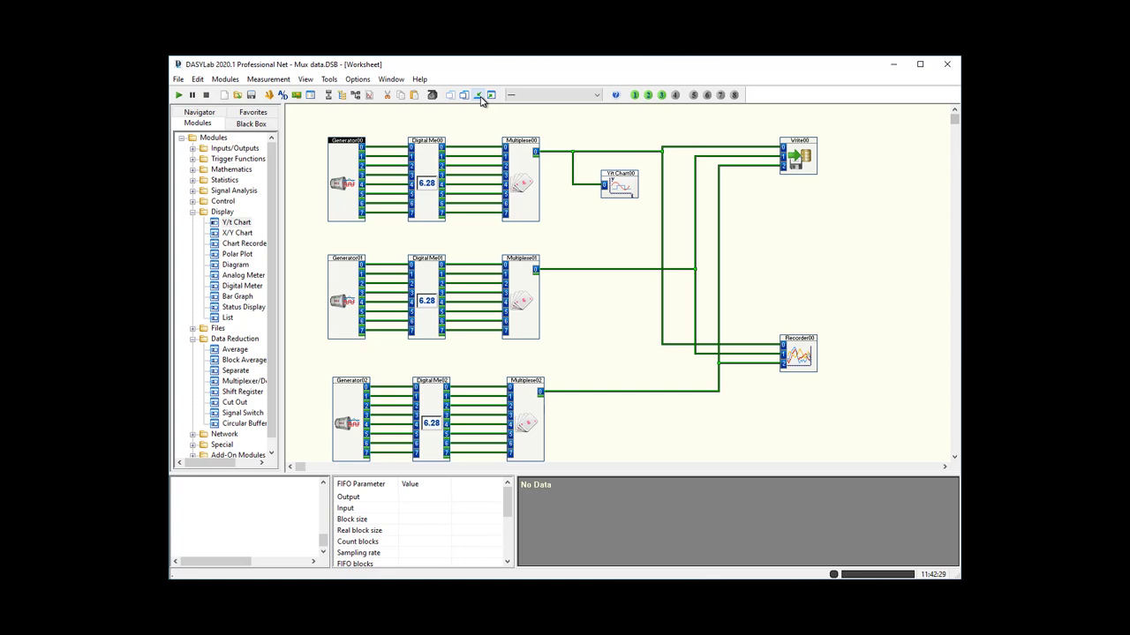
Delete Write00's input connections and place a three-input Multiplexer module in SmartMux (blockwise) mode in front of it
{"action": "right_click", "coordinate": [800, 160]}
{"action": "left_click", "coordinate": [824, 179]}
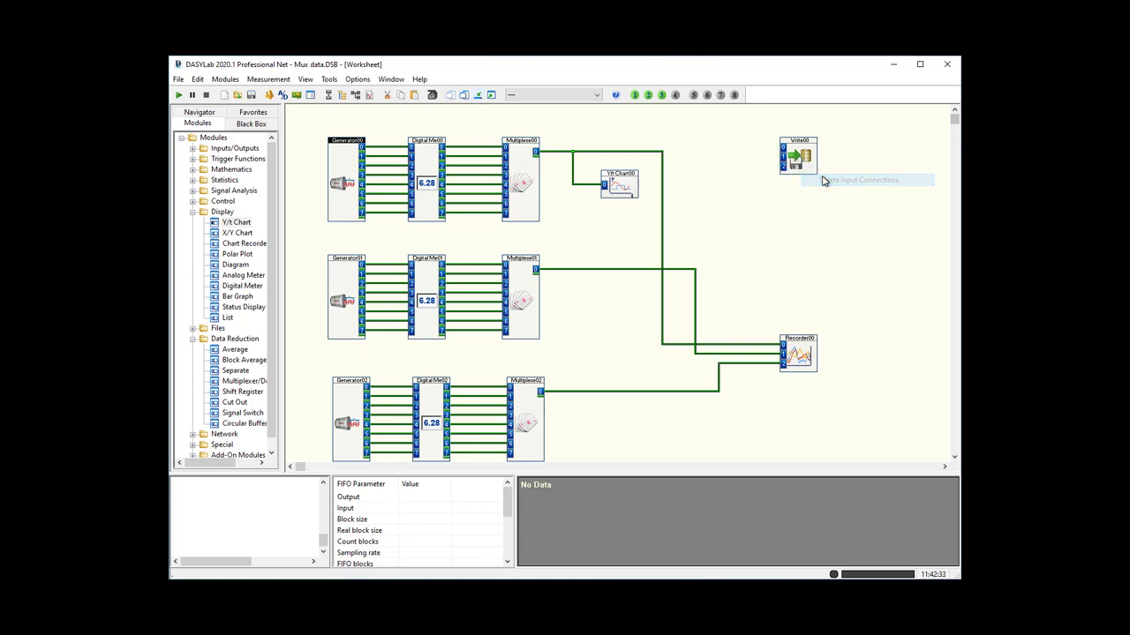
{"action": "left_click", "coordinate": [244, 381]}
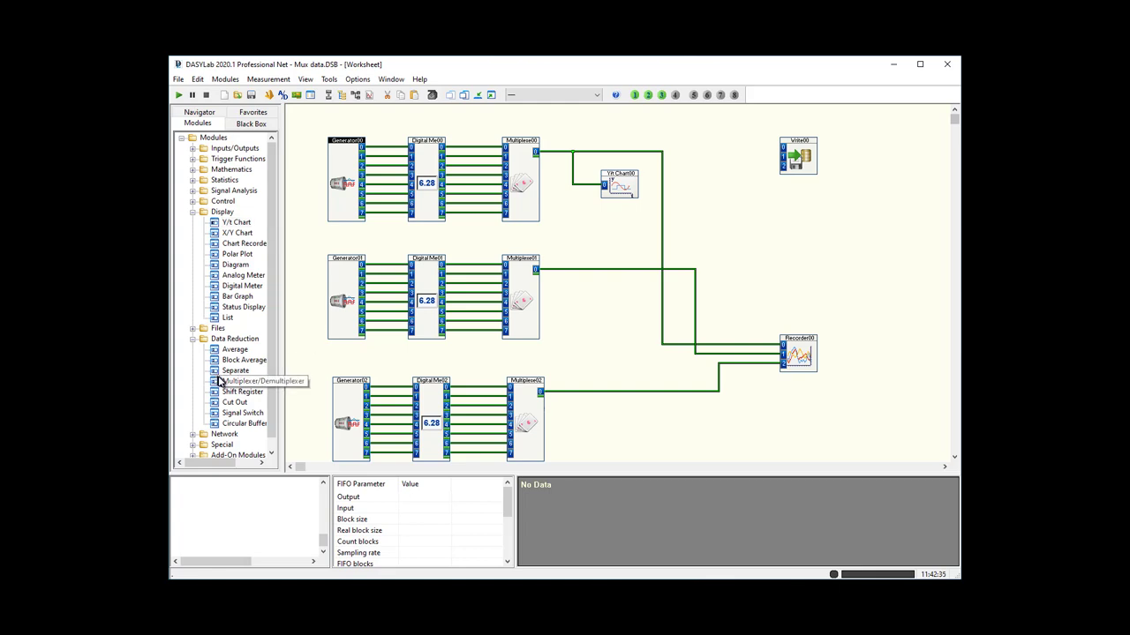
{"action": "left_click", "coordinate": [713, 154]}
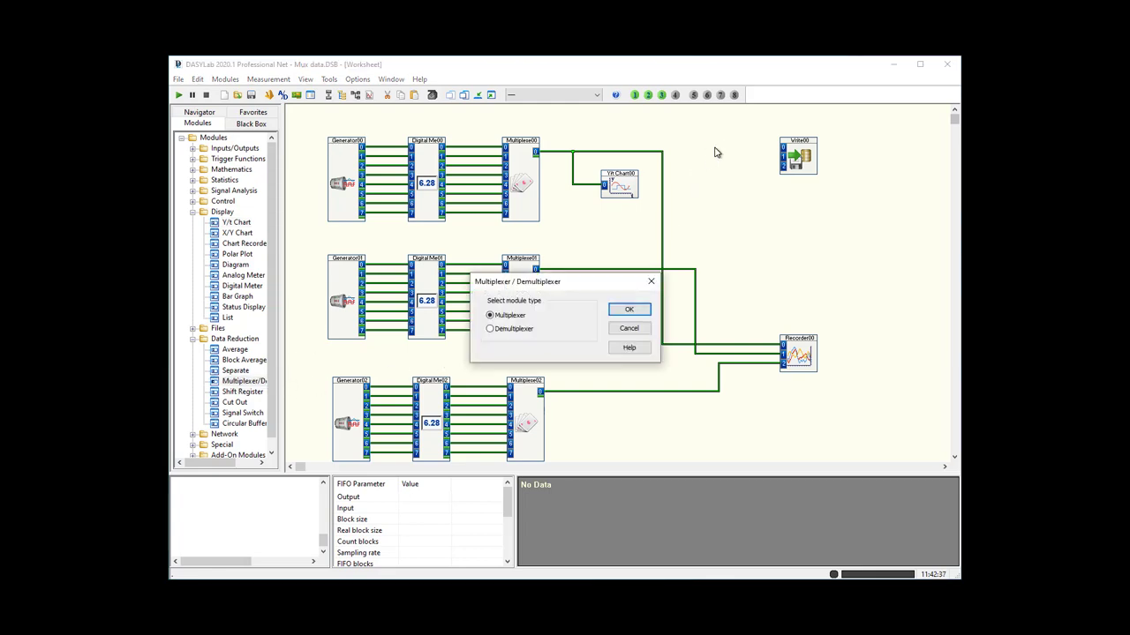
{"action": "left_click", "coordinate": [627, 311]}
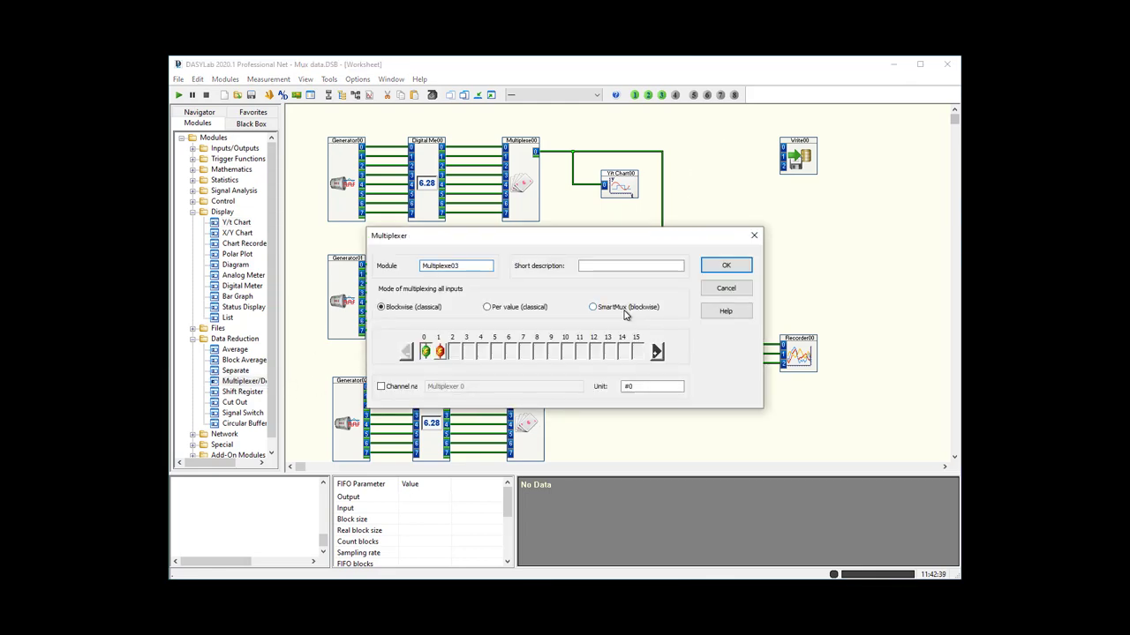
{"action": "left_click", "coordinate": [658, 351]}
{"action": "left_click", "coordinate": [646, 308]}
{"action": "left_click", "coordinate": [725, 265]}
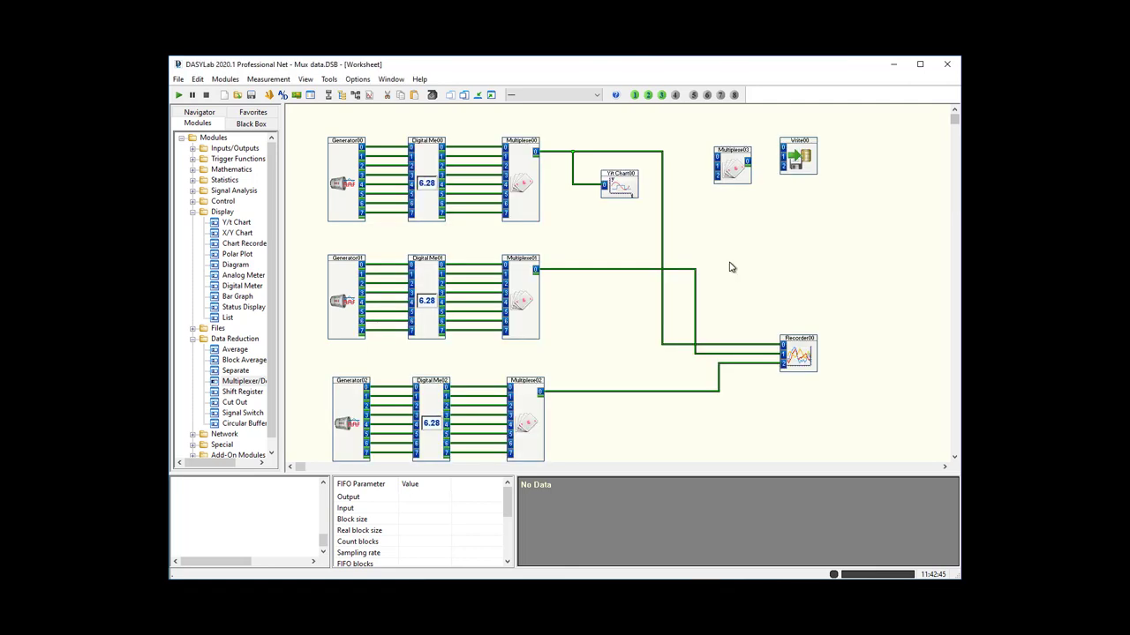
Connect the outputs of the three group multiplexers to inputs 0, 1 and 2 of the new multiplexer
{"action": "left_click", "coordinate": [659, 151]}
{"action": "right_click", "coordinate": [703, 153]}
{"action": "left_click", "coordinate": [662, 153]}
{"action": "left_click", "coordinate": [713, 157]}
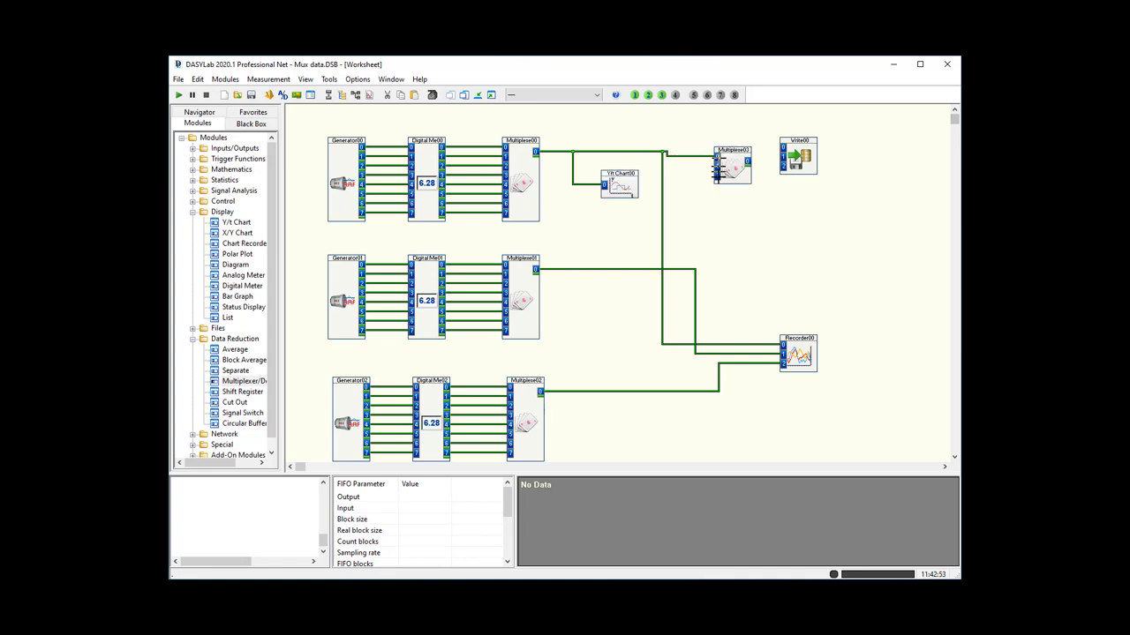
{"action": "left_click", "coordinate": [695, 269]}
{"action": "left_click", "coordinate": [710, 165]}
{"action": "left_click", "coordinate": [718, 364]}
{"action": "left_click", "coordinate": [717, 173]}
Align the new multiplexer with the first group's wire and reroute the second and third groups' vertical wires closer to the first
{"action": "left_click_drag", "start_coordinate": [729, 167], "coordinate": [729, 162]}
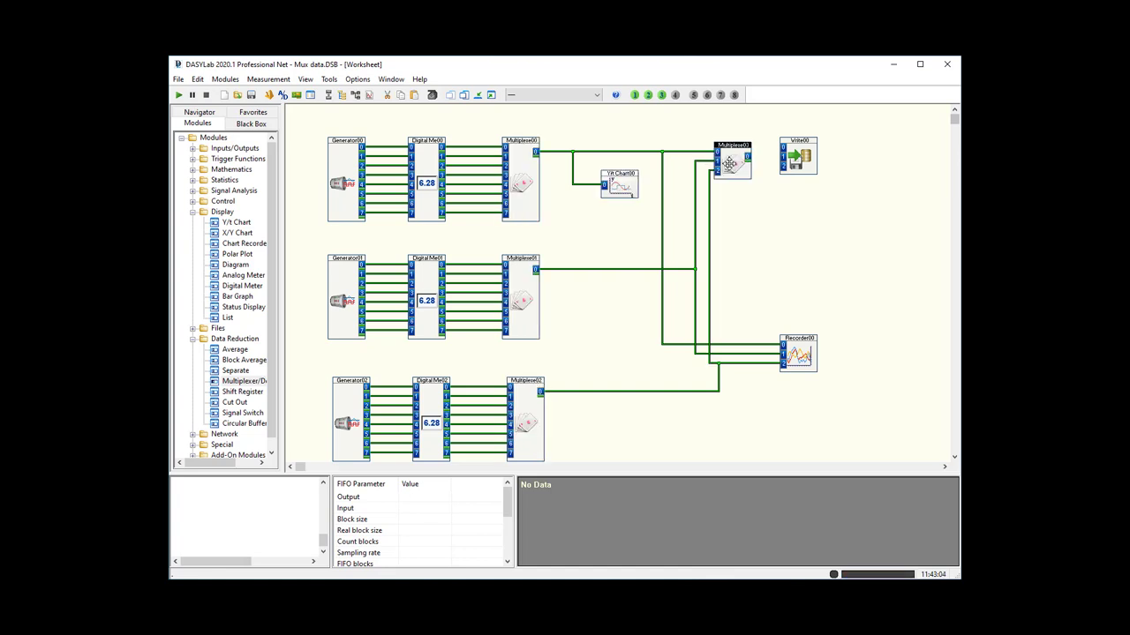
{"action": "left_click", "coordinate": [696, 270]}
{"action": "left_click", "coordinate": [681, 271]}
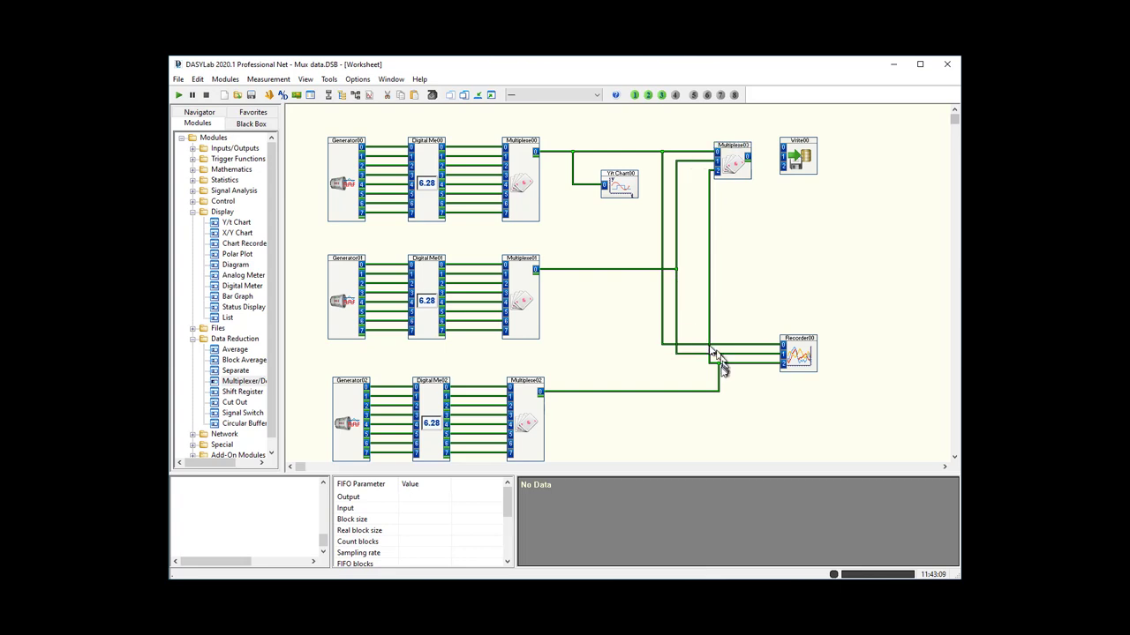
{"action": "left_click_drag", "start_coordinate": [719, 369], "coordinate": [686, 369]}
Reduce Write00 to a single input and connect it to the output of the combining multiplexer
{"action": "double_click", "coordinate": [797, 160]}
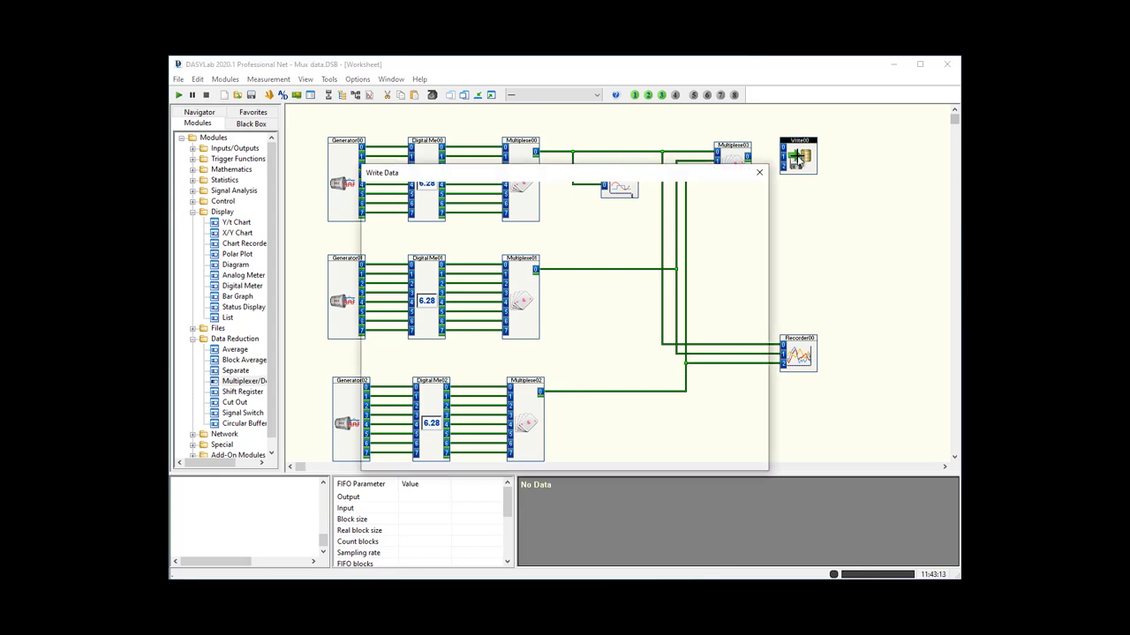
{"action": "double_click", "coordinate": [413, 240]}
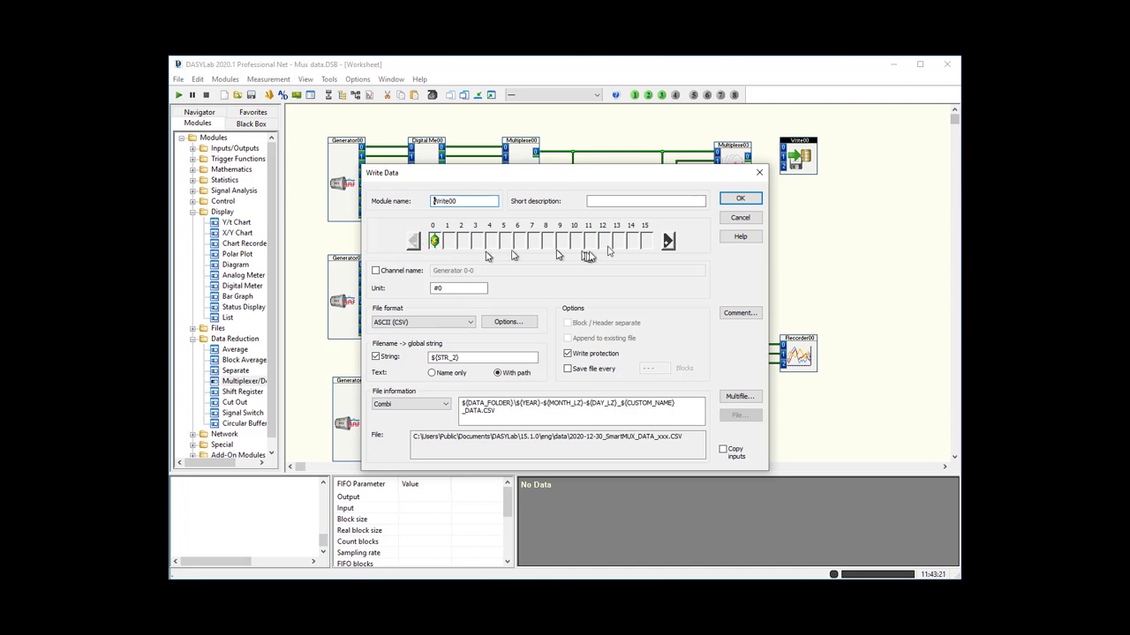
{"action": "left_click", "coordinate": [732, 198]}
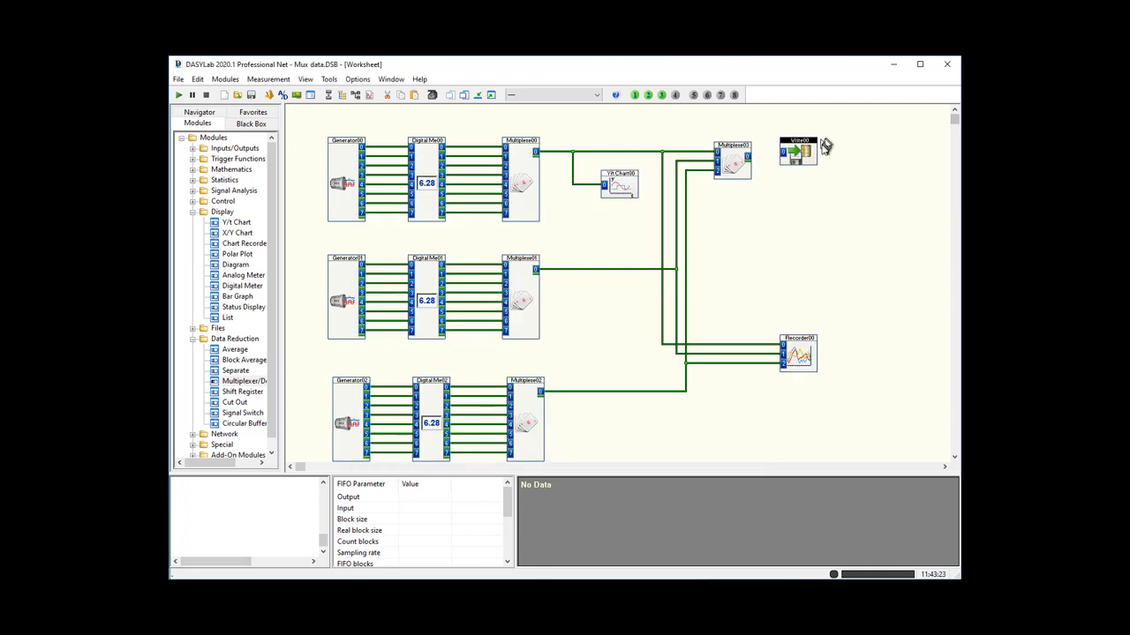
{"action": "mouse_move", "coordinate": [799, 152]}
{"action": "left_mouse_down"}
{"action": "mouse_move", "coordinate": [770, 160]}
{"action": "mouse_move", "coordinate": [816, 154]}
{"action": "left_mouse_up"}
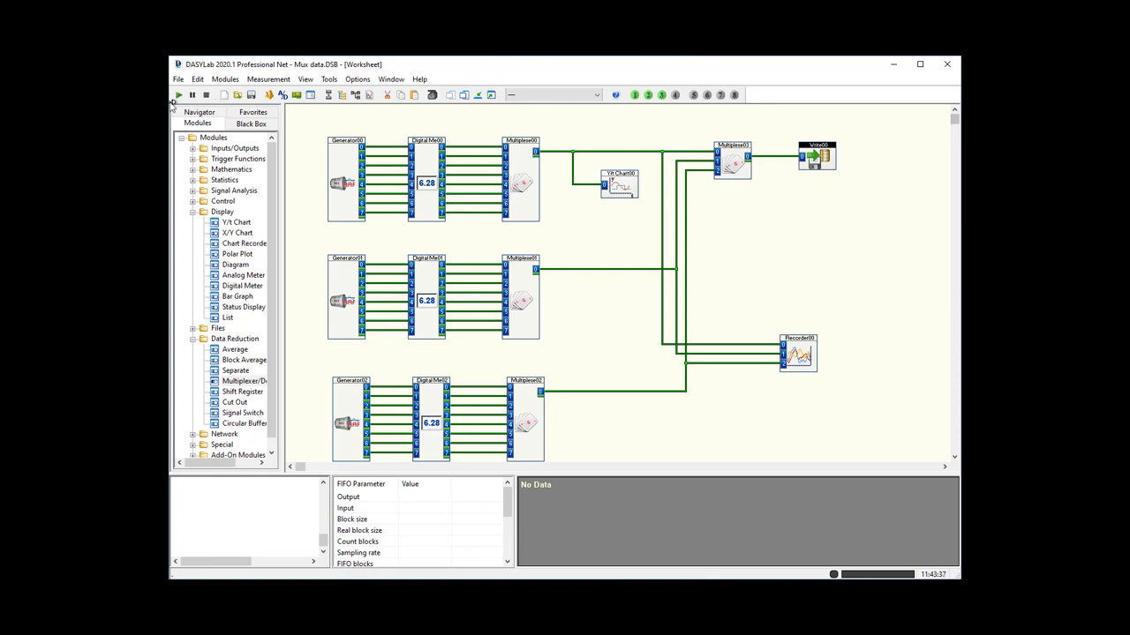
Run the measurement for a few seconds to record a new data file and stop it
{"action": "left_click", "coordinate": [179, 95]}
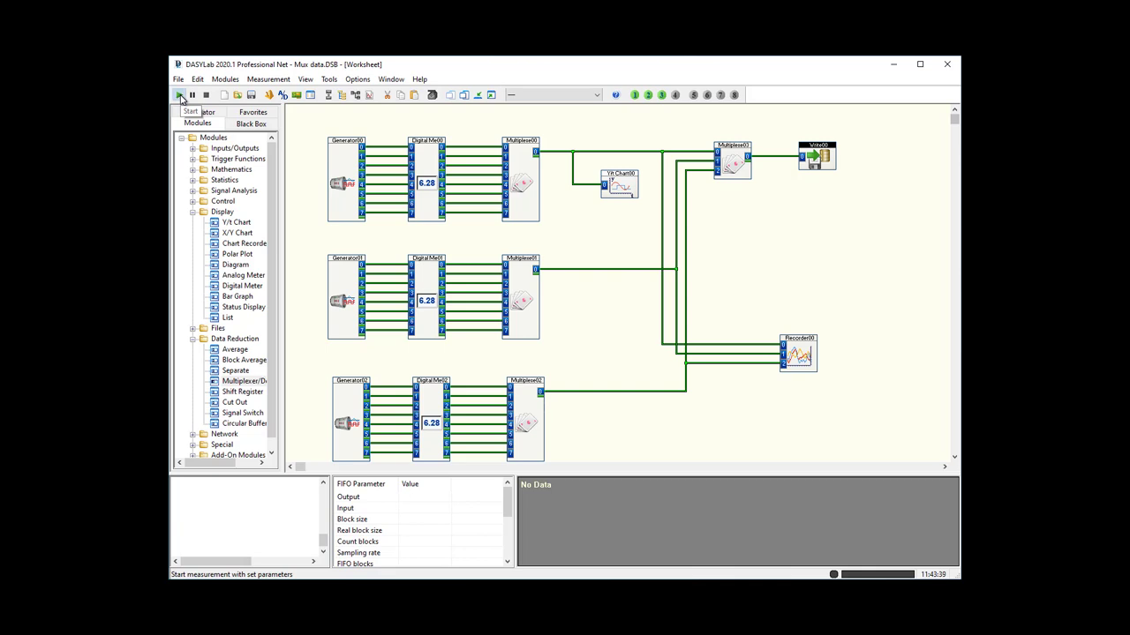
{"action": "left_click", "coordinate": [697, 307]}
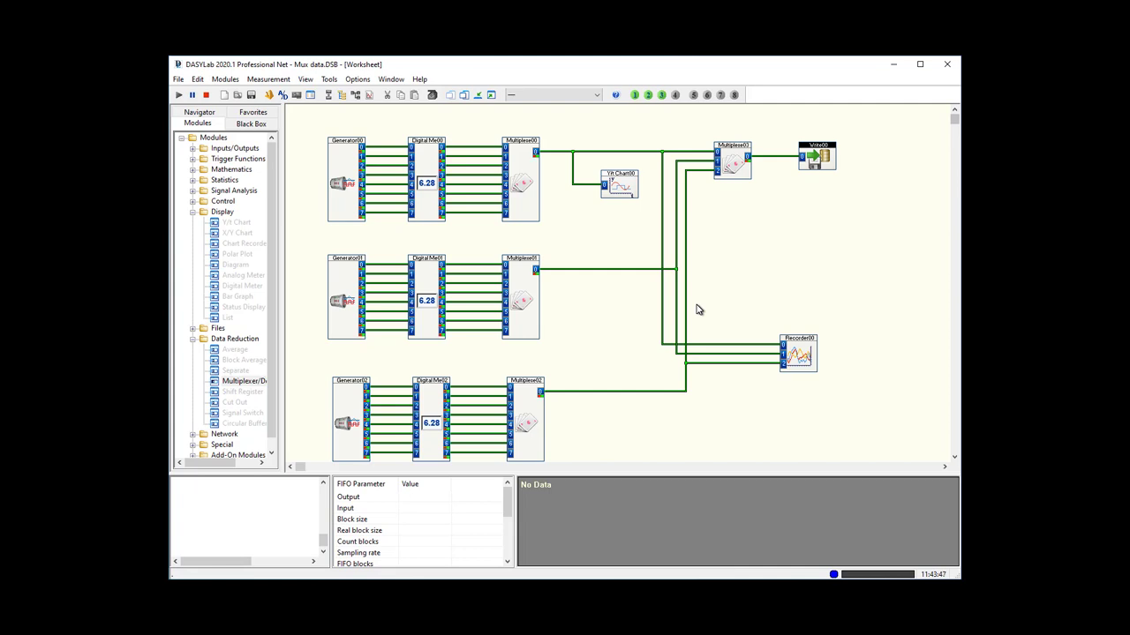
{"action": "left_click", "coordinate": [207, 96]}
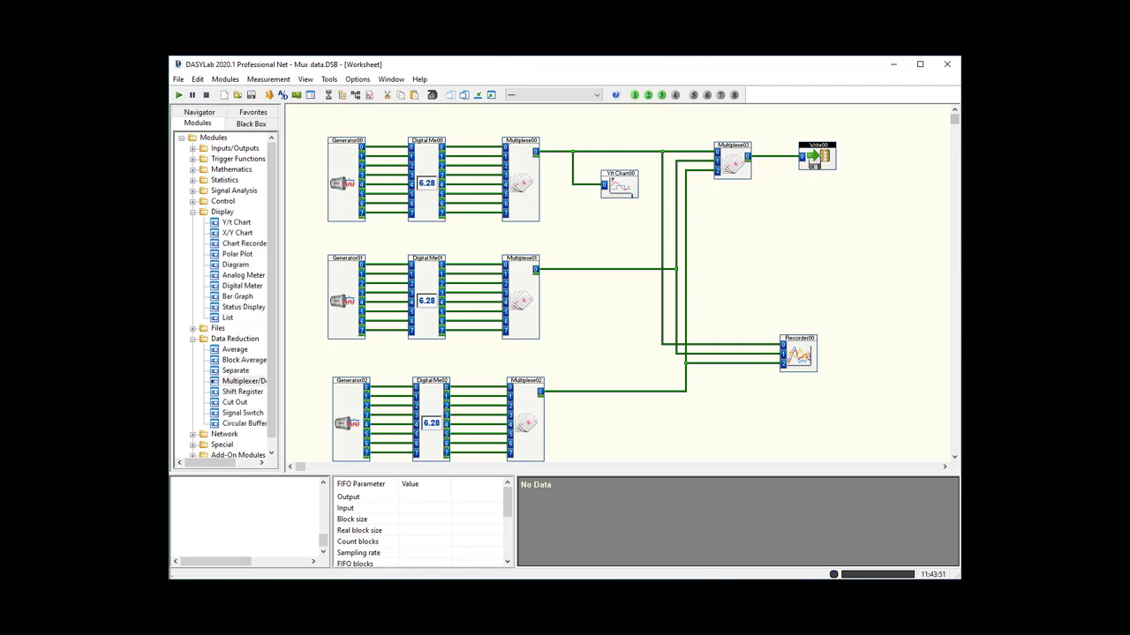
Open 2020-12-30_SmartMUX_DATA_002.CSV from the data folder in Excel and widen the generator columns to fit their headers
{"action": "key", "text": "alt+Tab"}
{"action": "double_click", "coordinate": [524, 445]}
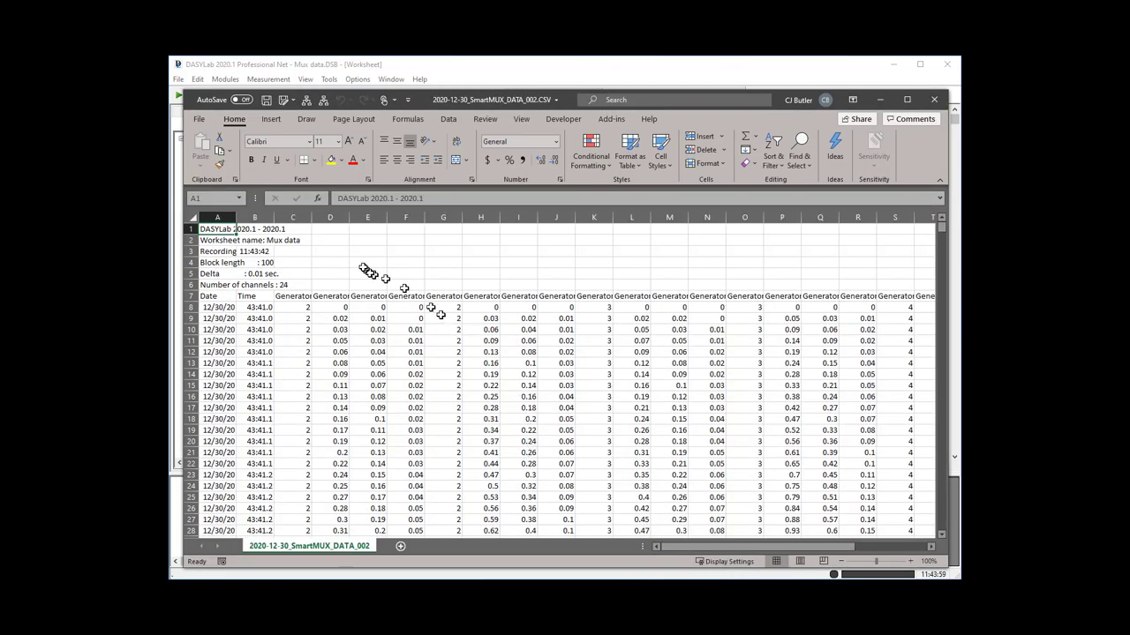
{"action": "left_click_drag", "start_coordinate": [313, 218], "coordinate": [338, 219]}
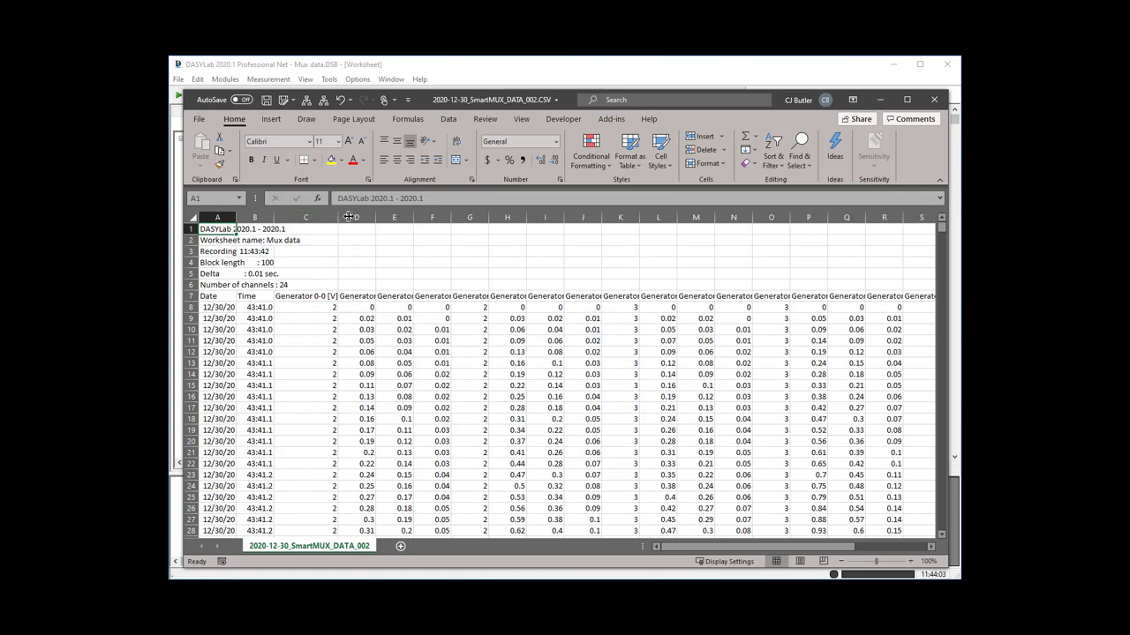
{"action": "left_click_drag", "start_coordinate": [353, 217], "coordinate": [908, 223]}
{"action": "double_click", "coordinate": [909, 222]}
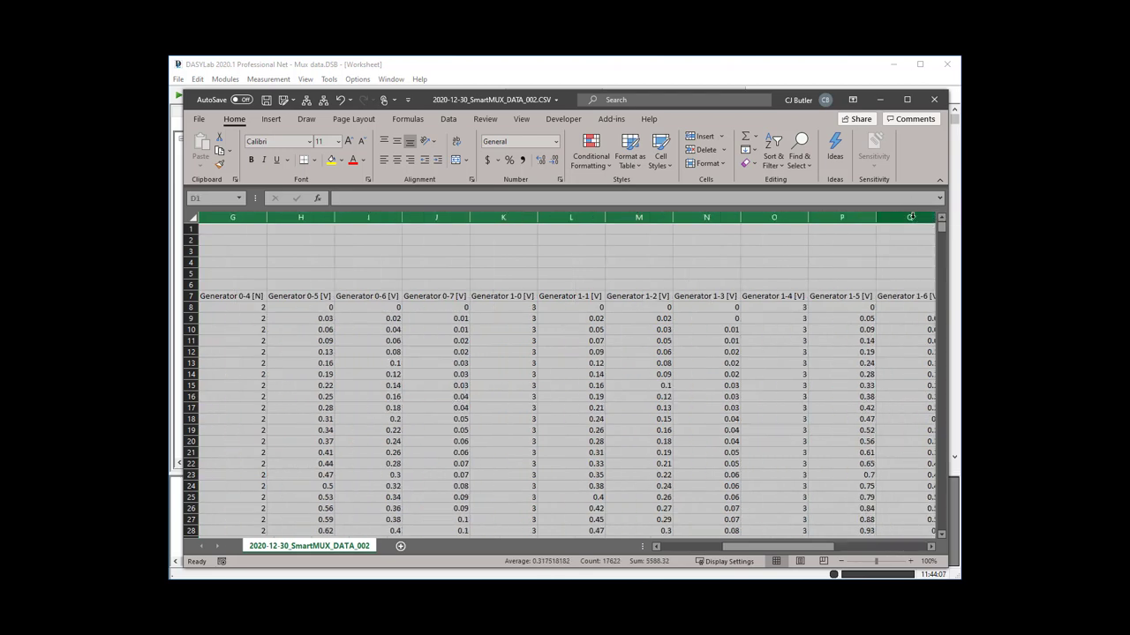
Examine the channel names and units along row 7, and minimize the workbook and file window to return to DASYLab
{"action": "left_click", "coordinate": [691, 297]}
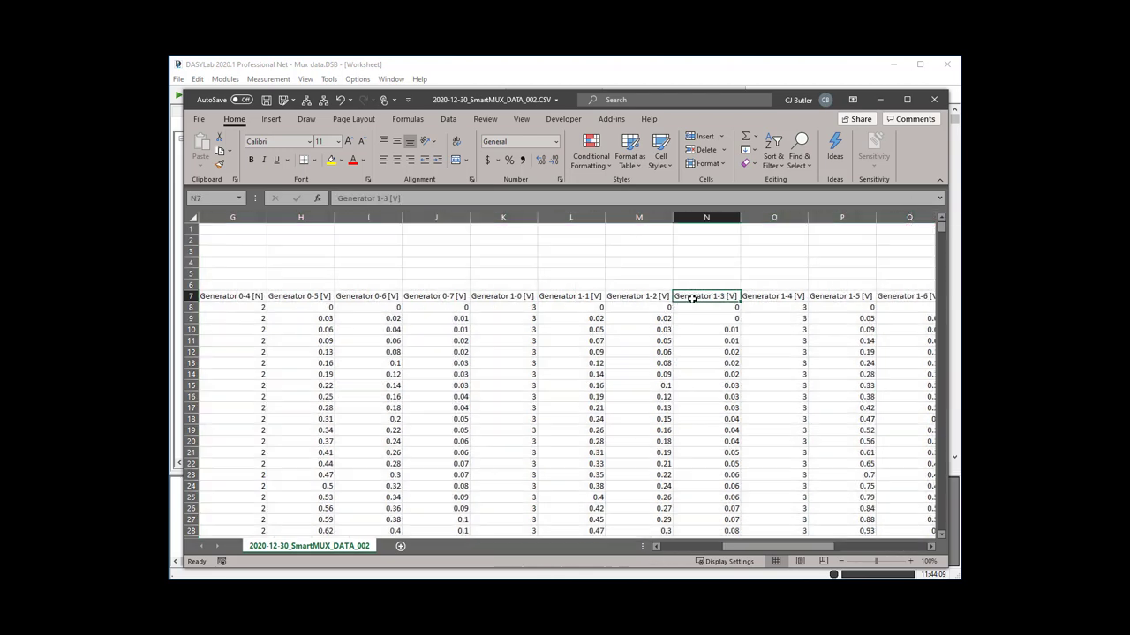
{"action": "key", "text": "Left"}
{"action": "key", "text": "Left"}
{"action": "key", "text": "Left"}
{"action": "key", "text": "Left"}
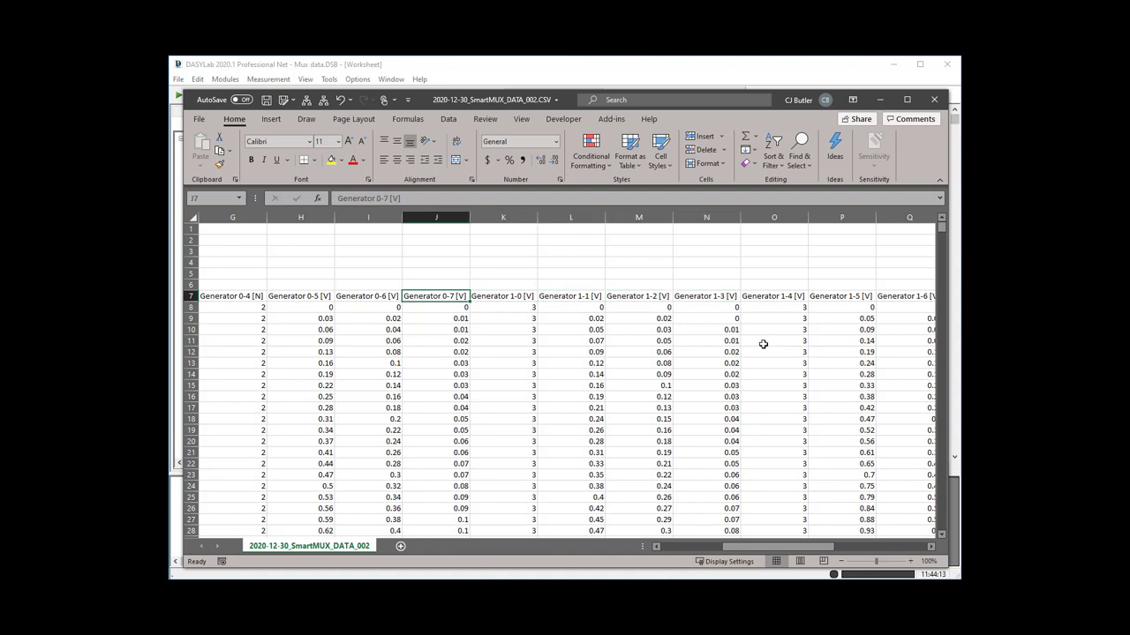
{"action": "key", "text": "Left"}
{"action": "key", "text": "Left"}
{"action": "key", "text": "Left"}
{"action": "key", "text": "Left"}
{"action": "key", "text": "Left"}
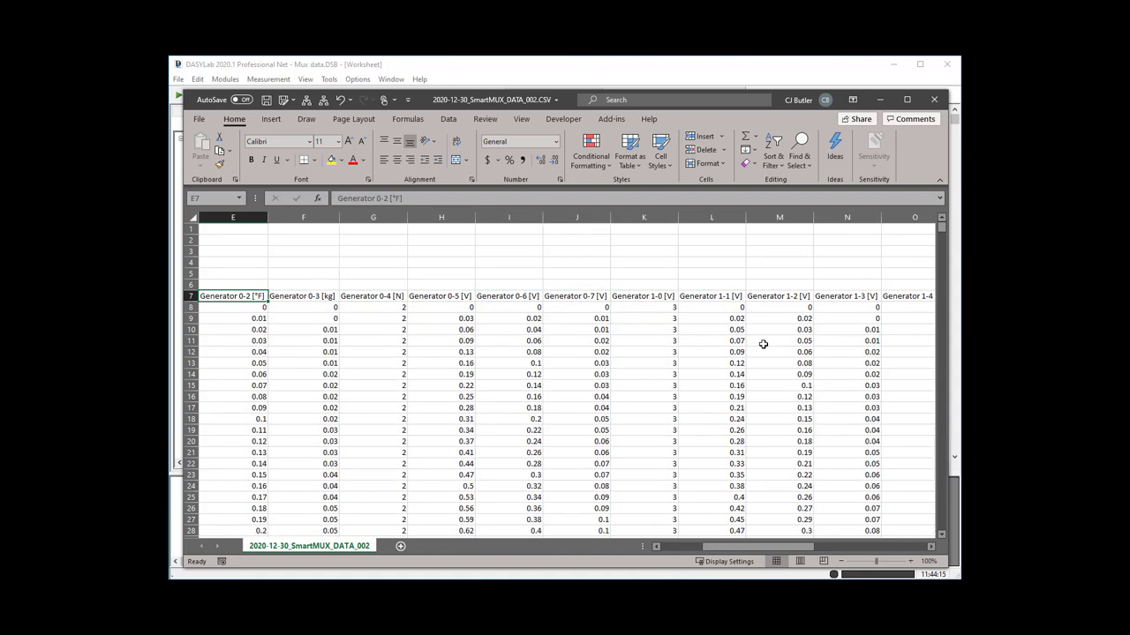
{"action": "key", "text": "Left"}
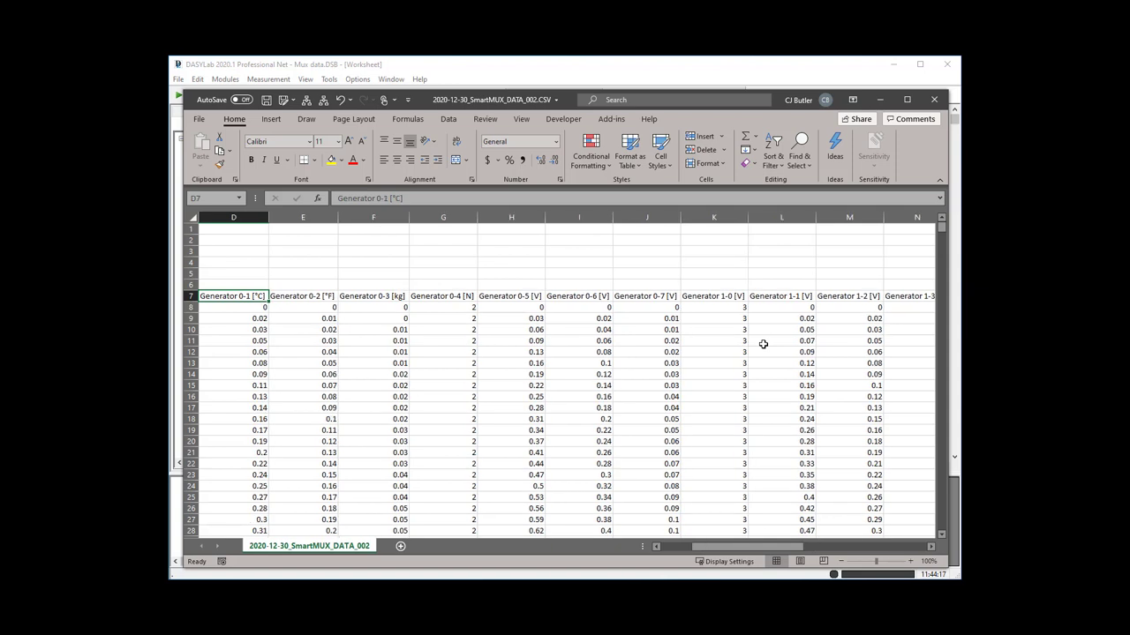
{"action": "key", "text": "Left"}
{"action": "key", "text": "Left"}
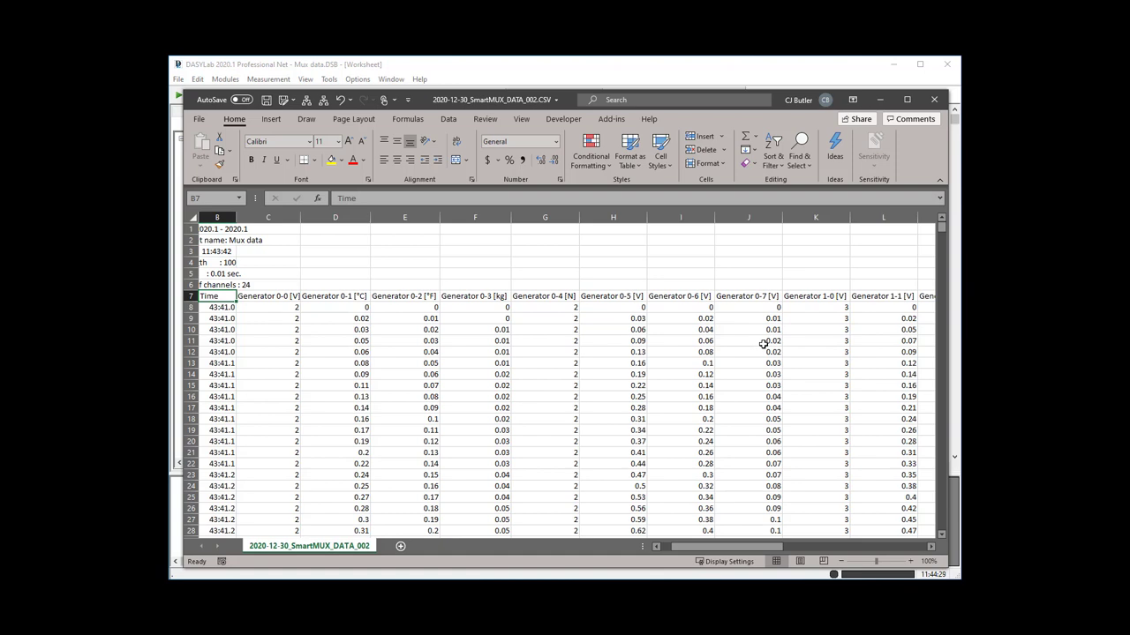
{"action": "left_click", "coordinate": [879, 100]}
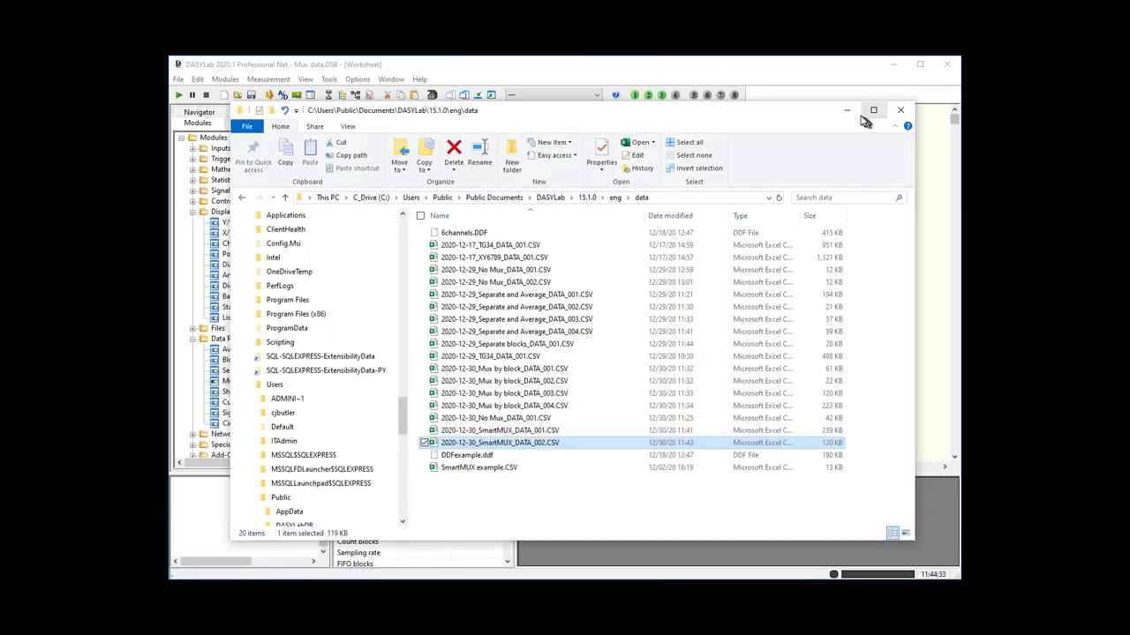
{"action": "left_click", "coordinate": [849, 111]}
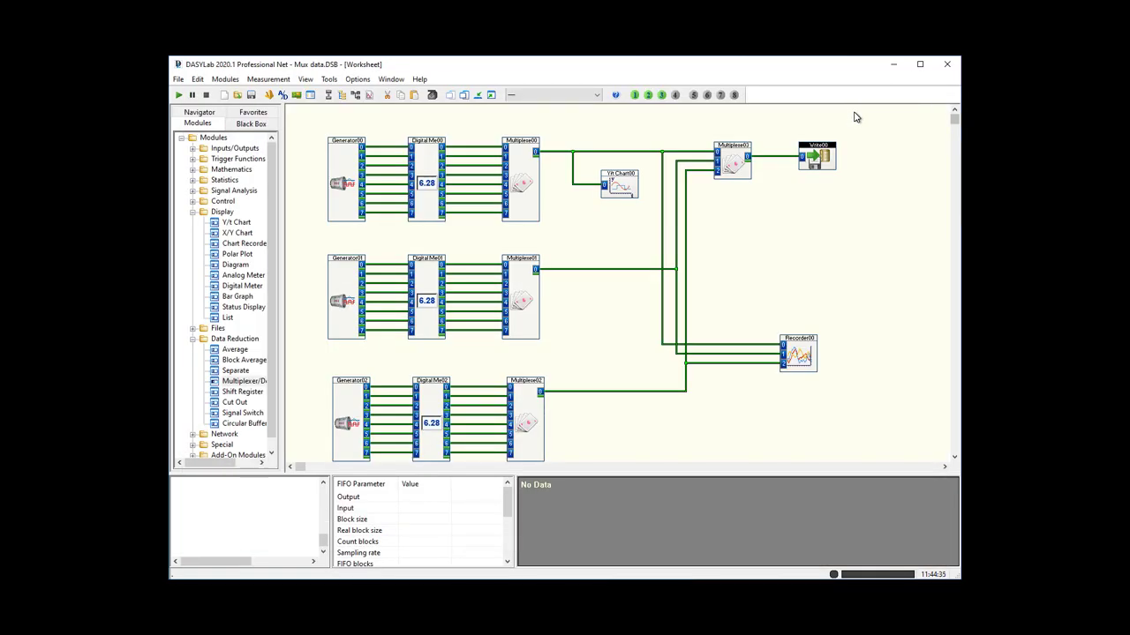
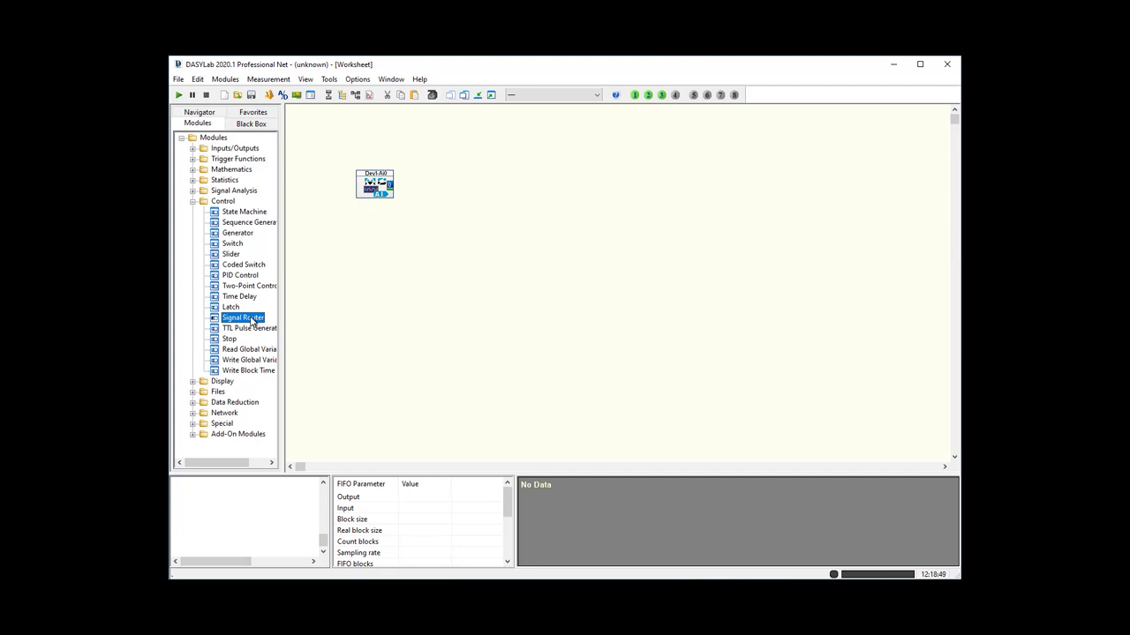
Place a time controlled Signal Router module beside the Dev1 analog input module and give it five outputs, 0 to 4
{"action": "left_click_drag", "start_coordinate": [252, 319], "coordinate": [465, 176]}
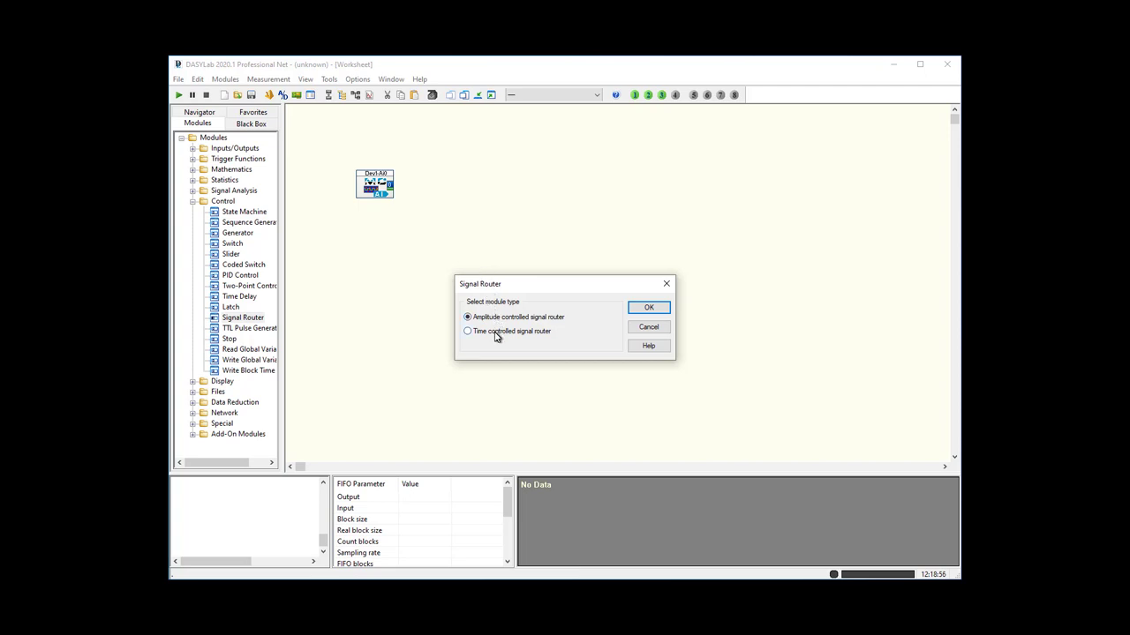
{"action": "left_click", "coordinate": [653, 311]}
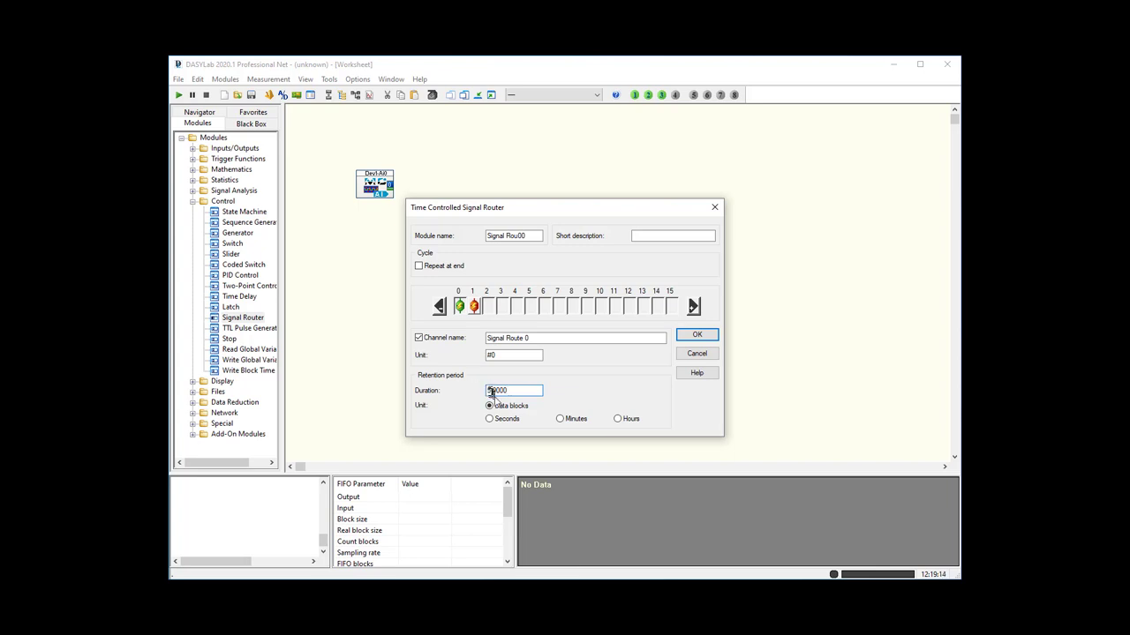
{"action": "left_click", "coordinate": [475, 306]}
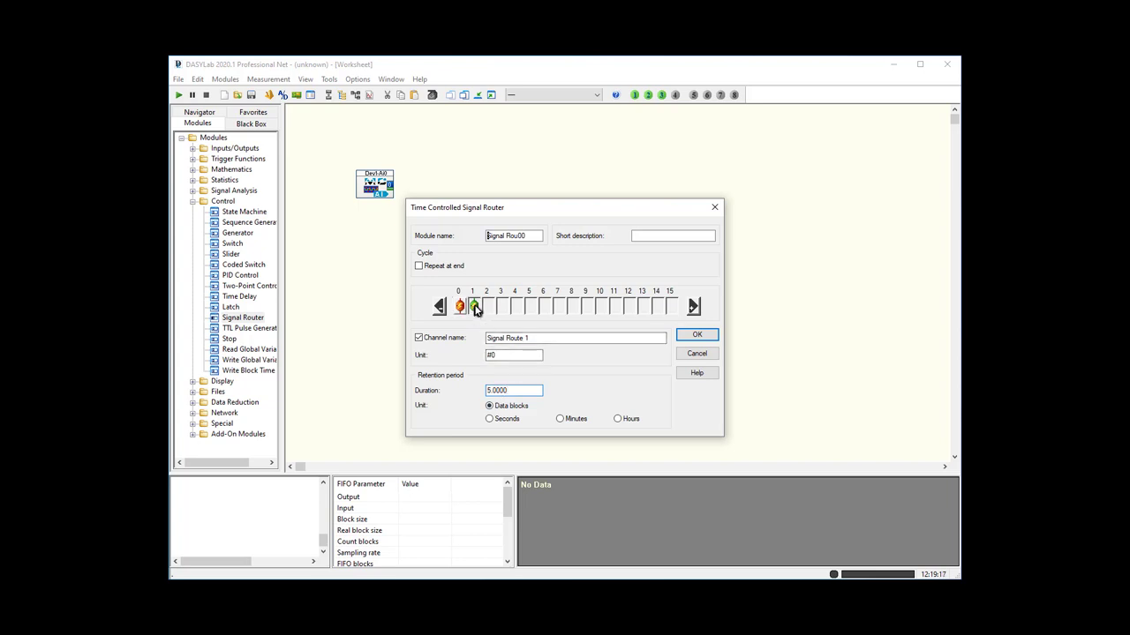
{"action": "left_click", "coordinate": [694, 307]}
{"action": "left_click", "coordinate": [694, 306]}
{"action": "left_click", "coordinate": [694, 307]}
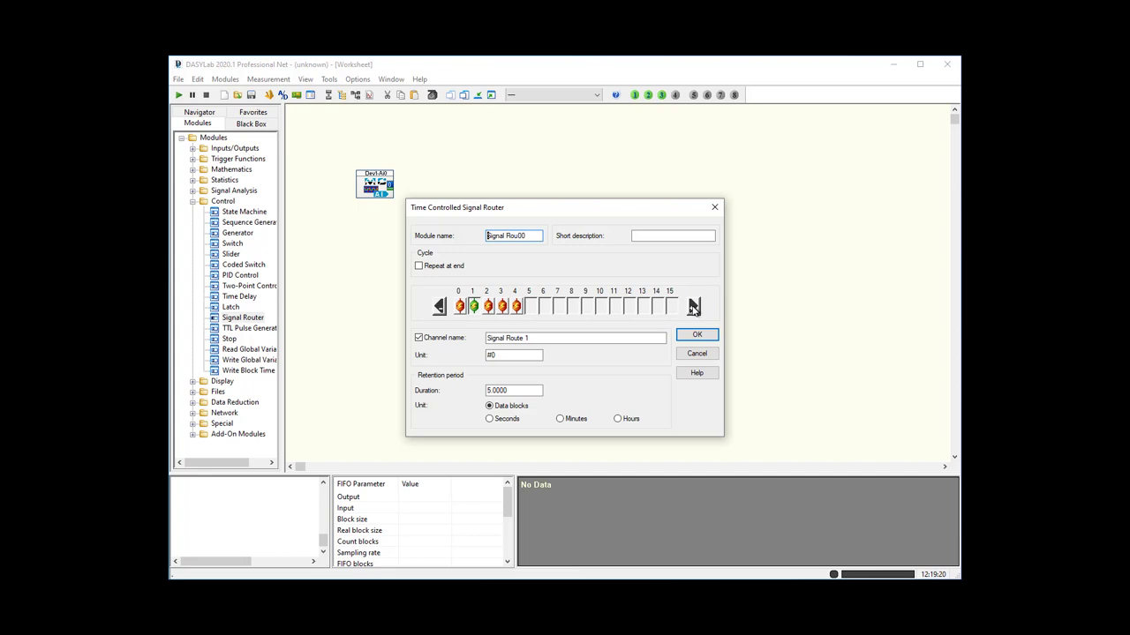
Set the router's retention durations to 1, 2 and 3 data blocks for outputs 0, 1 and 2
{"action": "left_click", "coordinate": [459, 306]}
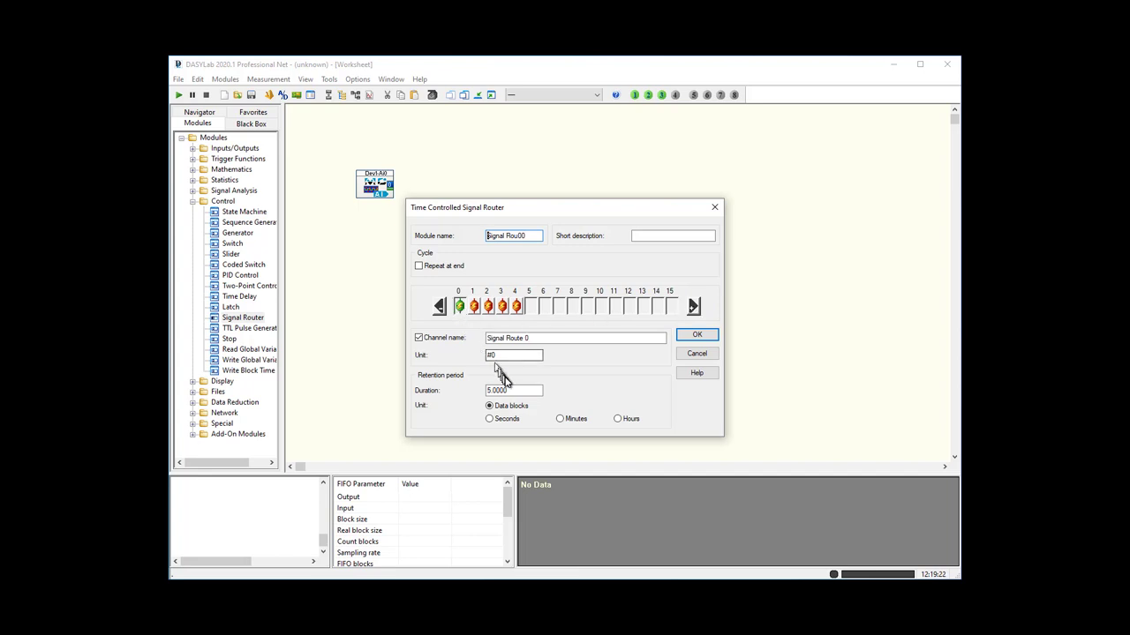
{"action": "left_click", "coordinate": [512, 391]}
{"action": "left_click_drag", "start_coordinate": [512, 391], "coordinate": [409, 406]}
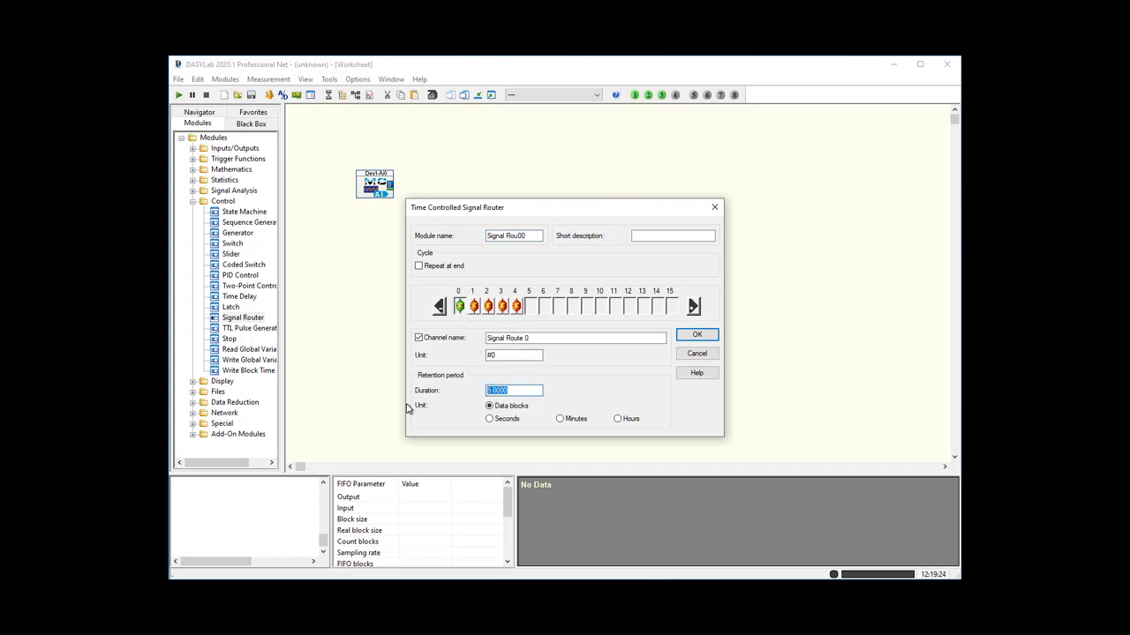
{"action": "left_click", "coordinate": [473, 306]}
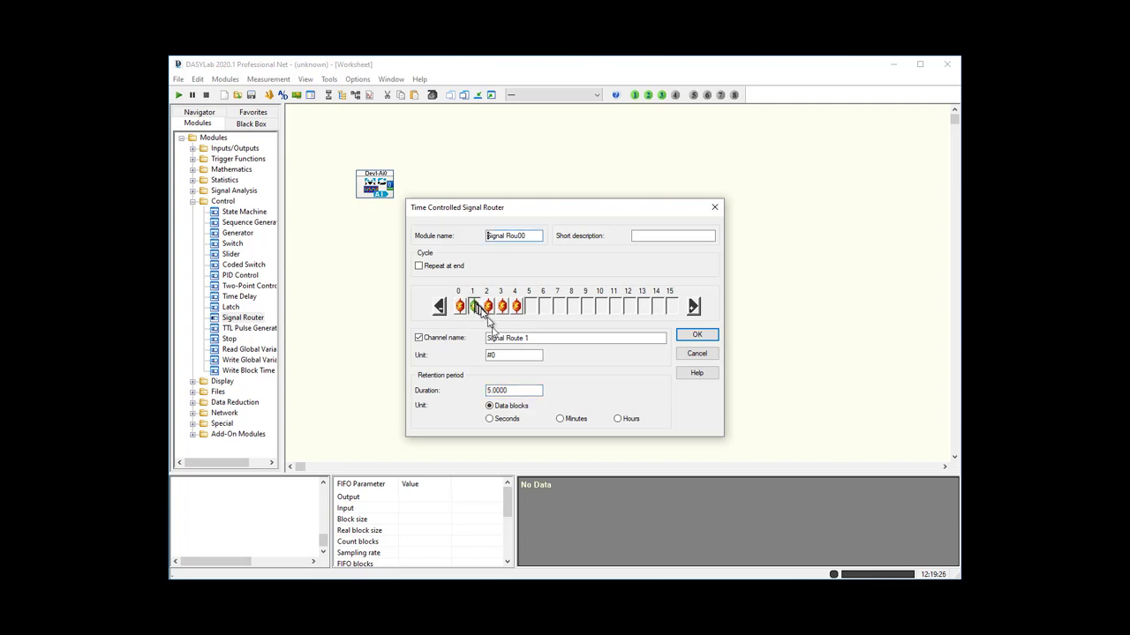
{"action": "left_click_drag", "start_coordinate": [513, 393], "coordinate": [431, 381]}
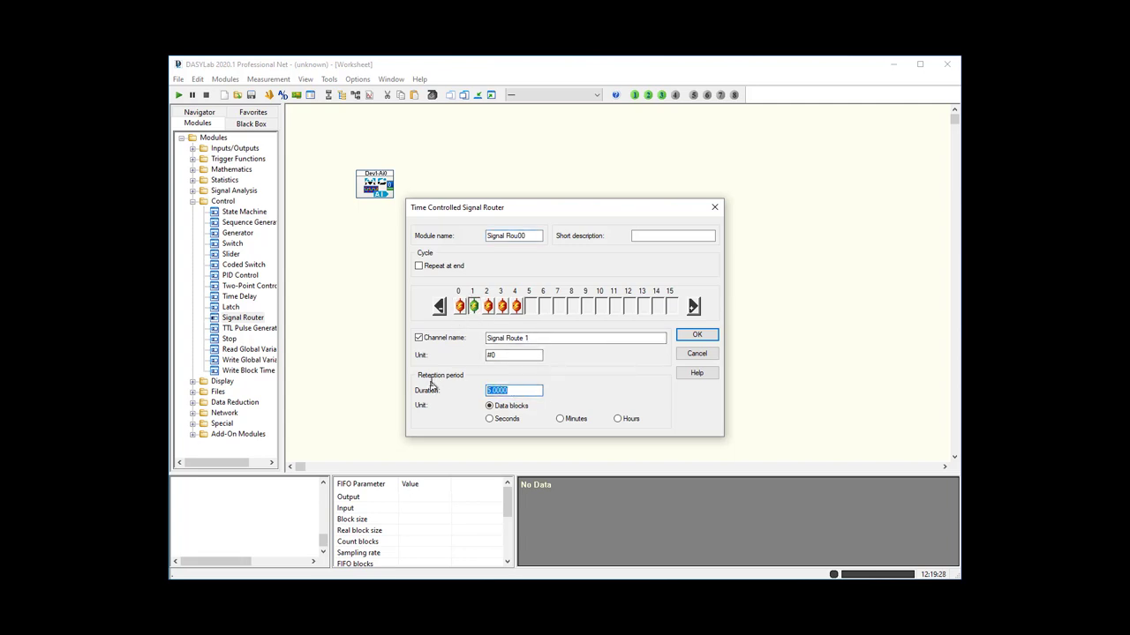
{"action": "type", "text": "2"}
{"action": "left_click", "coordinate": [488, 306]}
{"action": "left_click_drag", "start_coordinate": [529, 391], "coordinate": [419, 386]}
{"action": "type", "text": "3"}
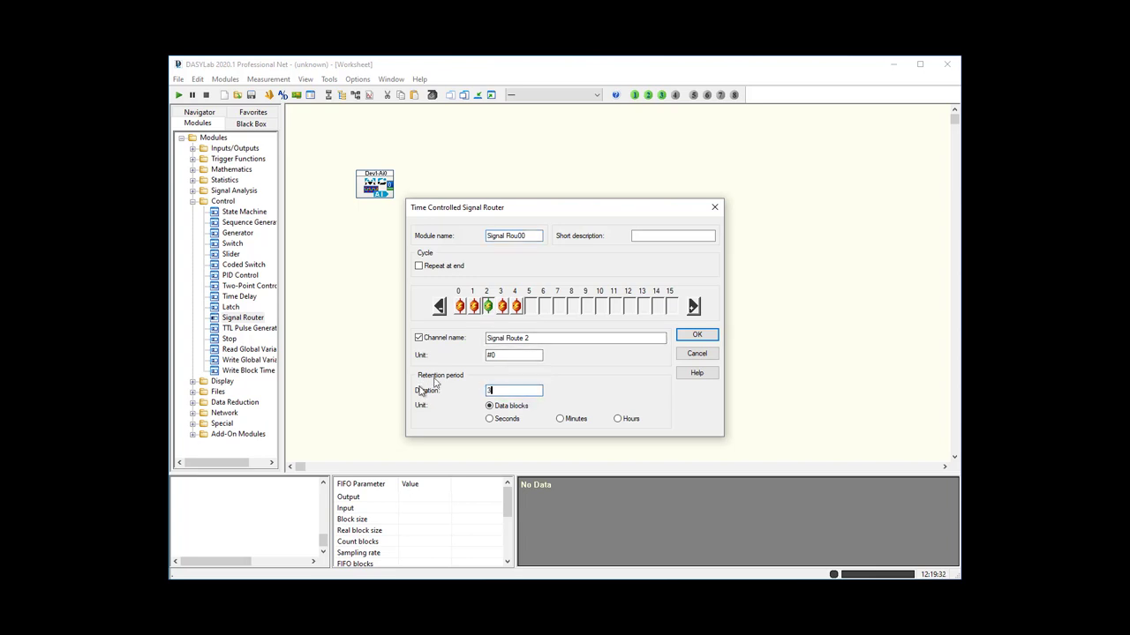
Set the retention durations of outputs 3 and 4 to 4 and 5 data blocks and enable repeating the cycle at the end
{"action": "left_click", "coordinate": [502, 306]}
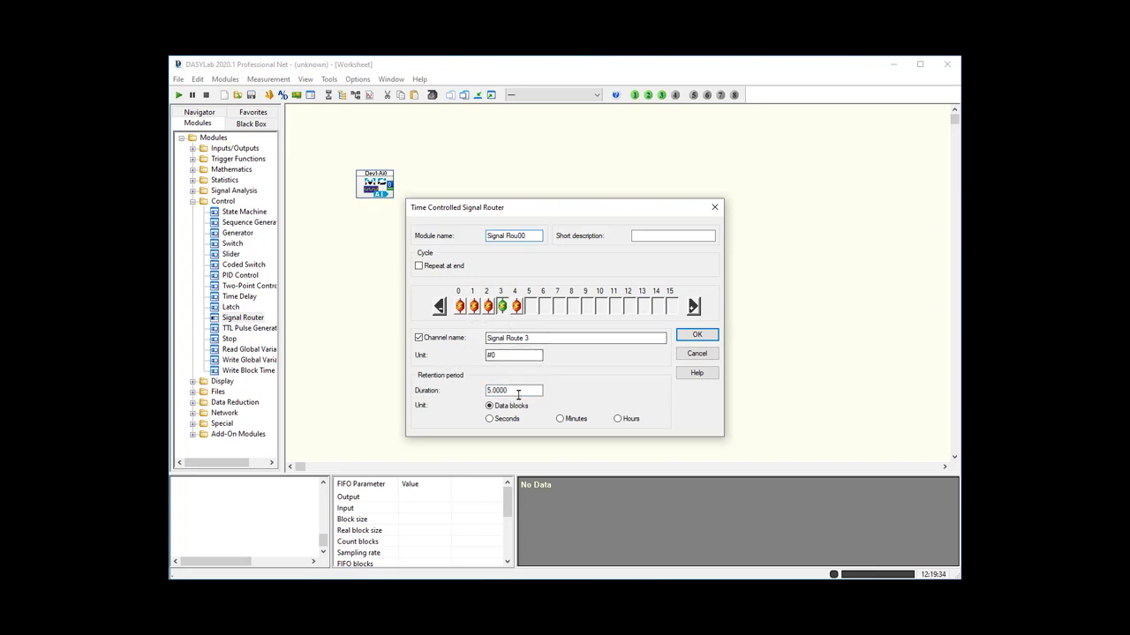
{"action": "left_click_drag", "start_coordinate": [518, 394], "coordinate": [457, 390]}
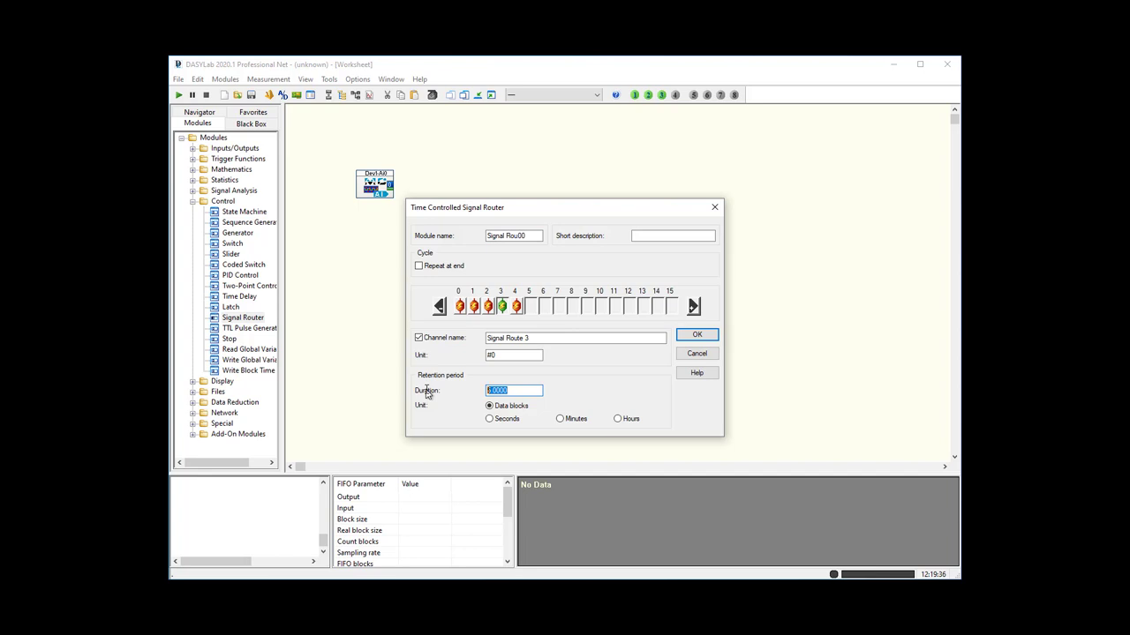
{"action": "type", "text": "4"}
{"action": "left_click", "coordinate": [517, 306]}
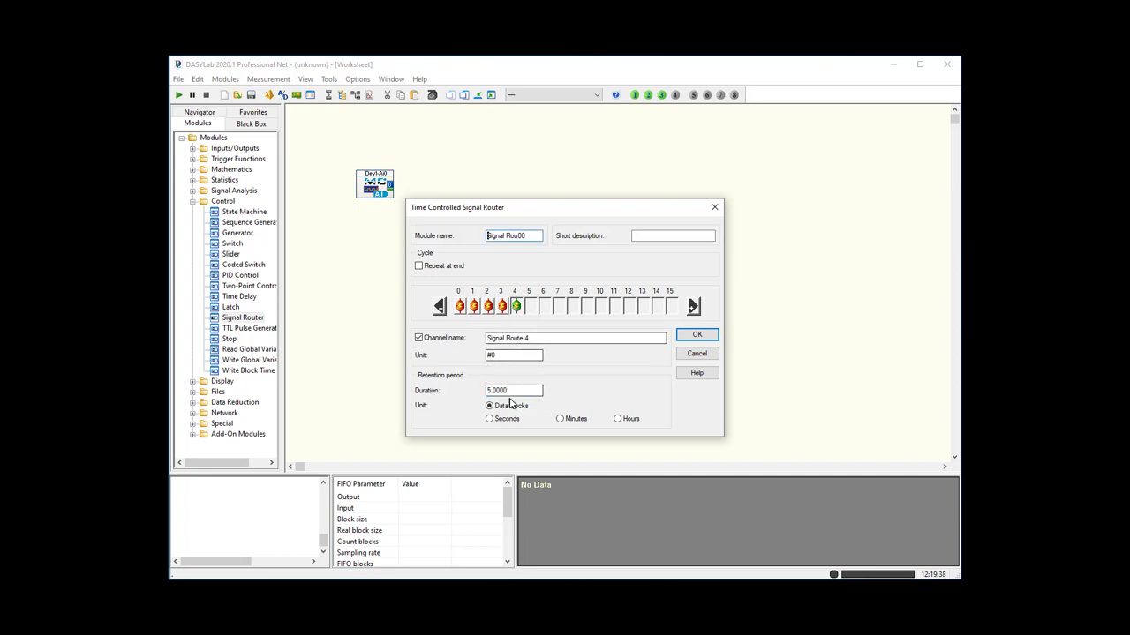
{"action": "left_click_drag", "start_coordinate": [523, 391], "coordinate": [461, 393]}
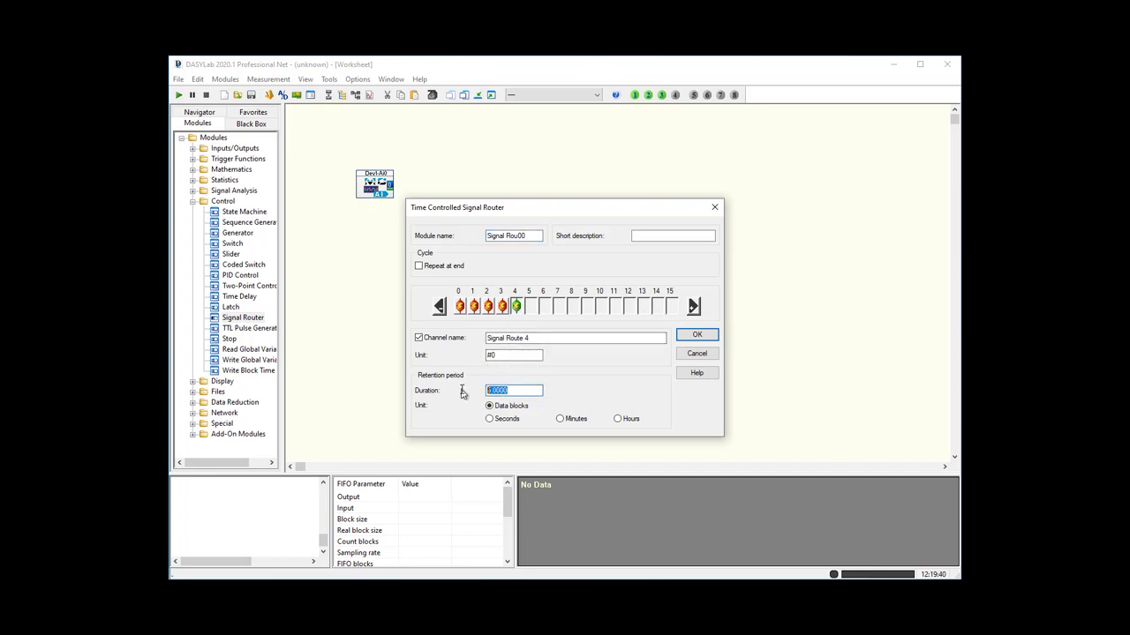
{"action": "type", "text": "5"}
{"action": "left_click", "coordinate": [459, 306]}
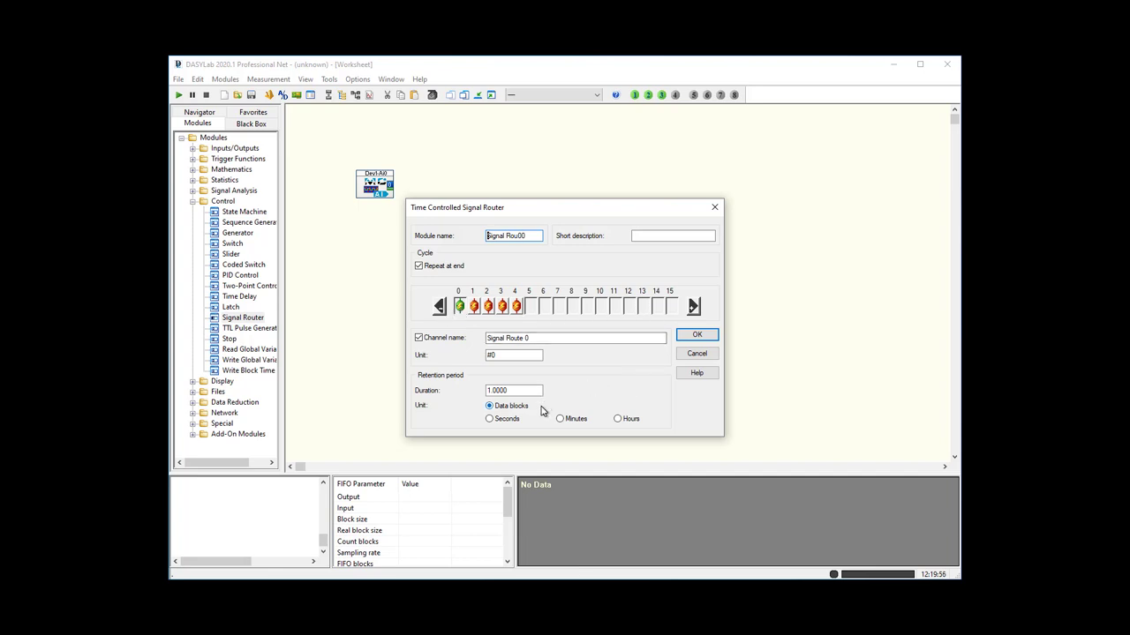
Disable the custom channel name on router outputs 0 to 4
{"action": "left_click", "coordinate": [530, 338]}
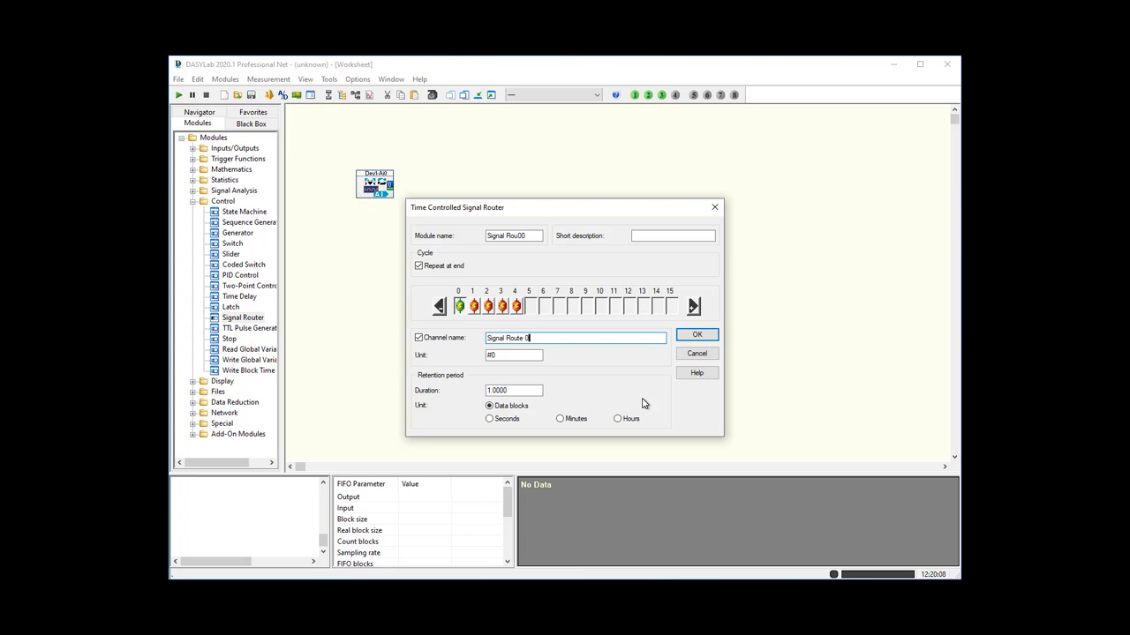
{"action": "left_click", "coordinate": [419, 339]}
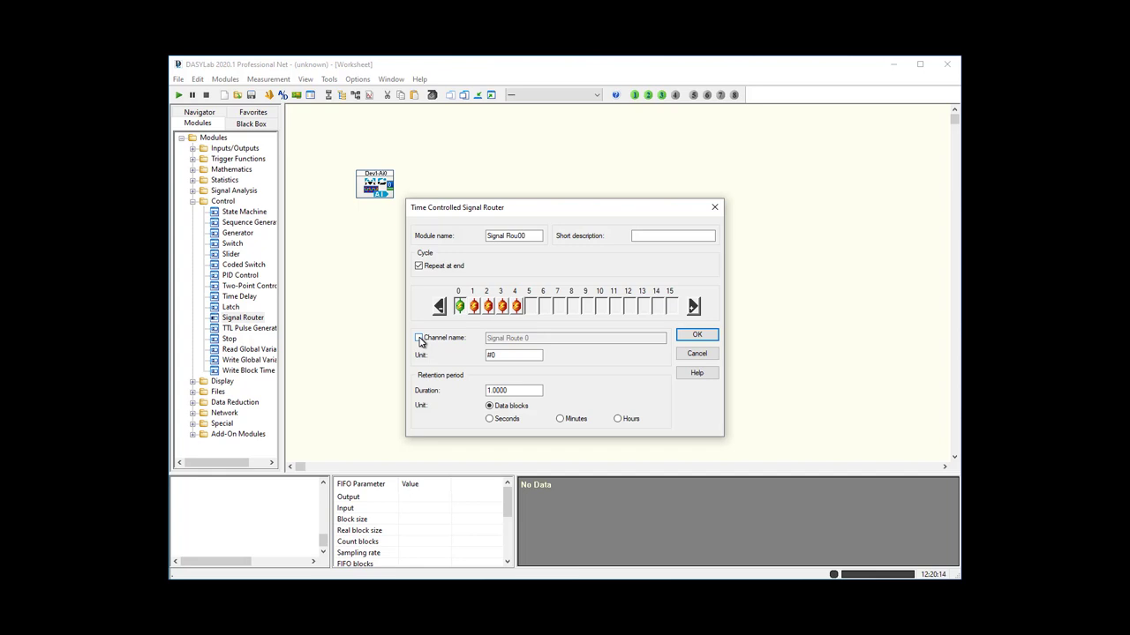
{"action": "left_click", "coordinate": [473, 307]}
{"action": "left_click", "coordinate": [487, 306]}
{"action": "left_click", "coordinate": [501, 306]}
{"action": "left_click", "coordinate": [517, 308]}
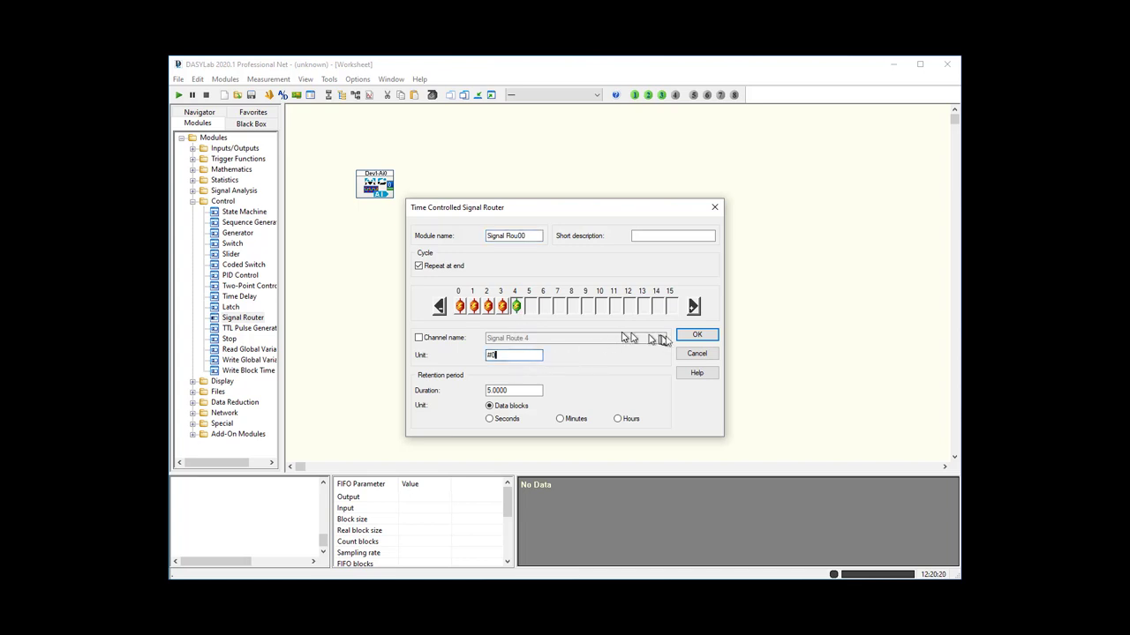
Accept the time controlled router's settings and connect the Dev1 analog input's output to the router's input
{"action": "left_click", "coordinate": [698, 334]}
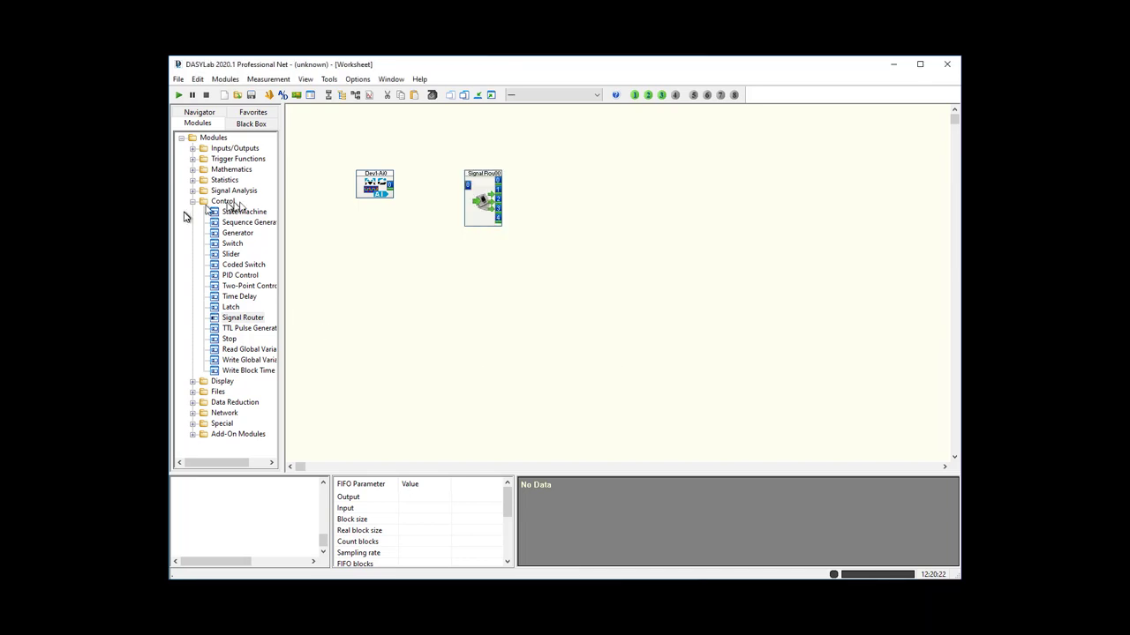
{"action": "mouse_move", "coordinate": [468, 185]}
{"action": "left_mouse_down"}
{"action": "mouse_move", "coordinate": [380, 181]}
{"action": "mouse_move", "coordinate": [468, 185]}
{"action": "left_mouse_up"}
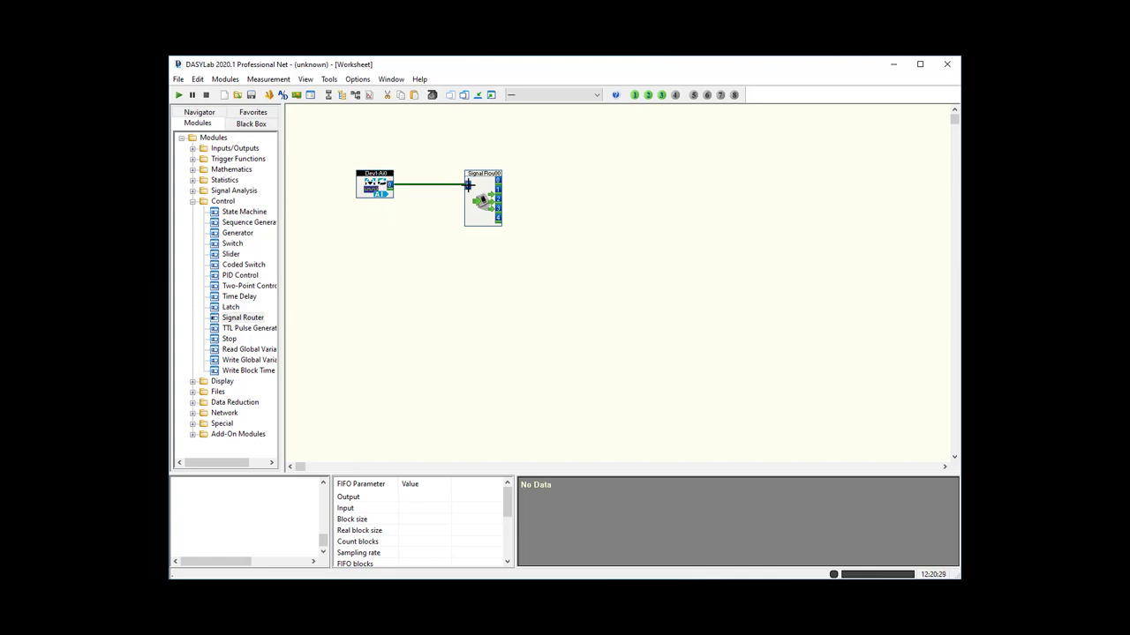
Place a Chart Recorder with five inputs, 0 to 4, beside the Signal Router and dock it onto the router's five outputs
{"action": "left_click", "coordinate": [194, 202]}
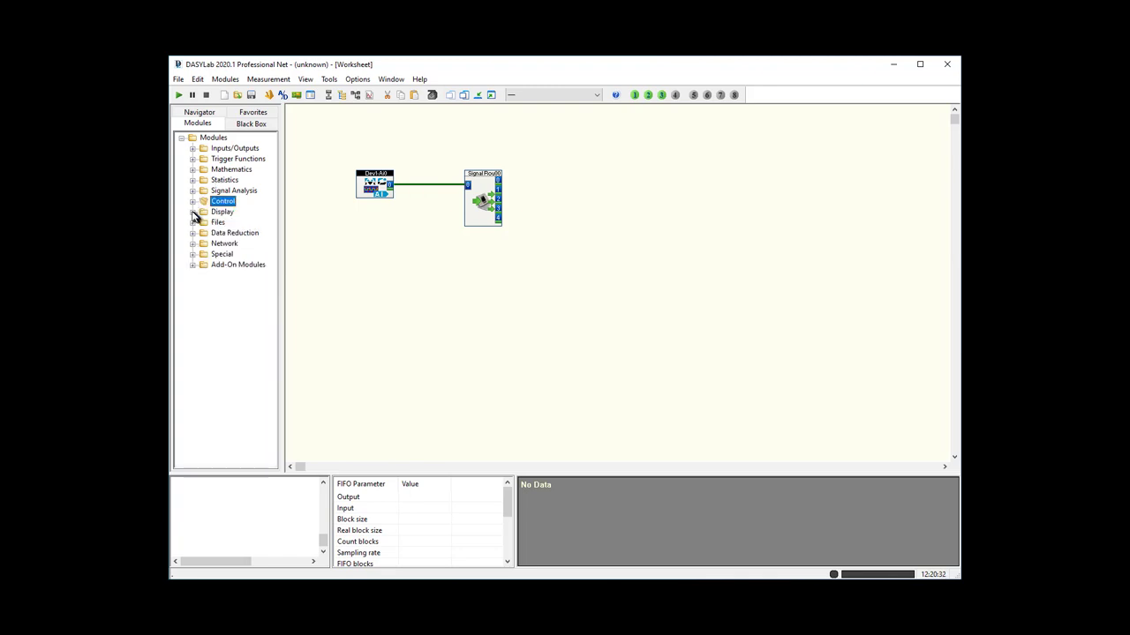
{"action": "left_click", "coordinate": [193, 213]}
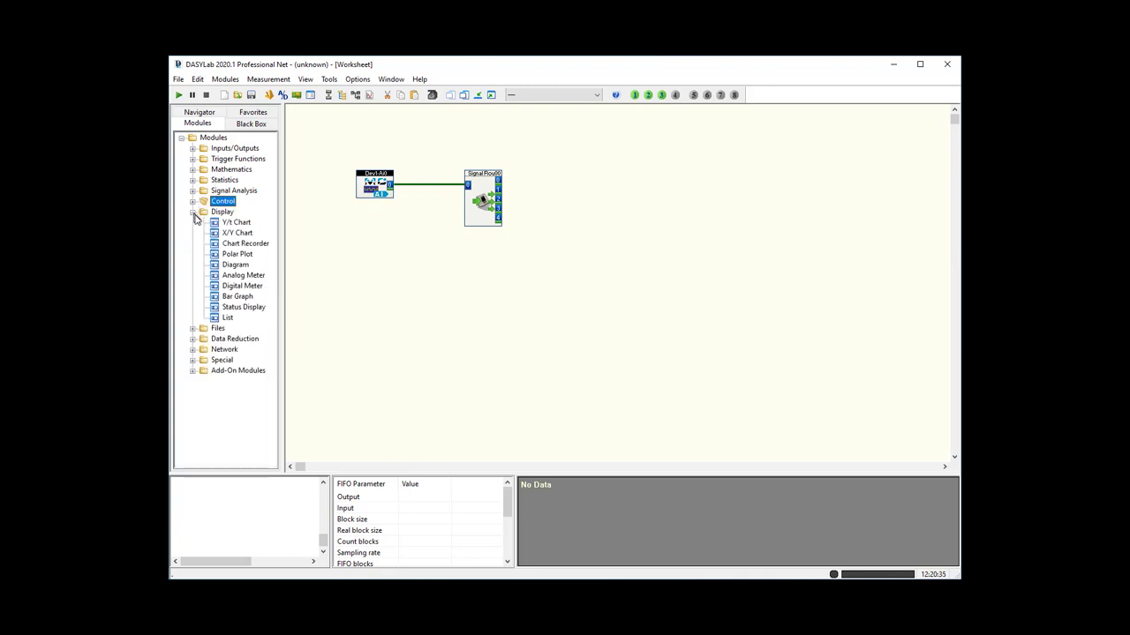
{"action": "left_click", "coordinate": [240, 244]}
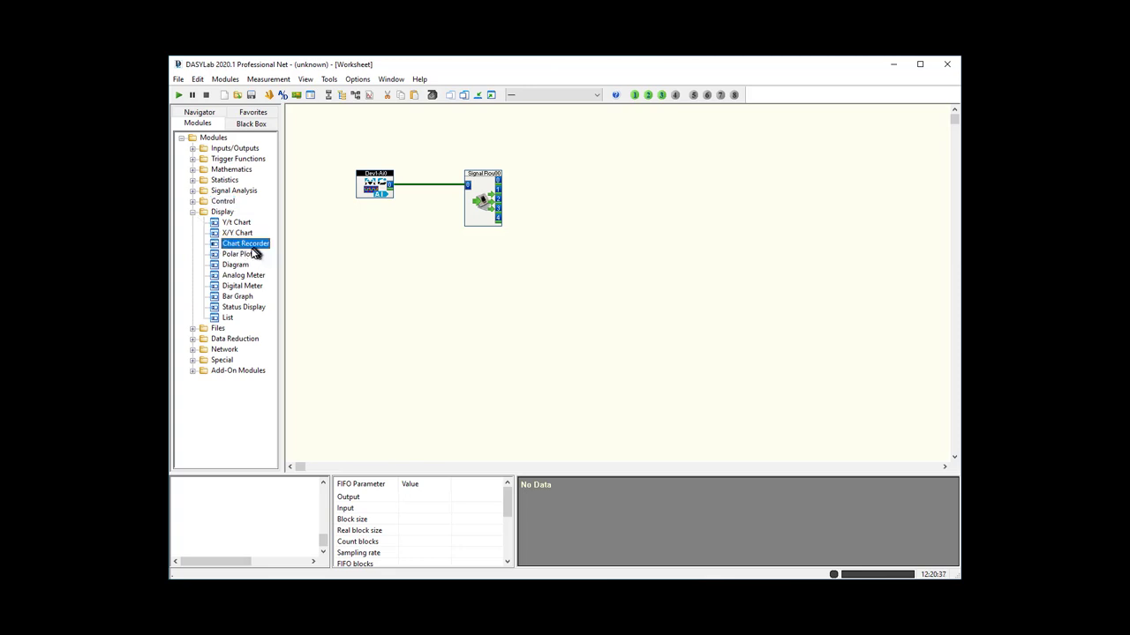
{"action": "left_click_drag", "start_coordinate": [240, 249], "coordinate": [555, 182]}
{"action": "left_click", "coordinate": [691, 344]}
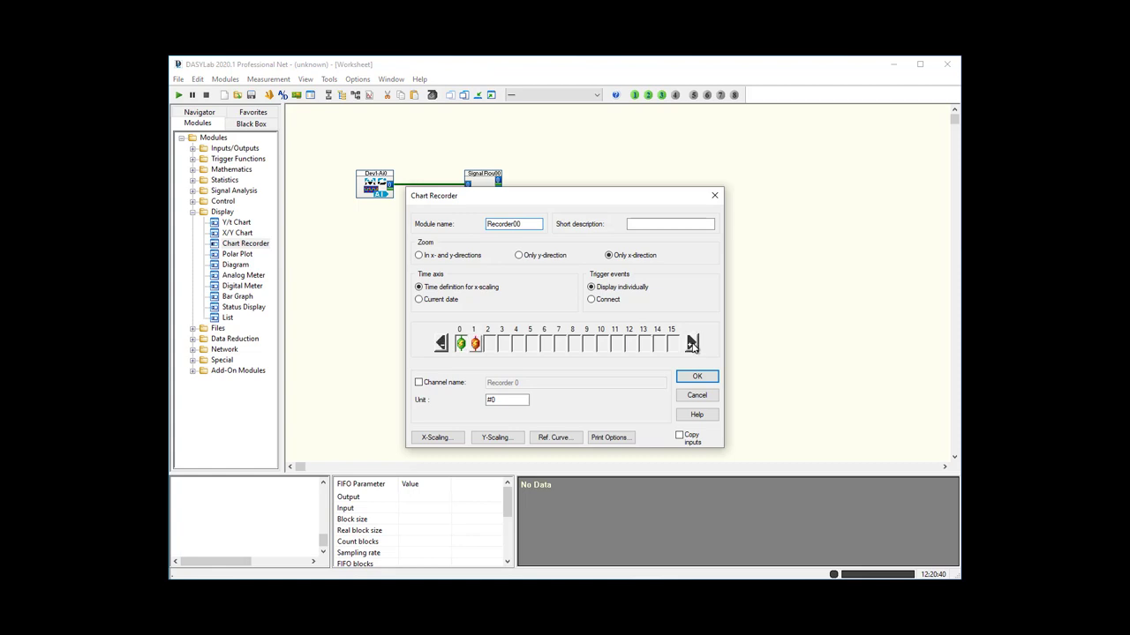
{"action": "left_click", "coordinate": [691, 343]}
{"action": "left_click", "coordinate": [691, 343]}
{"action": "left_click_drag", "start_coordinate": [547, 196], "coordinate": [547, 248]}
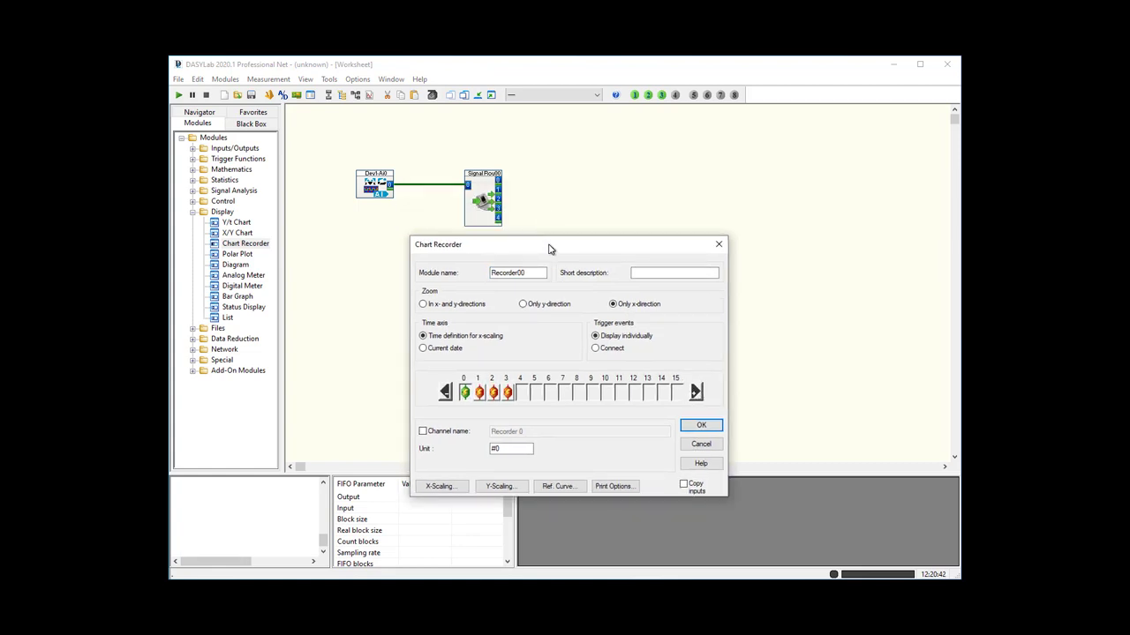
{"action": "left_click", "coordinate": [696, 393]}
{"action": "left_click", "coordinate": [701, 425]}
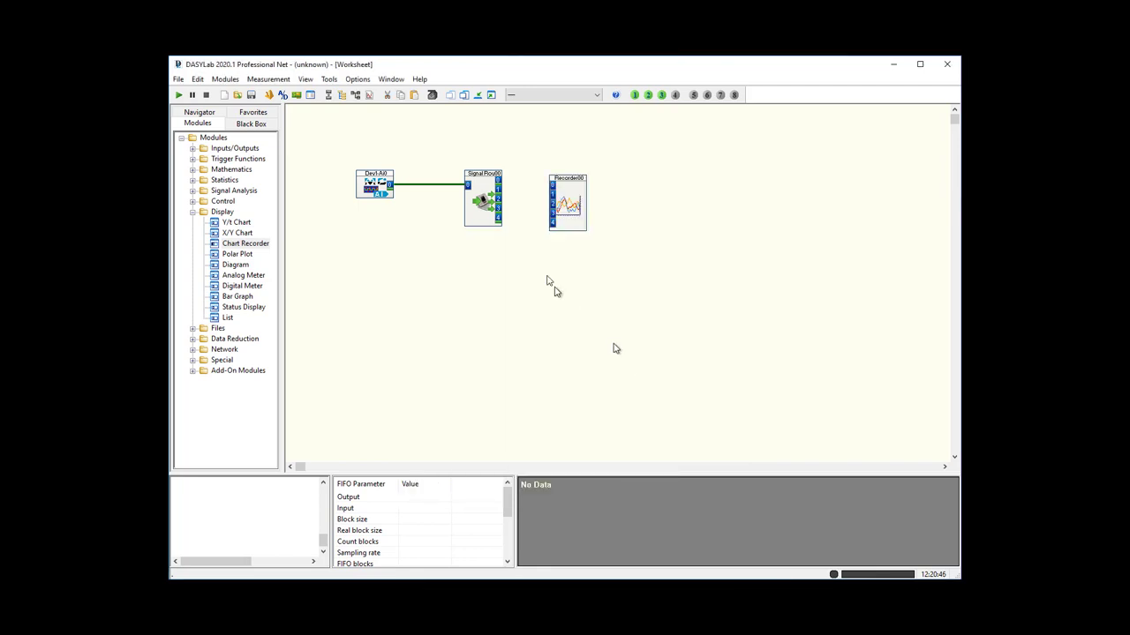
{"action": "left_click_drag", "start_coordinate": [575, 189], "coordinate": [547, 194]}
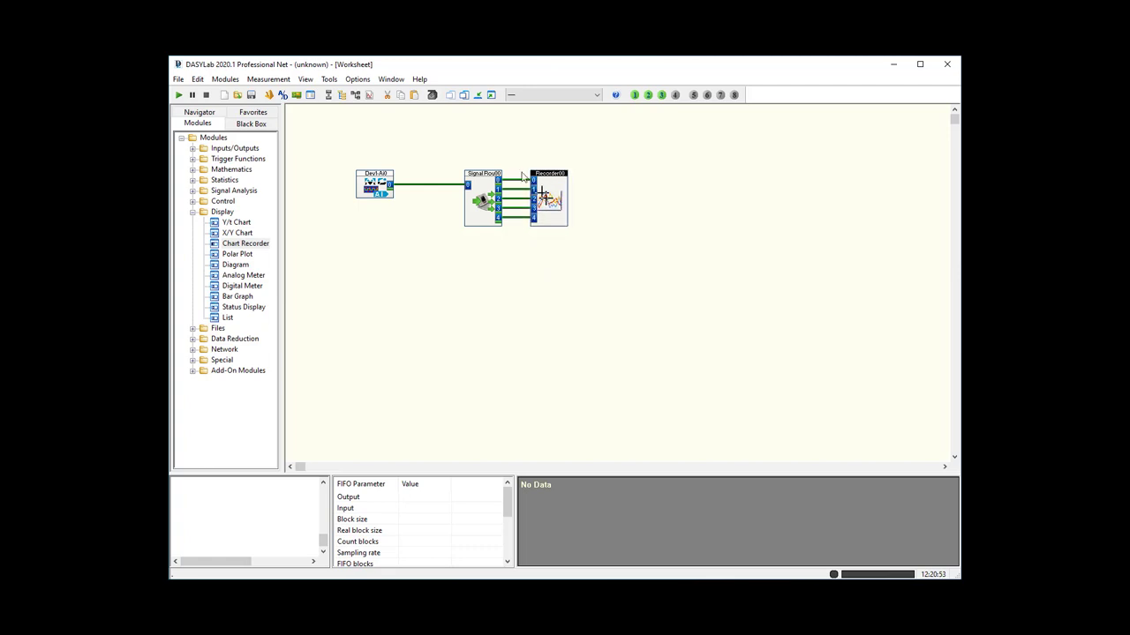
Show the chart recorder's display window, move it below the modules and enlarge it
{"action": "left_click", "coordinate": [492, 95]}
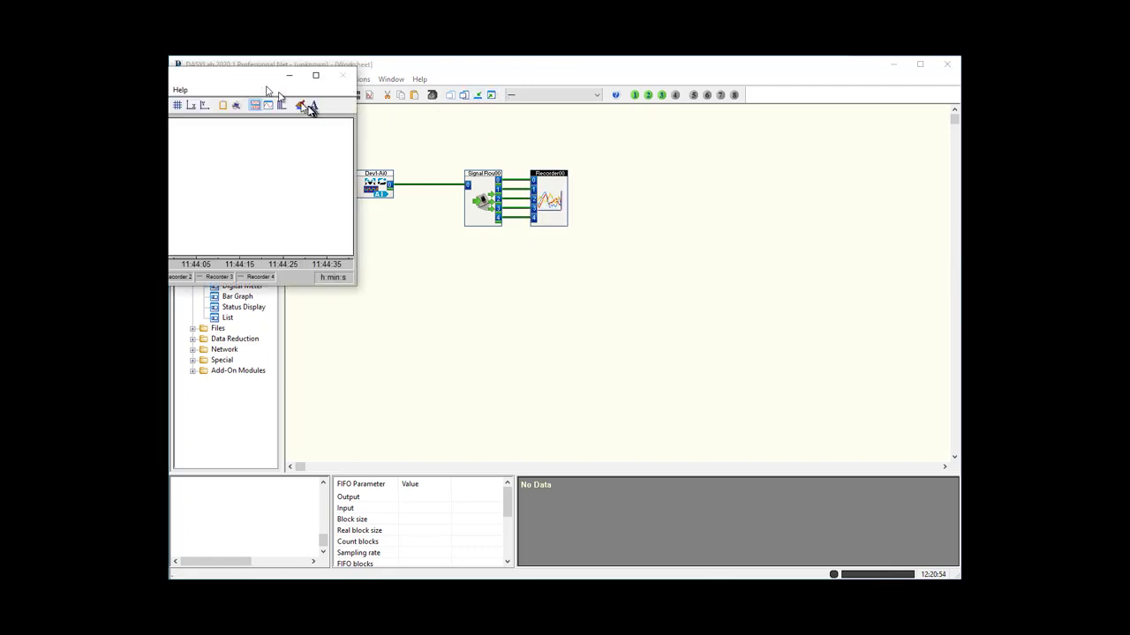
{"action": "left_click_drag", "start_coordinate": [245, 81], "coordinate": [784, 321]}
{"action": "left_click_drag", "start_coordinate": [617, 312], "coordinate": [364, 236]}
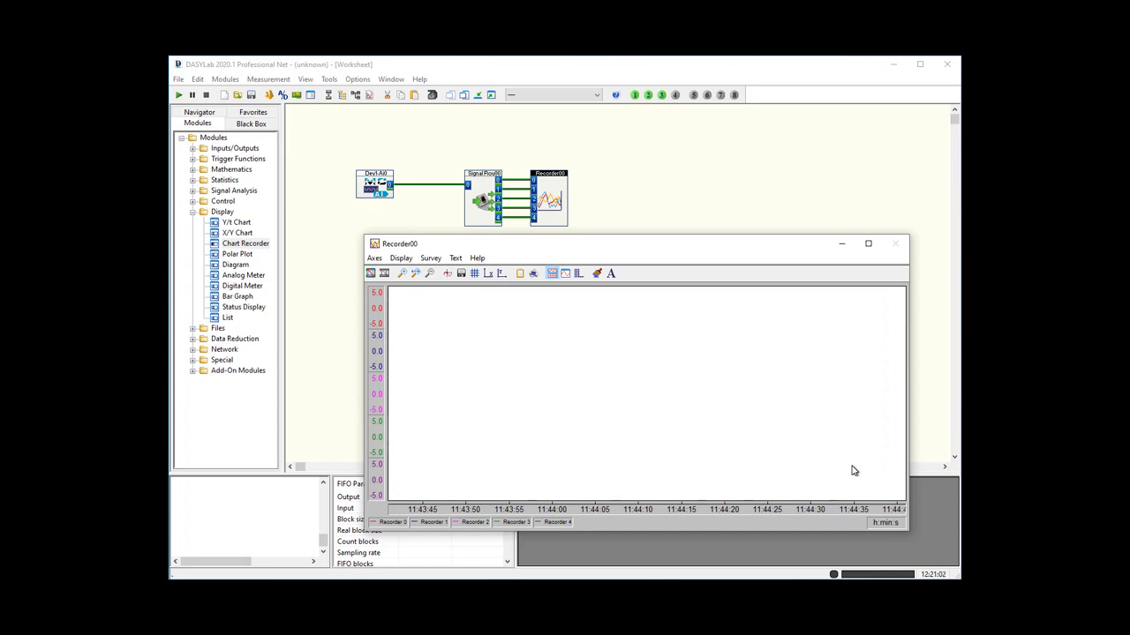
Check the Dev1 analog input's sampling rate and block size settings
{"action": "double_click", "coordinate": [375, 184]}
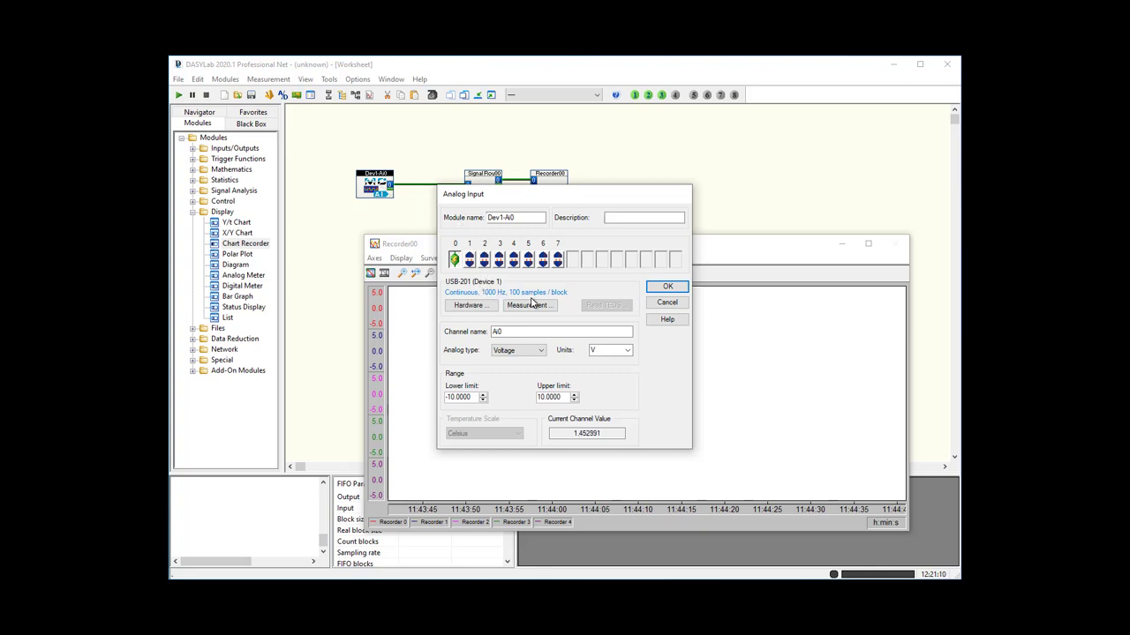
{"action": "left_click", "coordinate": [668, 287]}
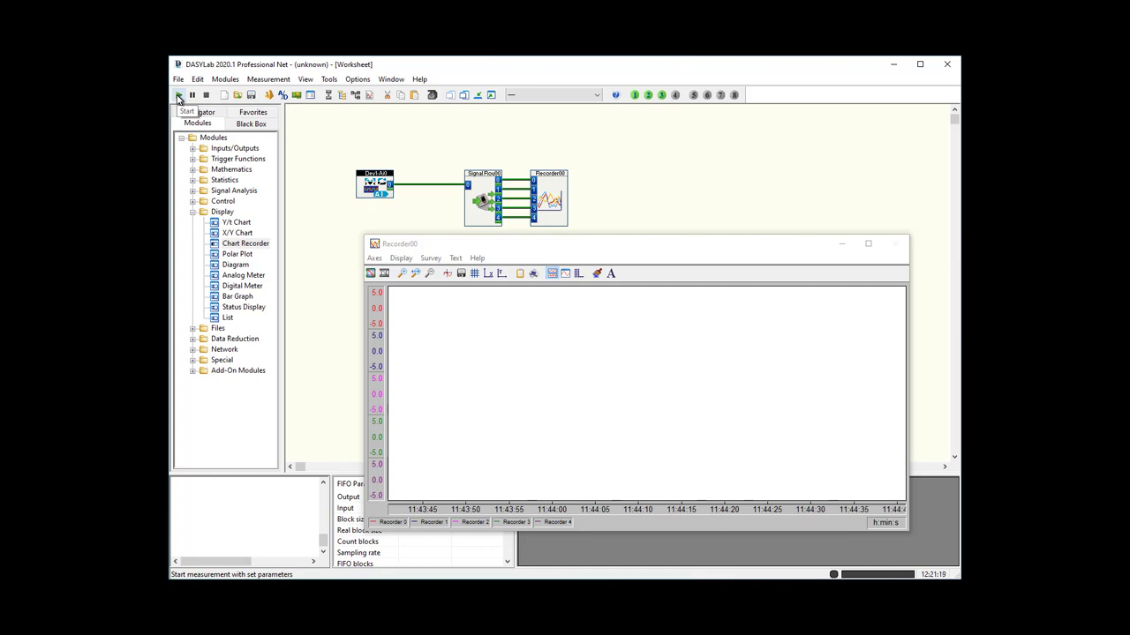
Start the measurement and zoom the chart recorder in on the newest part of the five traces
{"action": "left_click", "coordinate": [178, 95]}
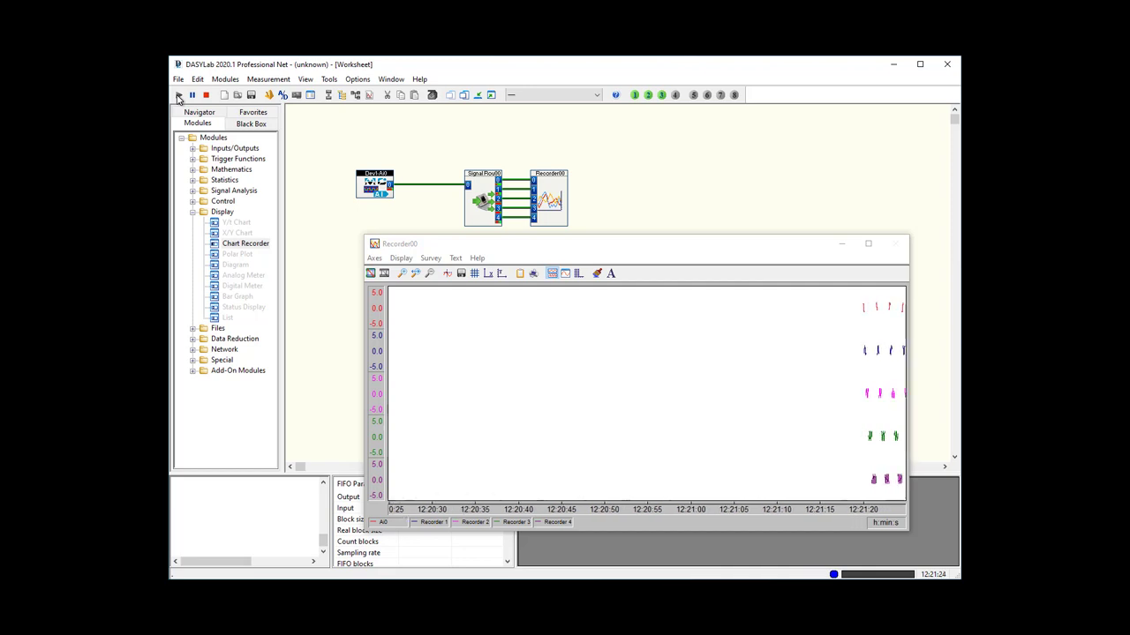
{"action": "left_click", "coordinate": [411, 264]}
{"action": "left_click_drag", "start_coordinate": [852, 291], "coordinate": [911, 309]}
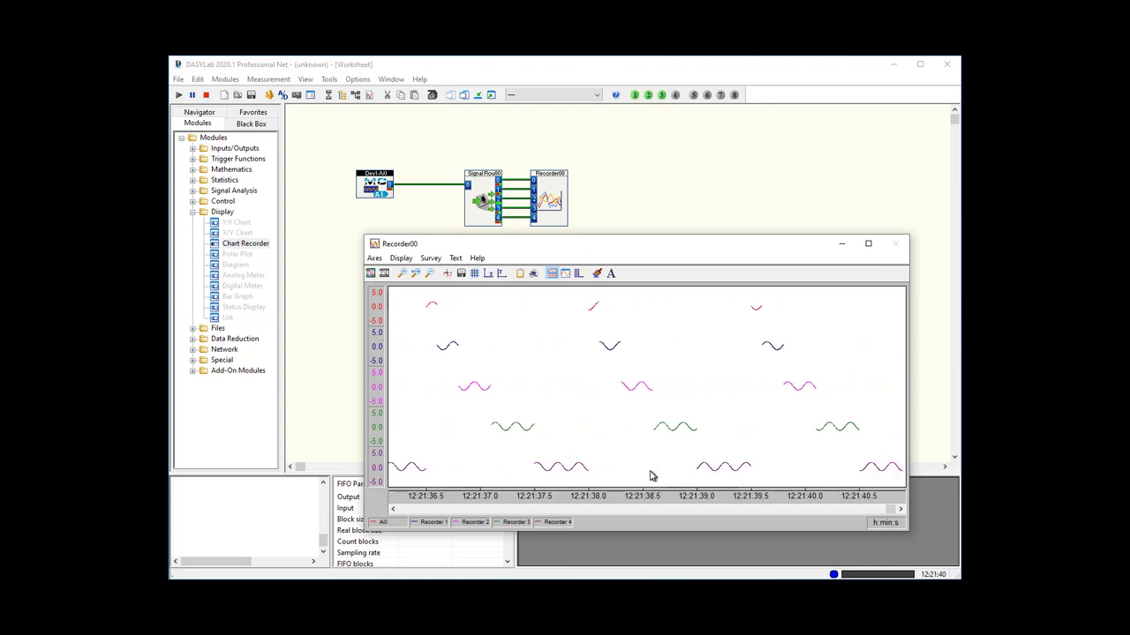
Stop the measurement, reset the chart recorder's zoom and zoom in on the beginning of the recorded traces
{"action": "left_click", "coordinate": [206, 95]}
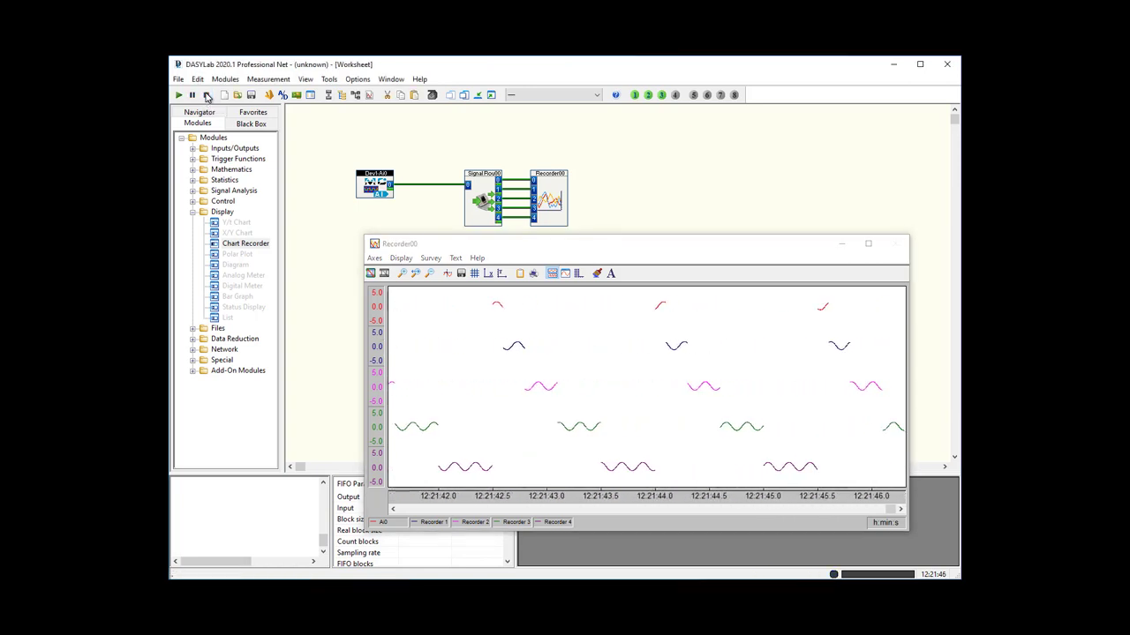
{"action": "left_click", "coordinate": [430, 275]}
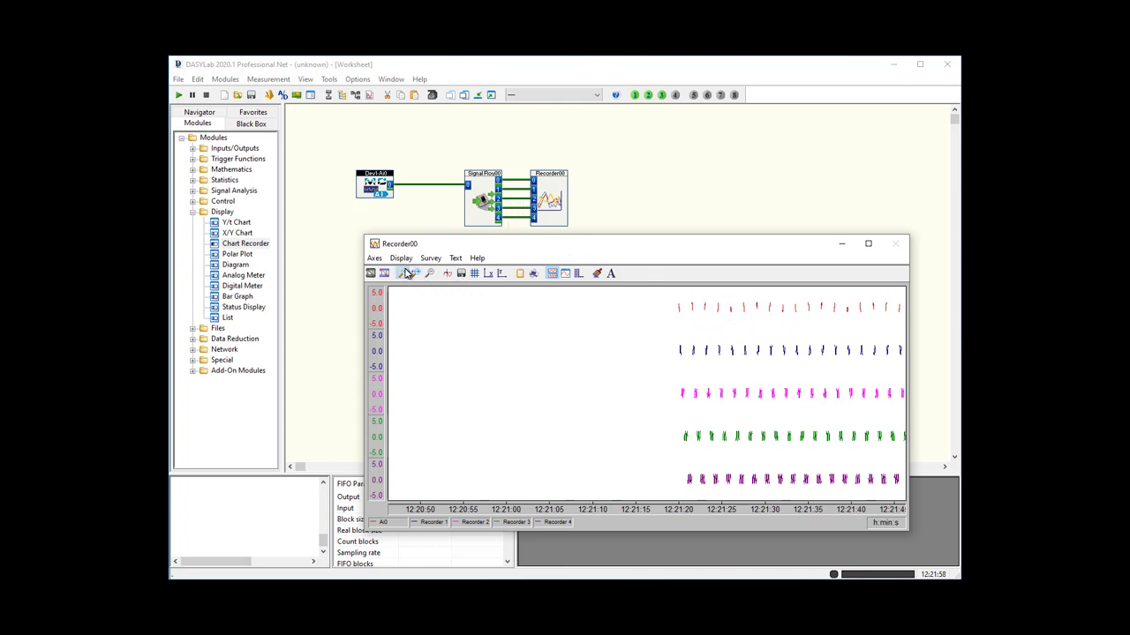
{"action": "left_click_drag", "start_coordinate": [673, 309], "coordinate": [725, 325]}
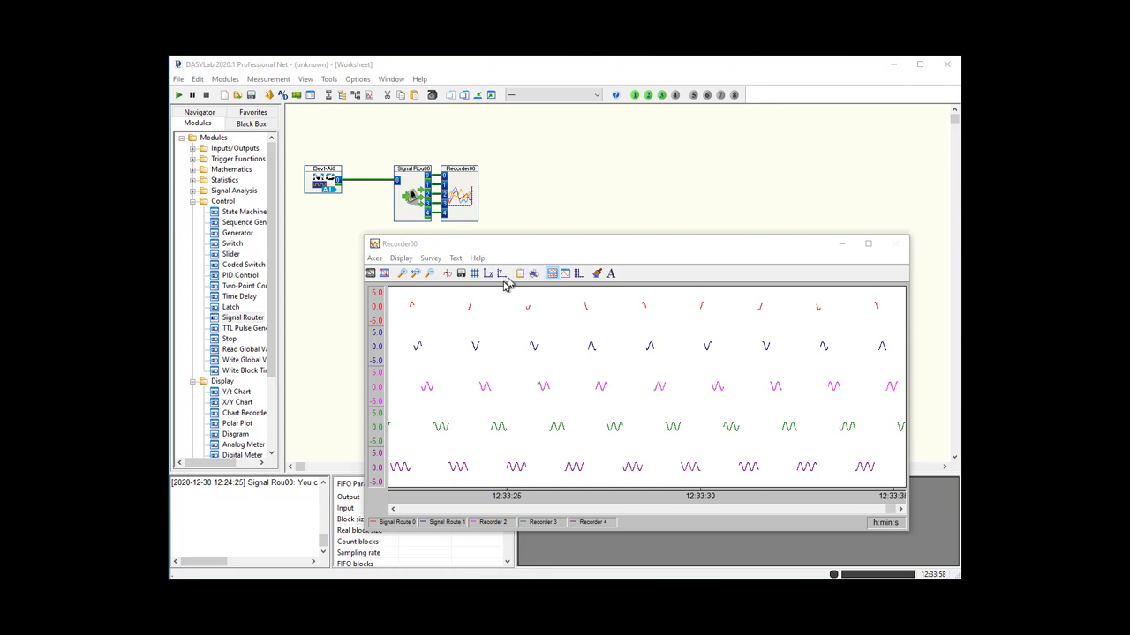
Replace the time controlled Signal Router with an amplitude controlled Signal Router that has five outputs, 0 to 4
{"action": "right_click", "coordinate": [416, 181]}
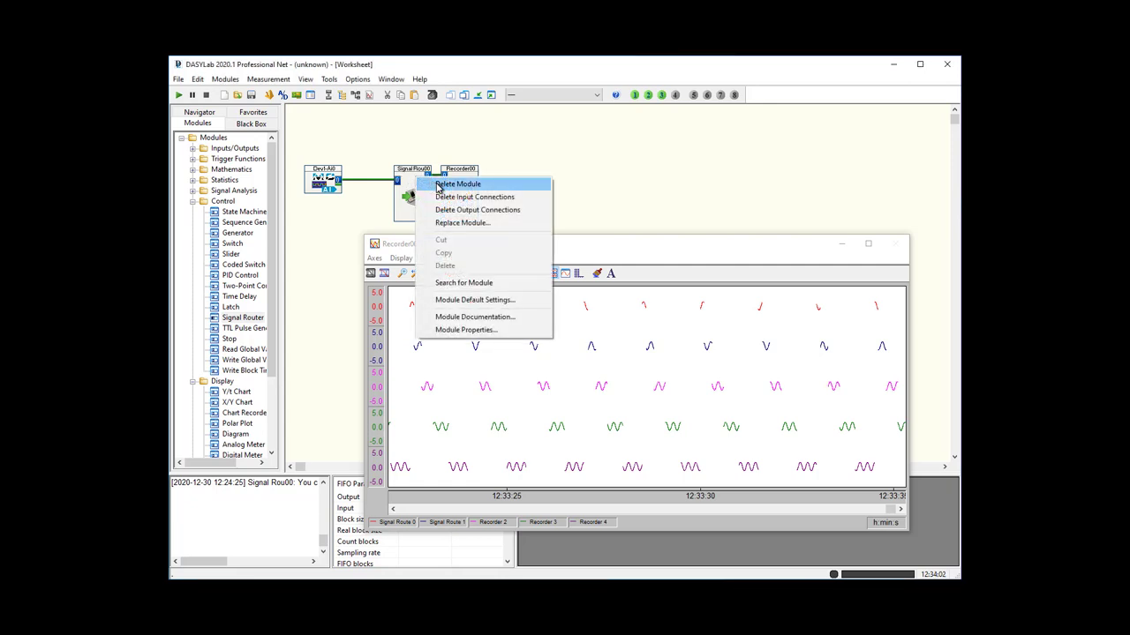
{"action": "left_click", "coordinate": [437, 184]}
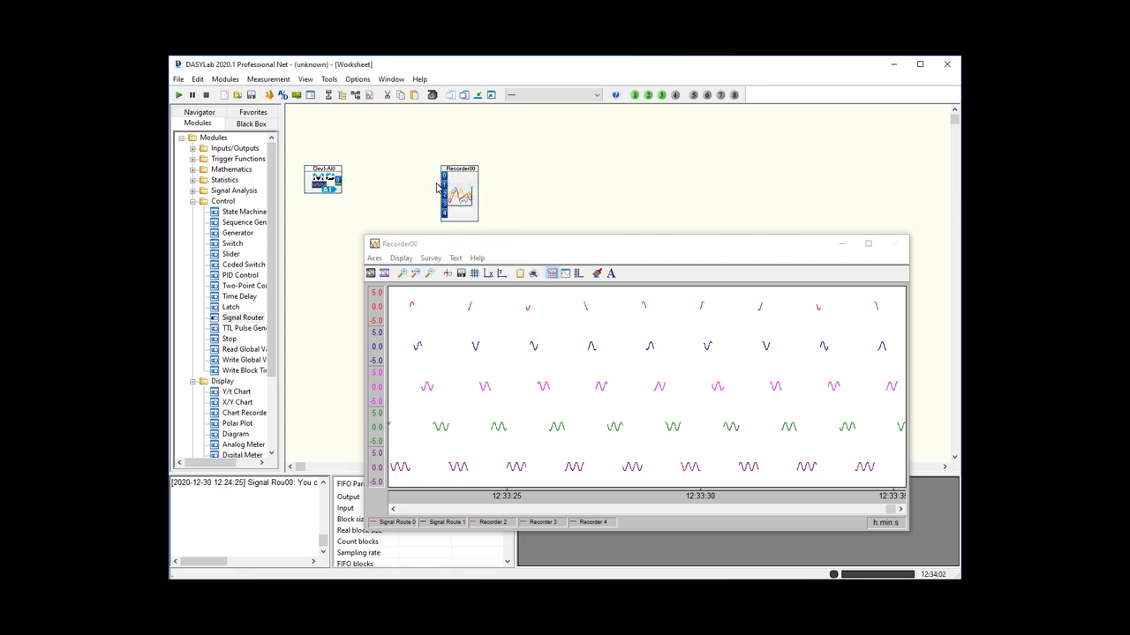
{"action": "left_click", "coordinate": [240, 317]}
{"action": "left_click_drag", "start_coordinate": [379, 236], "coordinate": [389, 169]}
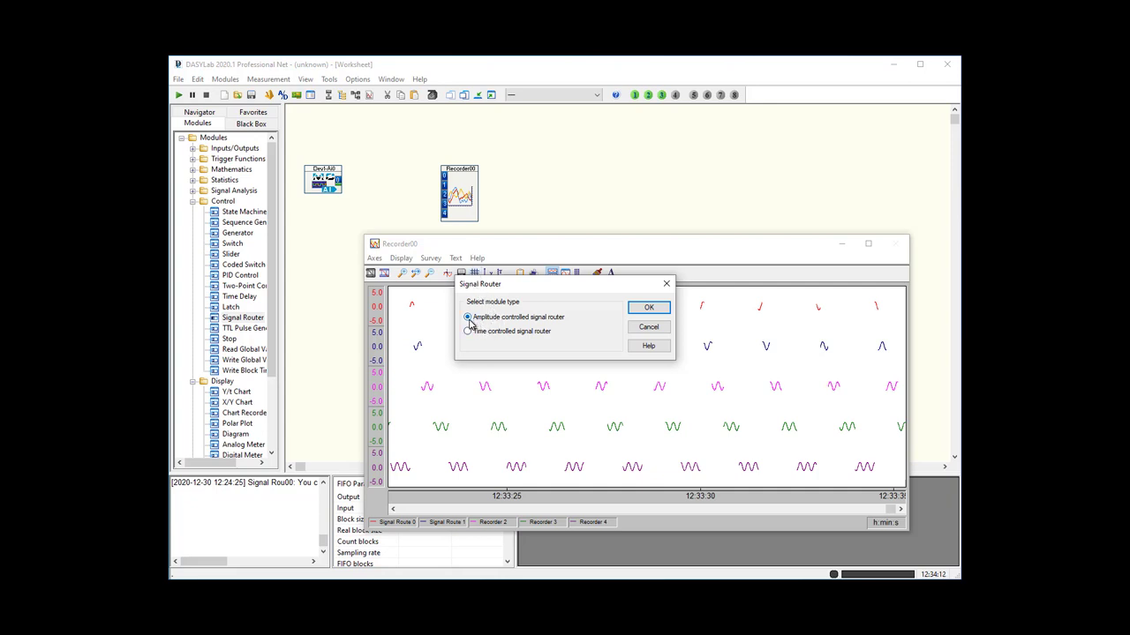
{"action": "left_click", "coordinate": [648, 308]}
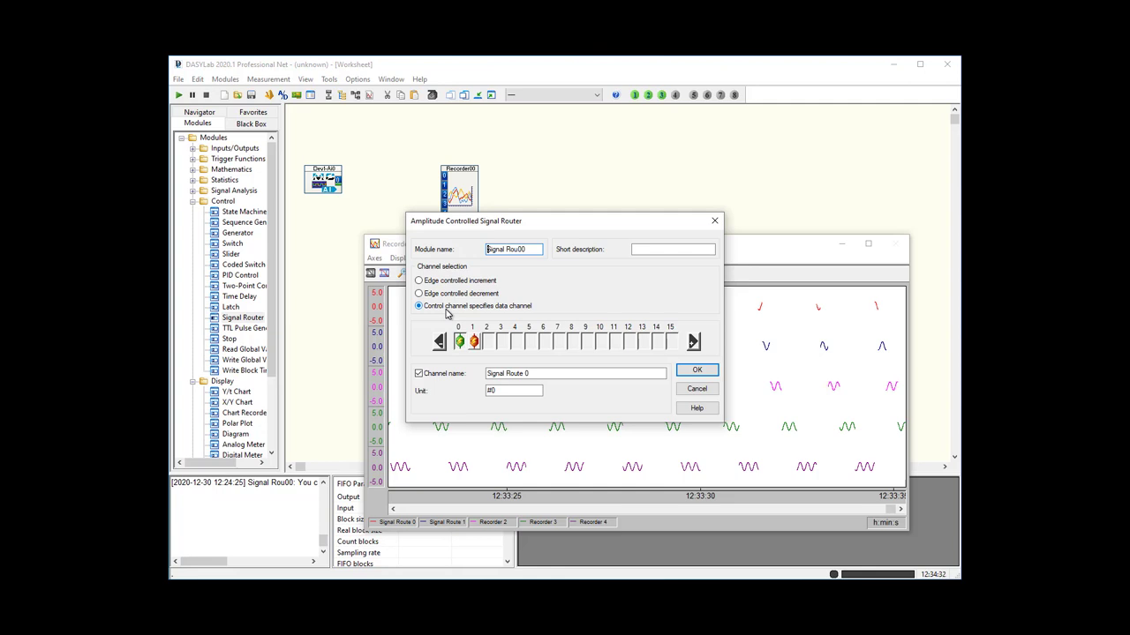
{"action": "left_click", "coordinate": [693, 342]}
{"action": "left_click", "coordinate": [694, 342]}
{"action": "left_click", "coordinate": [693, 342]}
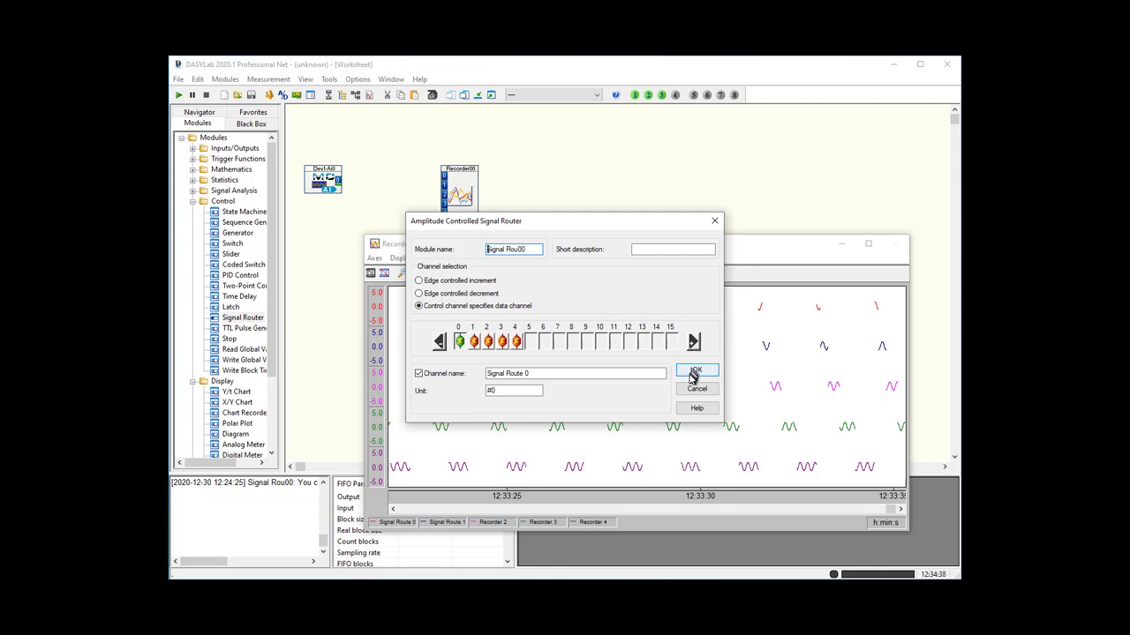
{"action": "left_click", "coordinate": [697, 372]}
{"action": "left_click", "coordinate": [697, 371]}
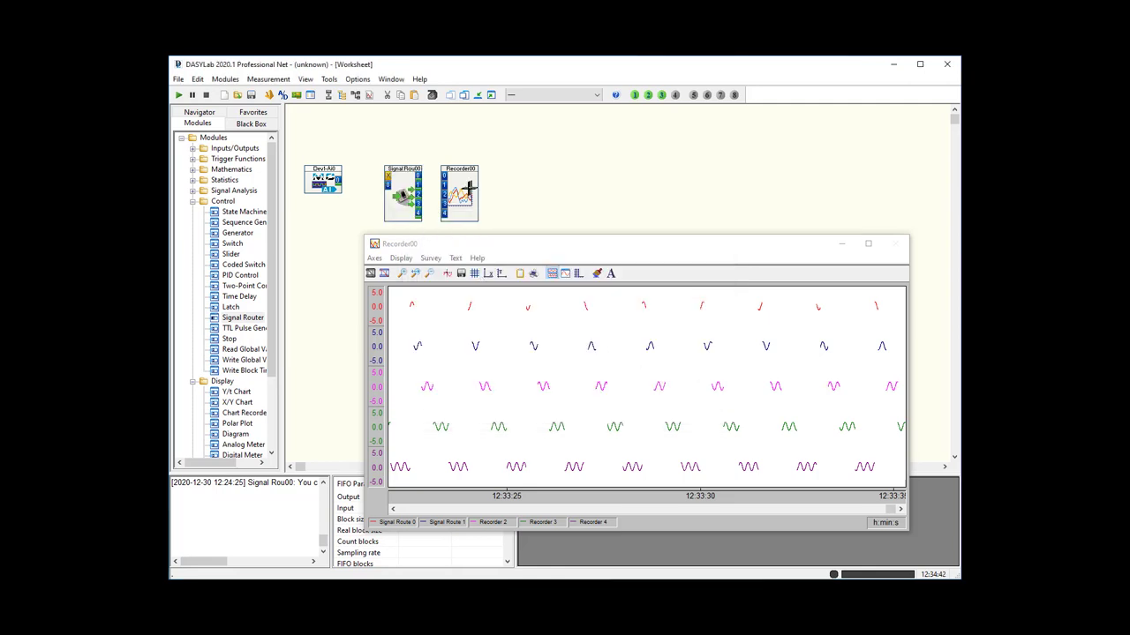
Dock the chart recorder onto the new router's five outputs and connect the Dev1 analog input to the router's data input 0
{"action": "left_click_drag", "start_coordinate": [467, 190], "coordinate": [447, 188]}
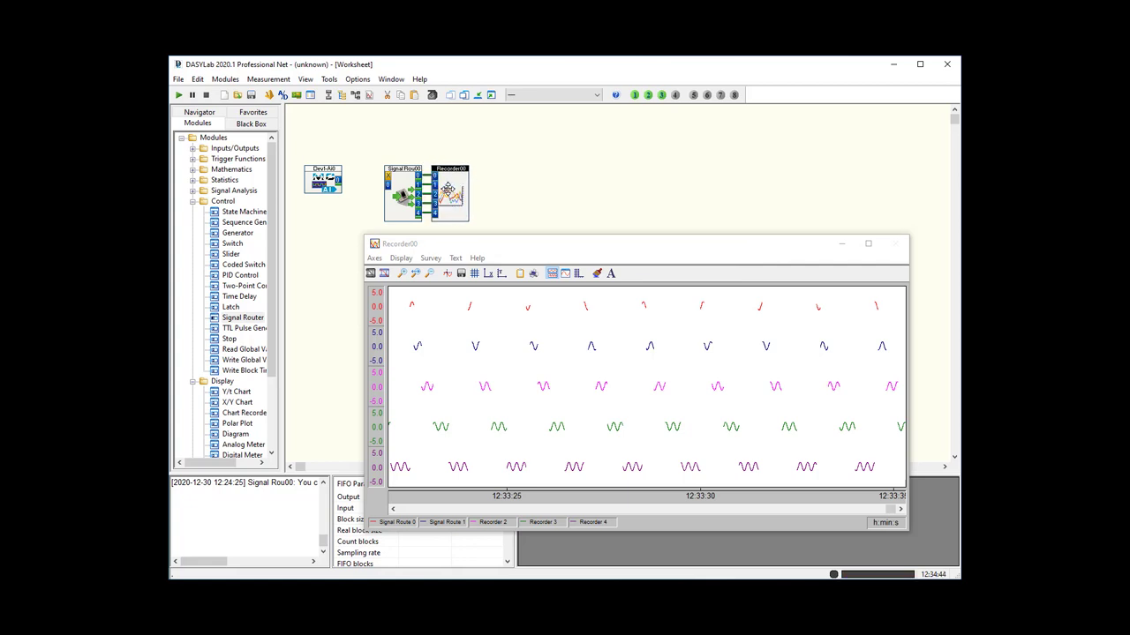
{"action": "left_click", "coordinate": [333, 183]}
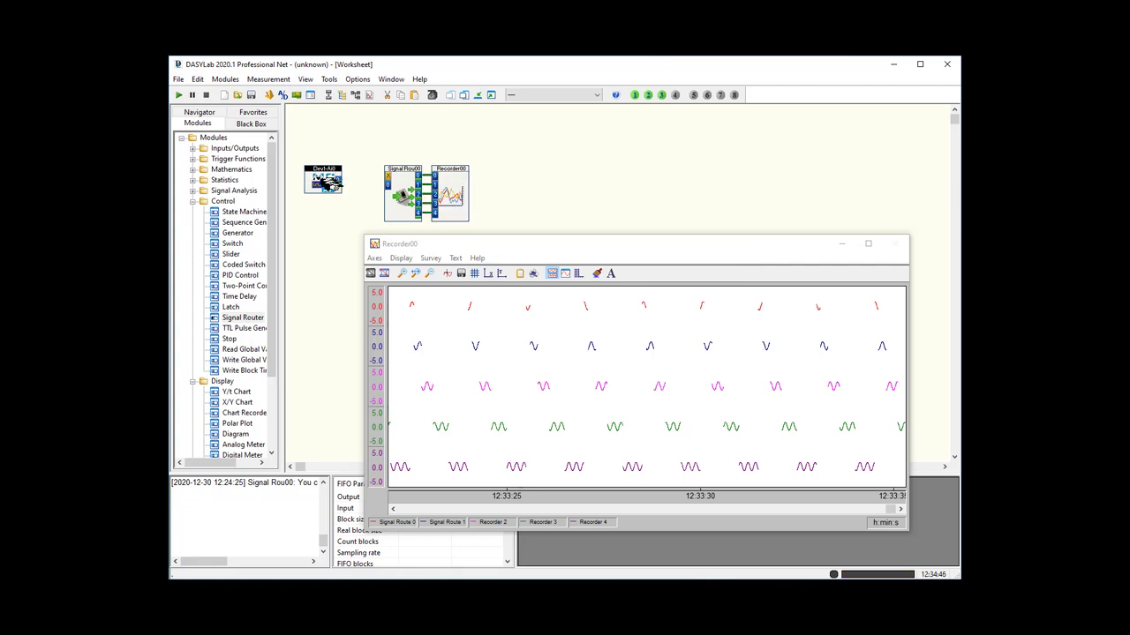
{"action": "left_click_drag", "start_coordinate": [334, 184], "coordinate": [388, 186]}
{"action": "left_click_drag", "start_coordinate": [319, 175], "coordinate": [319, 181]}
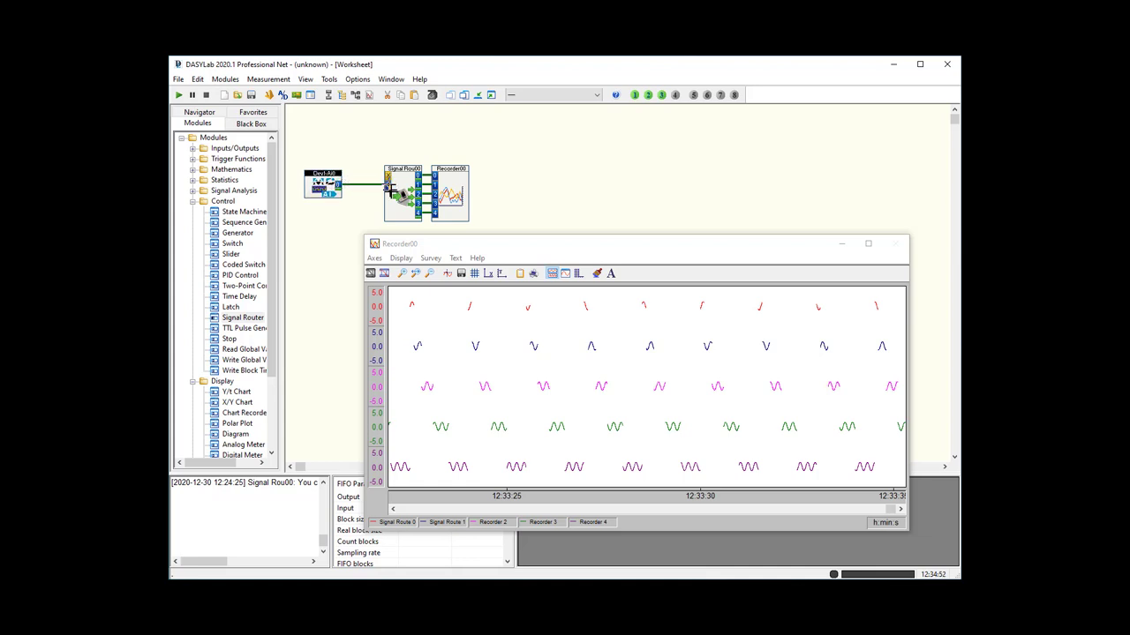
Place a Slider module above the Dev1 analog input with maximum value 4, resolution 4 and its start value enabled at 0
{"action": "left_click", "coordinate": [231, 255]}
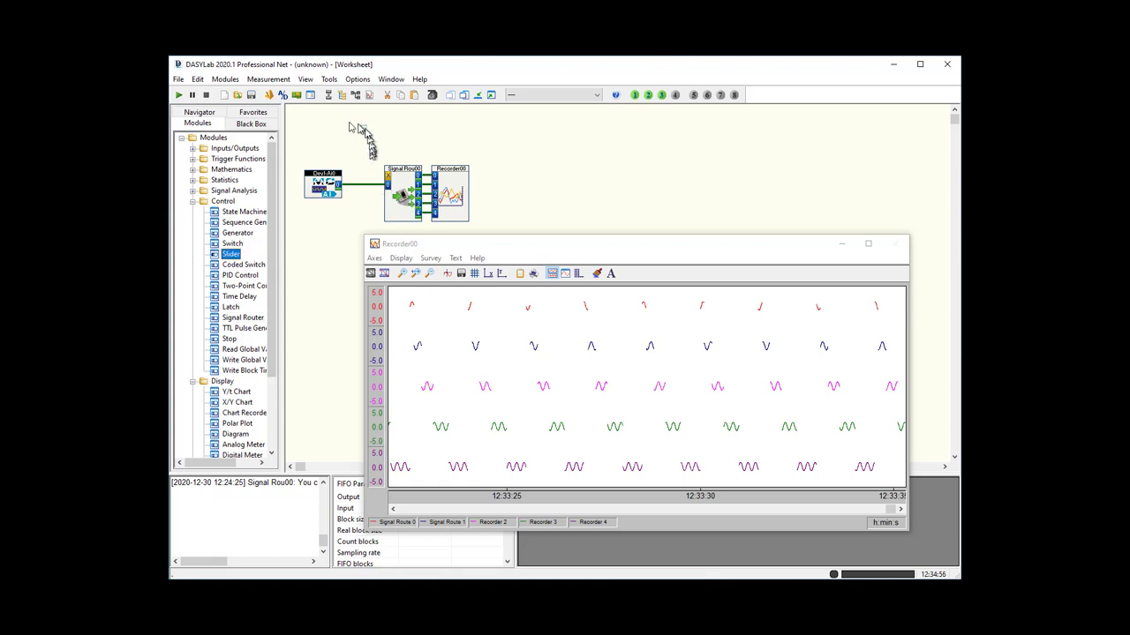
{"action": "left_click", "coordinate": [323, 125]}
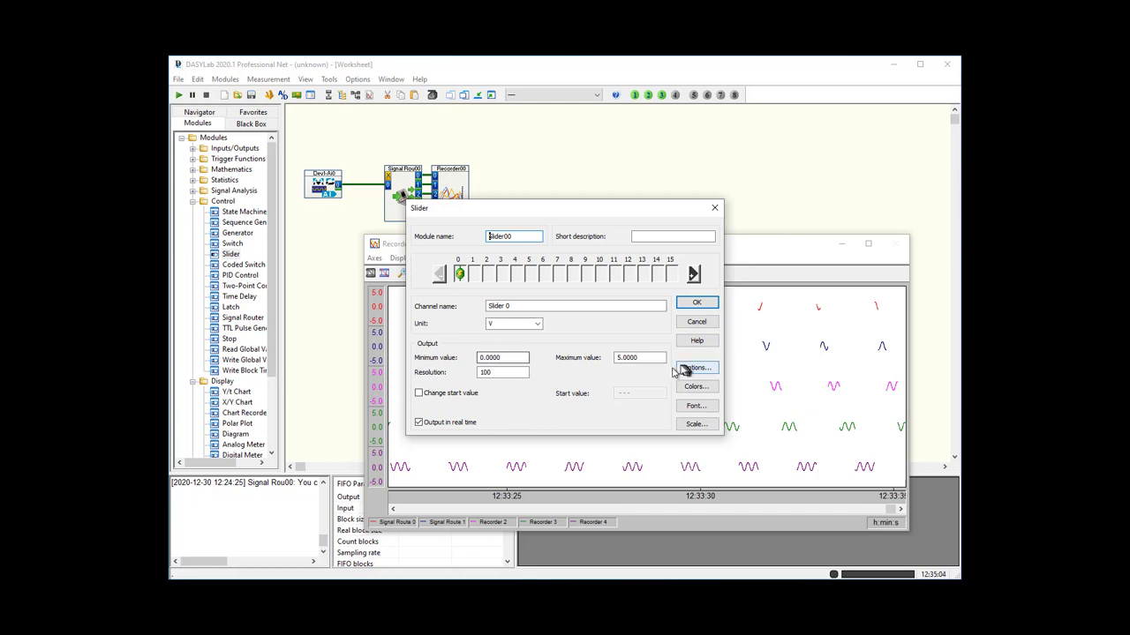
{"action": "left_click_drag", "start_coordinate": [647, 360], "coordinate": [565, 353]}
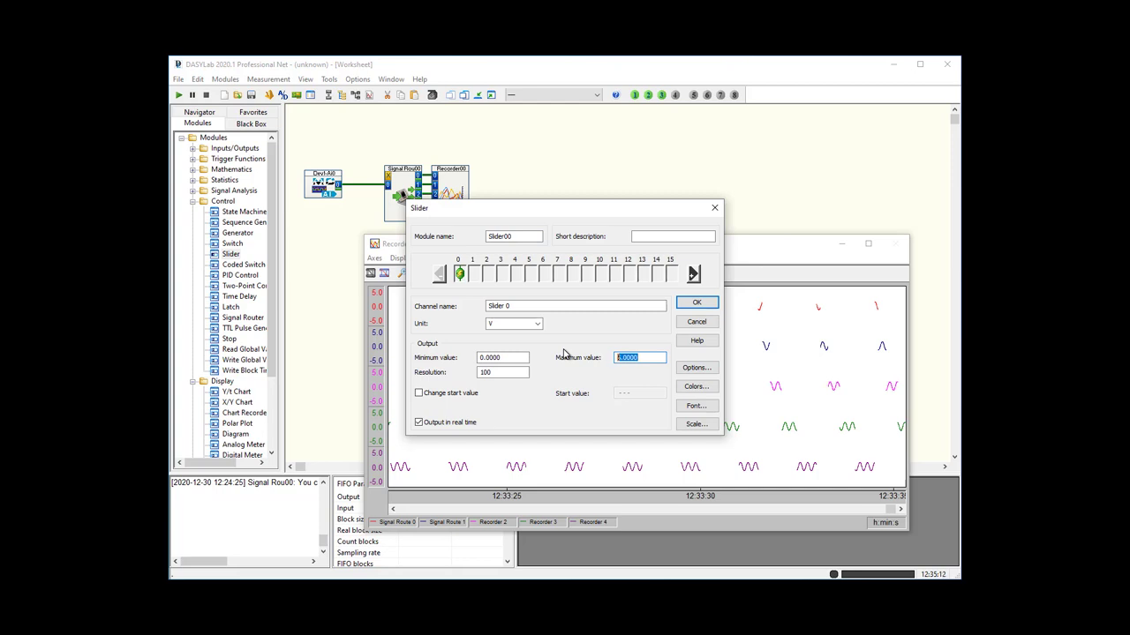
{"action": "type", "text": "4"}
{"action": "left_click_drag", "start_coordinate": [526, 372], "coordinate": [484, 372]}
{"action": "type", "text": "4"}
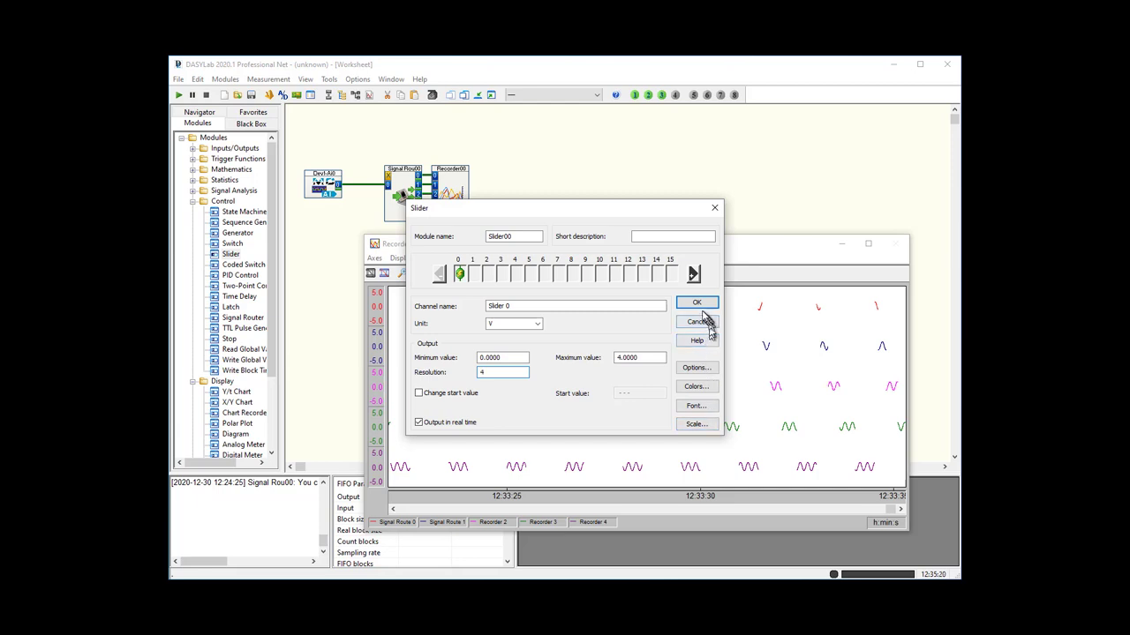
{"action": "left_click", "coordinate": [466, 397]}
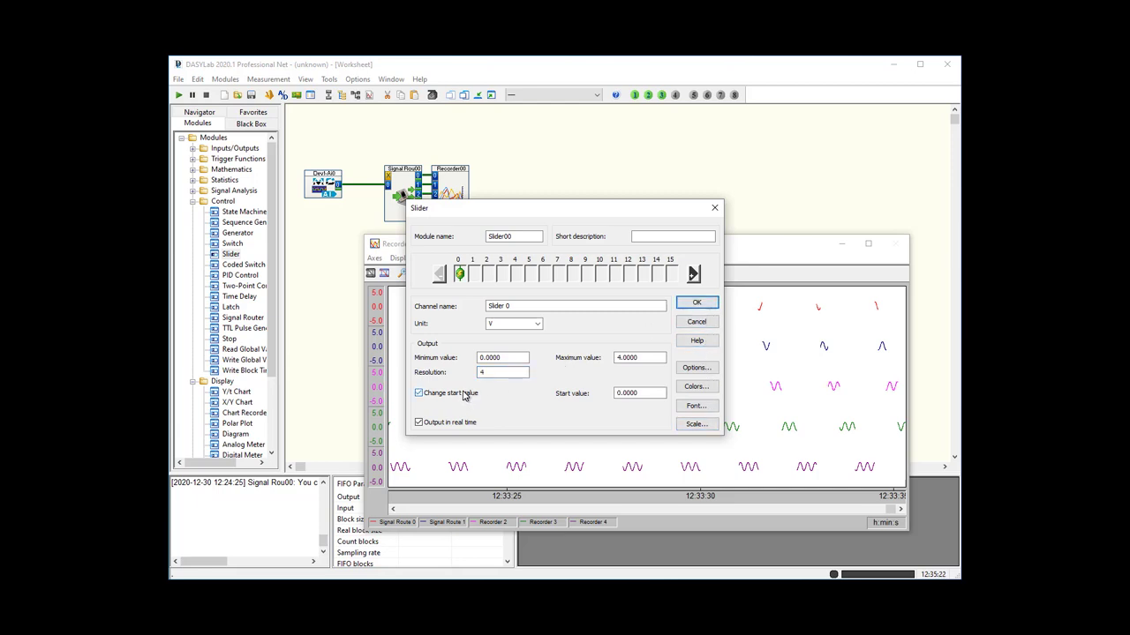
{"action": "left_click", "coordinate": [696, 303]}
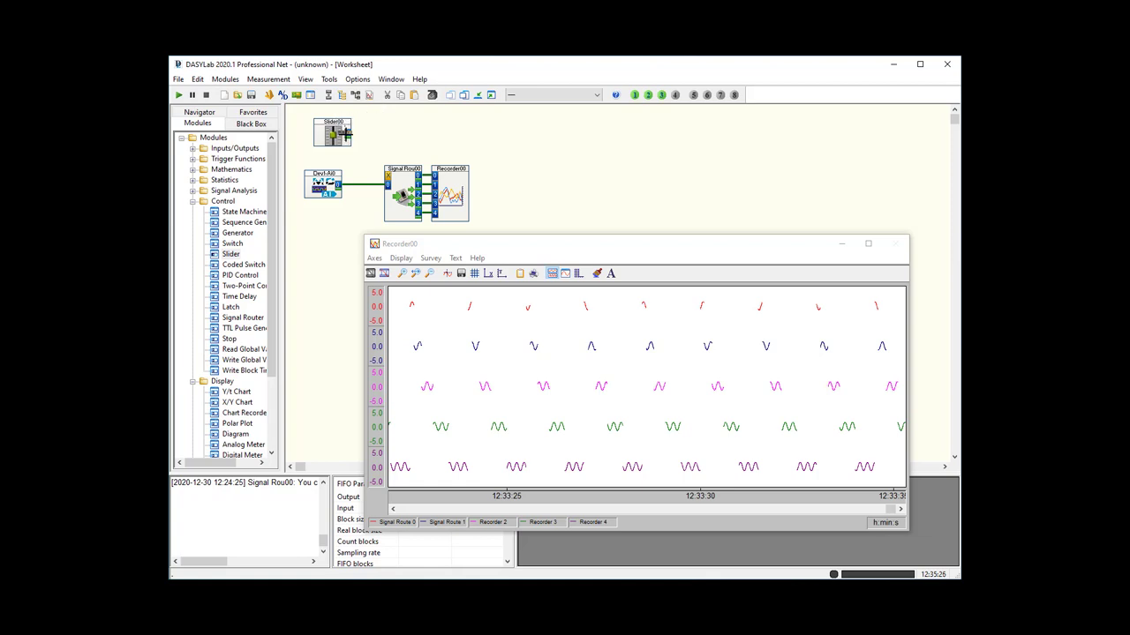
Connect the slider's output to the router's control input X and move the slider's display window above the recorder window
{"action": "left_click_drag", "start_coordinate": [348, 133], "coordinate": [388, 177]}
{"action": "left_click", "coordinate": [490, 94]}
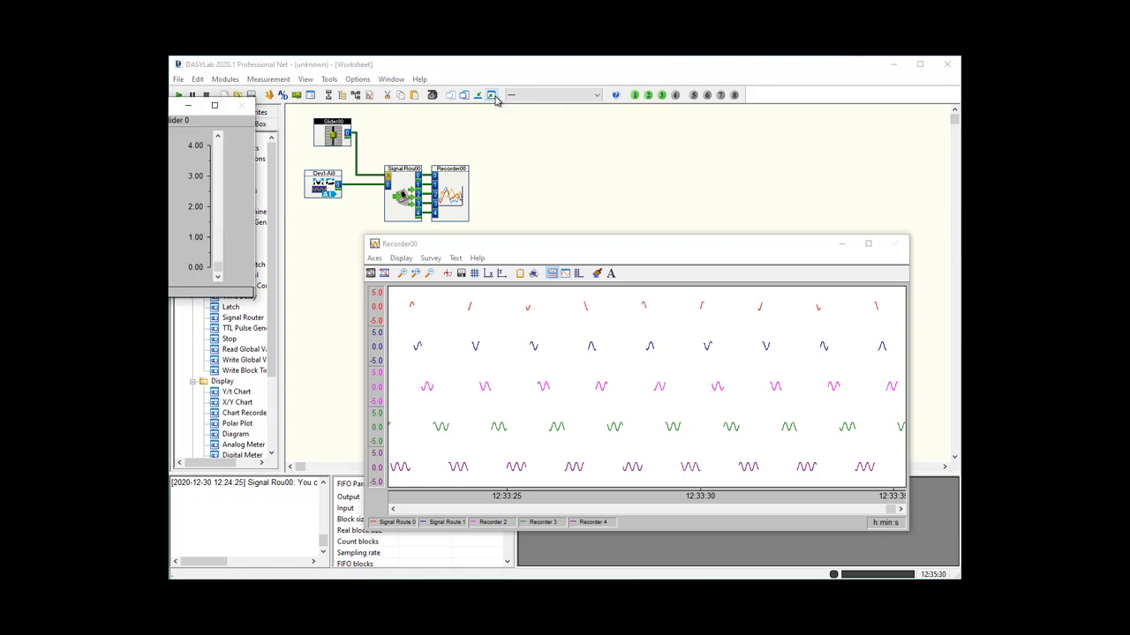
{"action": "left_click_drag", "start_coordinate": [175, 105], "coordinate": [799, 130]}
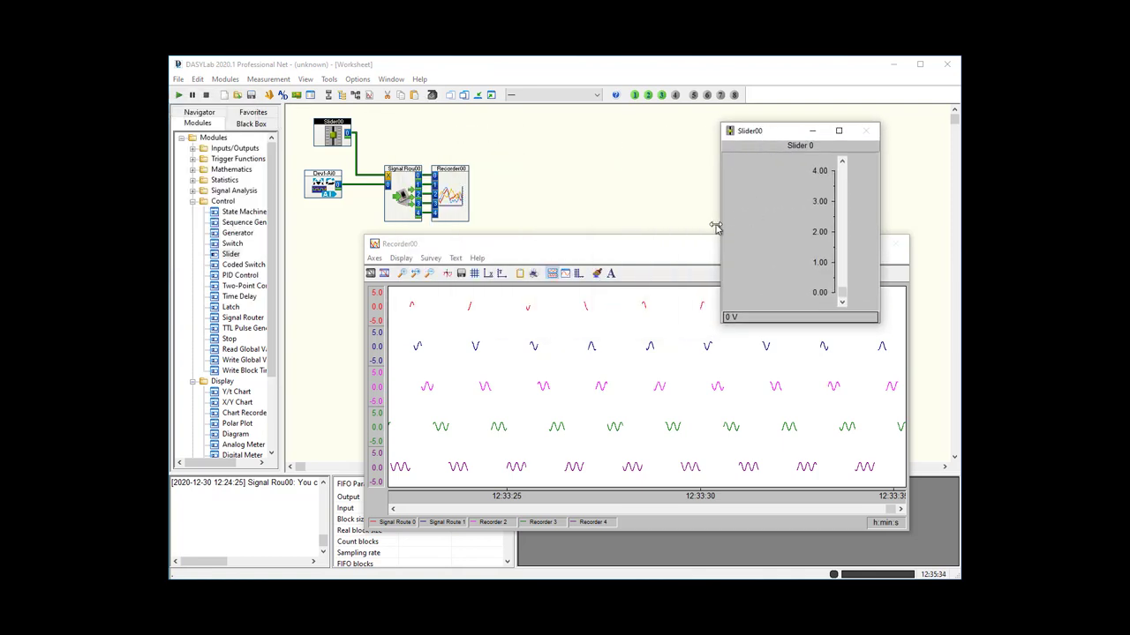
Narrow the slider's display window, move the recorder window clear of it and try to start the measurement
{"action": "left_click_drag", "start_coordinate": [717, 227], "coordinate": [787, 224]}
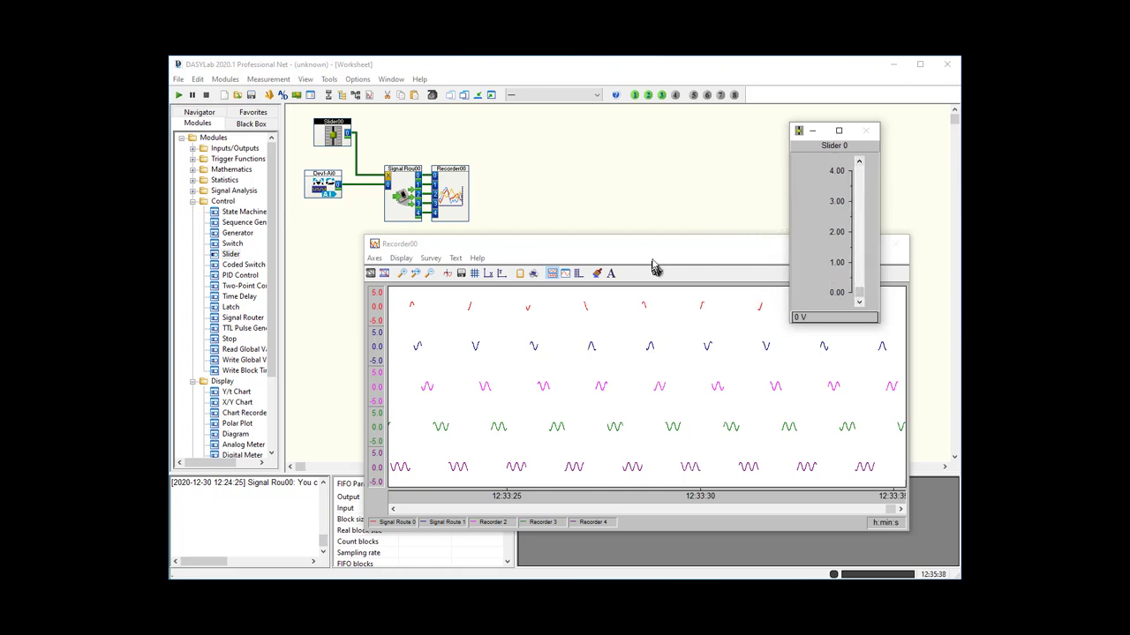
{"action": "left_click_drag", "start_coordinate": [655, 256], "coordinate": [532, 272]}
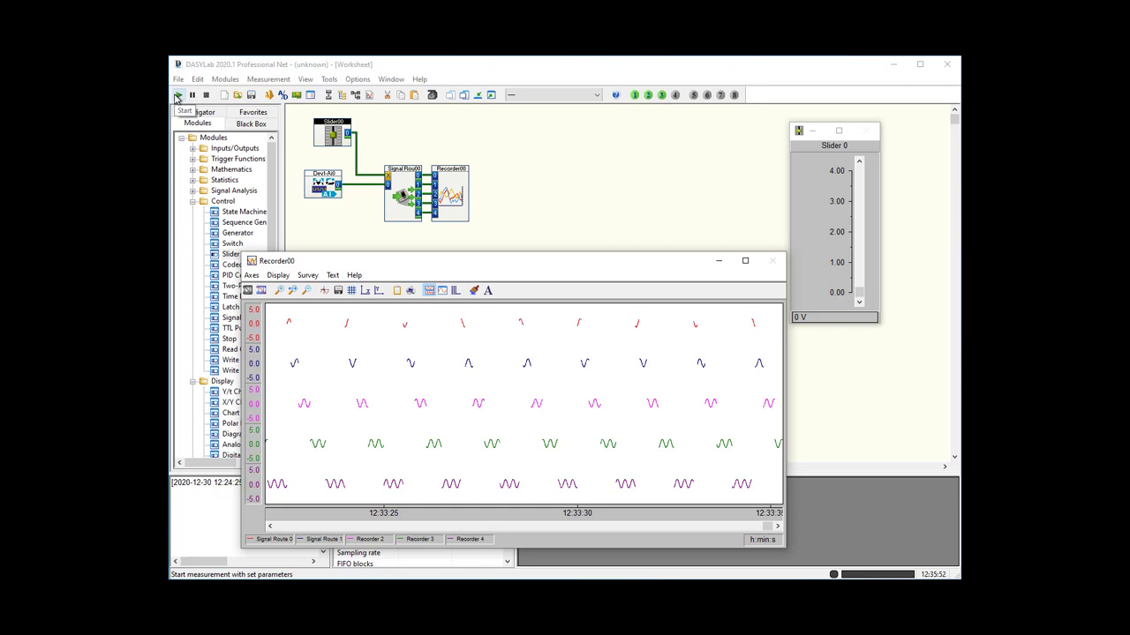
{"action": "left_click", "coordinate": [178, 98]}
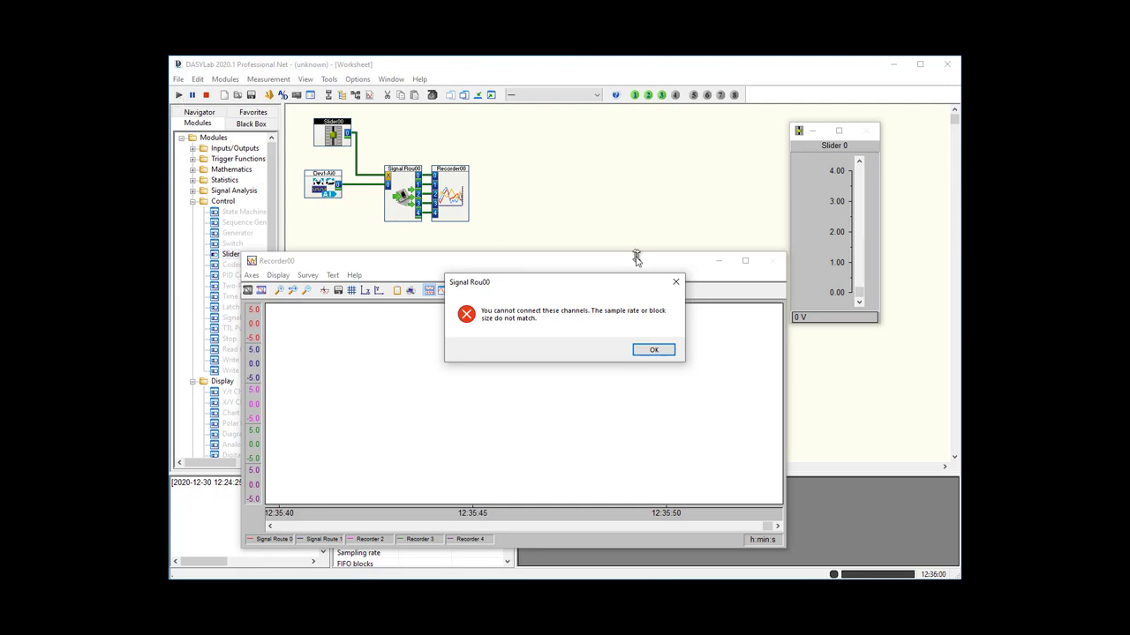
{"action": "left_click", "coordinate": [653, 352]}
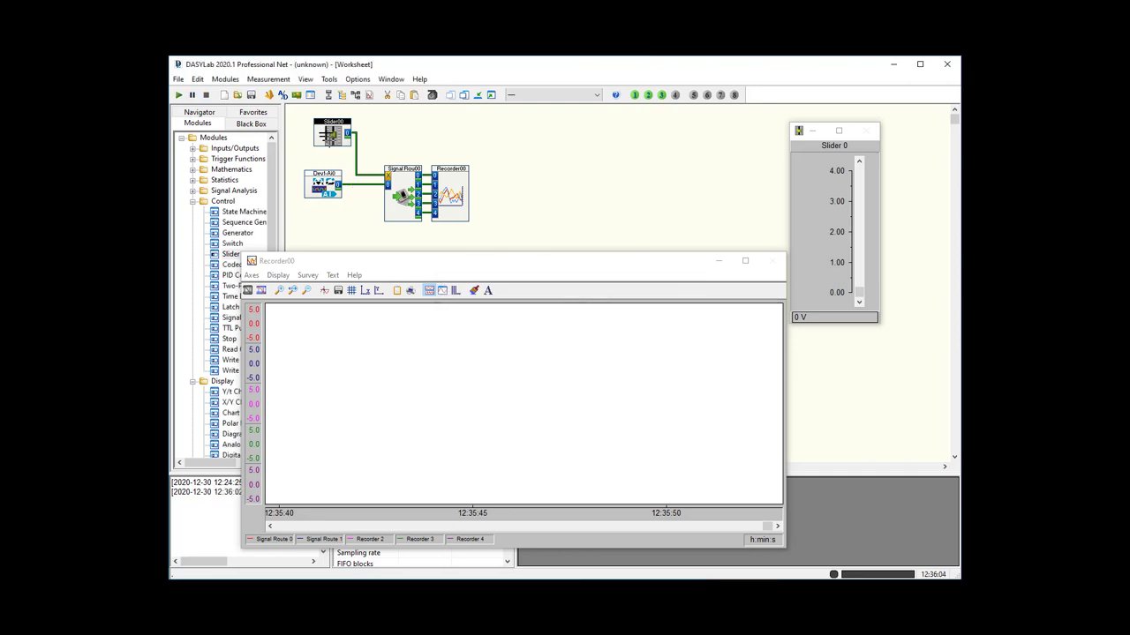
Change the Slider module's synchronization from time base settings to Input, keeping the block size at Global/Input
{"action": "right_click", "coordinate": [330, 134]}
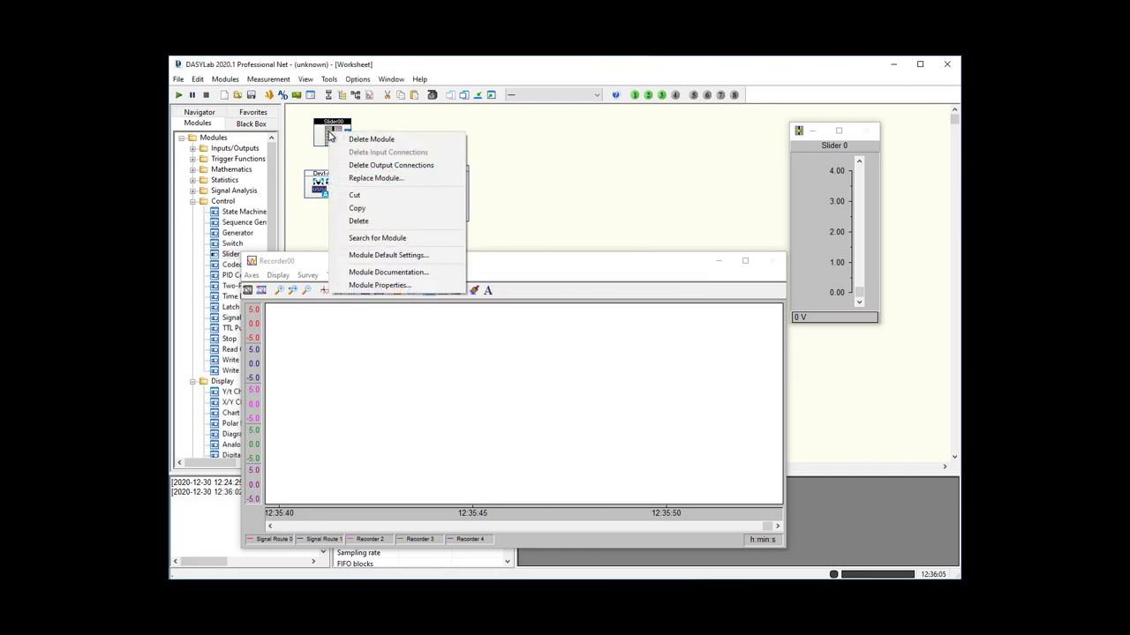
{"action": "left_click", "coordinate": [384, 286]}
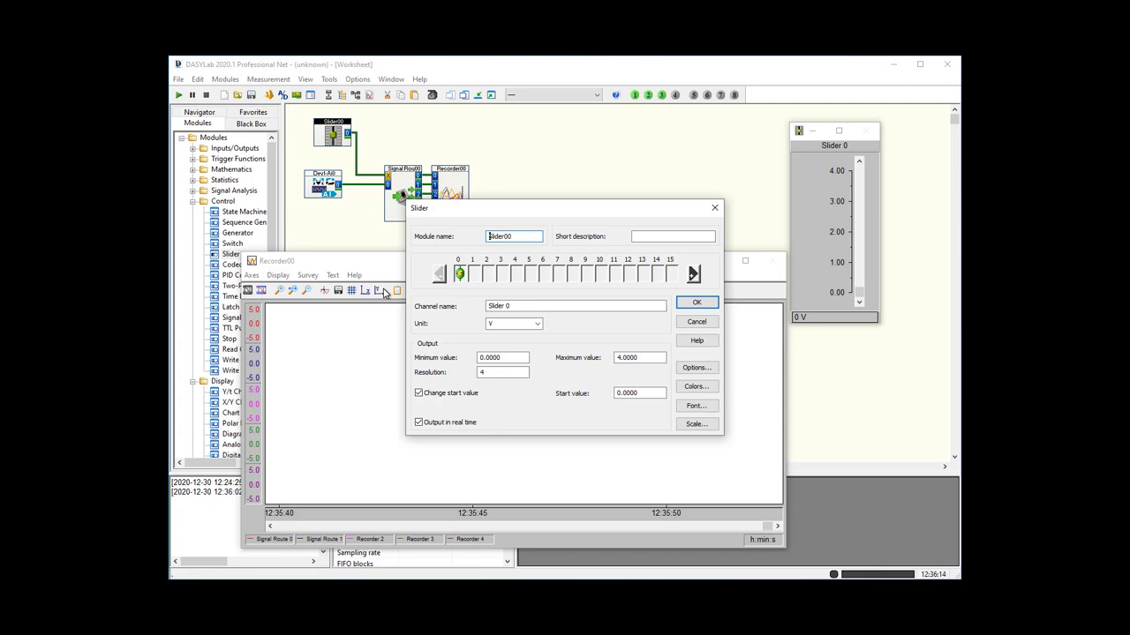
{"action": "left_click", "coordinate": [697, 368]}
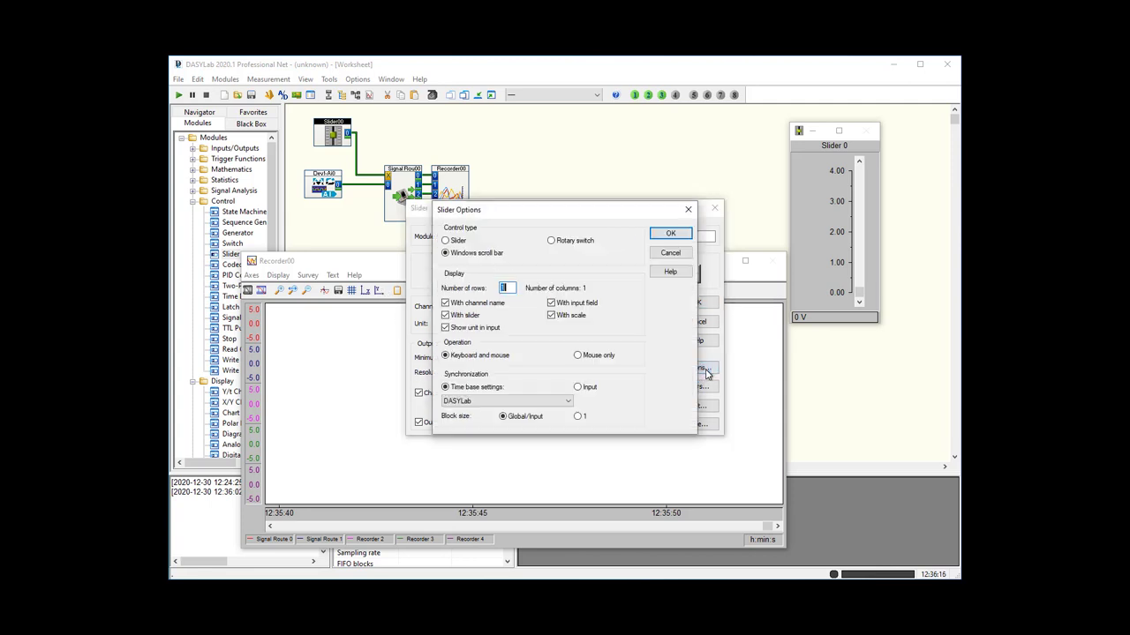
{"action": "left_click", "coordinate": [569, 402]}
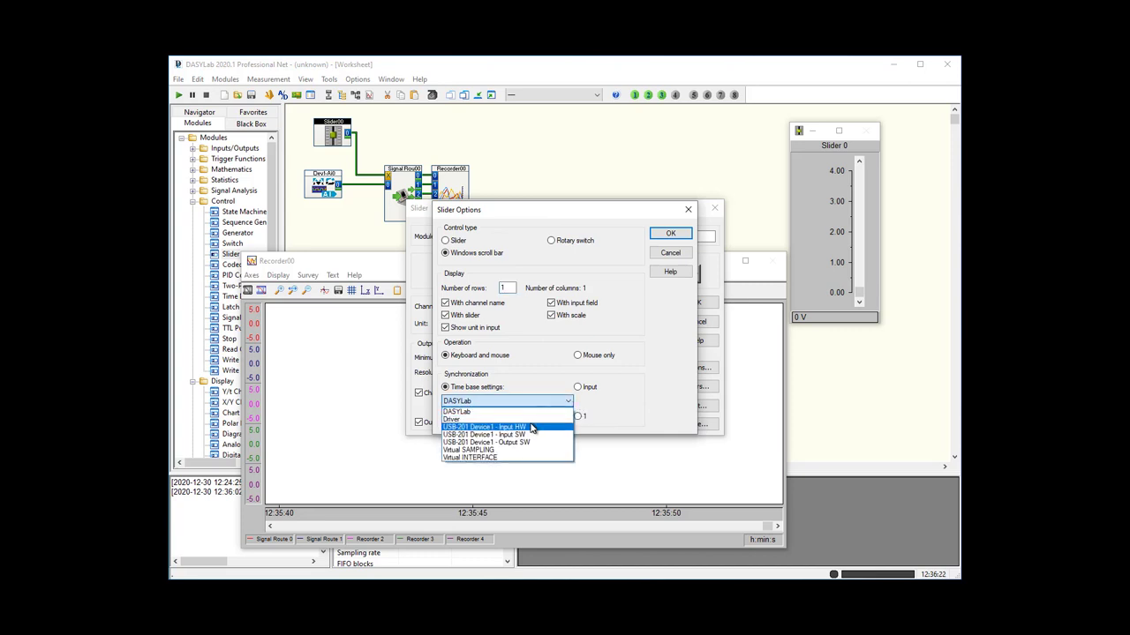
{"action": "left_click", "coordinate": [596, 391]}
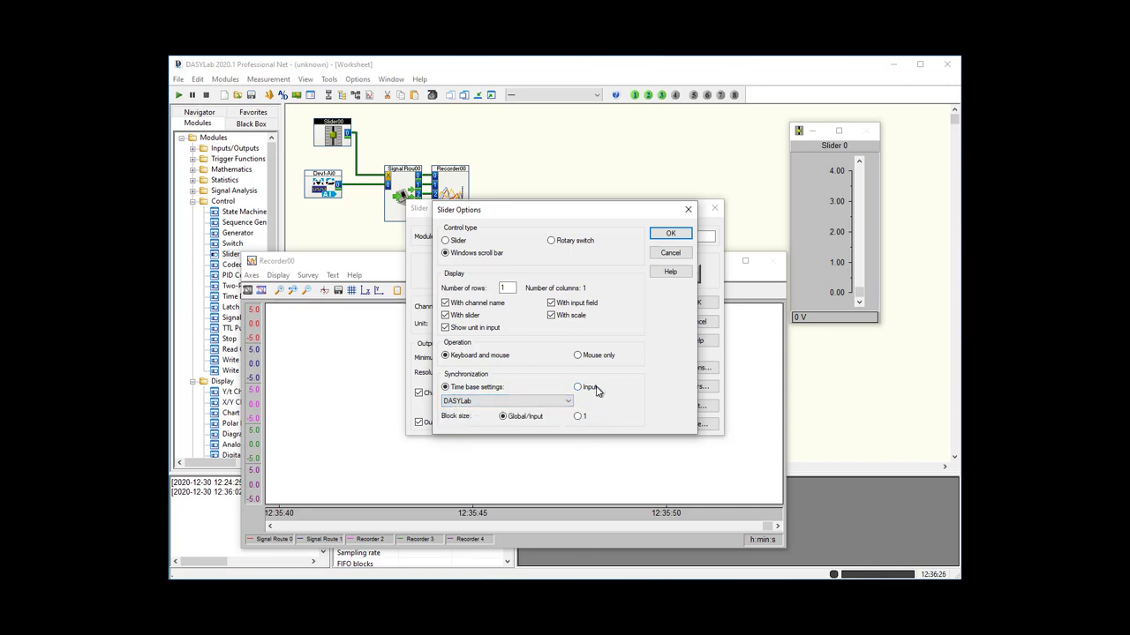
{"action": "left_click", "coordinate": [596, 391]}
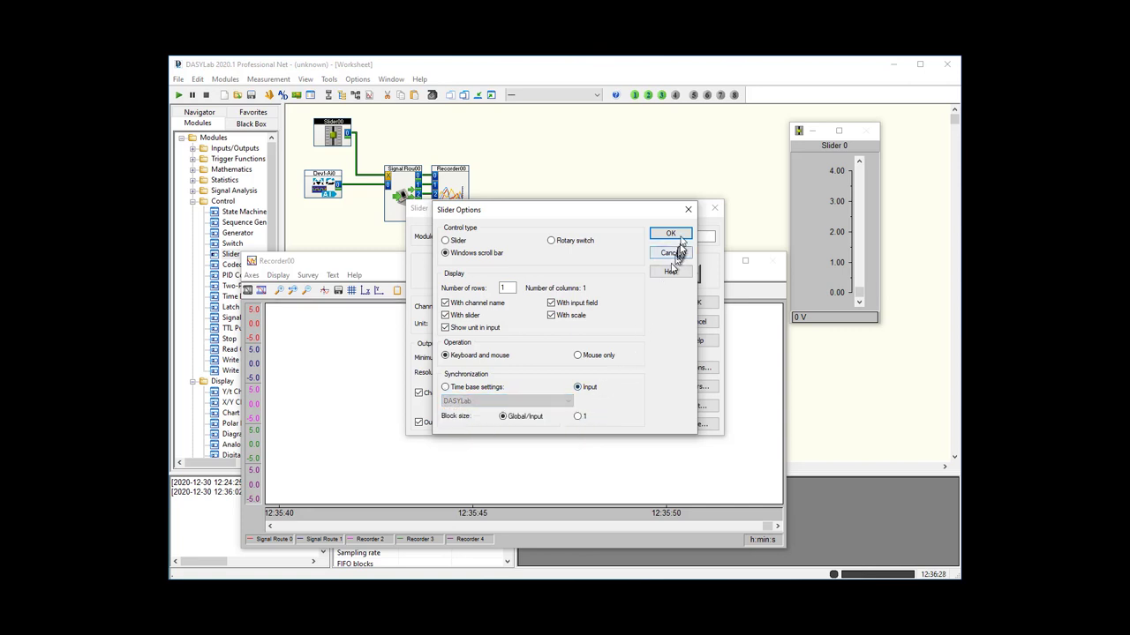
{"action": "left_click", "coordinate": [671, 235]}
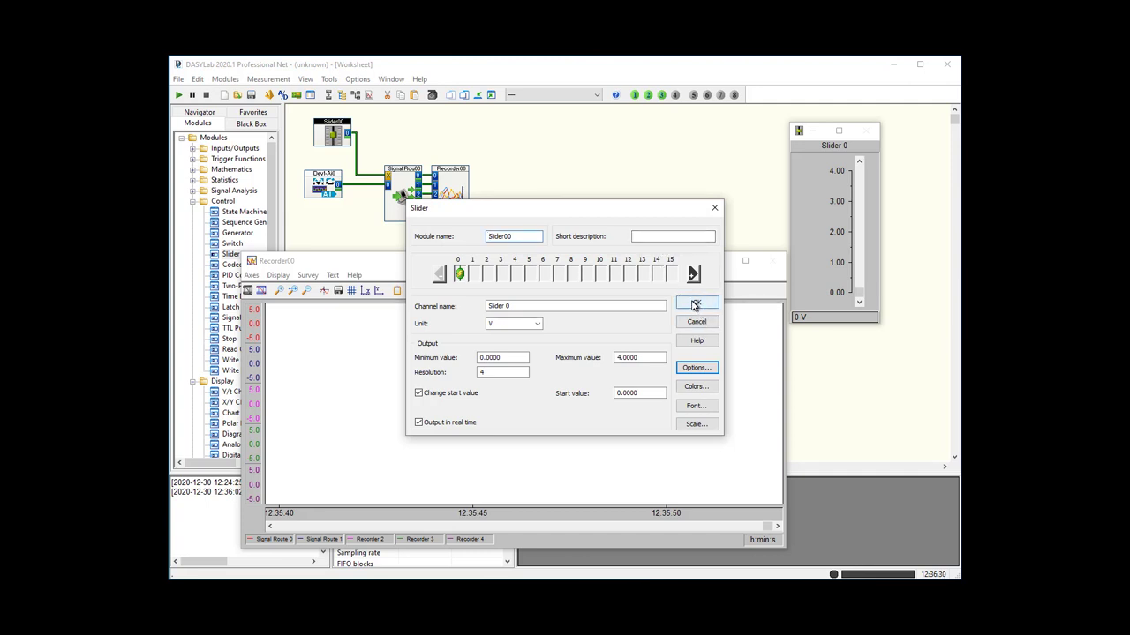
{"action": "left_click", "coordinate": [693, 304]}
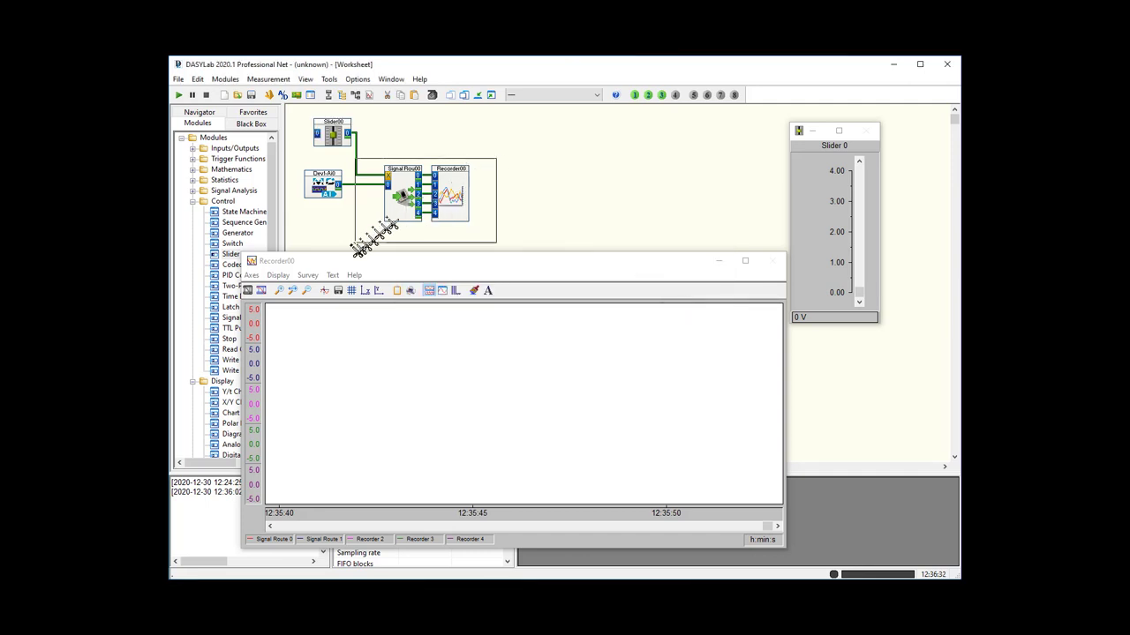
Shift the router, recorder and slider modules to make room, and branch the Dev1 analog input's wire to the slider's new input
{"action": "left_click_drag", "start_coordinate": [406, 218], "coordinate": [473, 218]}
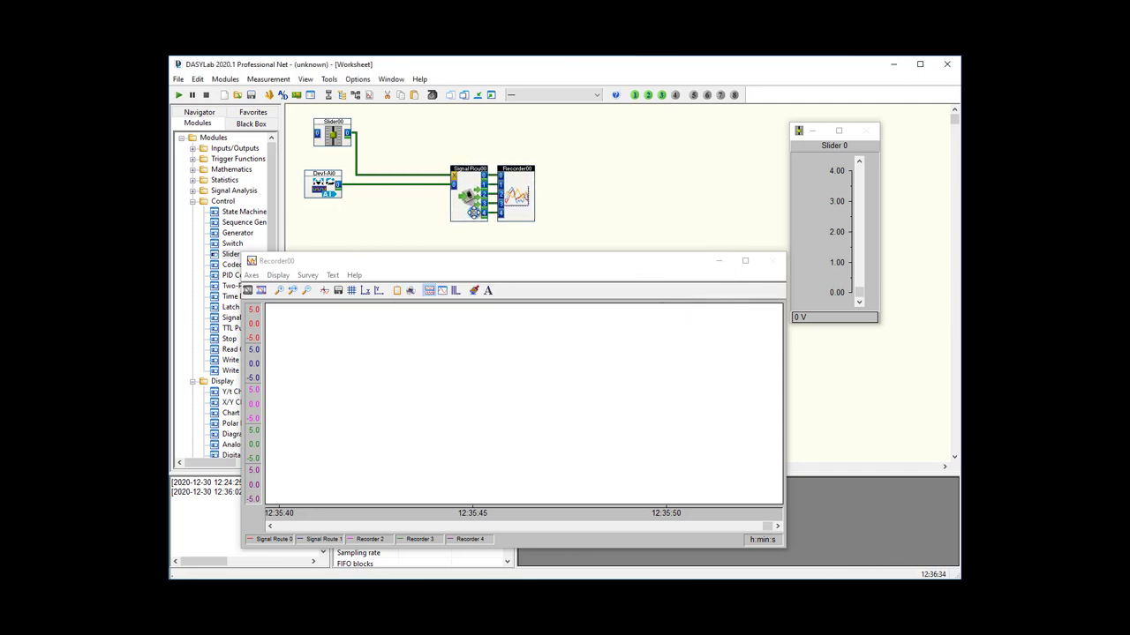
{"action": "left_click_drag", "start_coordinate": [343, 137], "coordinate": [408, 145]}
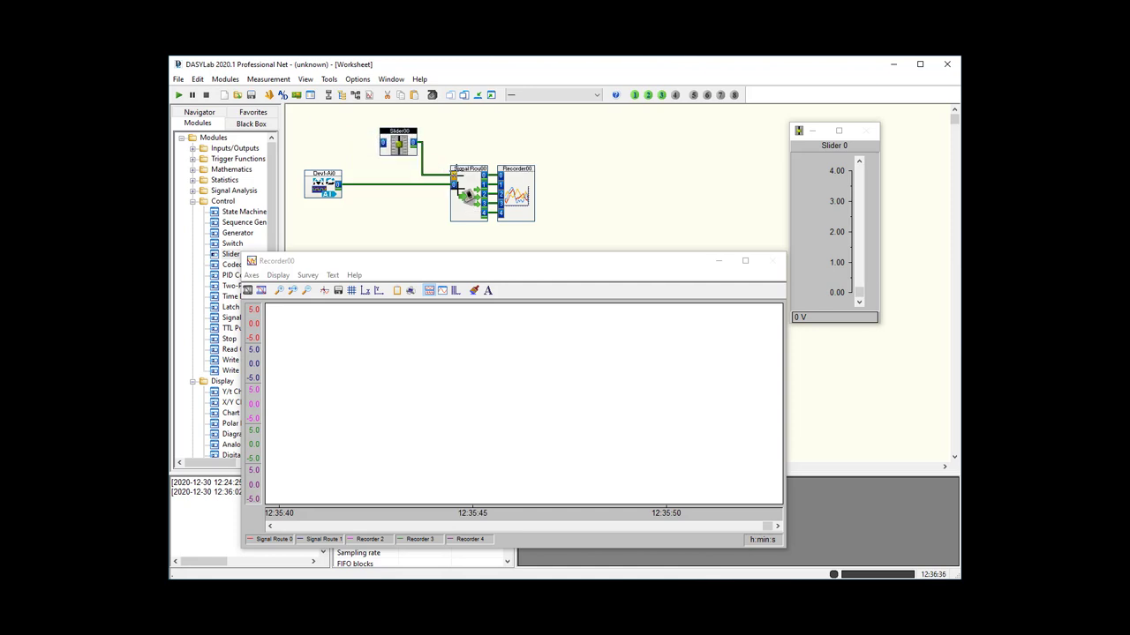
{"action": "left_click", "coordinate": [361, 189]}
{"action": "left_click", "coordinate": [384, 144]}
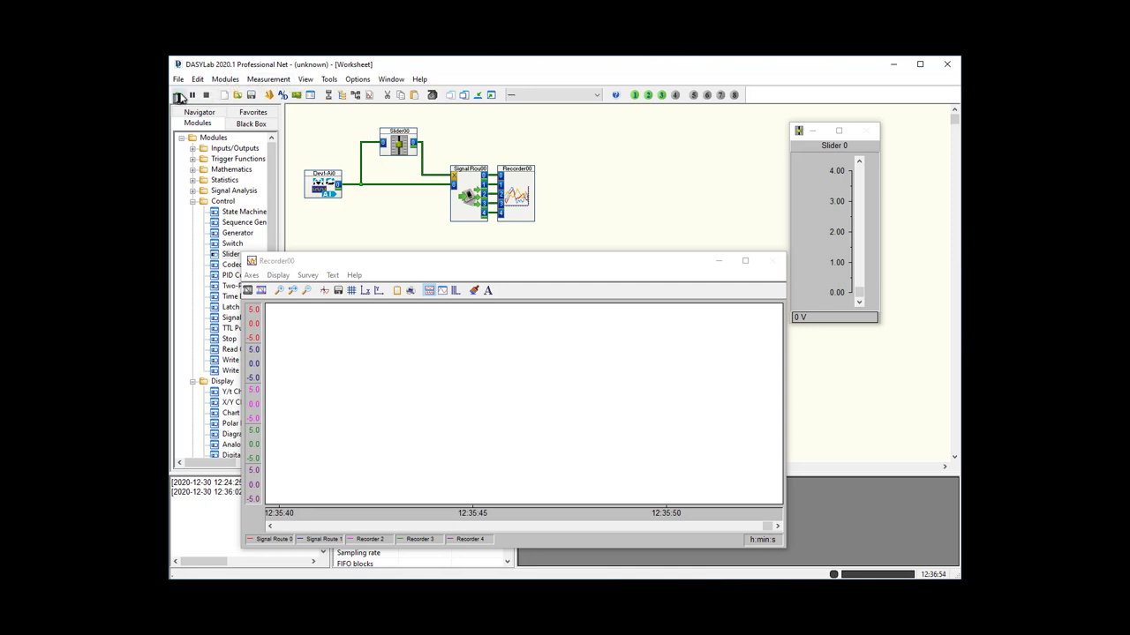
Run the measurement while moving the slider through 4, 2, 3 and 1 V to switch recorder channels, ending by stopping it
{"action": "left_click", "coordinate": [179, 95]}
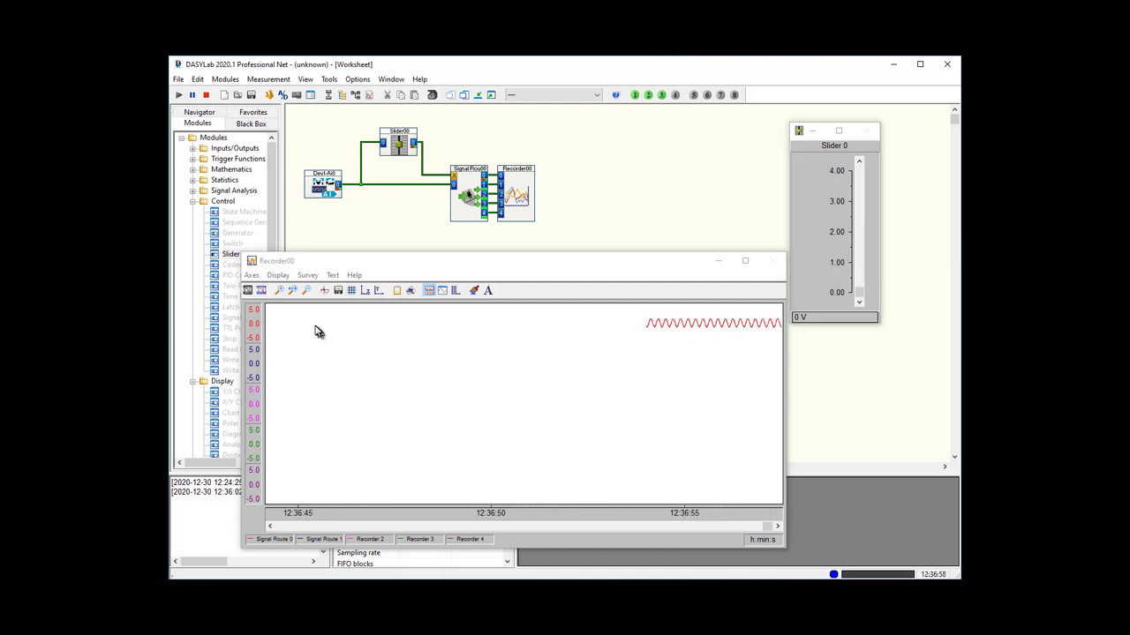
{"action": "left_click_drag", "start_coordinate": [863, 270], "coordinate": [871, 181]}
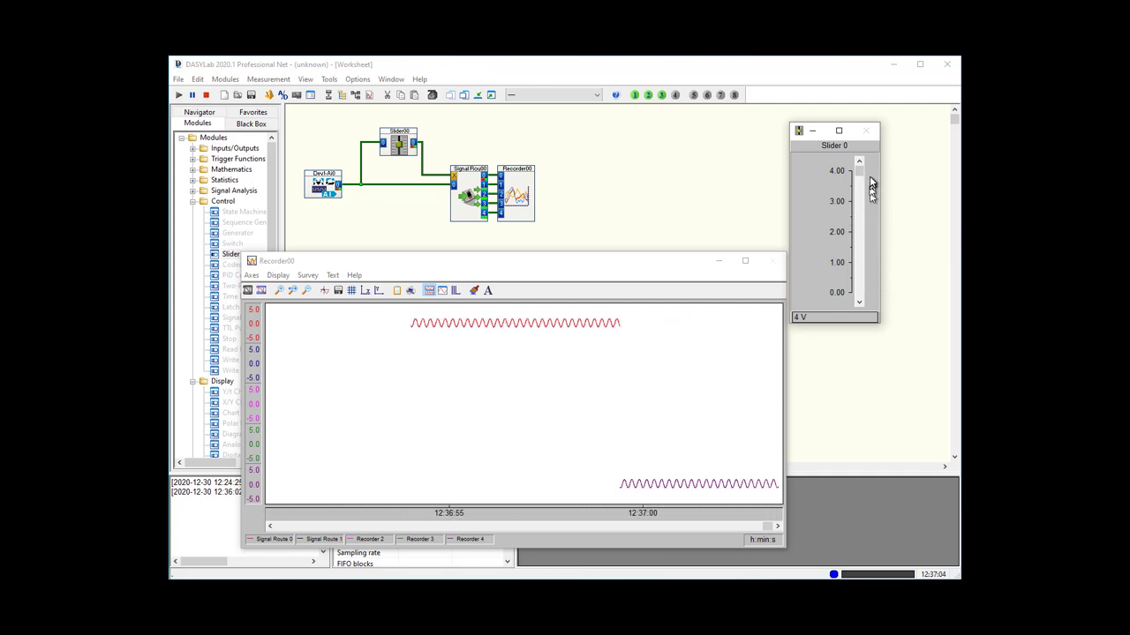
{"action": "left_click_drag", "start_coordinate": [858, 171], "coordinate": [858, 232]}
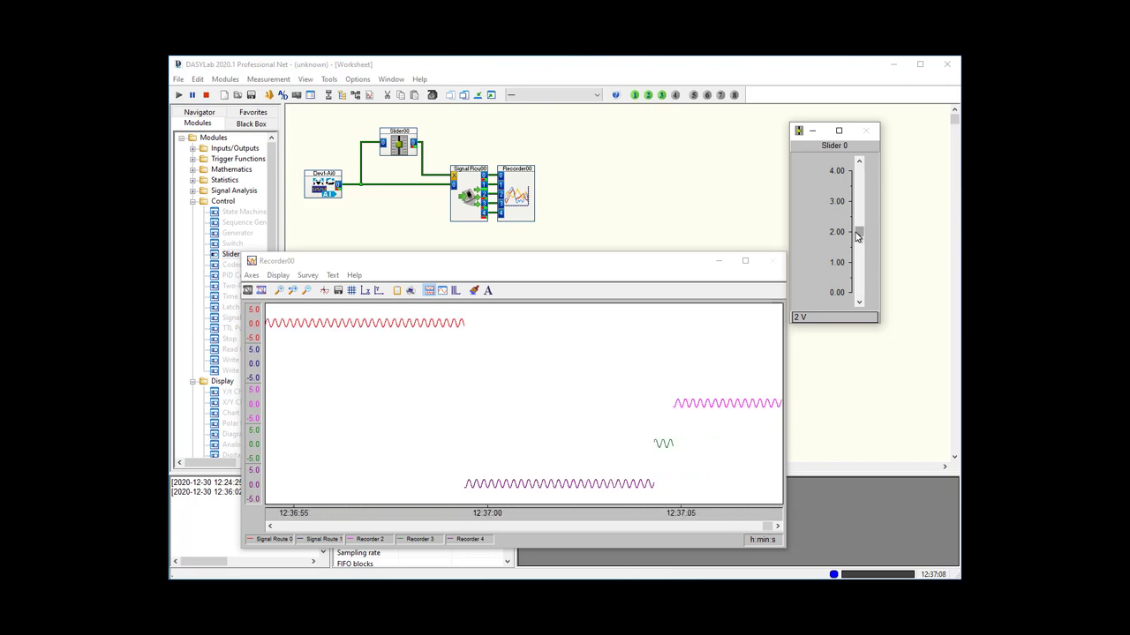
{"action": "left_click_drag", "start_coordinate": [857, 235], "coordinate": [868, 210]}
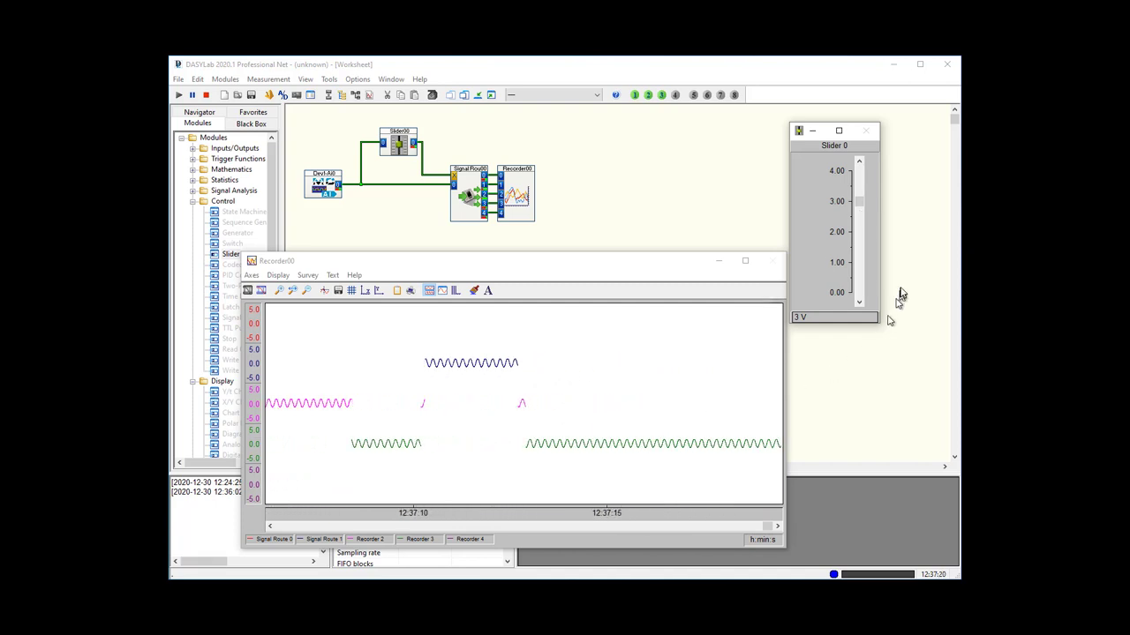
{"action": "left_click_drag", "start_coordinate": [860, 202], "coordinate": [854, 254]}
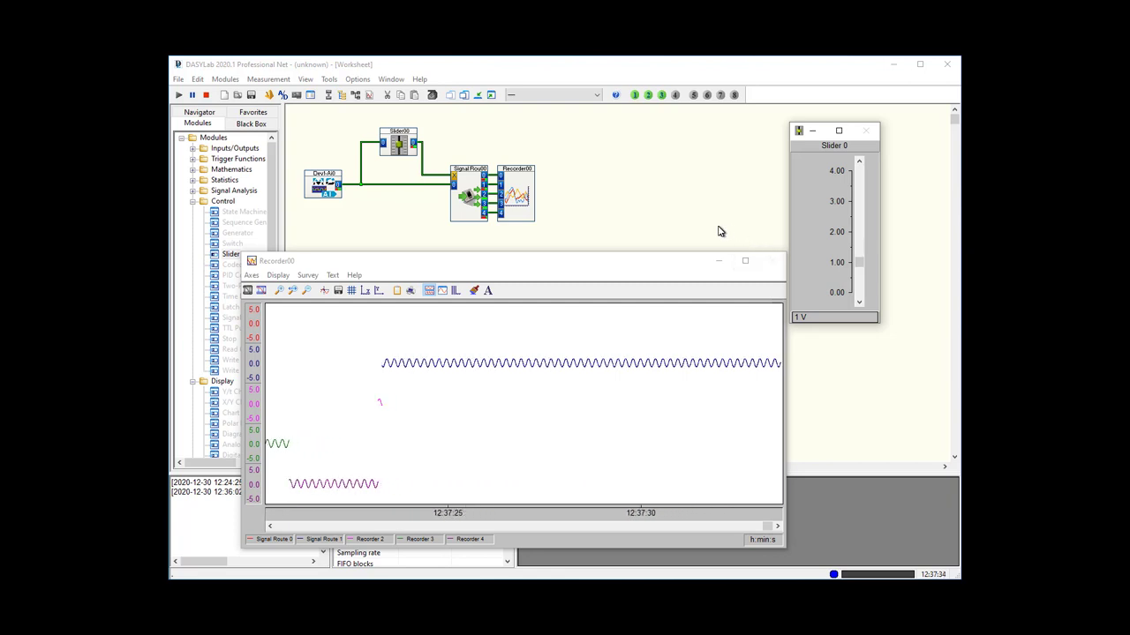
{"action": "left_click", "coordinate": [206, 94]}
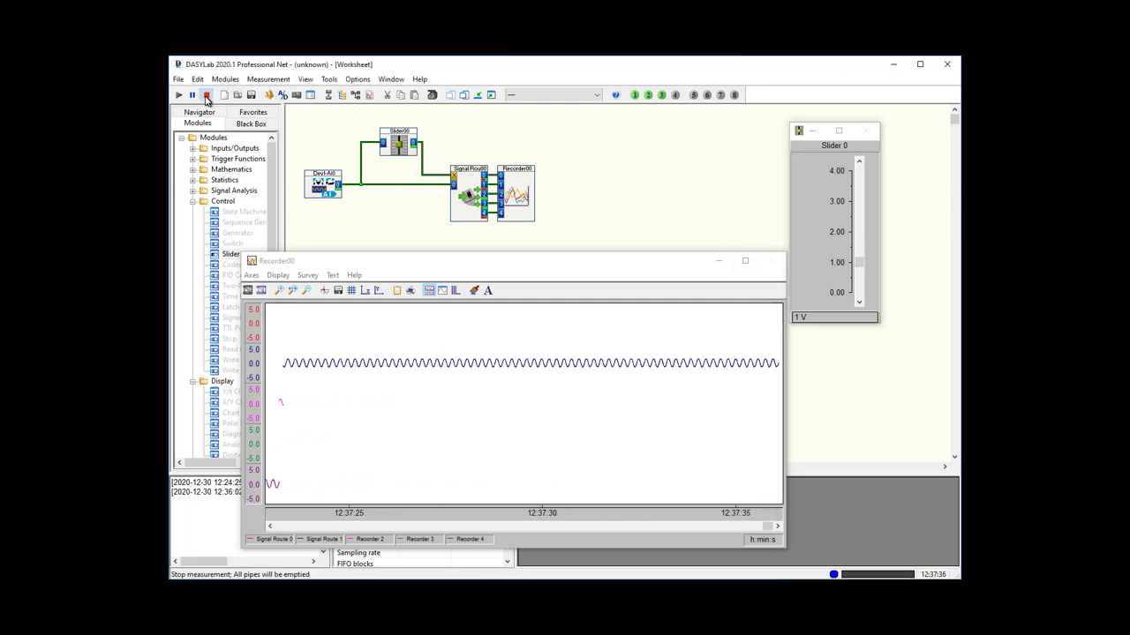
Replace the Slider module with a Coded Switch and place its display window above the recorder window
{"action": "right_click", "coordinate": [397, 143]}
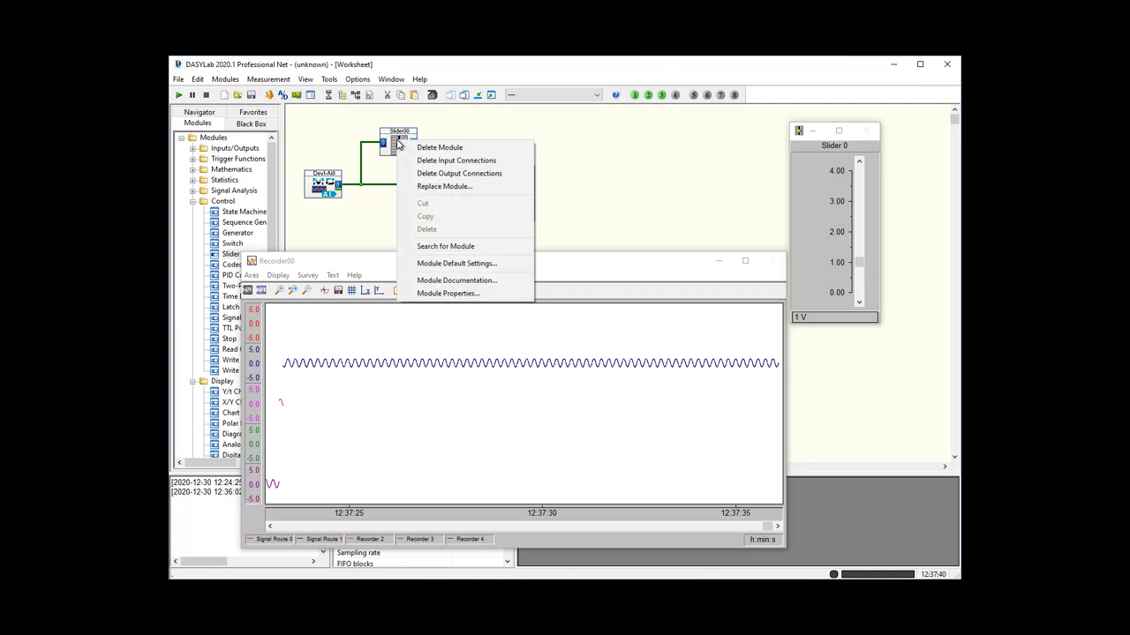
{"action": "left_click", "coordinate": [431, 186]}
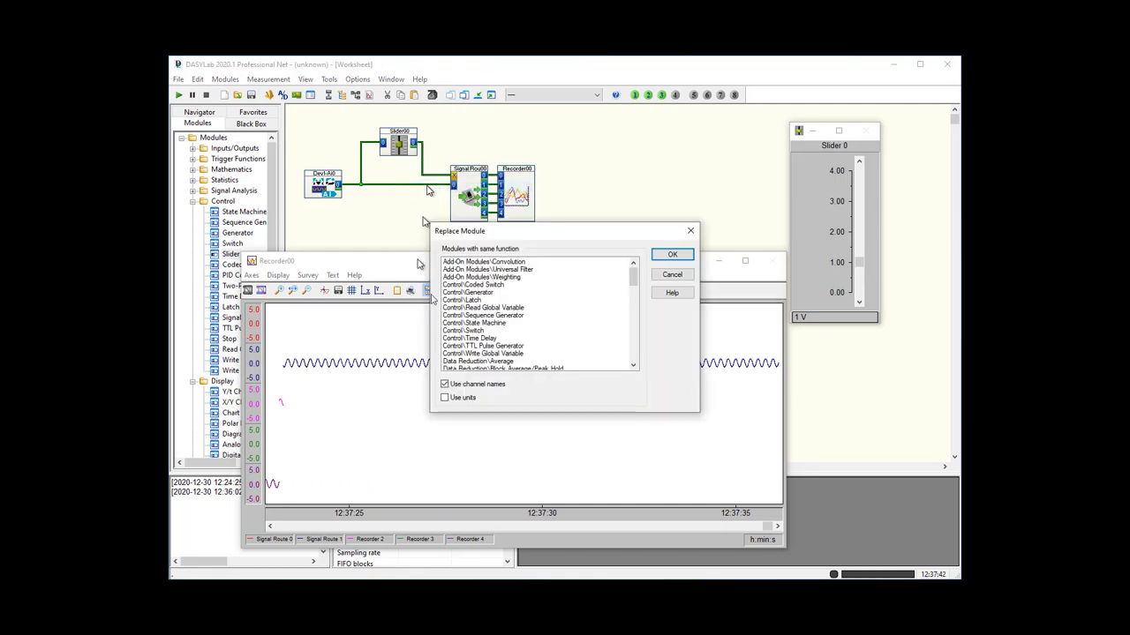
{"action": "left_click", "coordinate": [493, 285]}
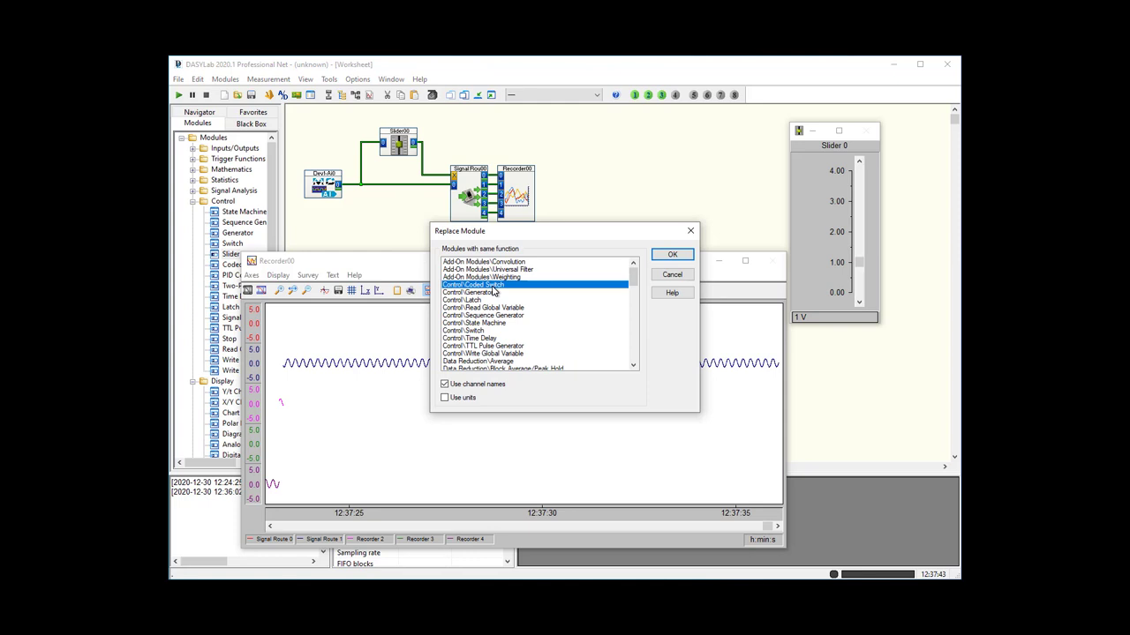
{"action": "left_click", "coordinate": [672, 255]}
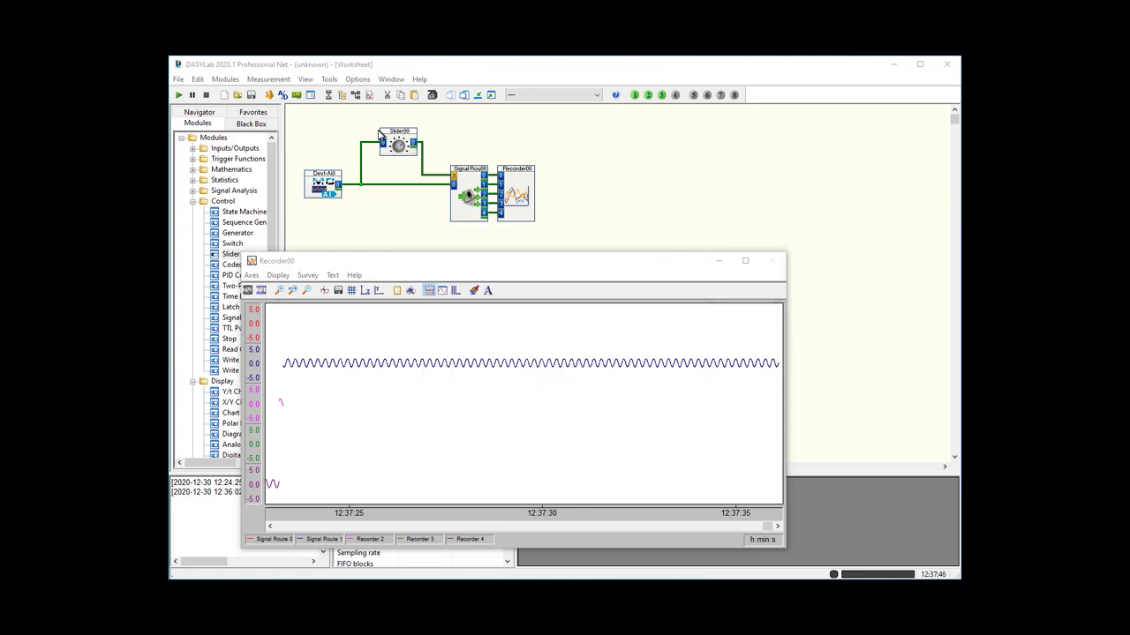
{"action": "left_click", "coordinate": [492, 95]}
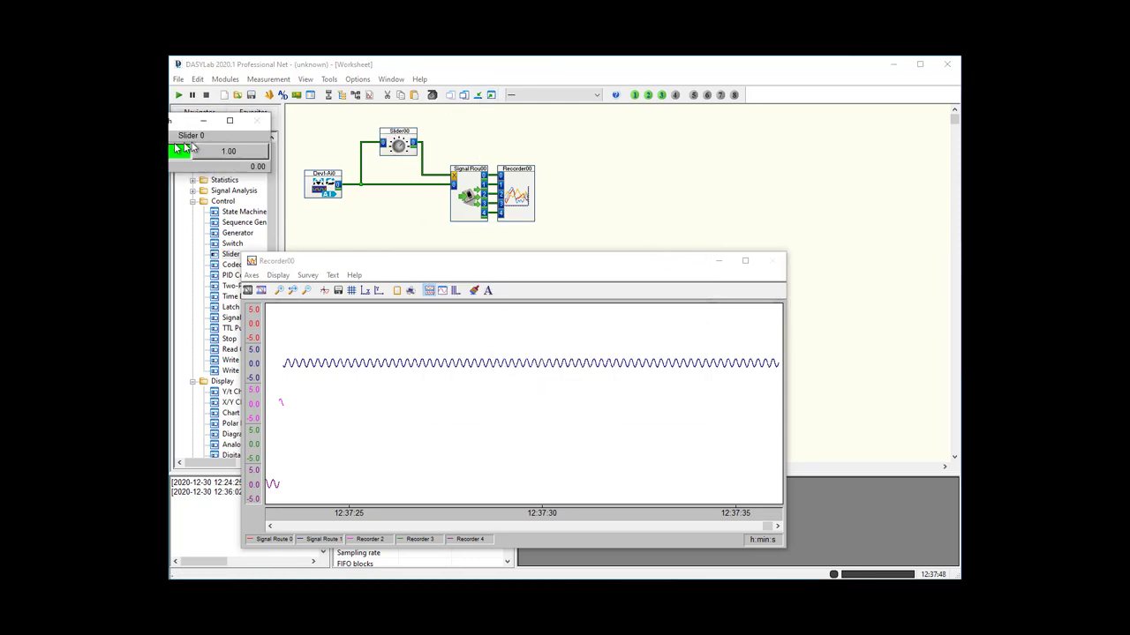
{"action": "left_click_drag", "start_coordinate": [256, 148], "coordinate": [672, 145]}
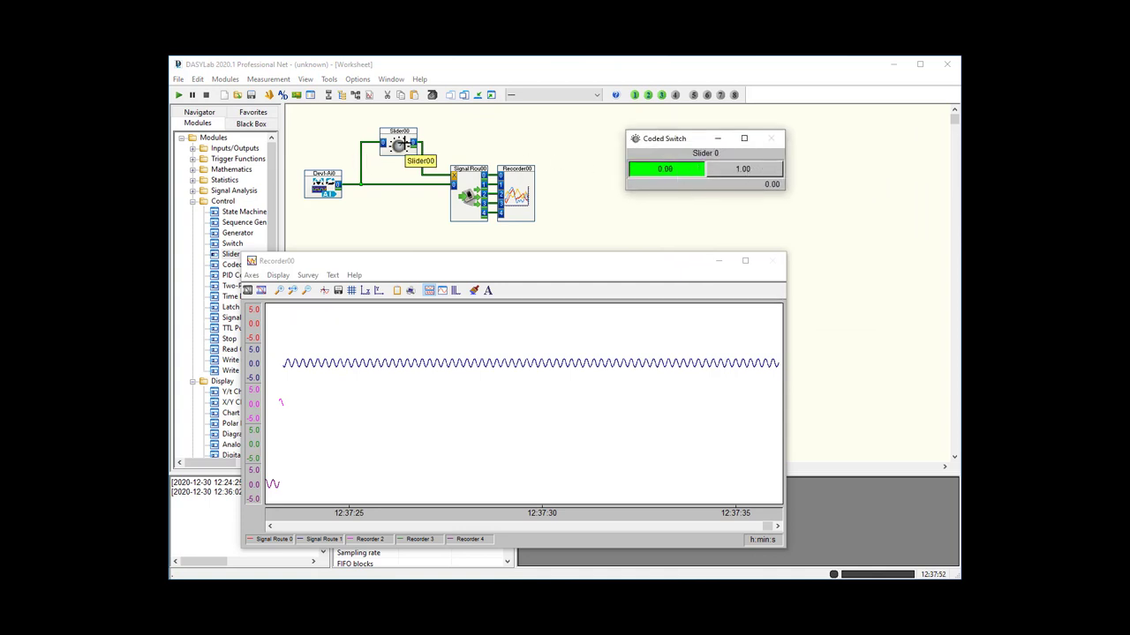
Configure the Coded Switch with five switch positions outputting 0 to 4, a blank display unit and 0 decimals
{"action": "double_click", "coordinate": [399, 144]}
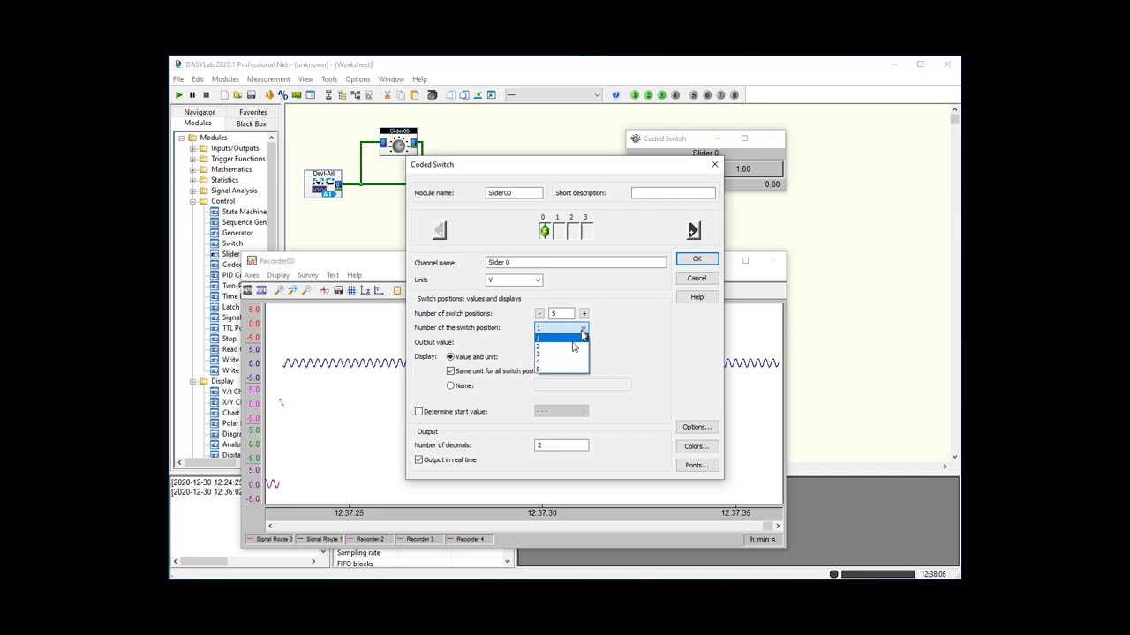
{"action": "left_click", "coordinate": [546, 371]}
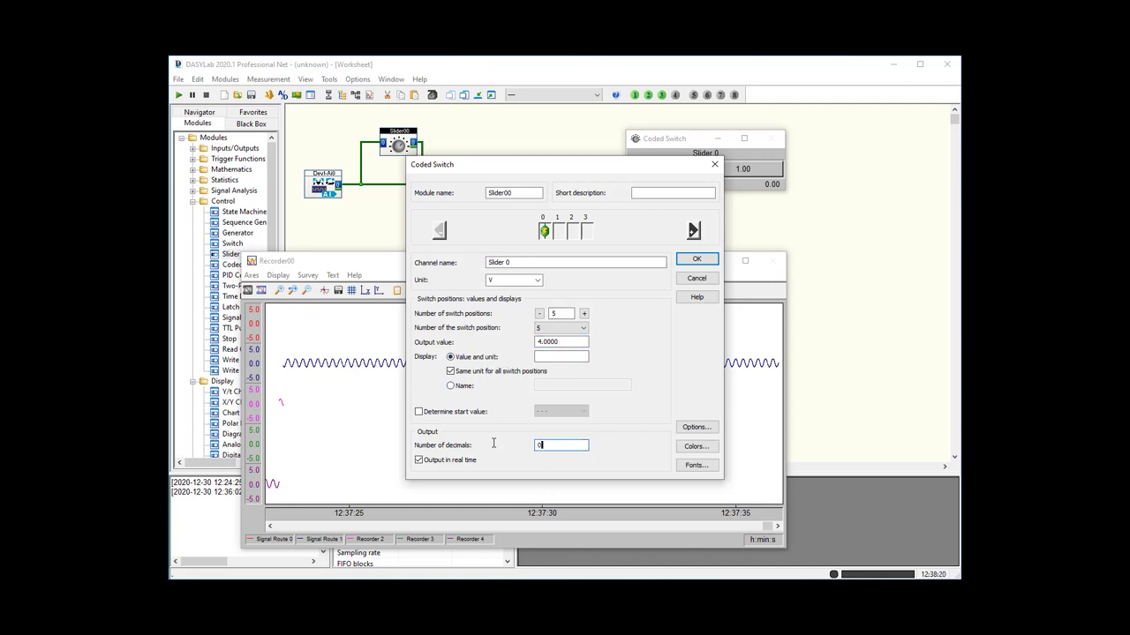
{"action": "left_click", "coordinate": [696, 260]}
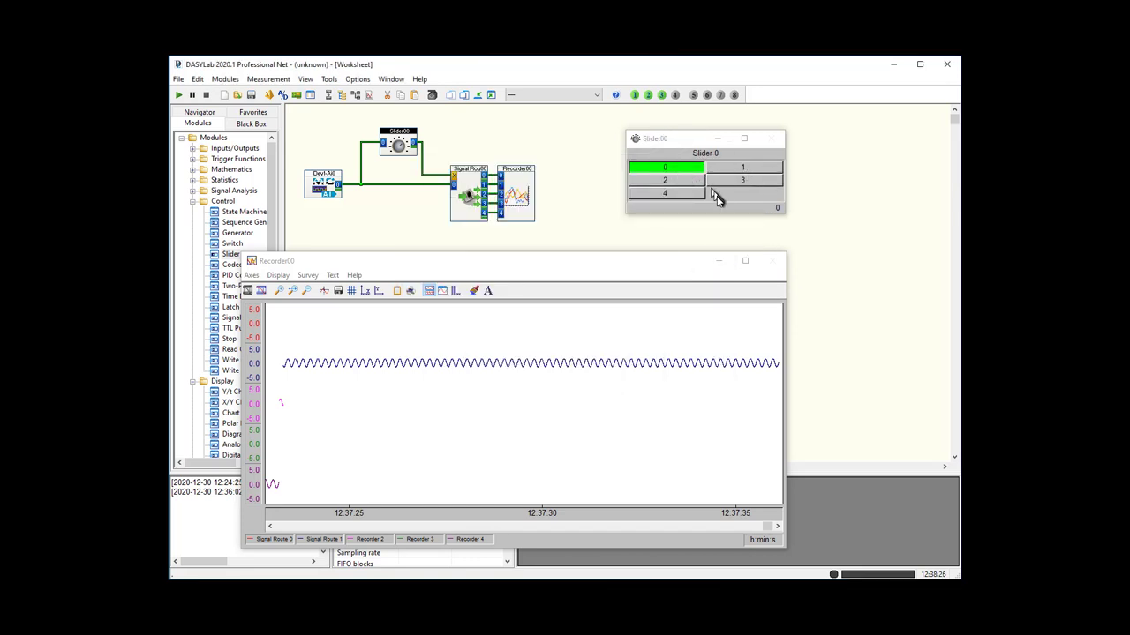
Set the Coded Switch's number of switch divisions to 1, and raise and narrow its display window above the recorder
{"action": "double_click", "coordinate": [397, 141]}
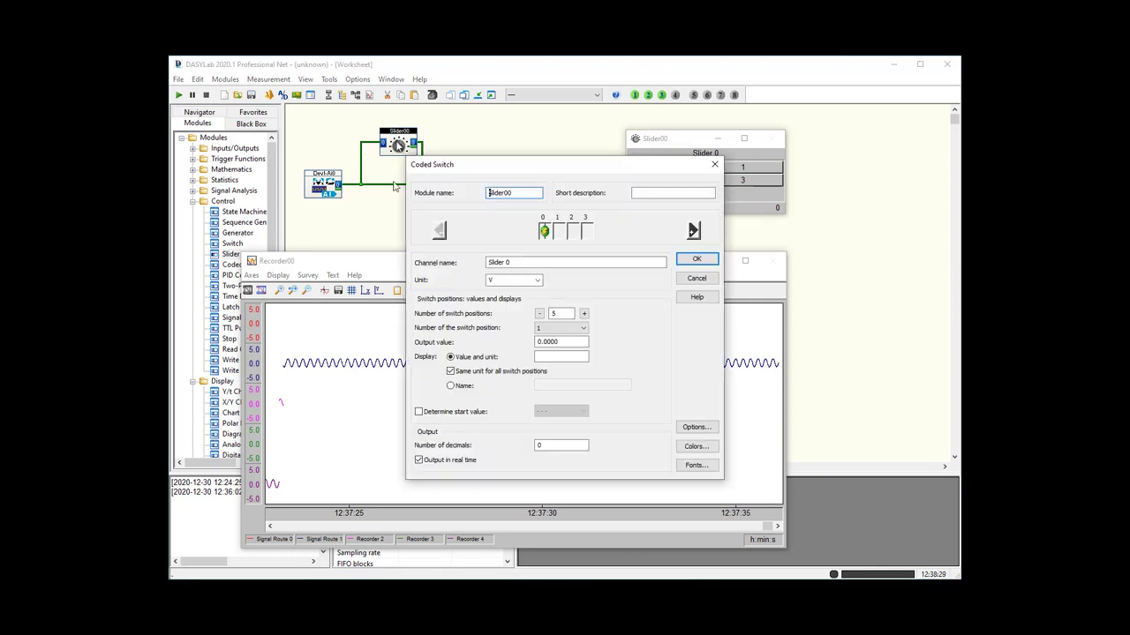
{"action": "left_click", "coordinate": [694, 428]}
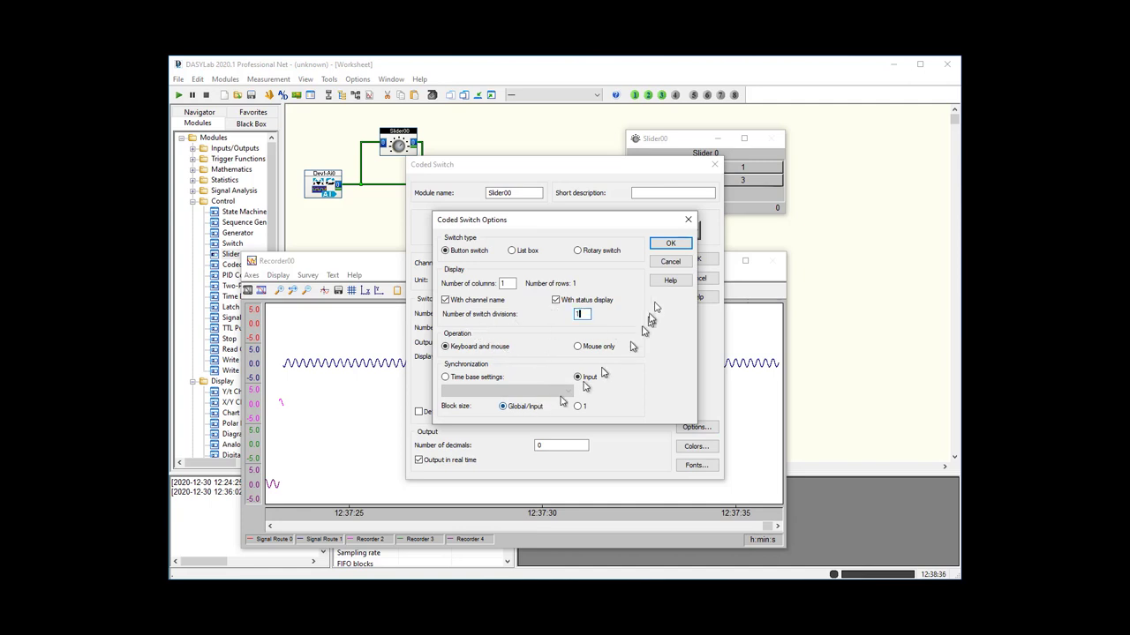
{"action": "left_click", "coordinate": [668, 243]}
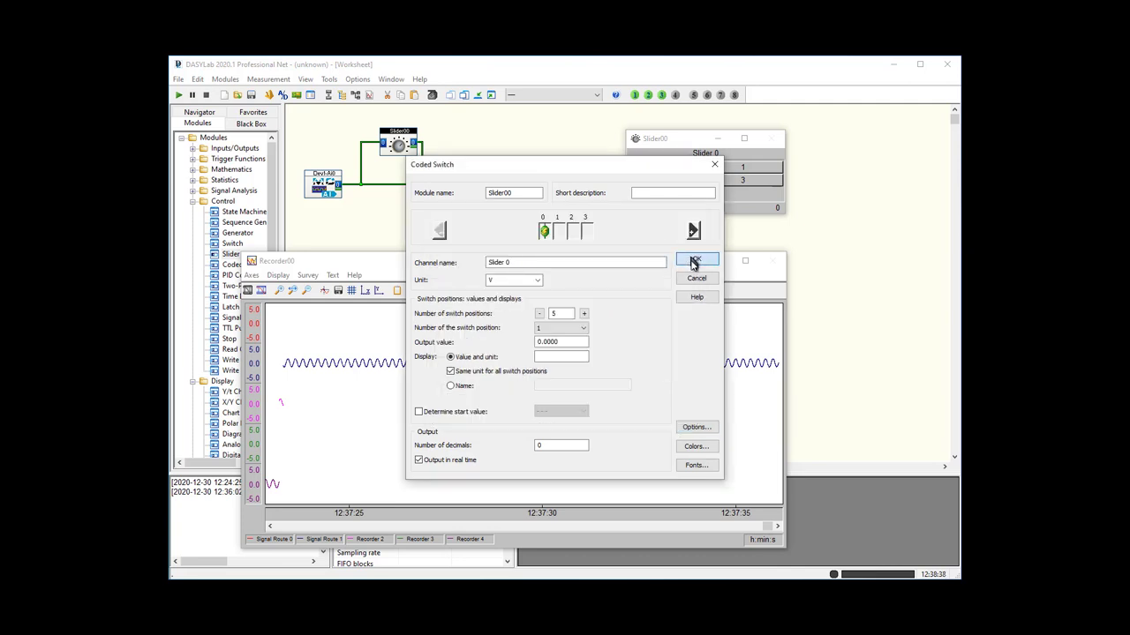
{"action": "left_click", "coordinate": [693, 261]}
{"action": "left_click_drag", "start_coordinate": [679, 131], "coordinate": [673, 93]}
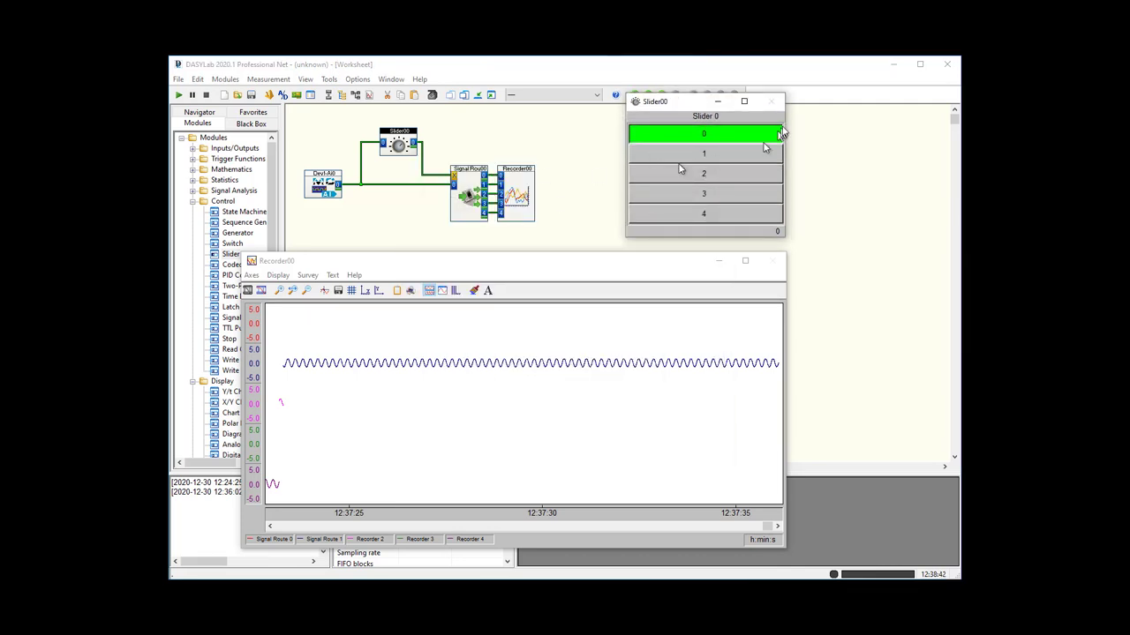
{"action": "left_click_drag", "start_coordinate": [783, 128], "coordinate": [732, 132]}
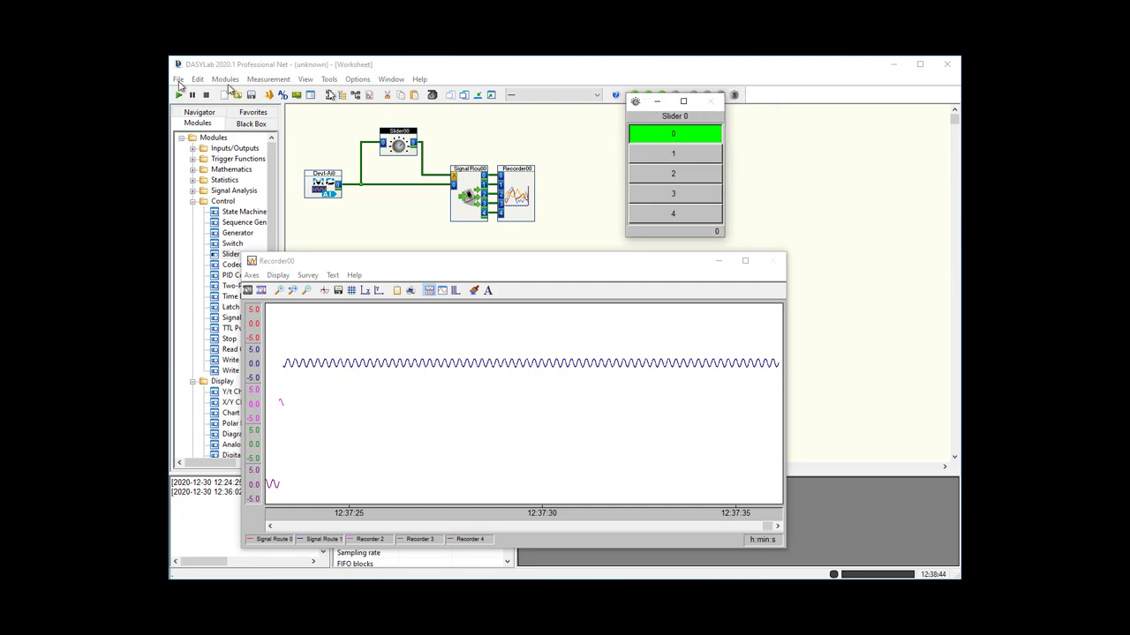
Run the measurement while selecting Coded Switch positions 3, 1 and 4 to change recorder channels, ending by stopping it
{"action": "left_click", "coordinate": [179, 94]}
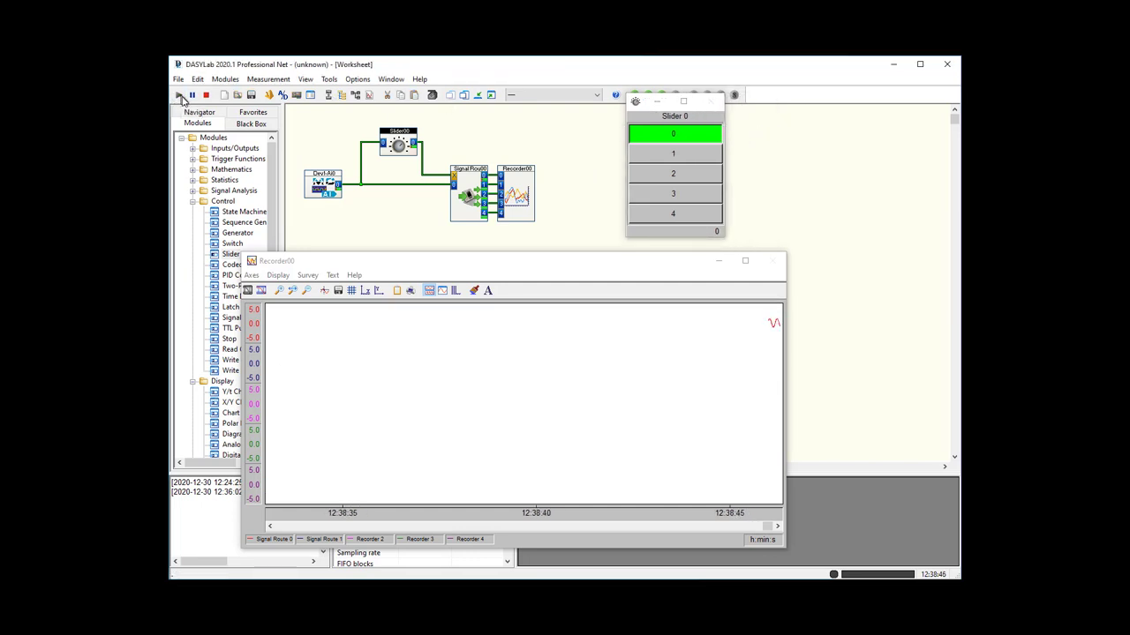
{"action": "left_click", "coordinate": [699, 196]}
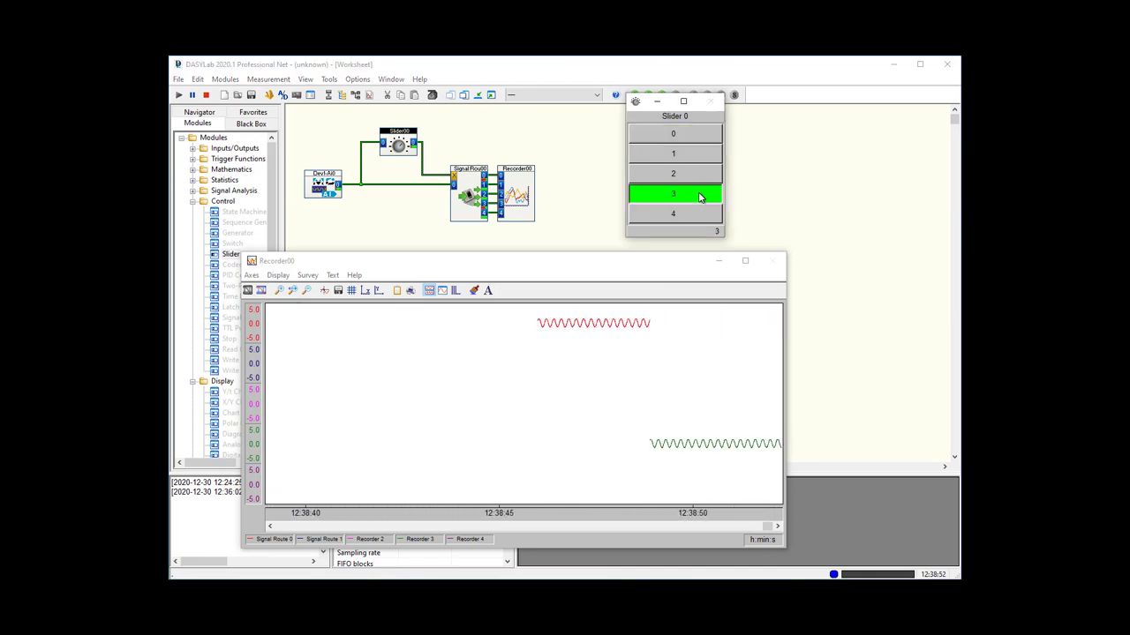
{"action": "left_click", "coordinate": [700, 157]}
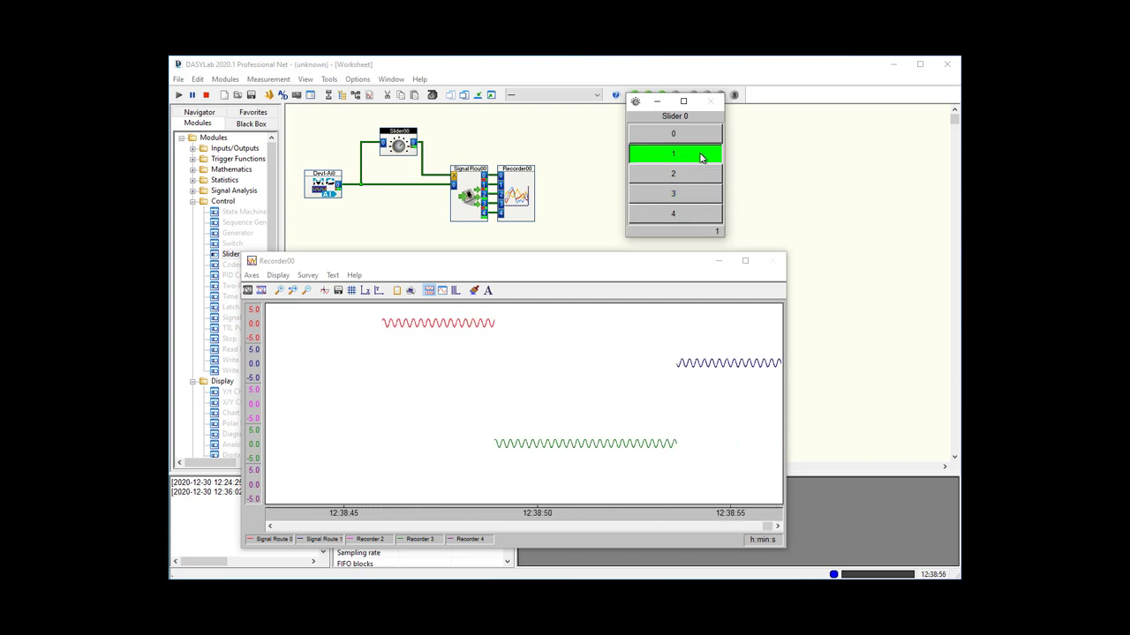
{"action": "left_click", "coordinate": [680, 220]}
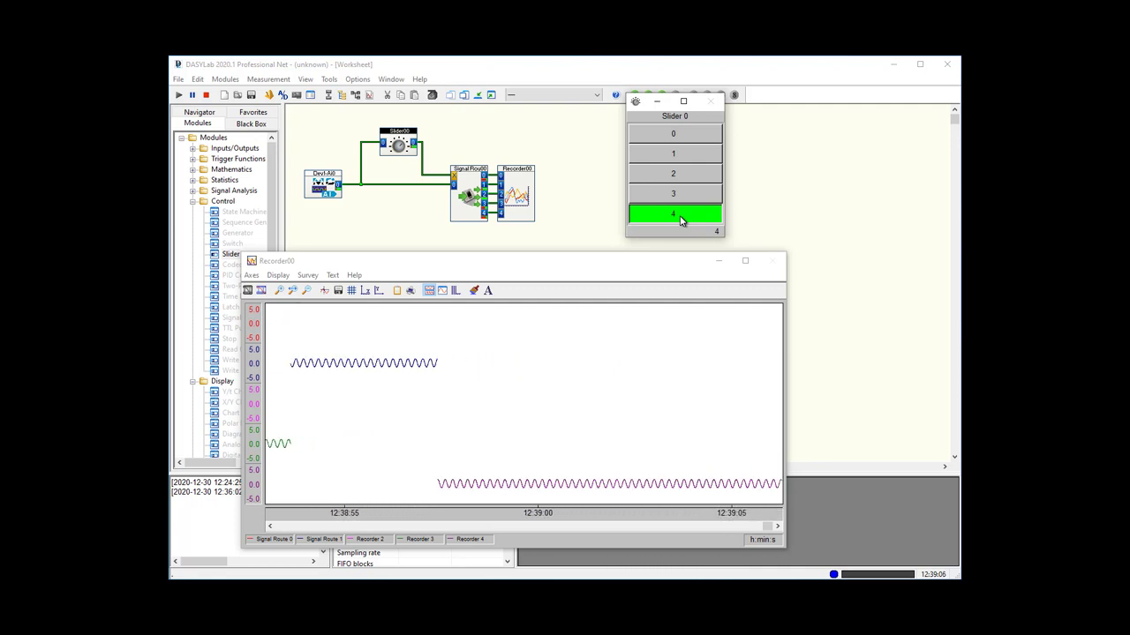
{"action": "left_click", "coordinate": [205, 97]}
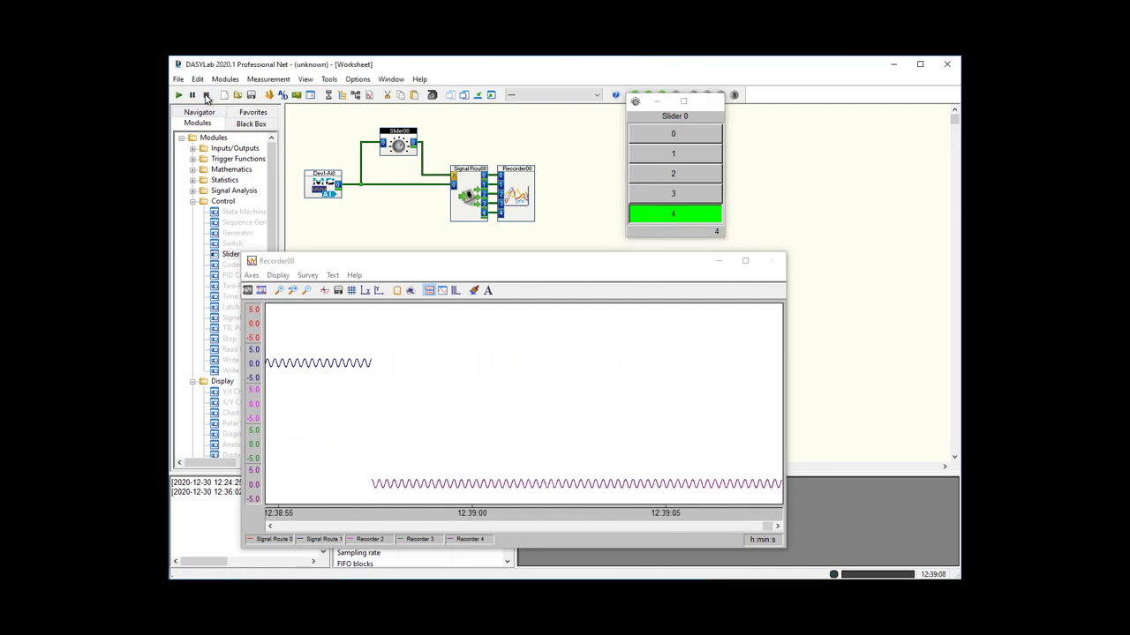
Change the Coded Switch's type to Rotary switch and enlarge its display window above the recorder
{"action": "double_click", "coordinate": [394, 147]}
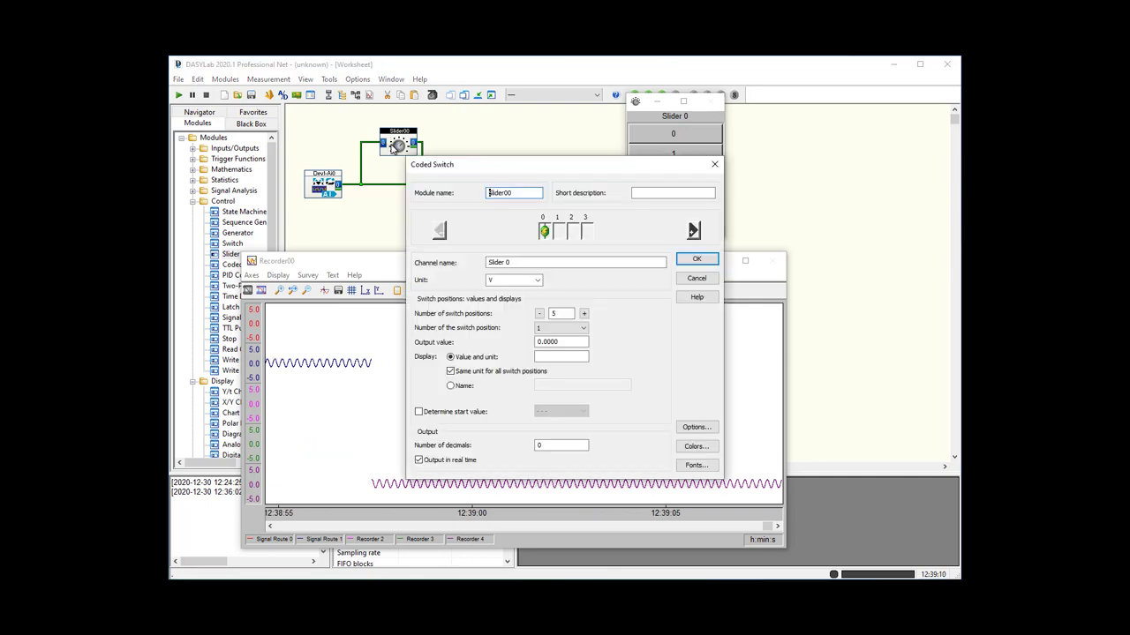
{"action": "left_click", "coordinate": [696, 427]}
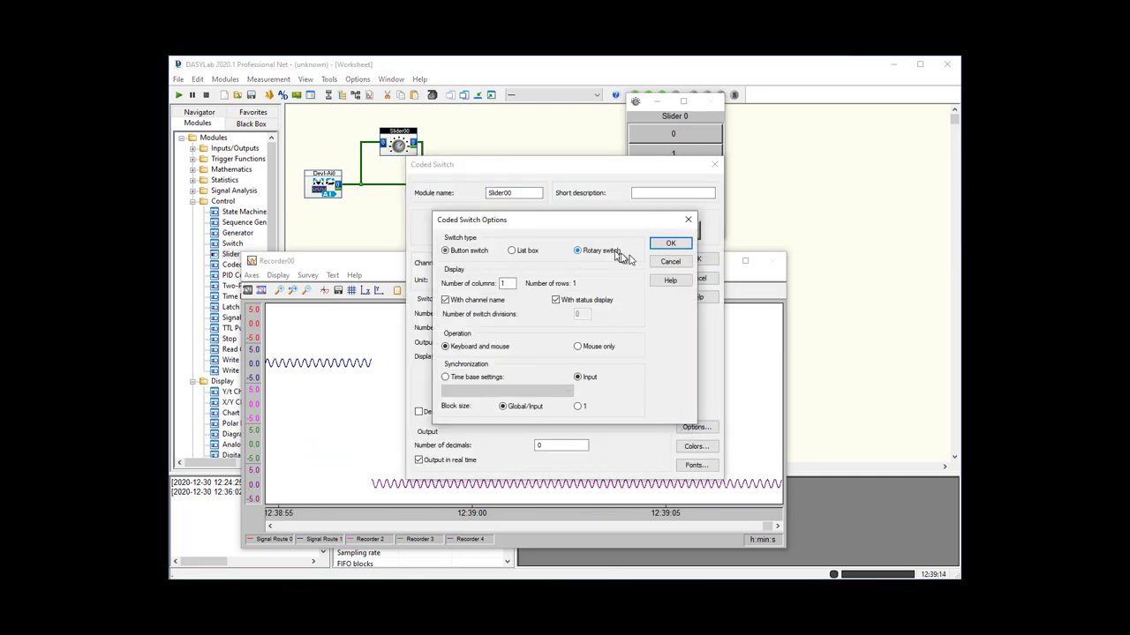
{"action": "left_click", "coordinate": [671, 243]}
{"action": "left_click", "coordinate": [694, 261]}
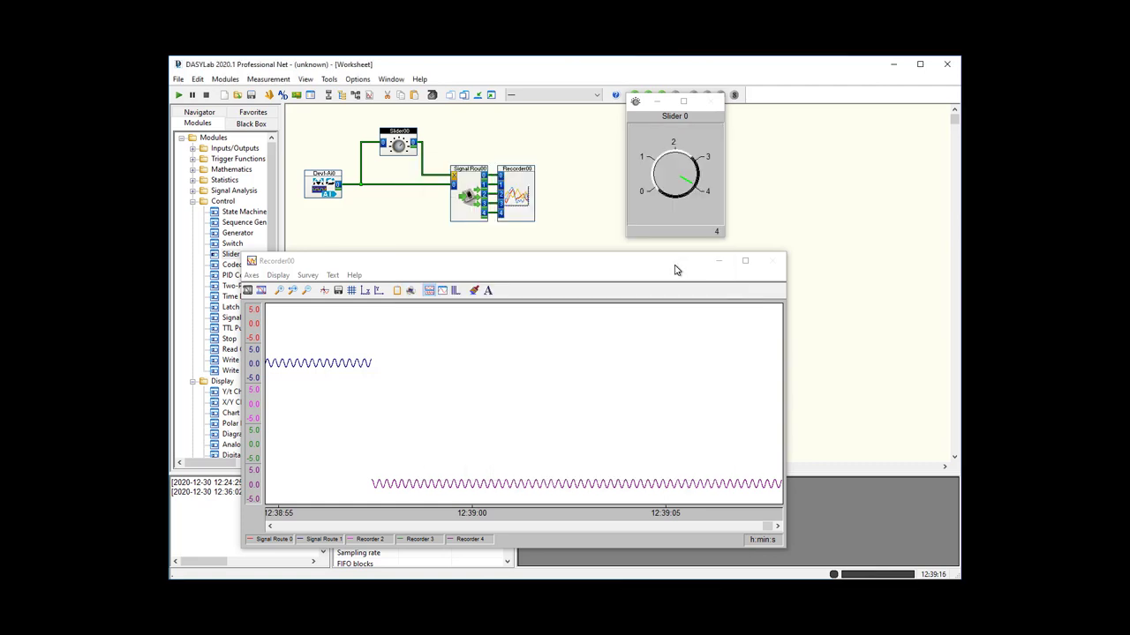
{"action": "left_click_drag", "start_coordinate": [720, 236], "coordinate": [751, 243]}
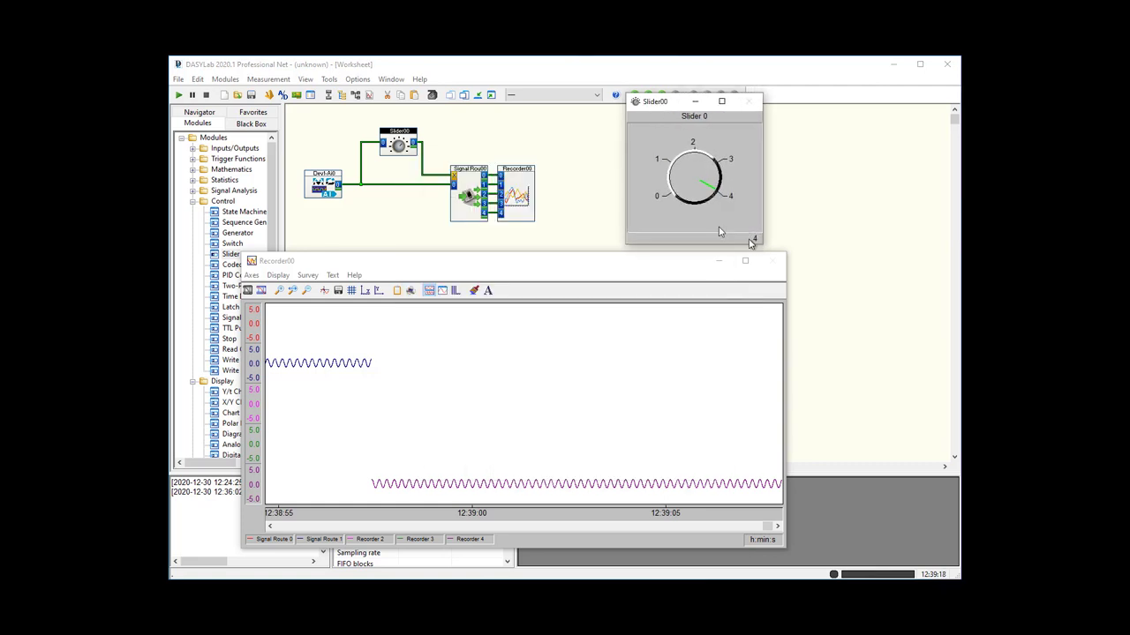
Run the measurement while turning the rotary switch to 1, 4 and 0 to reroute the signal, ending by stopping it
{"action": "left_click", "coordinate": [178, 97]}
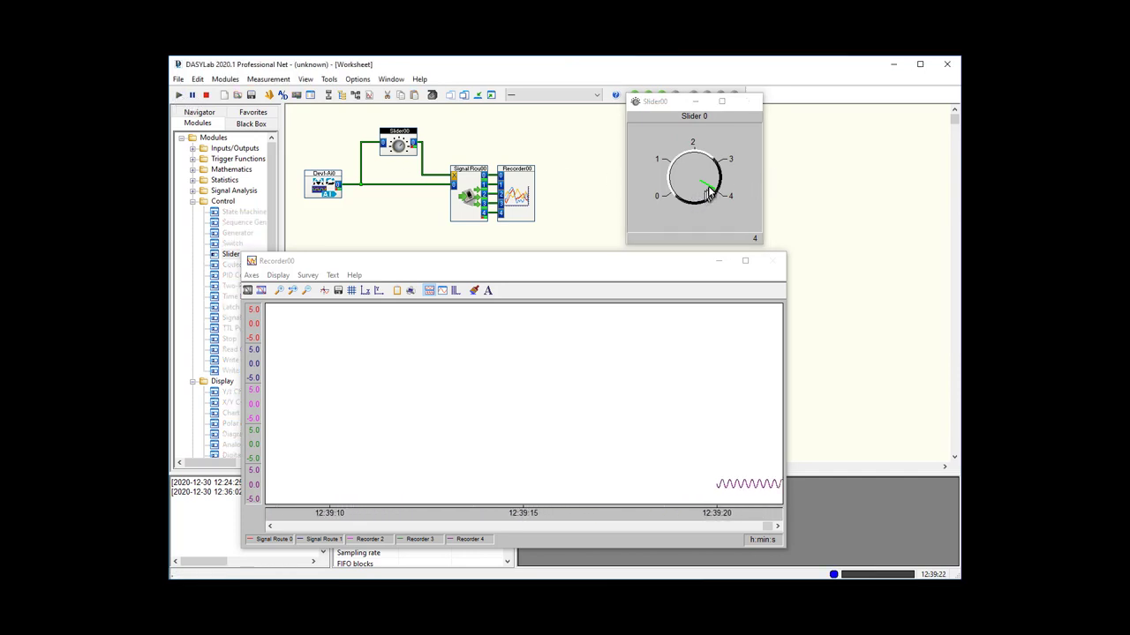
{"action": "mouse_move", "coordinate": [709, 193]}
{"action": "left_mouse_down"}
{"action": "mouse_move", "coordinate": [711, 180]}
{"action": "mouse_move", "coordinate": [672, 168]}
{"action": "left_mouse_up"}
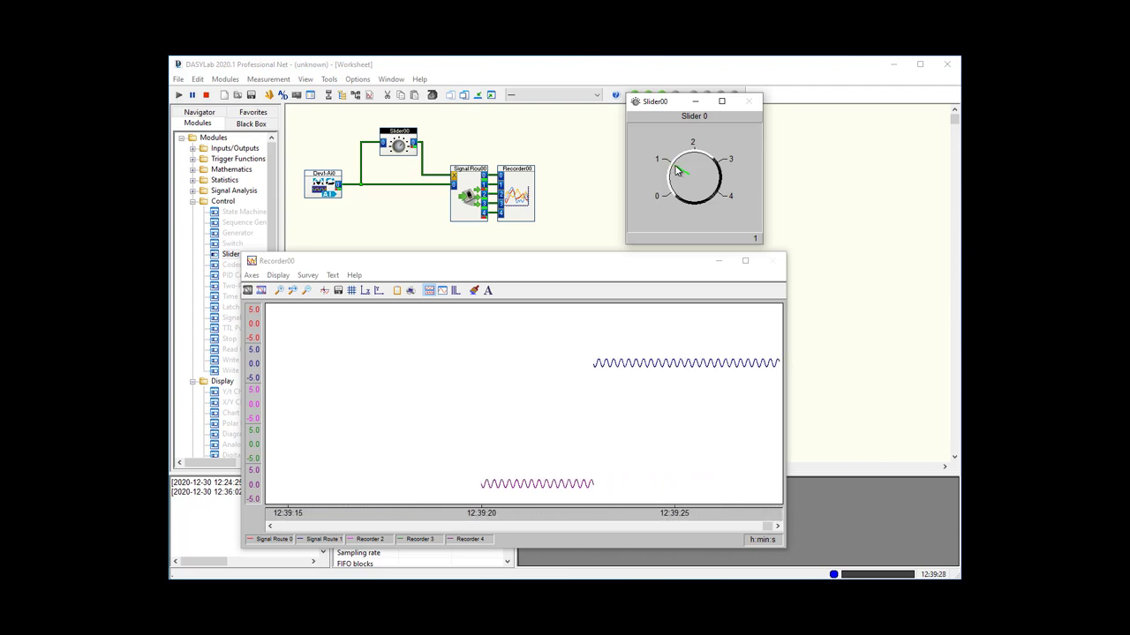
{"action": "mouse_move", "coordinate": [676, 171]}
{"action": "left_mouse_down"}
{"action": "mouse_move", "coordinate": [696, 162]}
{"action": "mouse_move", "coordinate": [654, 182]}
{"action": "mouse_move", "coordinate": [656, 212]}
{"action": "mouse_move", "coordinate": [661, 187]}
{"action": "mouse_move", "coordinate": [669, 203]}
{"action": "mouse_move", "coordinate": [661, 189]}
{"action": "mouse_move", "coordinate": [690, 173]}
{"action": "mouse_move", "coordinate": [728, 170]}
{"action": "mouse_move", "coordinate": [742, 209]}
{"action": "left_mouse_up"}
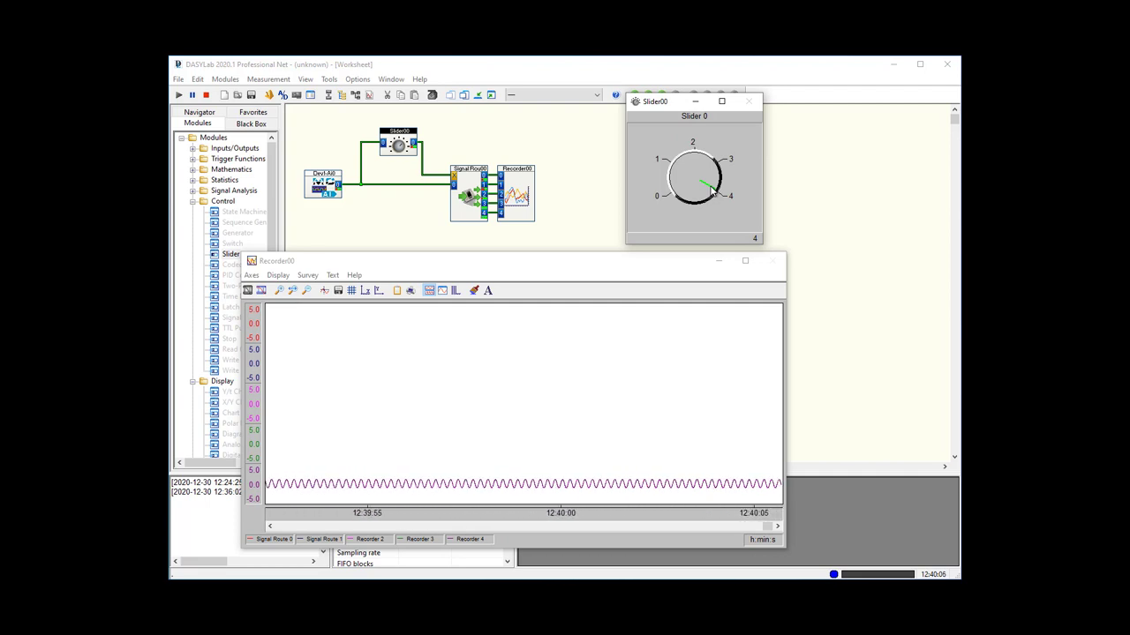
{"action": "left_click_drag", "start_coordinate": [708, 152], "coordinate": [640, 178]}
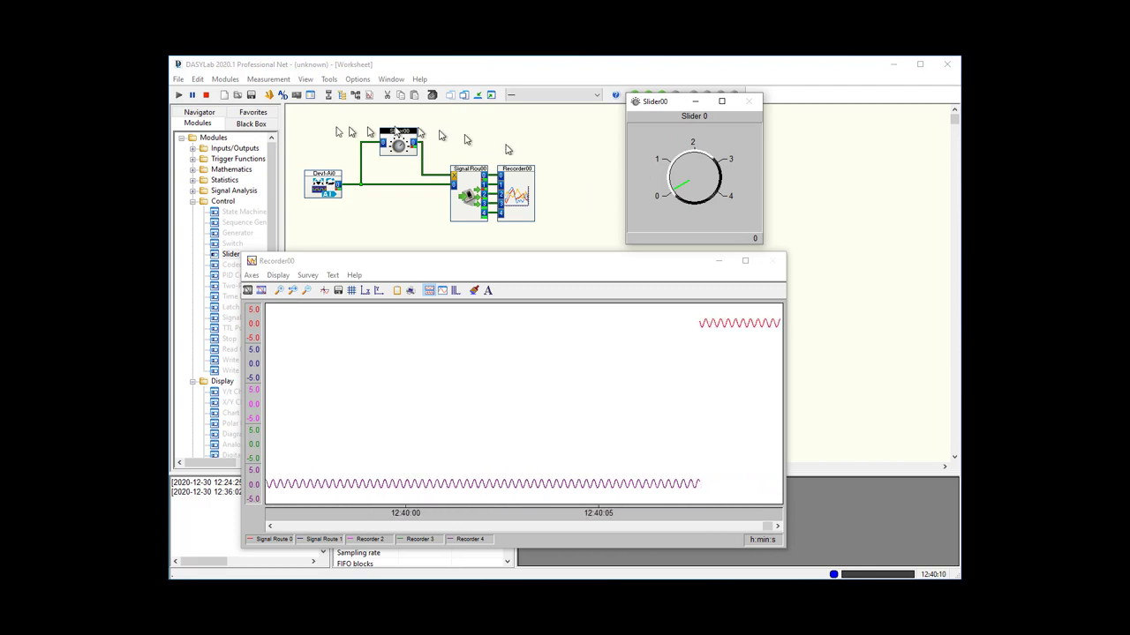
{"action": "left_click", "coordinate": [206, 97]}
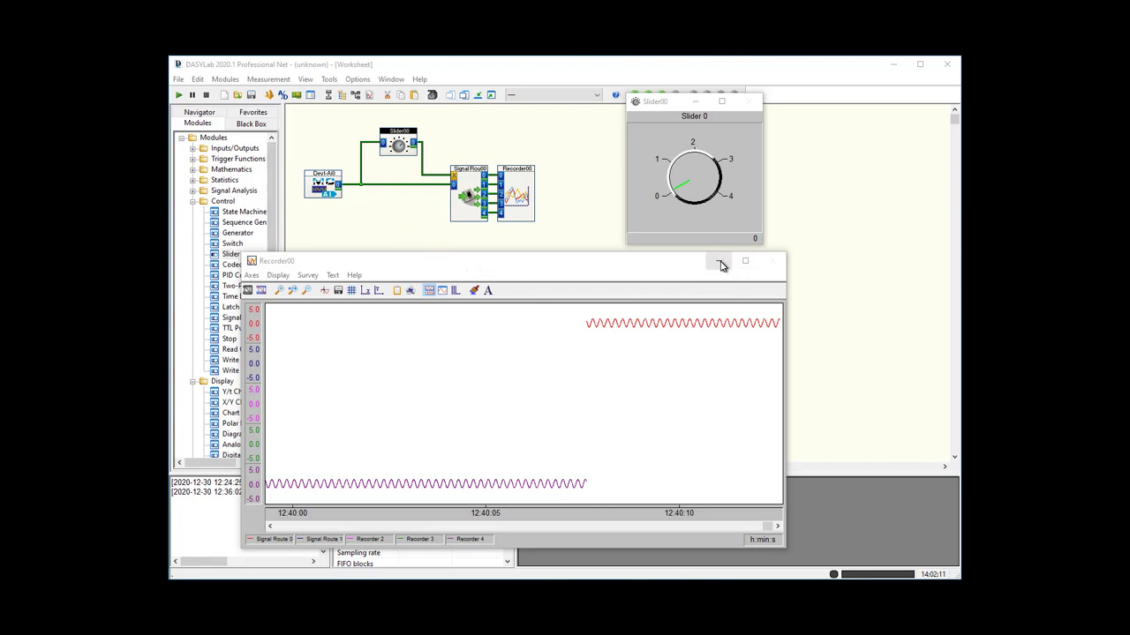
Save the worksheet under the file name signal router in the worksheets folder
{"action": "left_click", "coordinate": [178, 79]}
{"action": "left_click", "coordinate": [199, 135]}
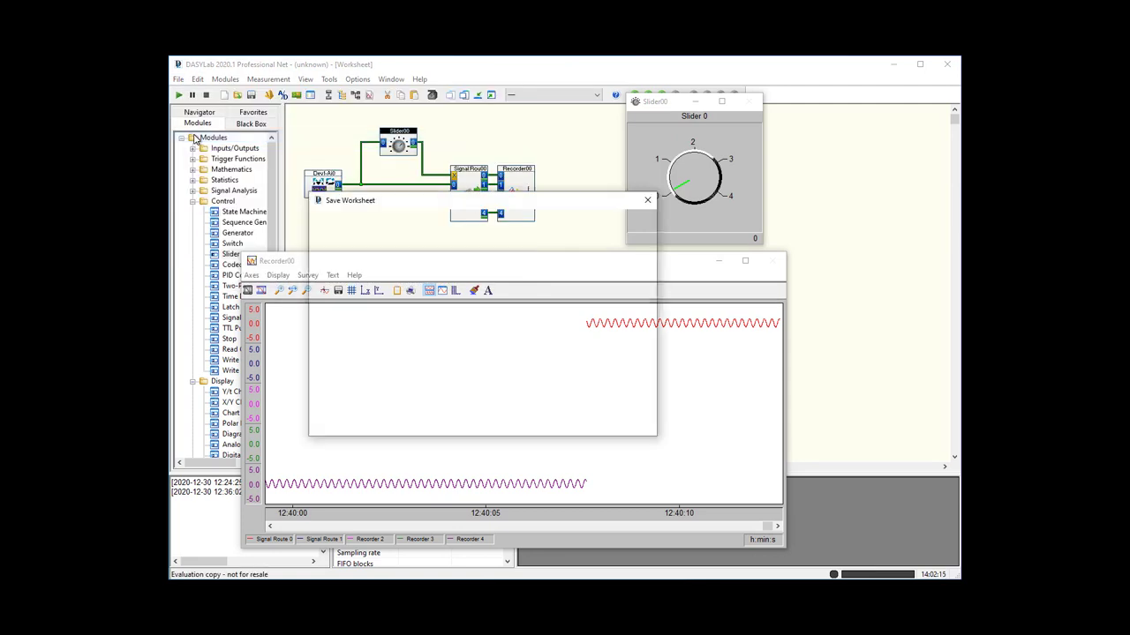
{"action": "left_click", "coordinate": [431, 427]}
{"action": "double_click", "coordinate": [498, 409]}
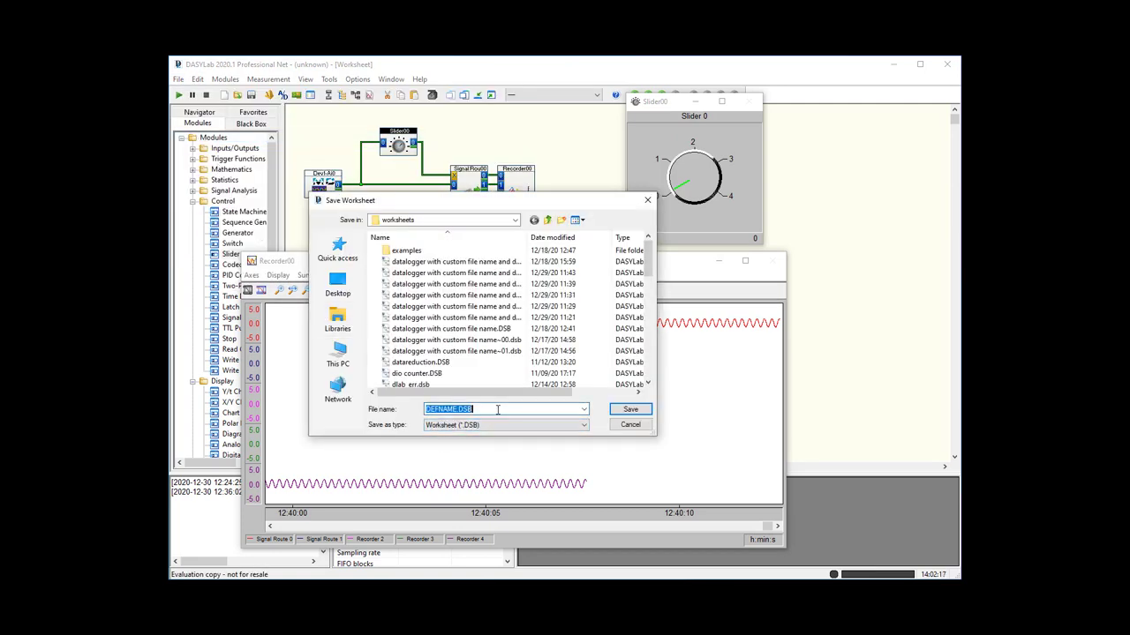
{"action": "type", "text": "signal router"}
{"action": "key", "text": "Return"}
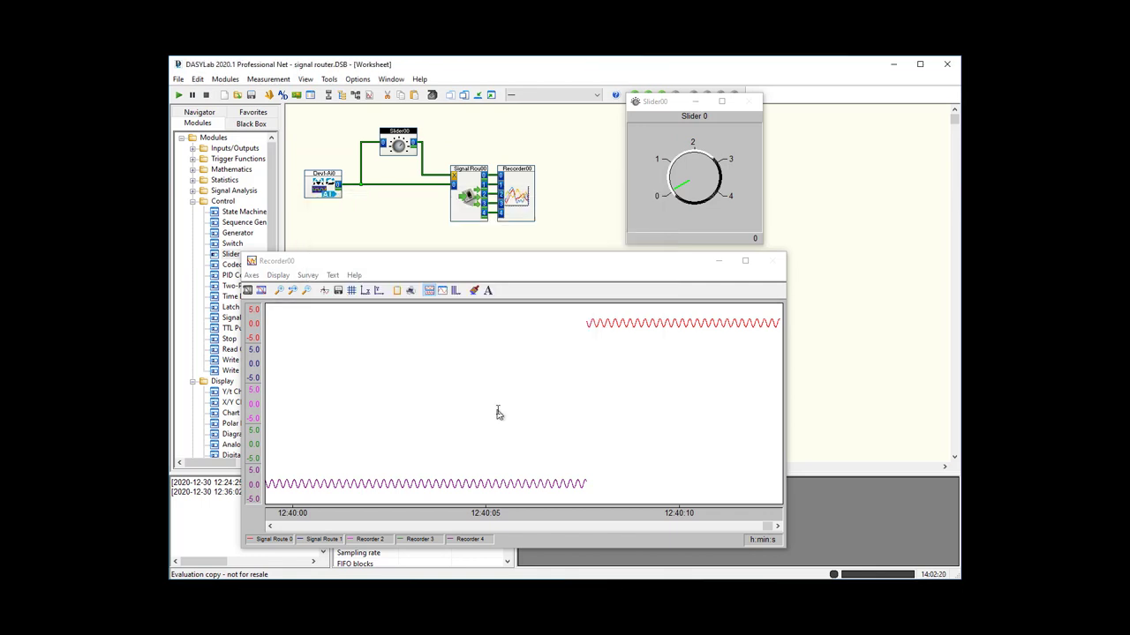
Start a new worksheet and place a Data Reduction Signal Switch module on it
{"action": "left_click", "coordinate": [179, 80]}
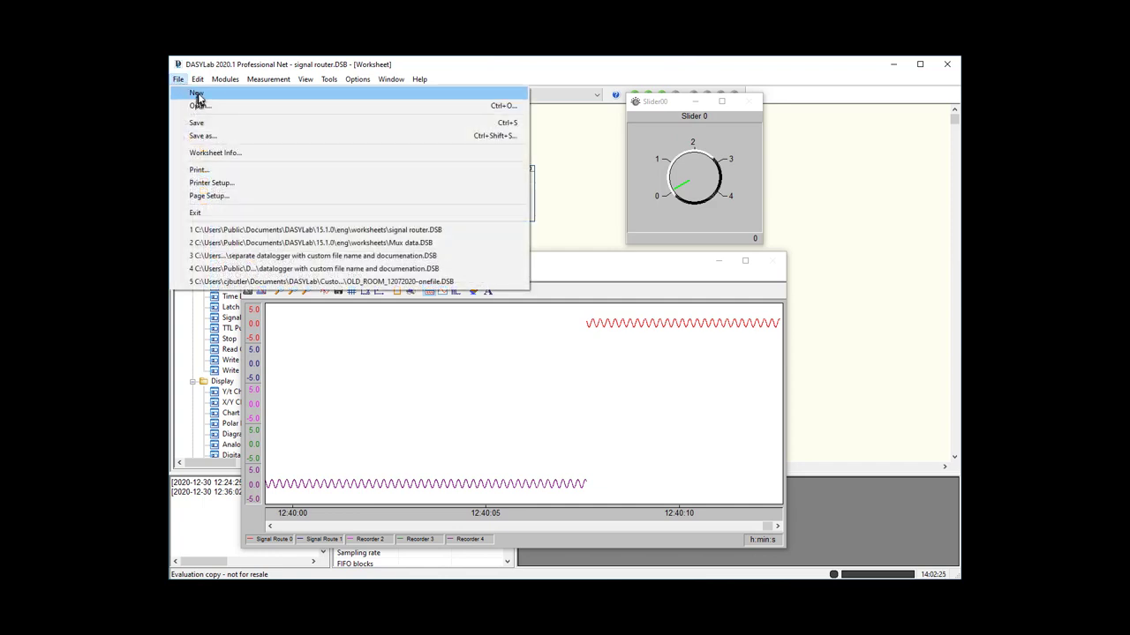
{"action": "left_click", "coordinate": [190, 101]}
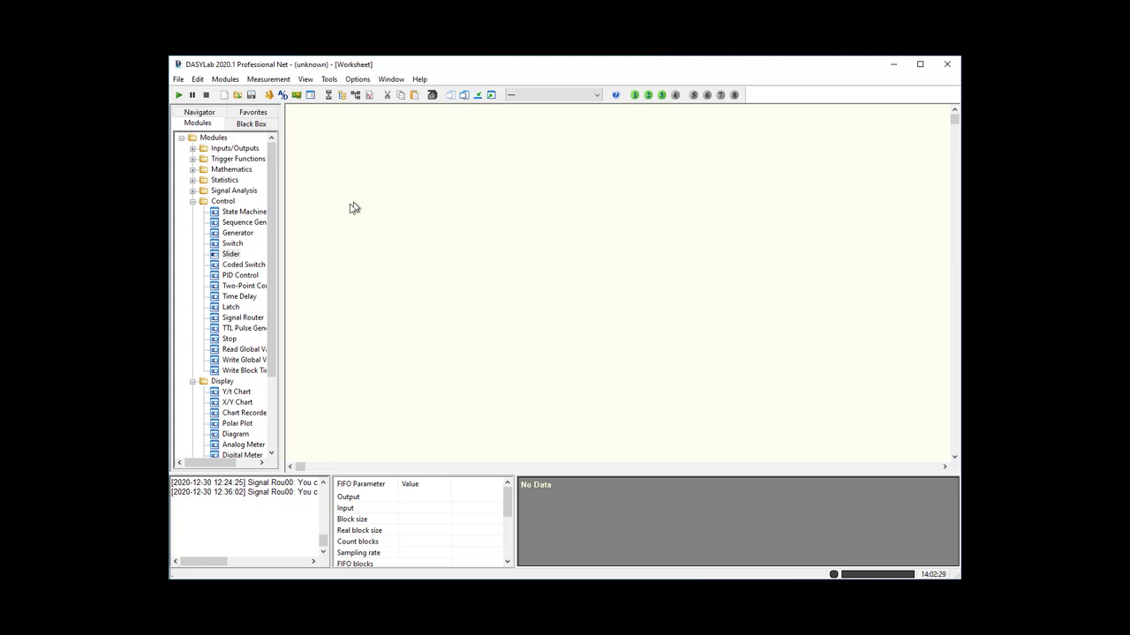
{"action": "left_click", "coordinate": [192, 202]}
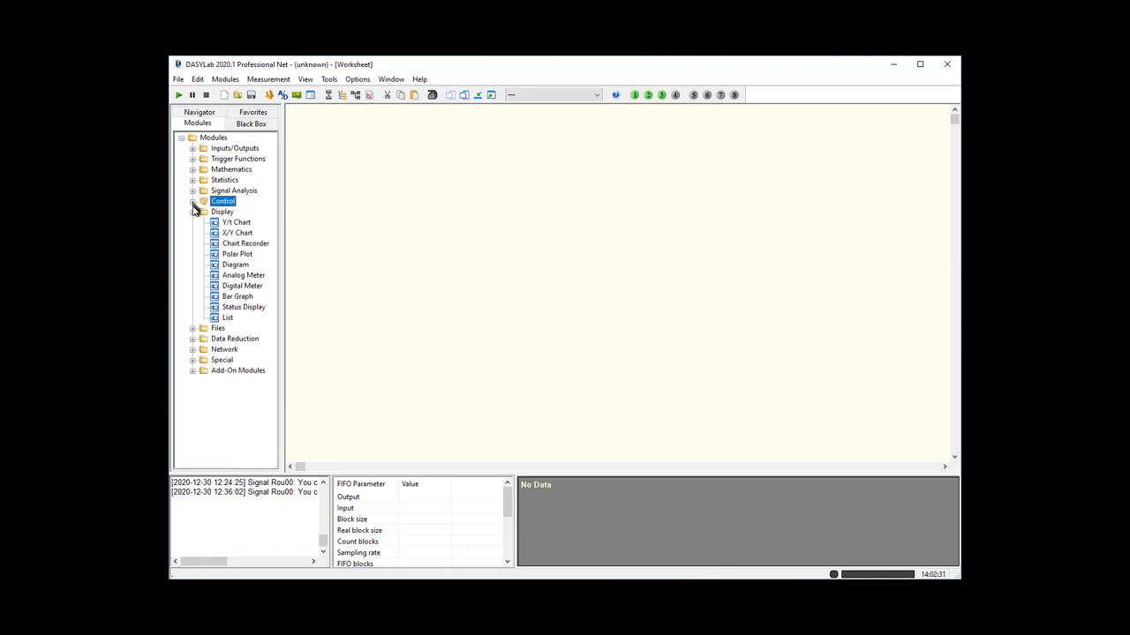
{"action": "left_click", "coordinate": [194, 213]}
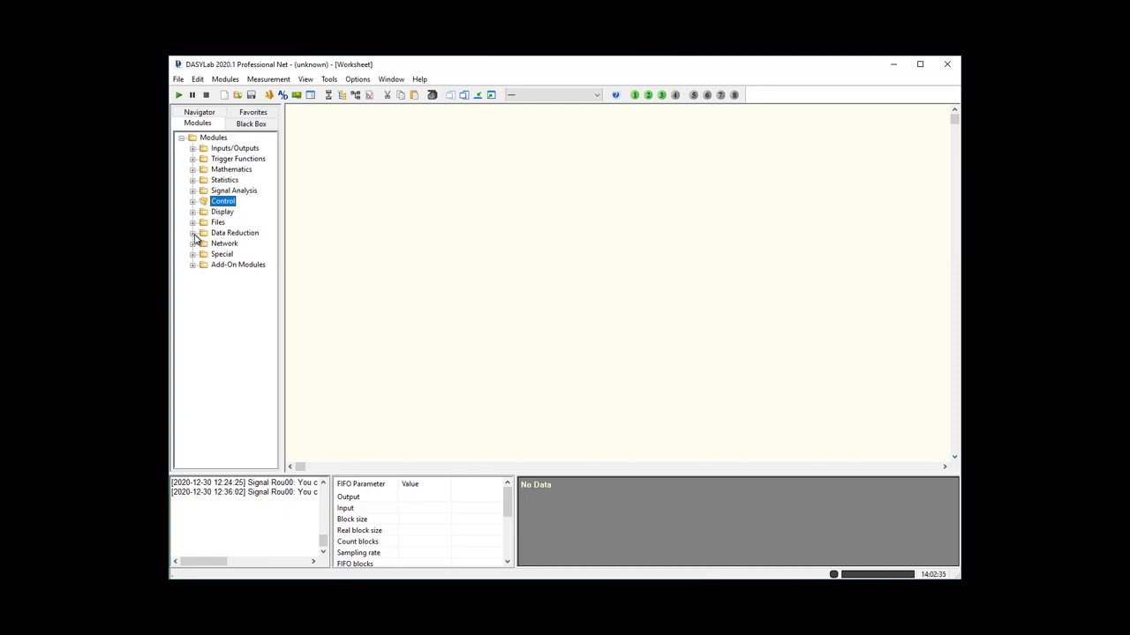
{"action": "left_click", "coordinate": [193, 234]}
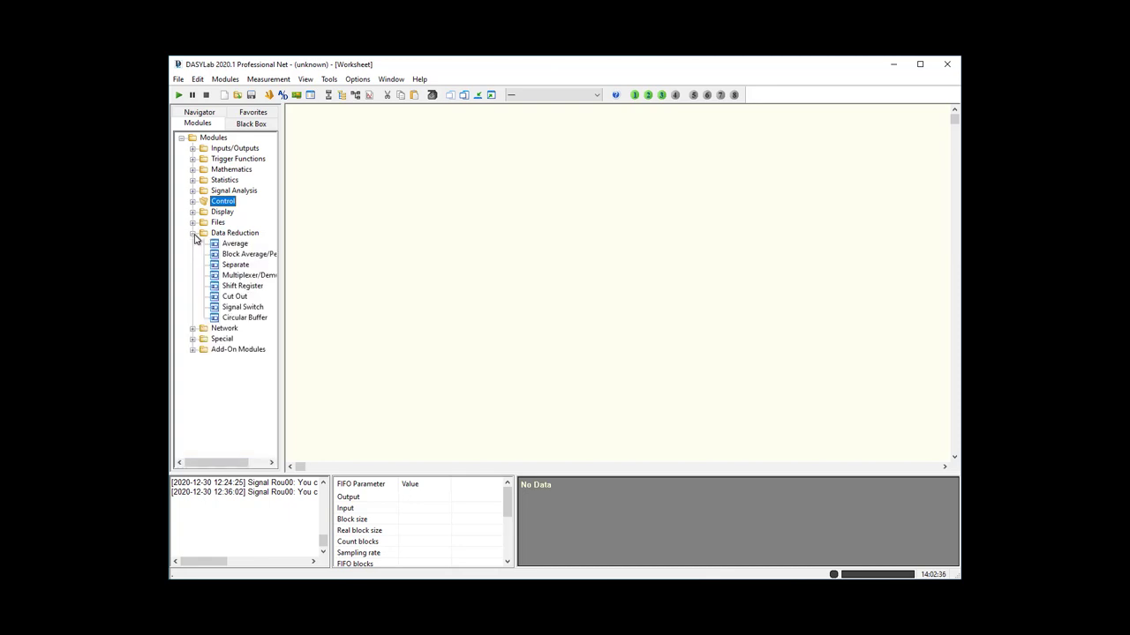
{"action": "left_click", "coordinate": [250, 308]}
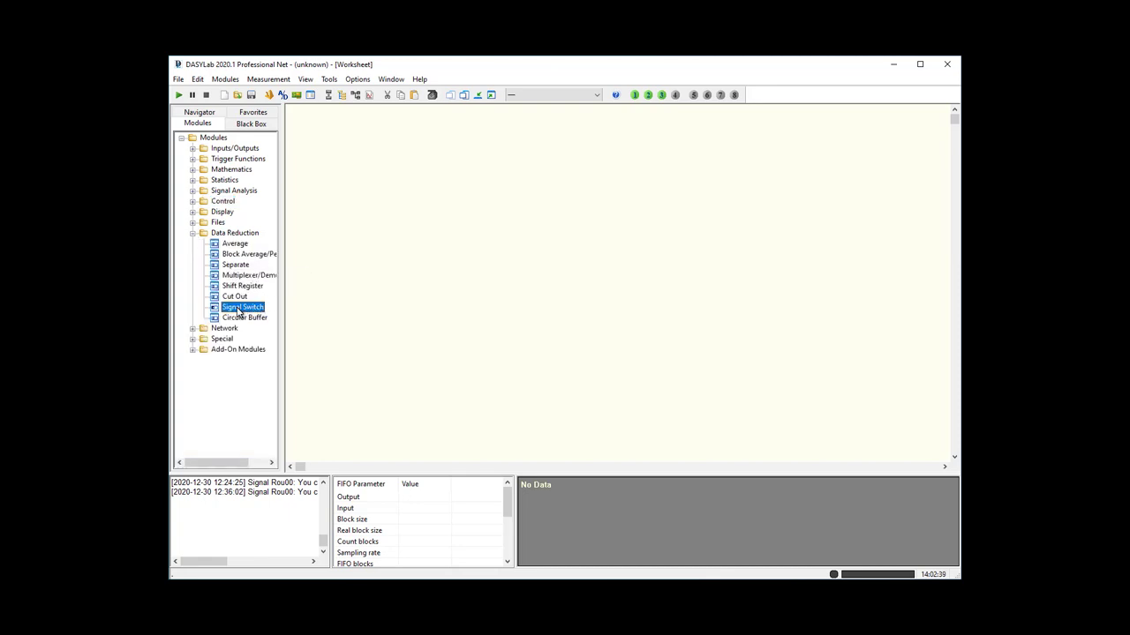
{"action": "left_click_drag", "start_coordinate": [237, 310], "coordinate": [448, 178]}
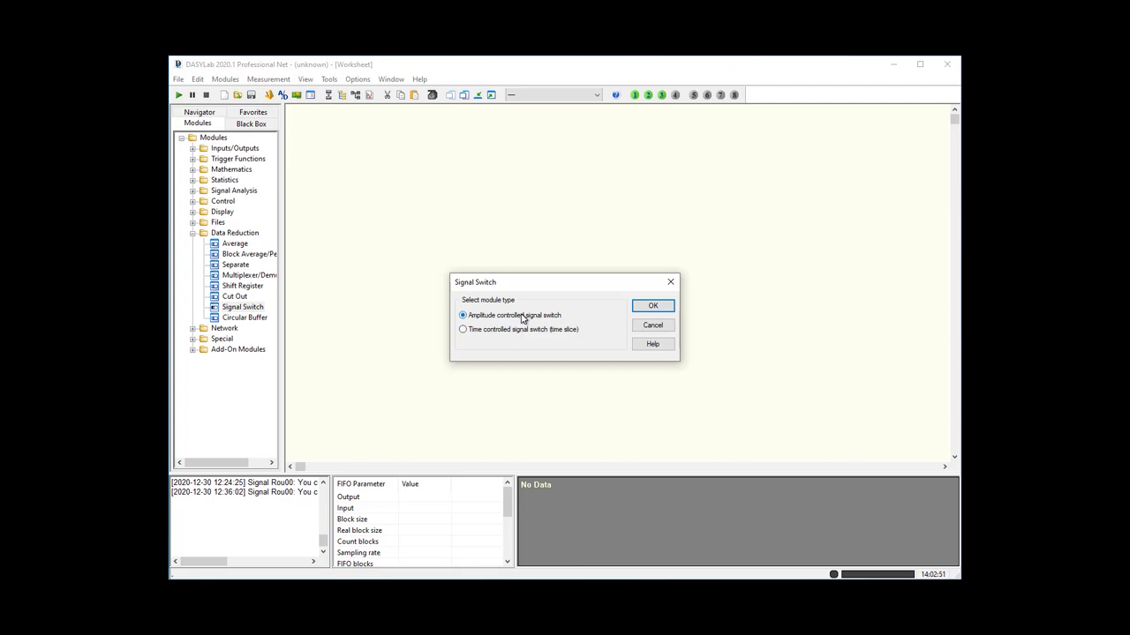
Configure the module as an amplitude controlled signal switch with four data channels, the control channel specifying the data channel
{"action": "left_click", "coordinate": [653, 307]}
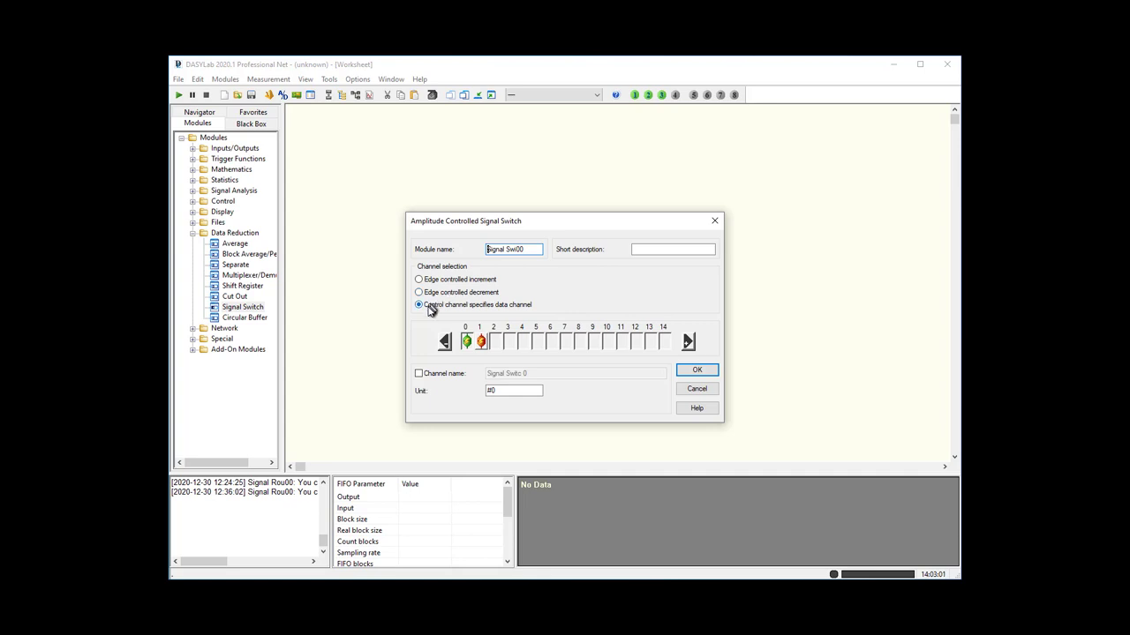
{"action": "left_click", "coordinate": [691, 344]}
{"action": "left_click", "coordinate": [690, 344]}
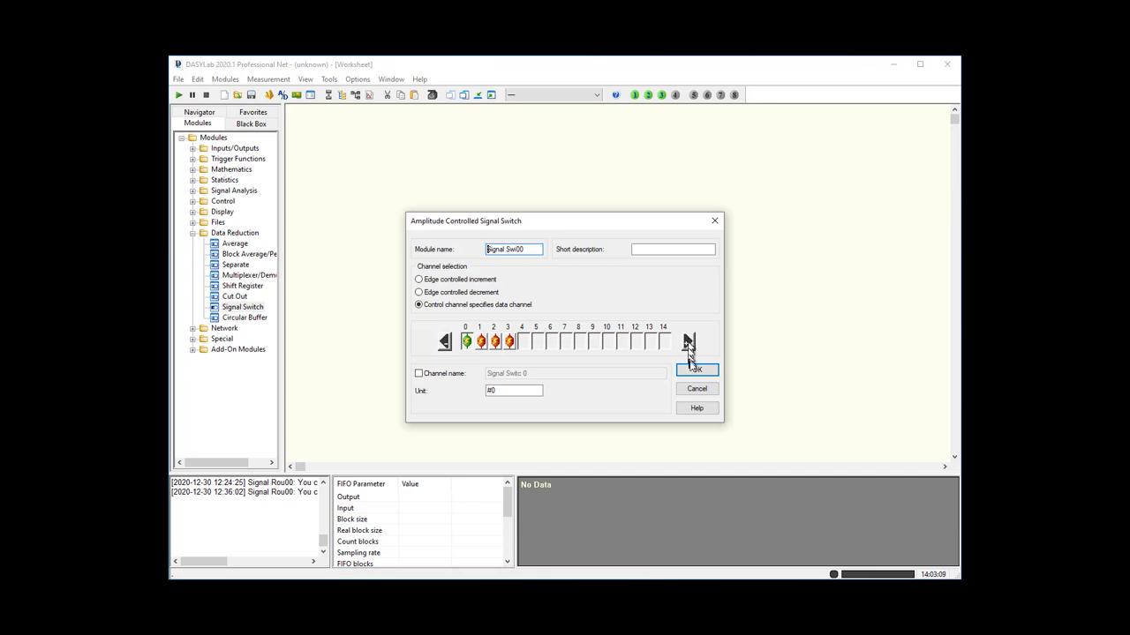
{"action": "left_click", "coordinate": [695, 371]}
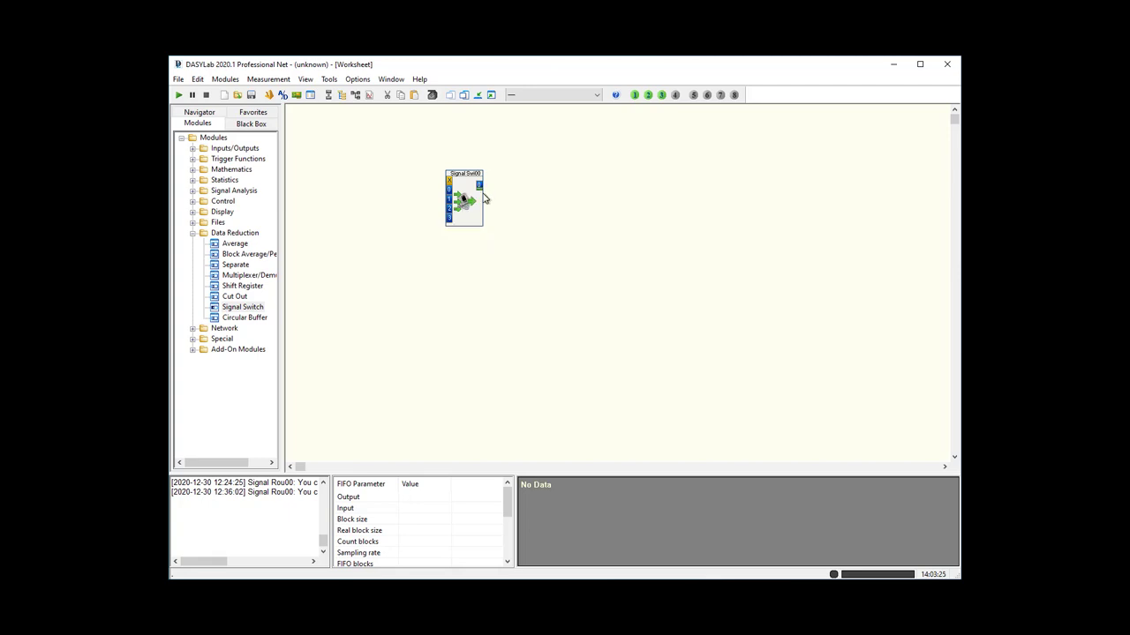
Add a Generator without modulation beside the Signal Switch and give it four channels, 0 to 3
{"action": "left_click", "coordinate": [193, 234]}
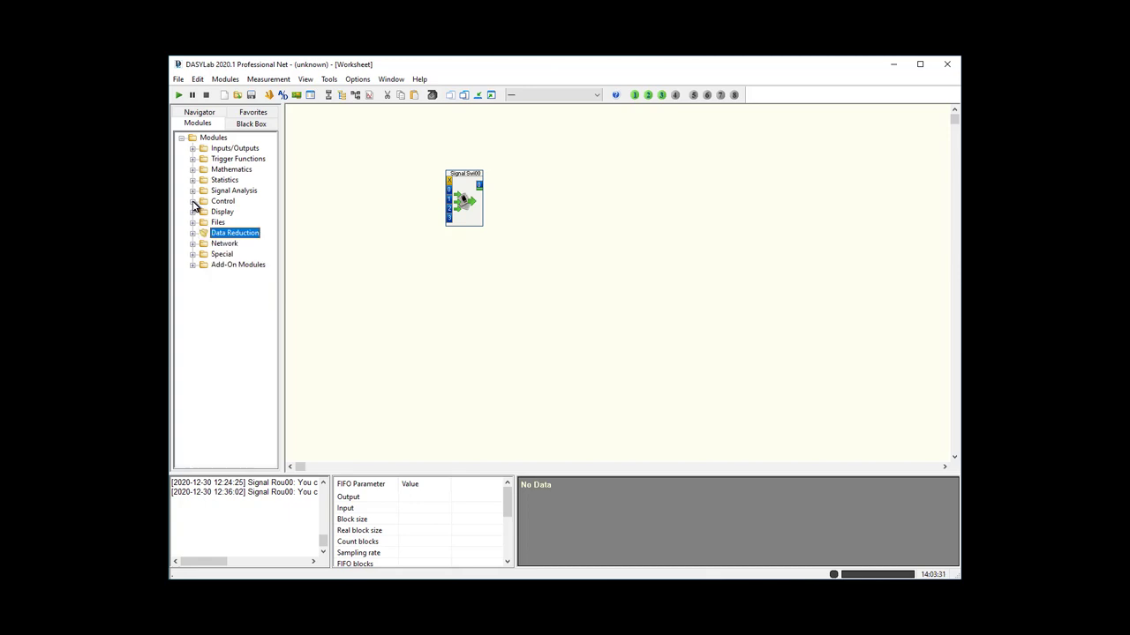
{"action": "left_click", "coordinate": [192, 201]}
{"action": "left_click_drag", "start_coordinate": [242, 234], "coordinate": [383, 192]}
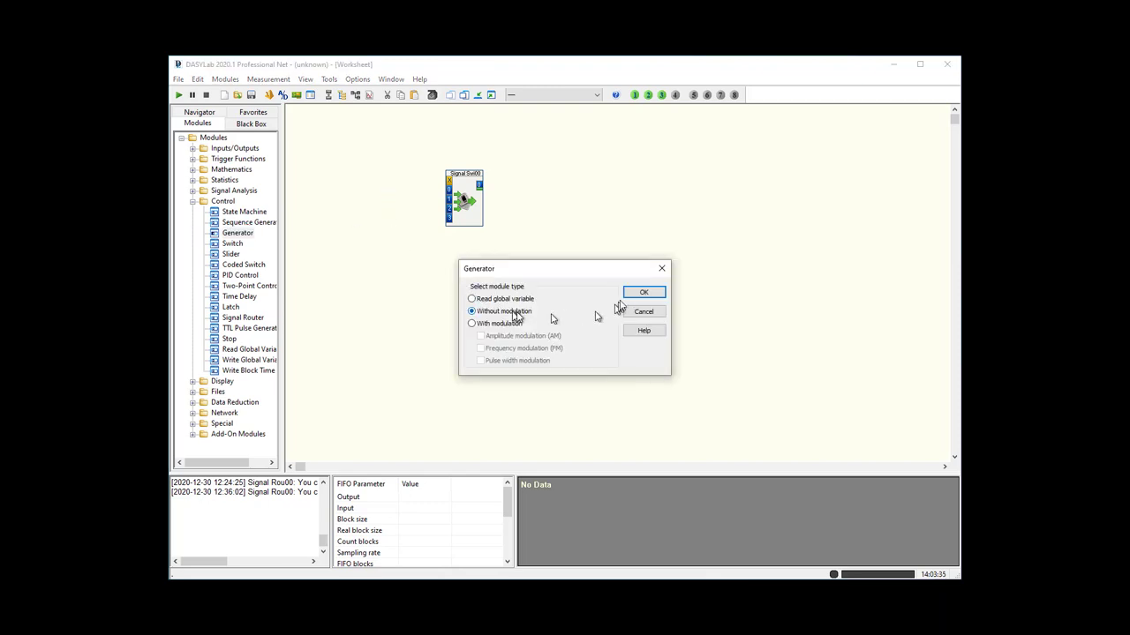
{"action": "left_click", "coordinate": [647, 293]}
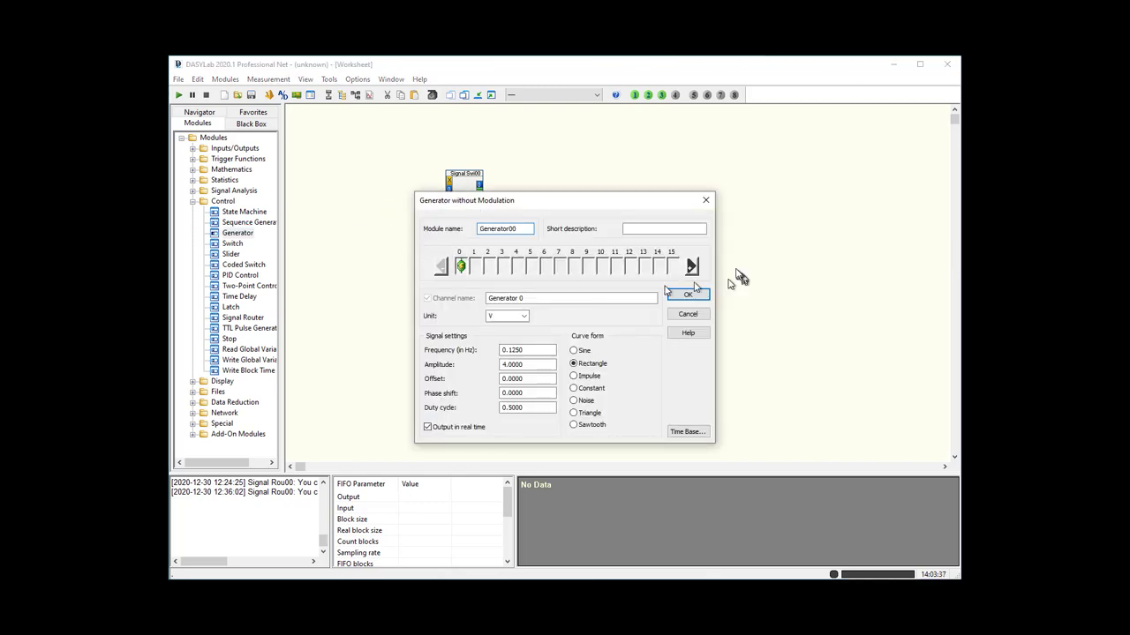
{"action": "left_click", "coordinate": [692, 269]}
{"action": "left_click", "coordinate": [693, 268]}
{"action": "left_click", "coordinate": [692, 268]}
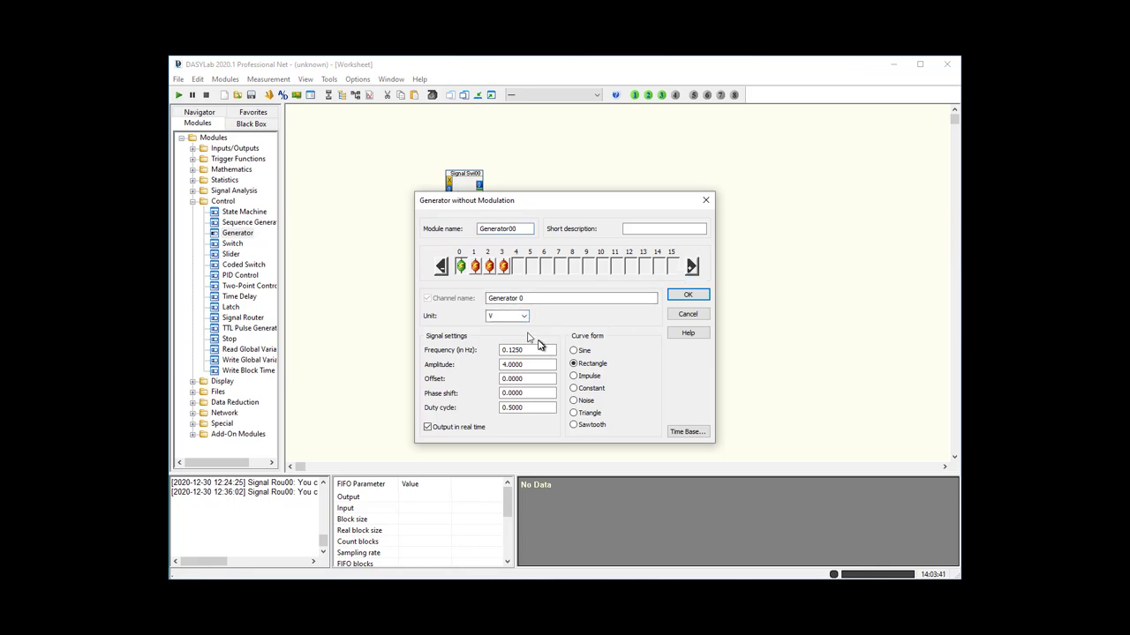
Use sine, triangle and sawtooth curve forms for Generator channels 1, 2 and 3, and wire all four outputs to the Signal Switch's data inputs
{"action": "left_click", "coordinate": [478, 270]}
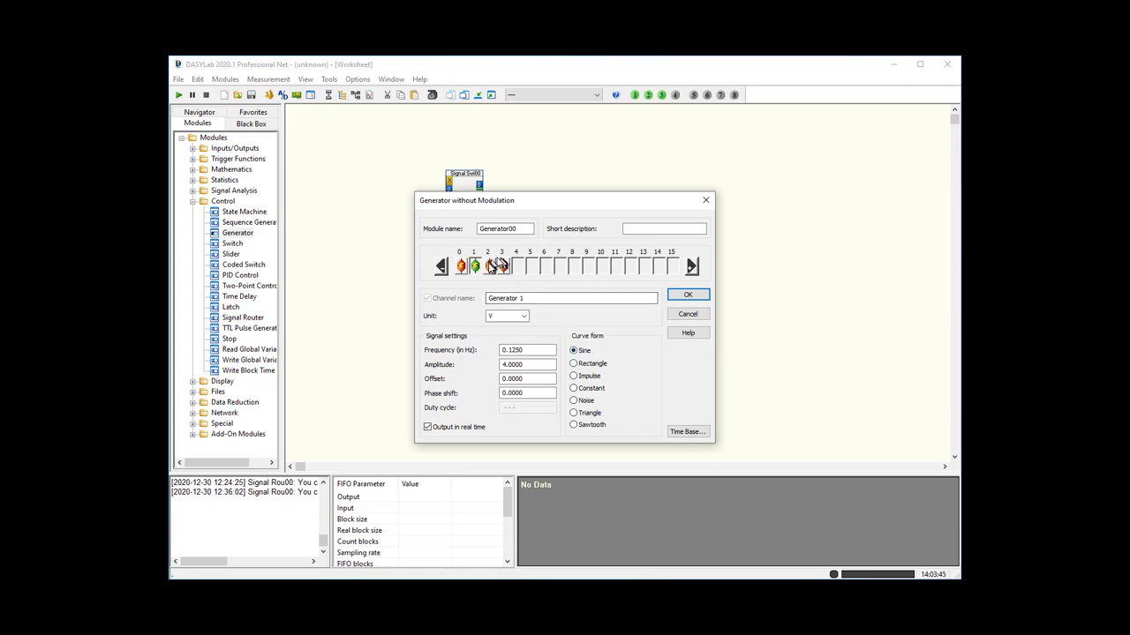
{"action": "left_click", "coordinate": [499, 267]}
{"action": "left_click", "coordinate": [590, 412]}
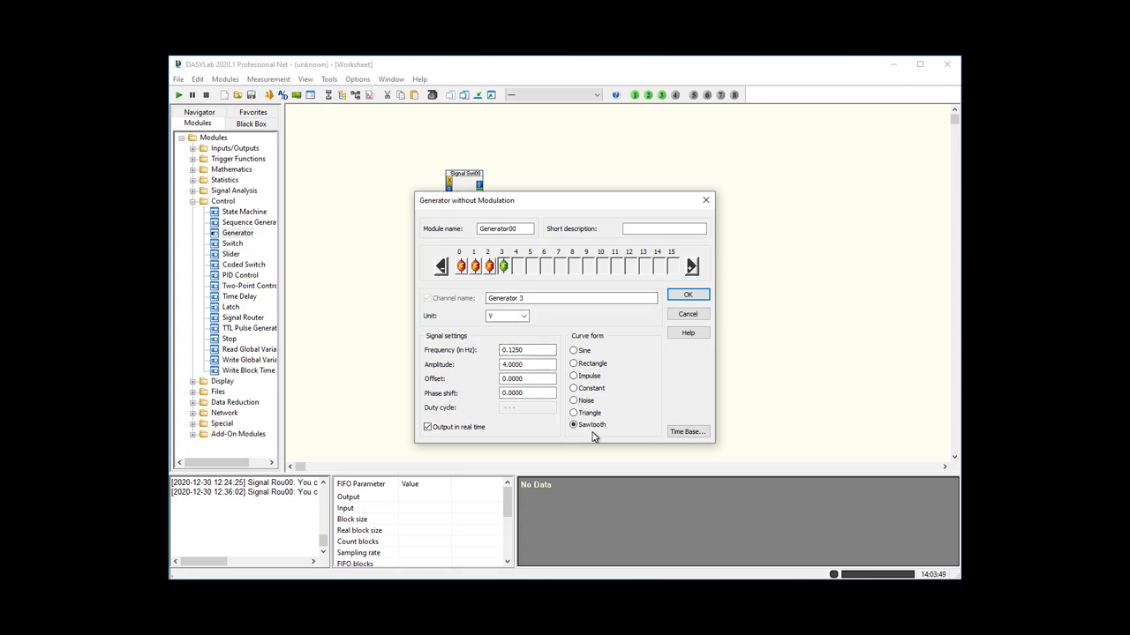
{"action": "left_click", "coordinate": [678, 295]}
{"action": "mouse_move", "coordinate": [468, 207]}
{"action": "left_mouse_down"}
{"action": "mouse_move", "coordinate": [439, 209]}
{"action": "mouse_move", "coordinate": [468, 208]}
{"action": "left_mouse_up"}
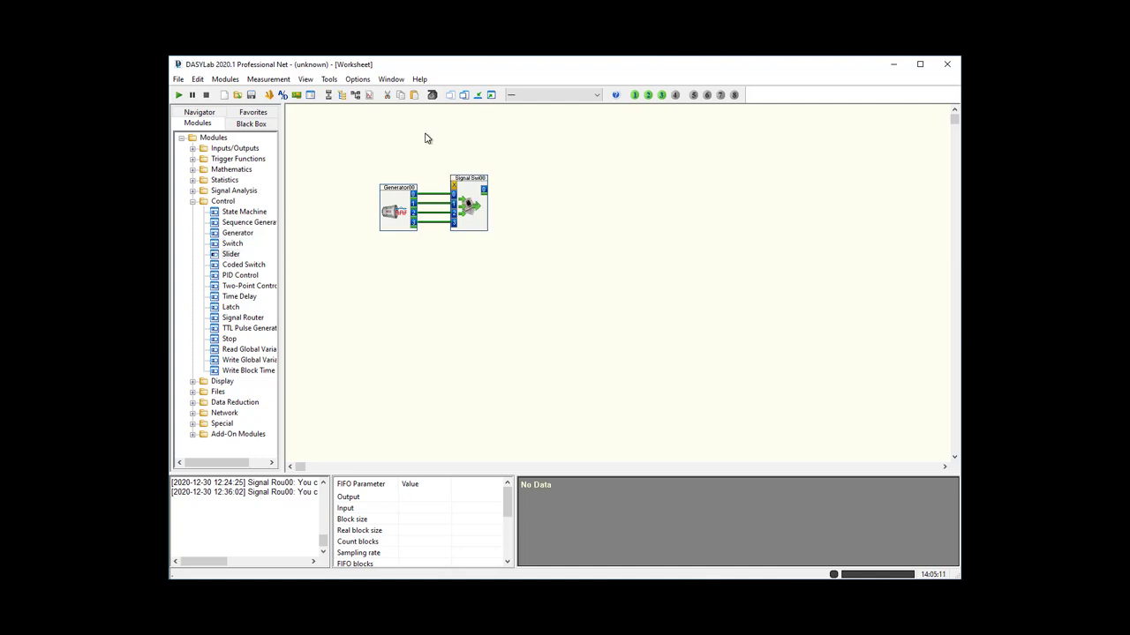
Add a Slider module above the Generator with a maximum value of 3, a resolution of 3 and a defined start value of 0
{"action": "left_click", "coordinate": [230, 255]}
{"action": "left_click_drag", "start_coordinate": [231, 255], "coordinate": [383, 136]}
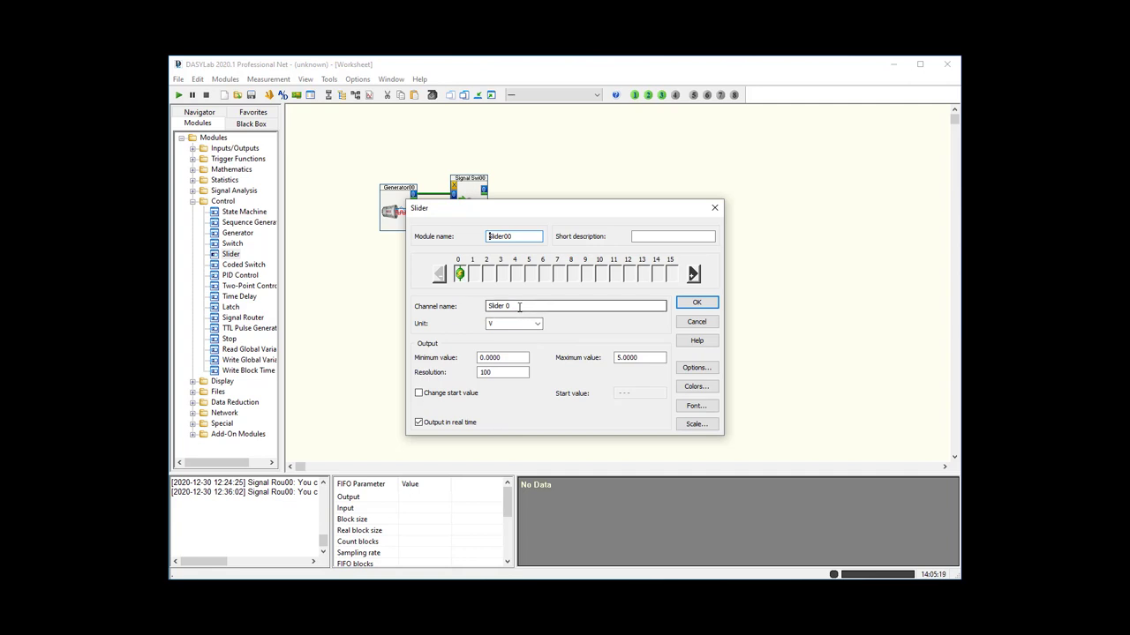
{"action": "double_click", "coordinate": [642, 358]}
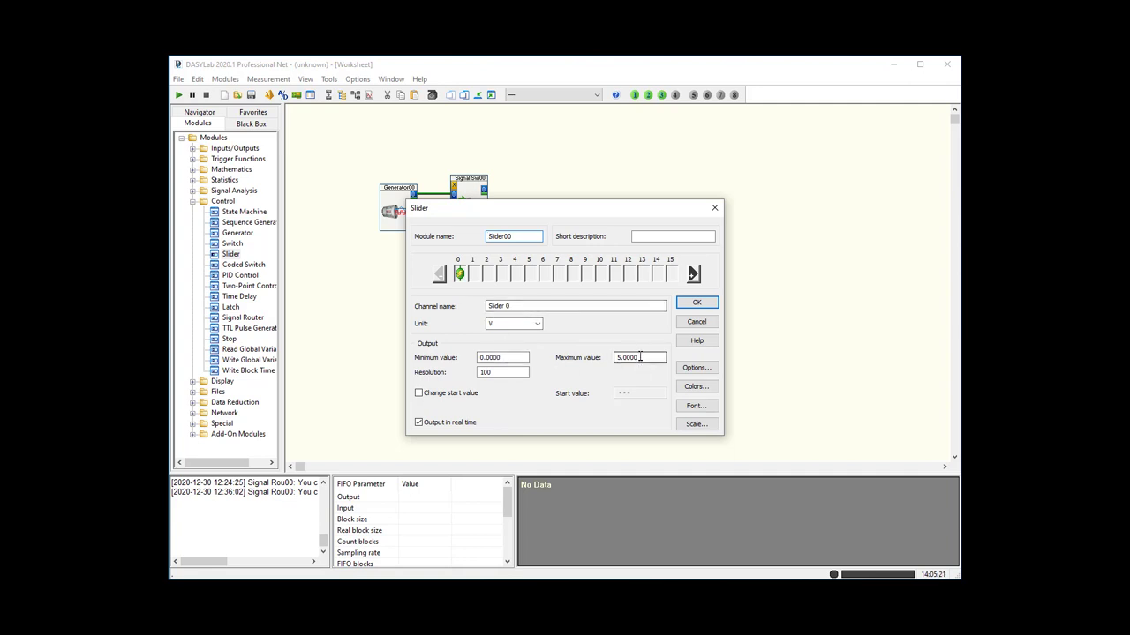
{"action": "type", "text": "3"}
{"action": "left_click", "coordinate": [492, 374]}
{"action": "double_click", "coordinate": [496, 373]}
{"action": "left_click", "coordinate": [429, 396]}
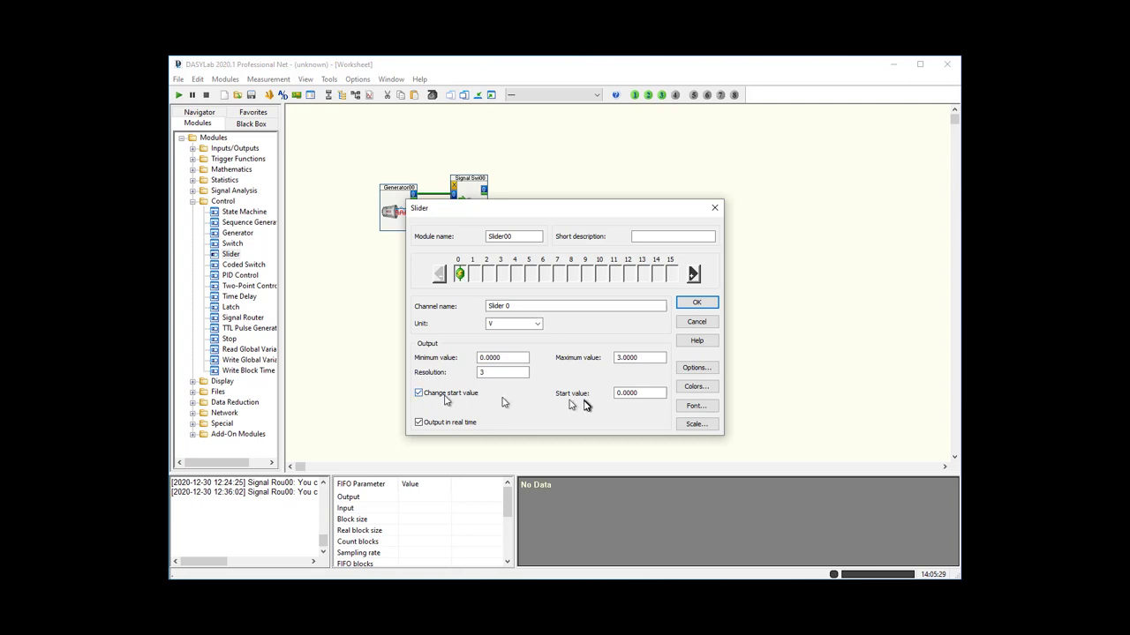
{"action": "left_click", "coordinate": [696, 305]}
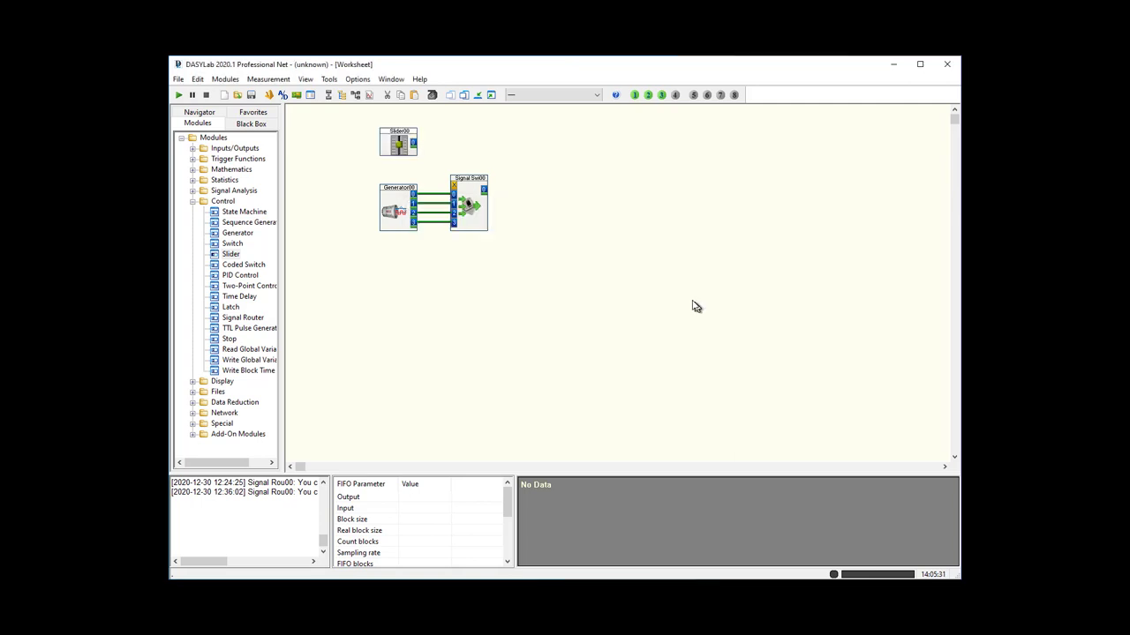
Show the Slider's display window, place it beside the modules on the worksheet and move the slider to 2 V
{"action": "left_click", "coordinate": [491, 95]}
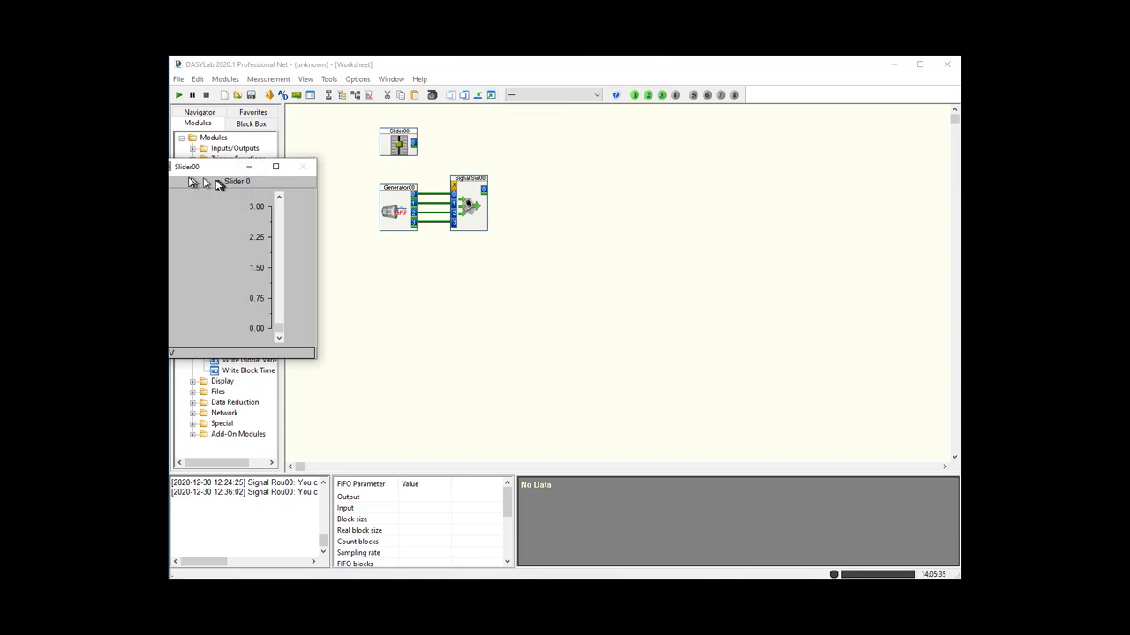
{"action": "left_click_drag", "start_coordinate": [188, 167], "coordinate": [668, 175]}
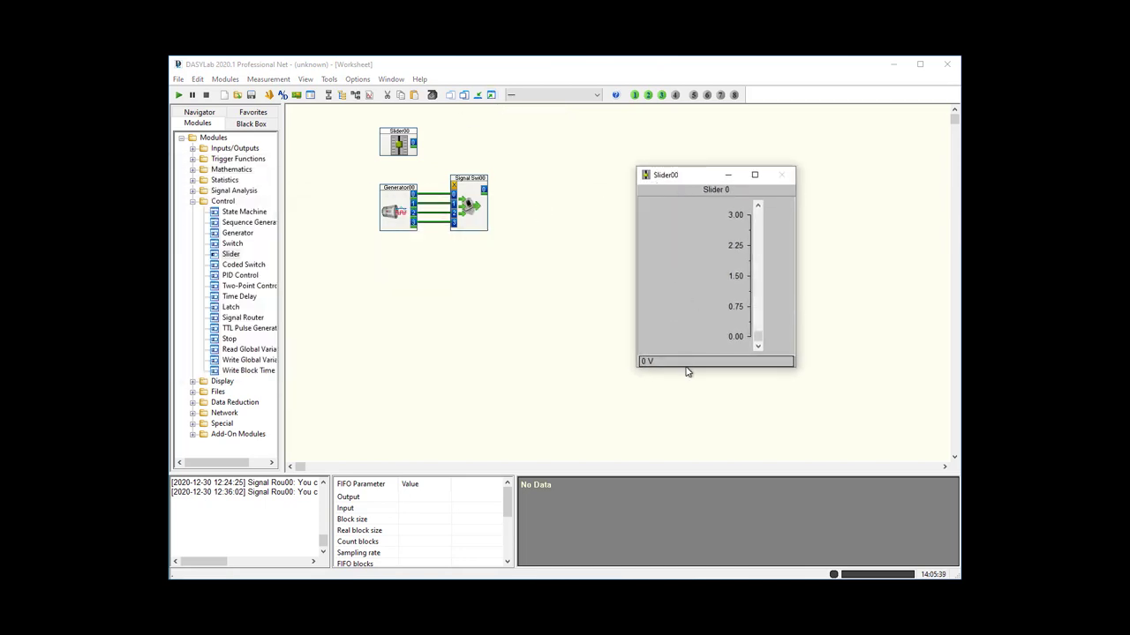
{"action": "left_click_drag", "start_coordinate": [758, 336], "coordinate": [763, 268]}
Switch the Slider's scale to automatic scaling and wire its output to the Signal Switch's control input
{"action": "double_click", "coordinate": [399, 143]}
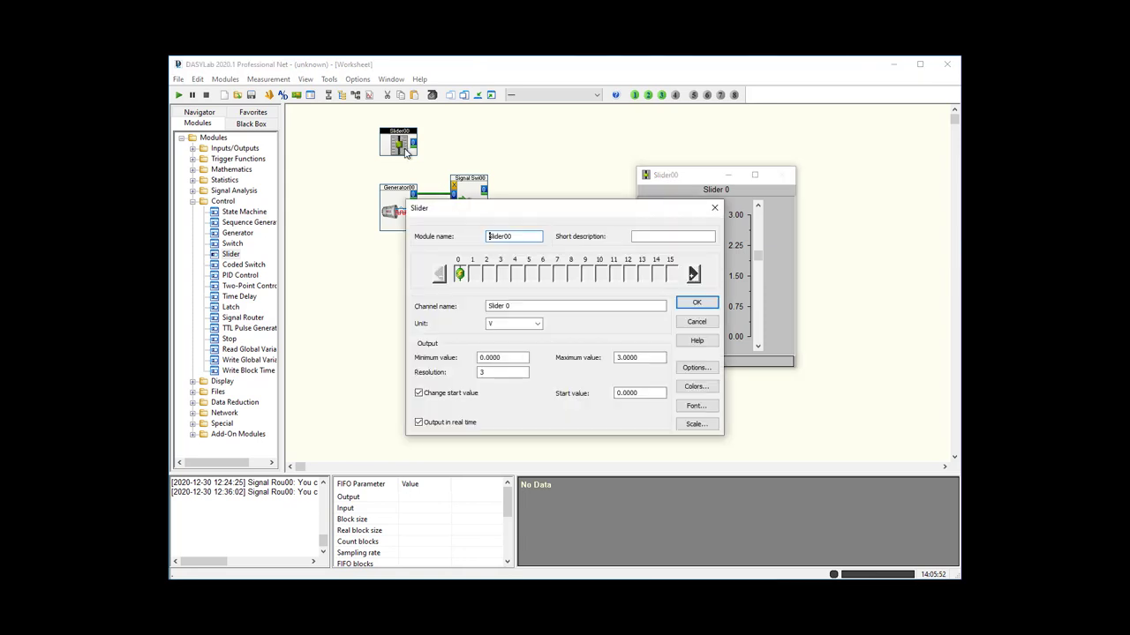
{"action": "left_click", "coordinate": [696, 425]}
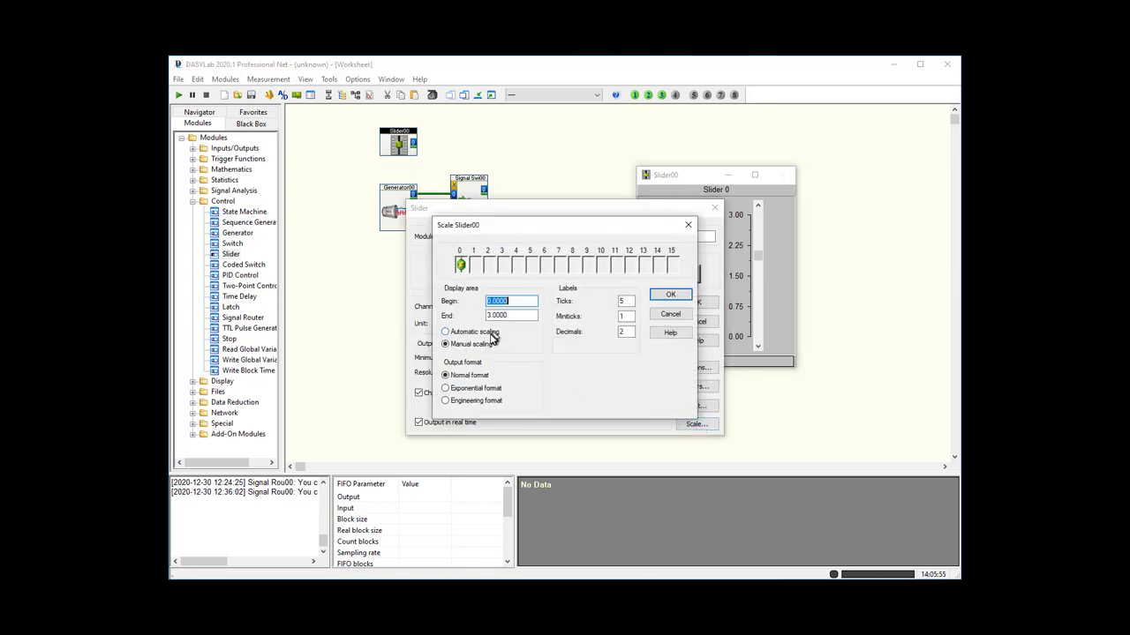
{"action": "left_click", "coordinate": [490, 332]}
{"action": "left_click", "coordinate": [670, 294]}
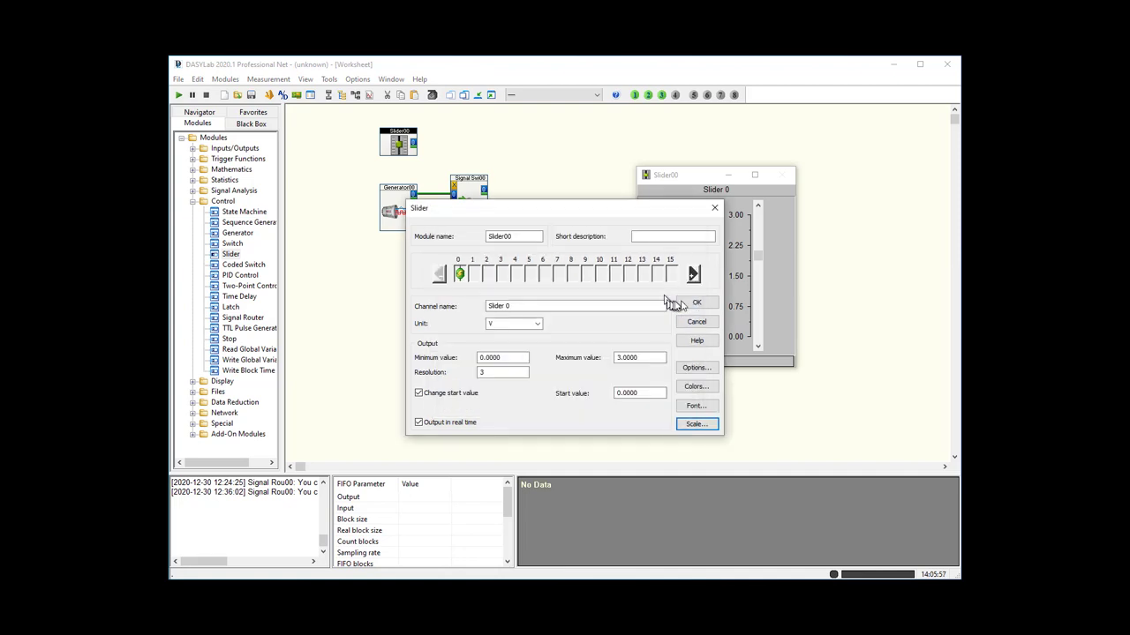
{"action": "left_click", "coordinate": [696, 302]}
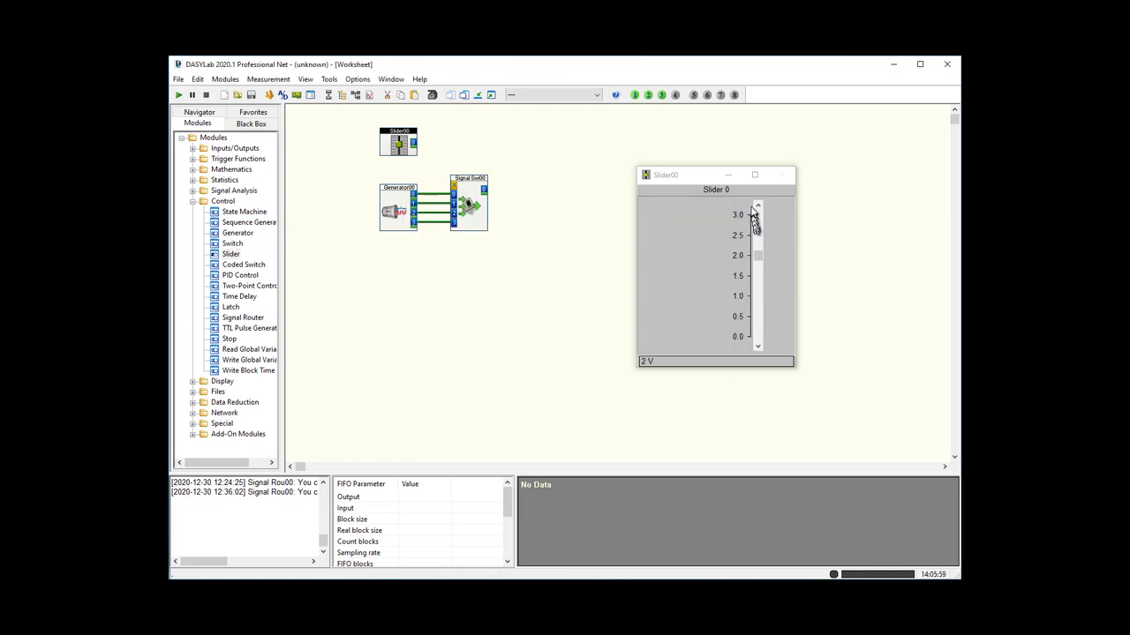
{"action": "left_click", "coordinate": [411, 143]}
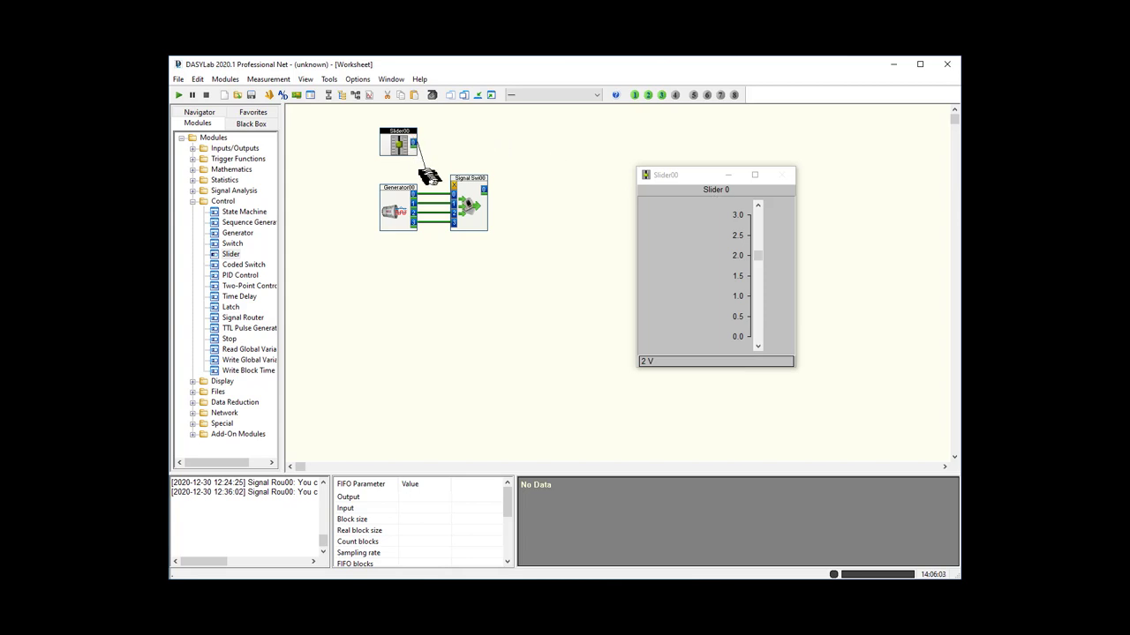
{"action": "left_click", "coordinate": [454, 185]}
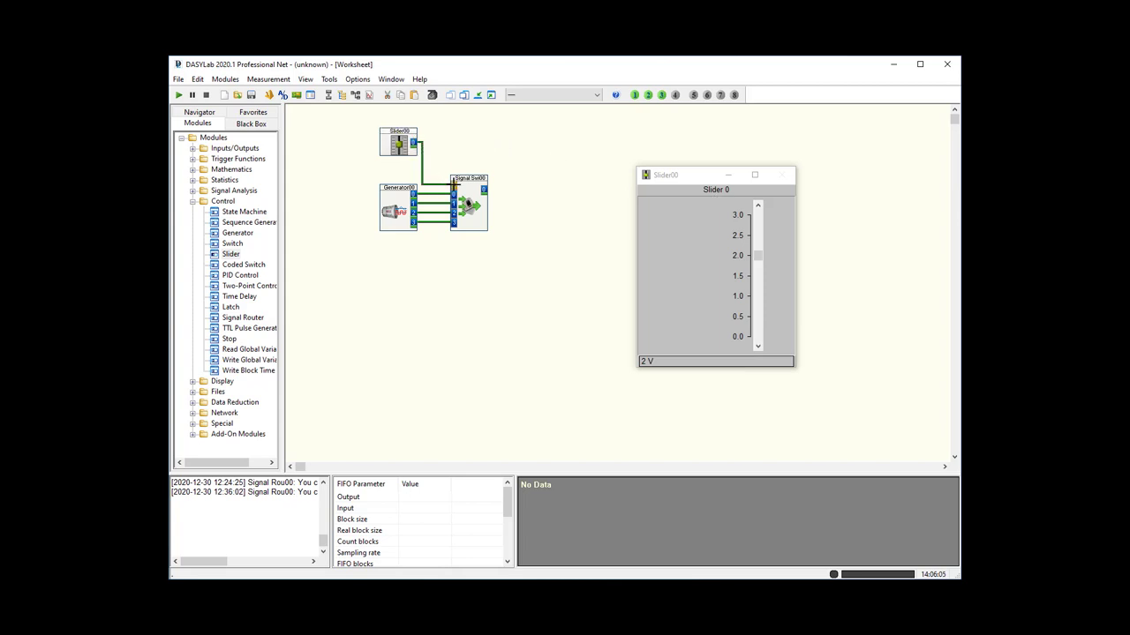
Add a Chart Recorder with one channel and connect it to the Signal Switch's output
{"action": "left_click", "coordinate": [192, 203]}
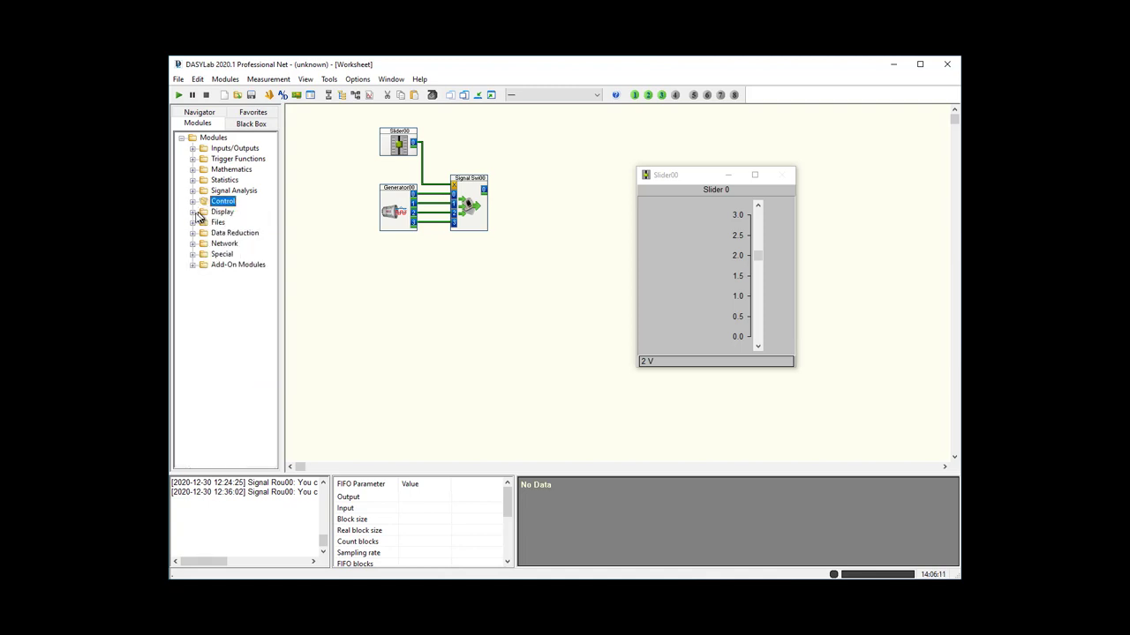
{"action": "left_click", "coordinate": [193, 213]}
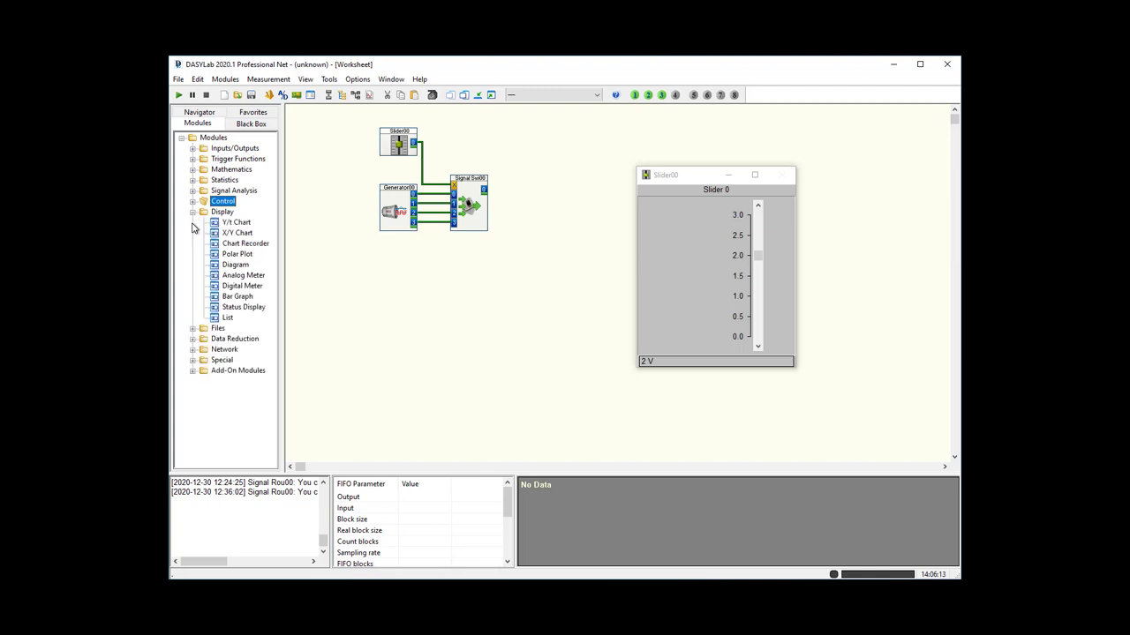
{"action": "left_click", "coordinate": [238, 247]}
{"action": "left_click_drag", "start_coordinate": [240, 249], "coordinate": [564, 179]}
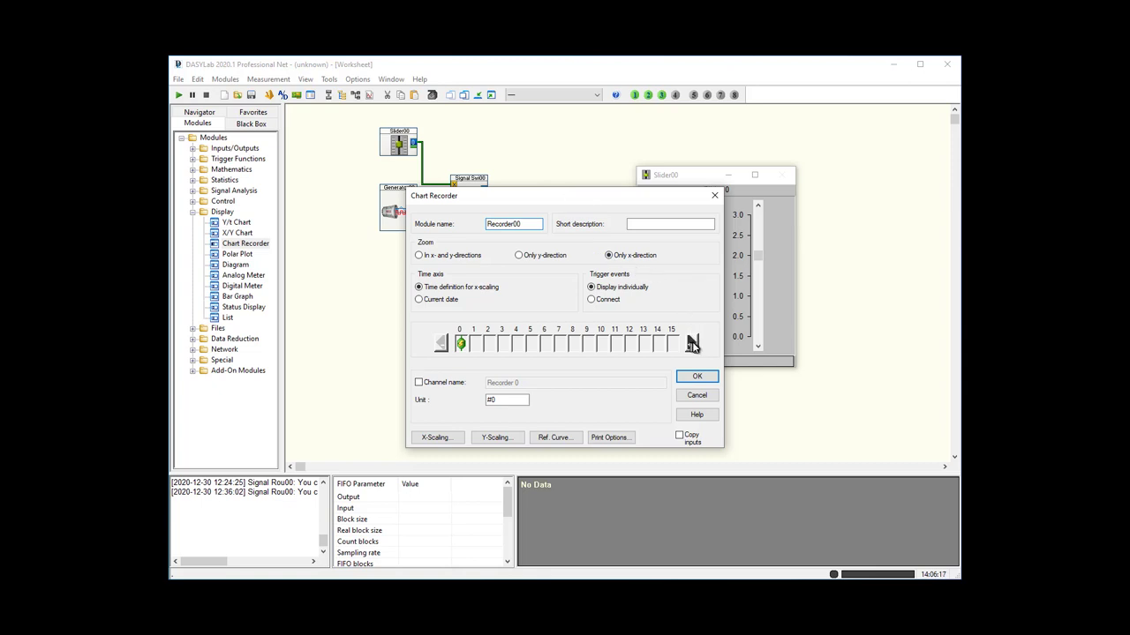
{"action": "left_click", "coordinate": [696, 376]}
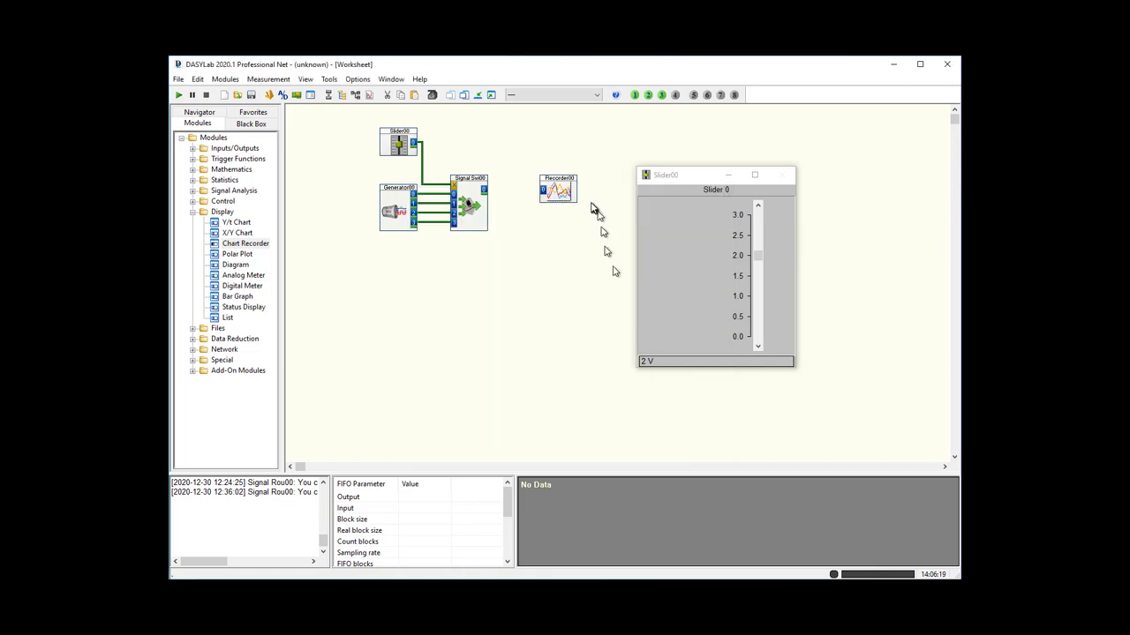
{"action": "left_click_drag", "start_coordinate": [563, 183], "coordinate": [510, 185]}
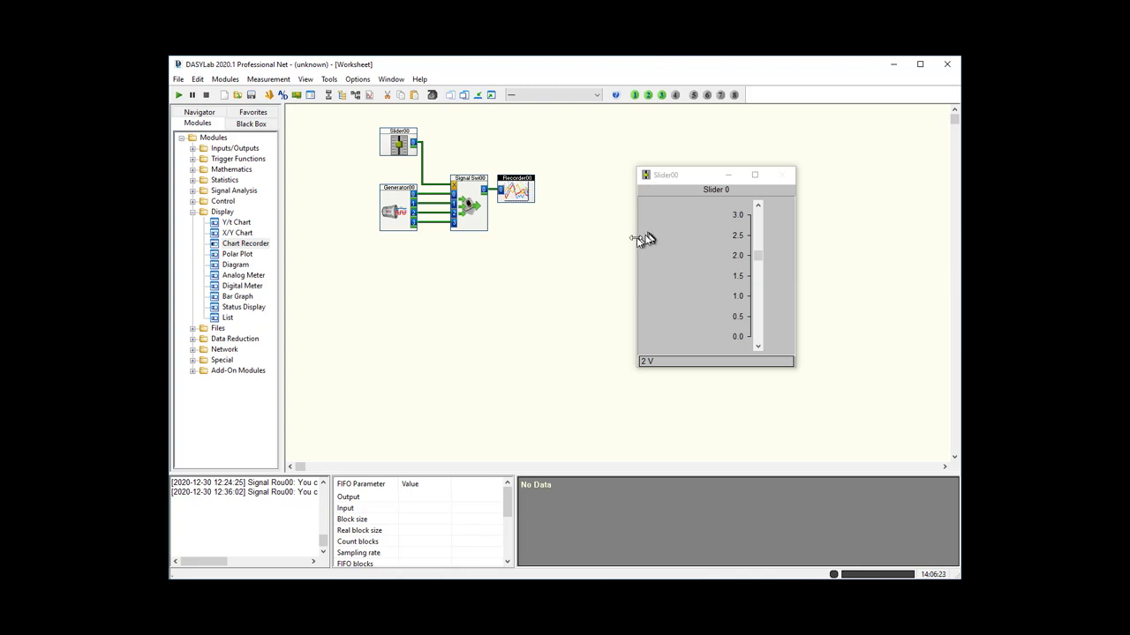
Narrow the Slider window, move it below the Generator, and place the Recorder's display window beside it
{"action": "left_click_drag", "start_coordinate": [637, 237], "coordinate": [681, 237]}
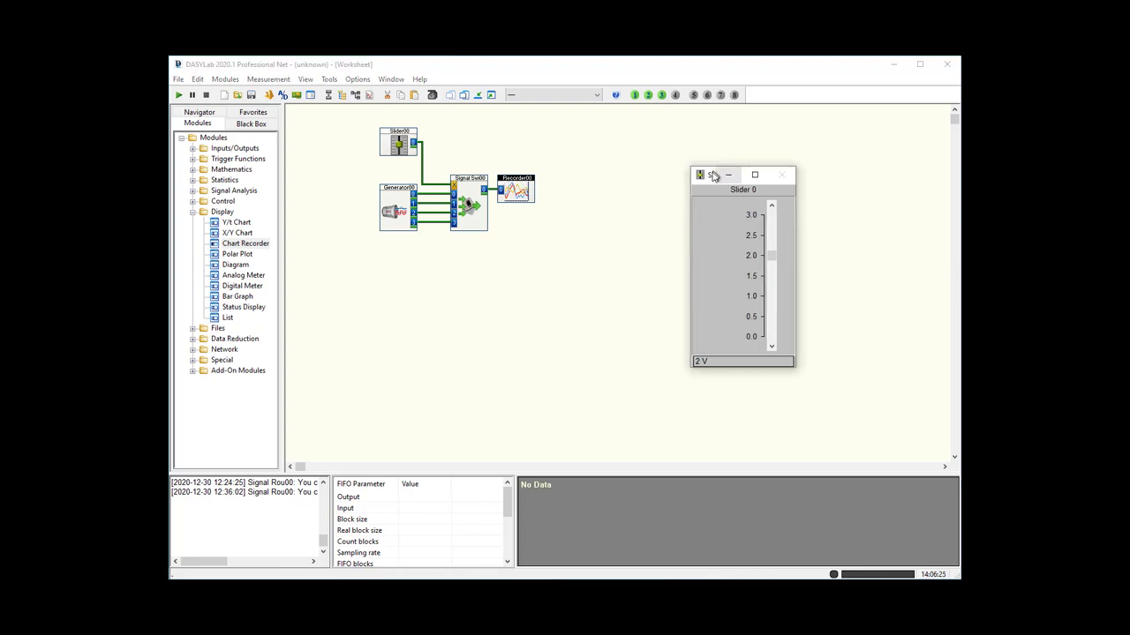
{"action": "left_click_drag", "start_coordinate": [715, 175], "coordinate": [321, 242]}
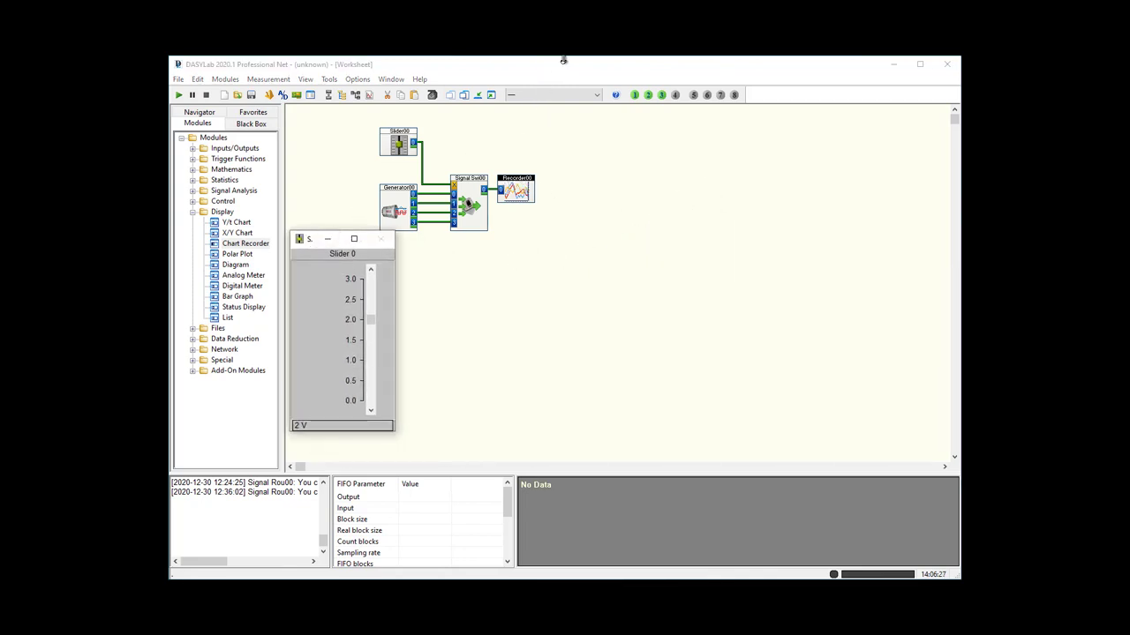
{"action": "left_click", "coordinate": [492, 97]}
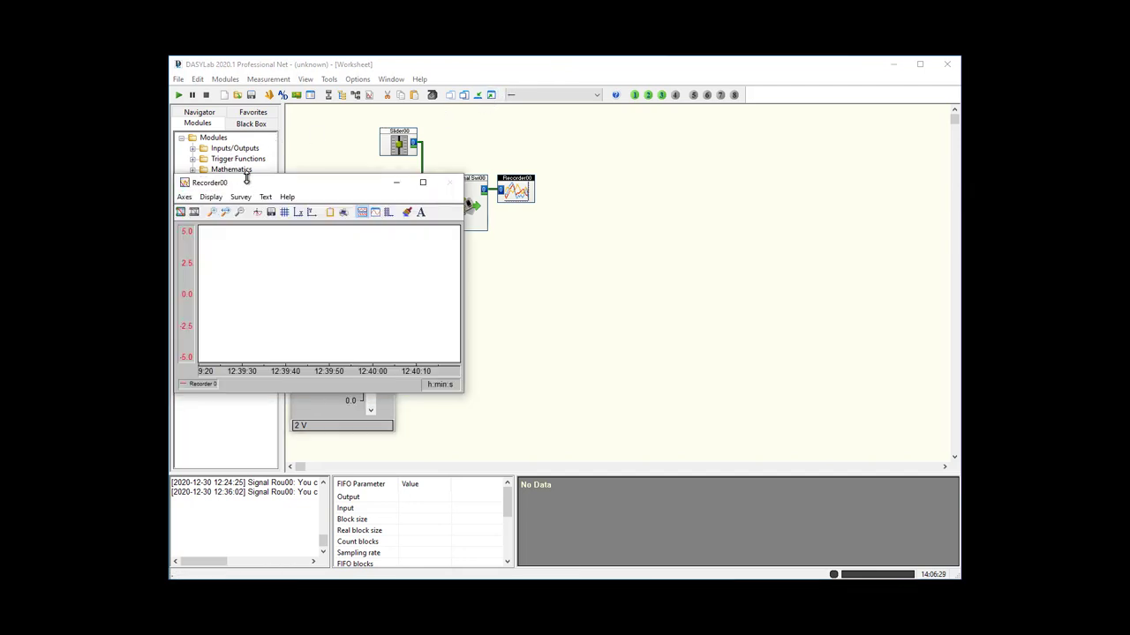
{"action": "left_click_drag", "start_coordinate": [250, 185], "coordinate": [479, 253]}
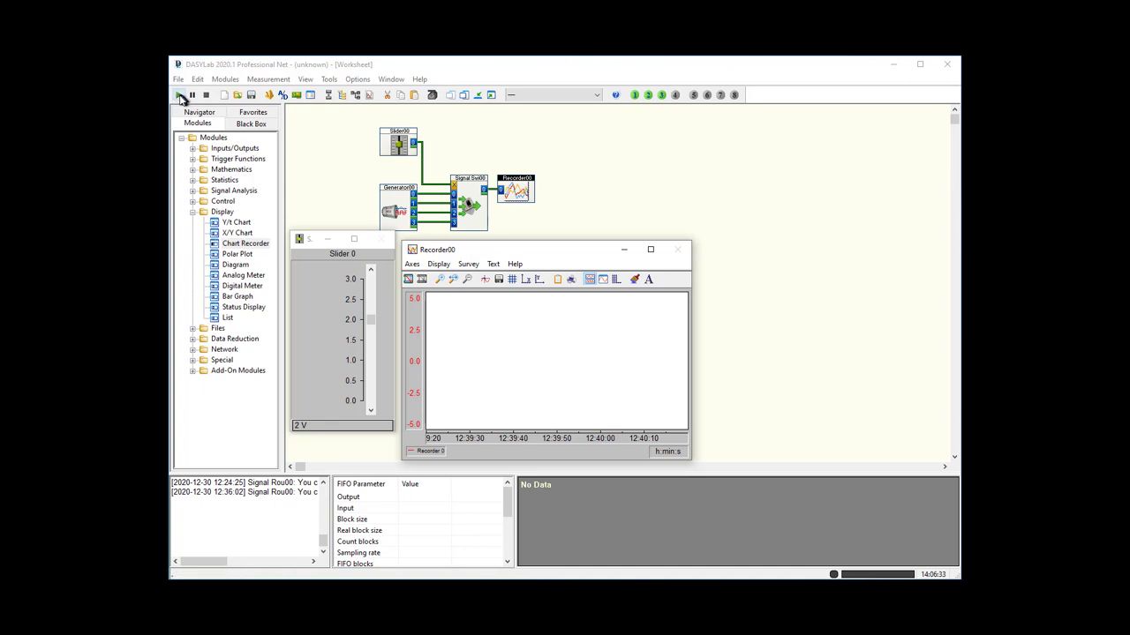
Run the measurement, step the slider through 1, 2 and 3 V to switch the recorded signal, and stop the measurement
{"action": "left_click", "coordinate": [178, 96]}
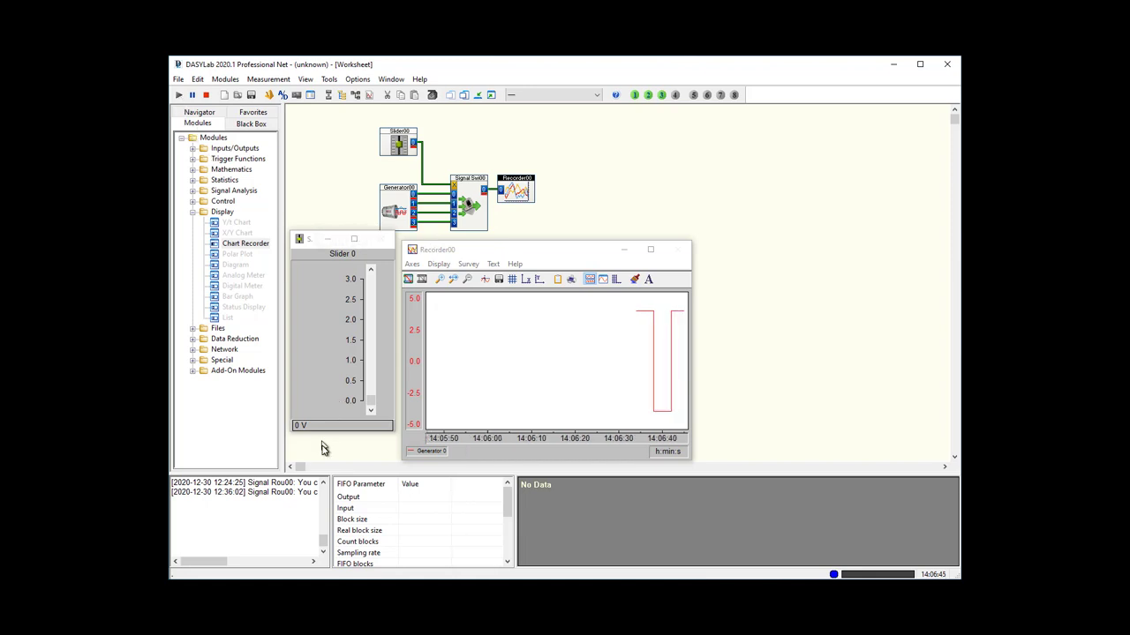
{"action": "left_click_drag", "start_coordinate": [376, 404], "coordinate": [371, 369]}
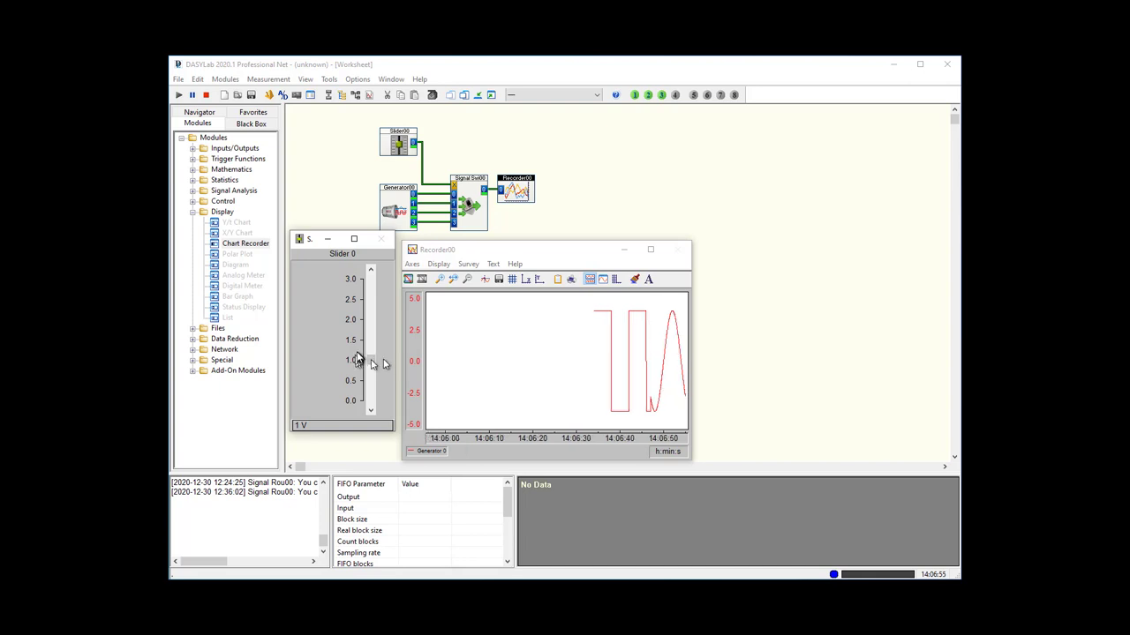
{"action": "left_click_drag", "start_coordinate": [369, 361], "coordinate": [368, 322]}
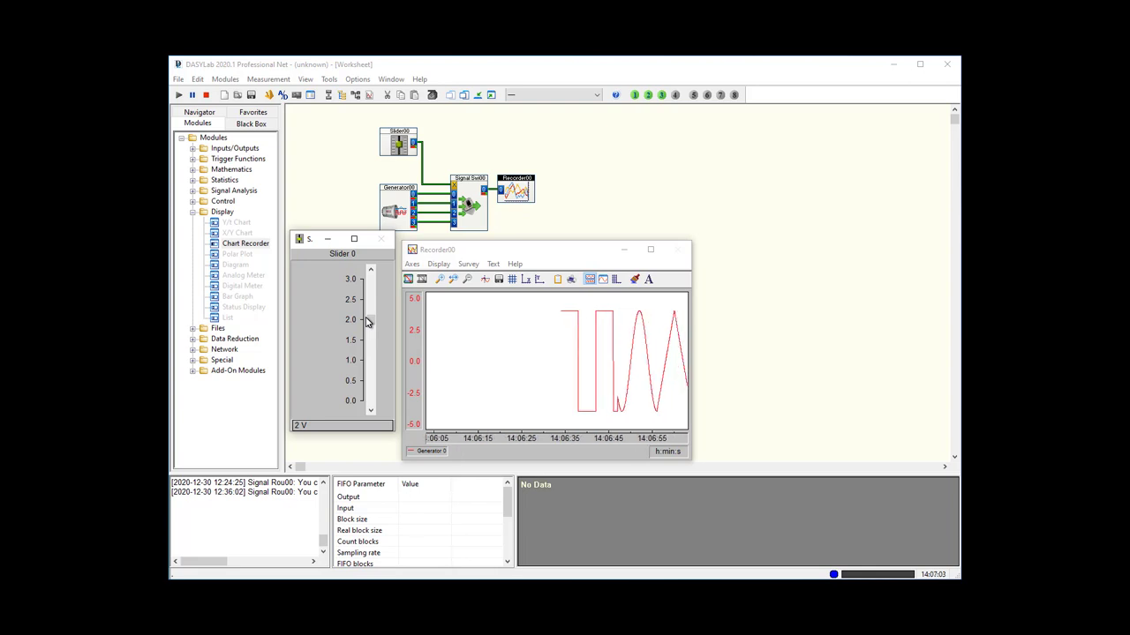
{"action": "left_click_drag", "start_coordinate": [369, 323], "coordinate": [367, 282]}
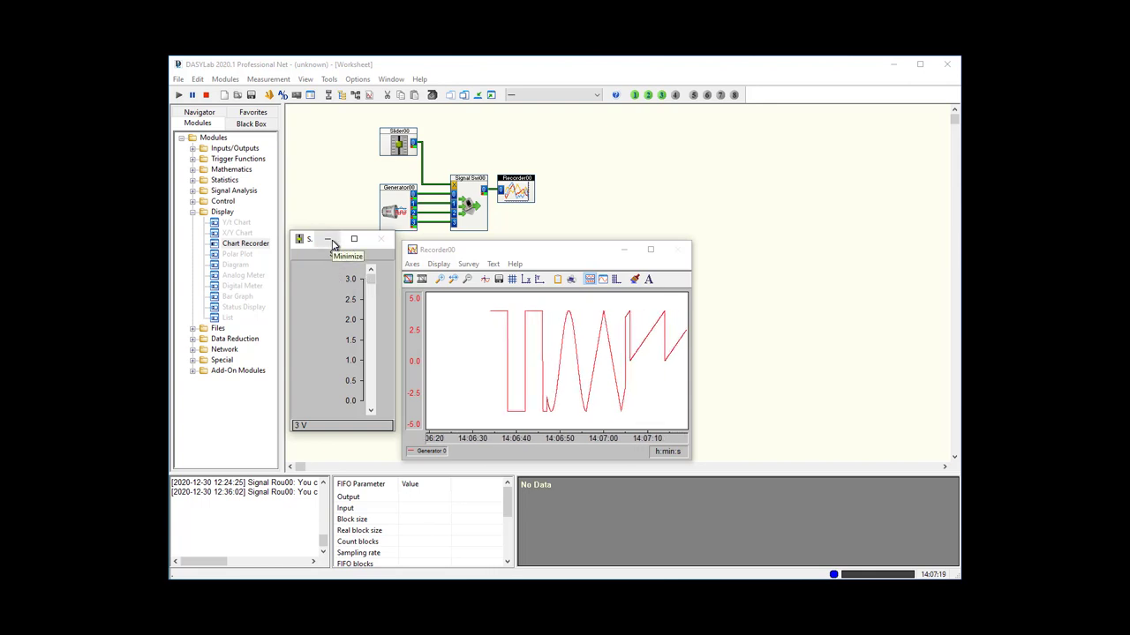
{"action": "left_click", "coordinate": [205, 94]}
Delete the Slider module and place a Coded Switch with 4 switch positions above the Generator
{"action": "right_click", "coordinate": [397, 142]}
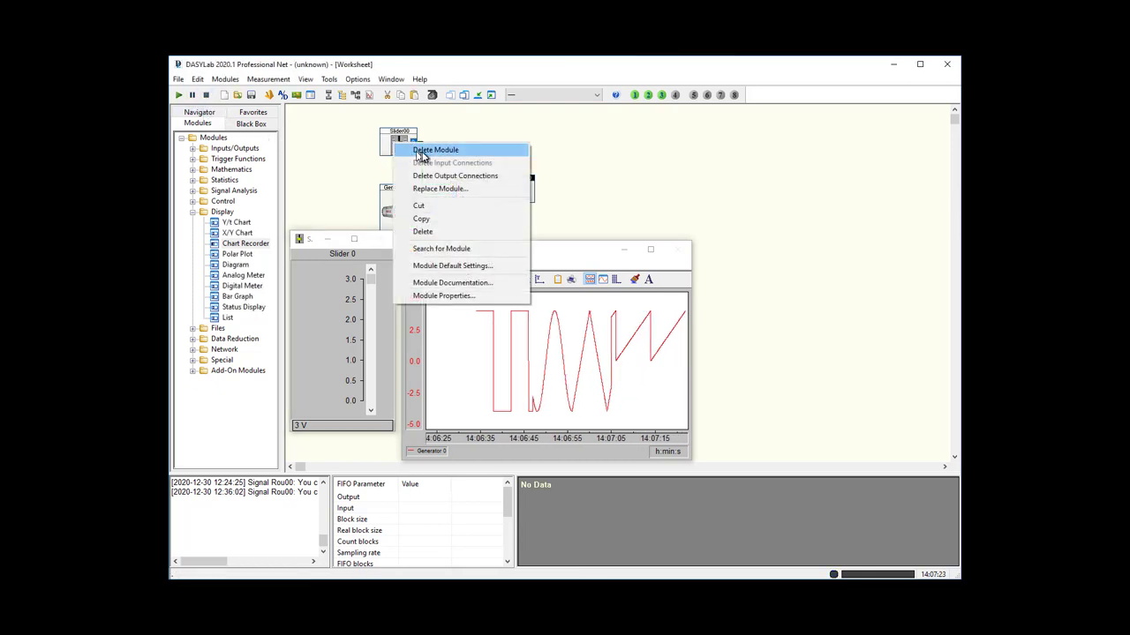
{"action": "left_click", "coordinate": [422, 148]}
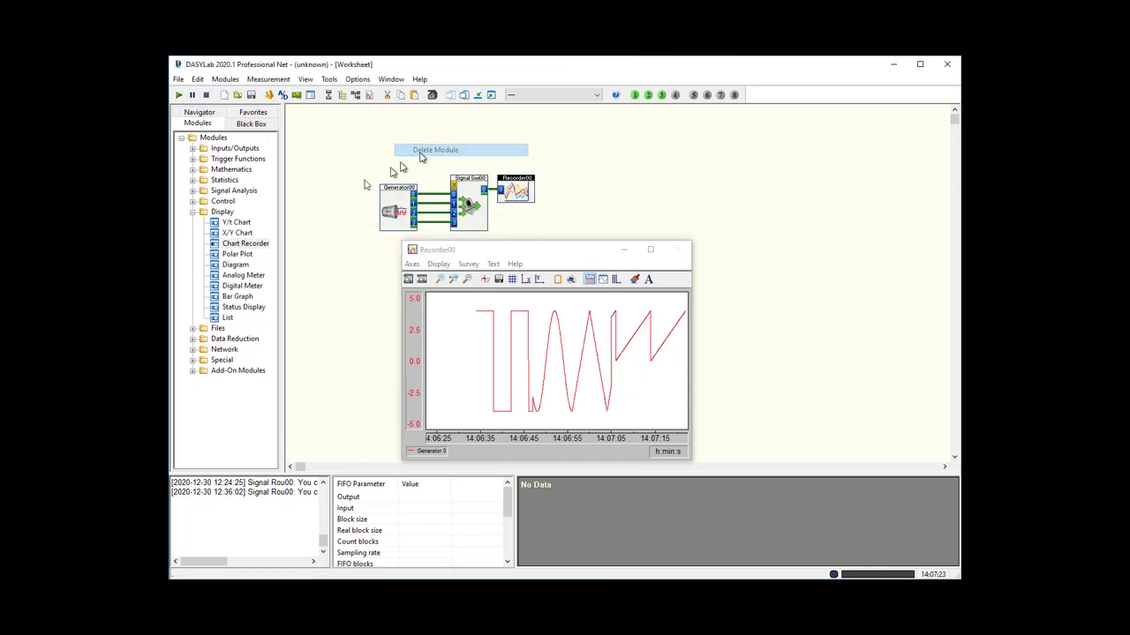
{"action": "left_click", "coordinate": [192, 202]}
{"action": "left_click_drag", "start_coordinate": [243, 265], "coordinate": [384, 143]}
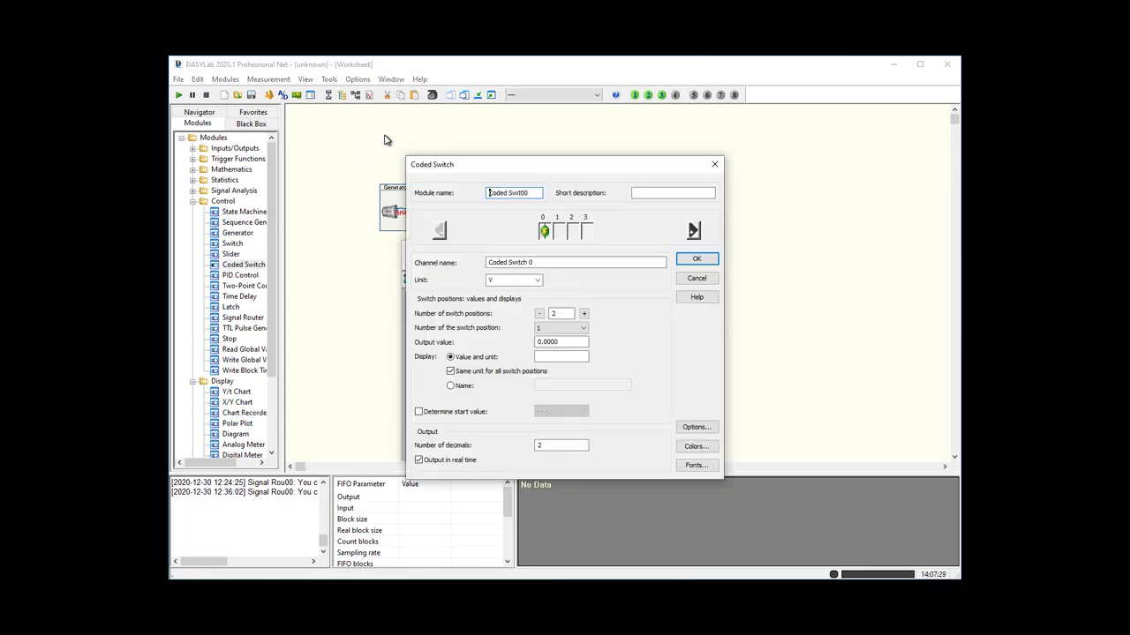
{"action": "left_click", "coordinate": [584, 314]}
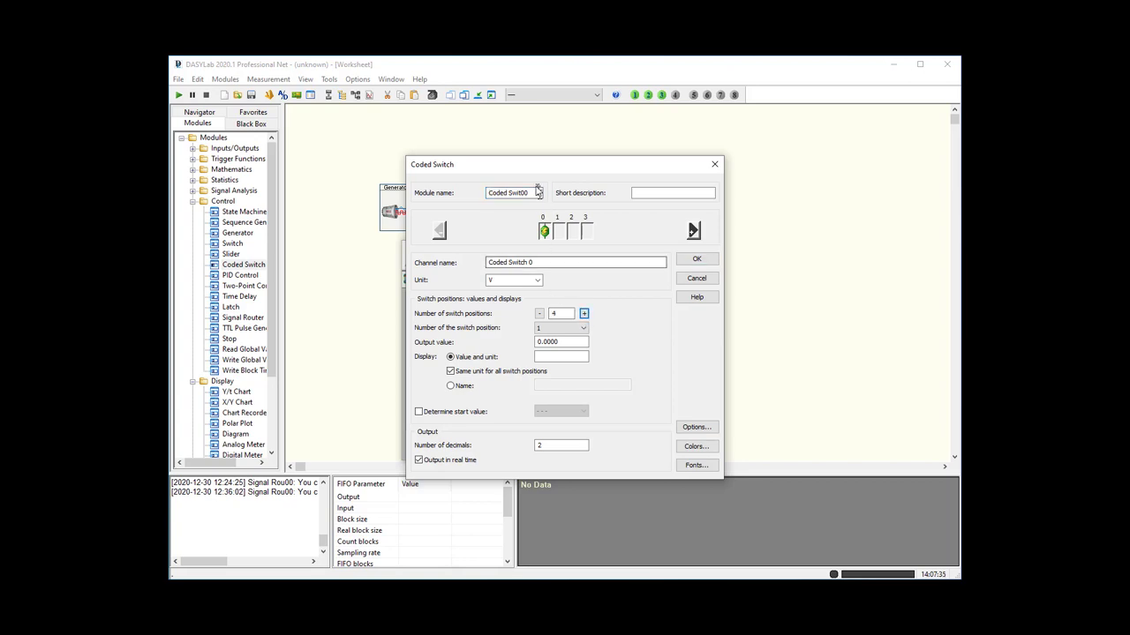
{"action": "left_click_drag", "start_coordinate": [531, 168], "coordinate": [583, 169]}
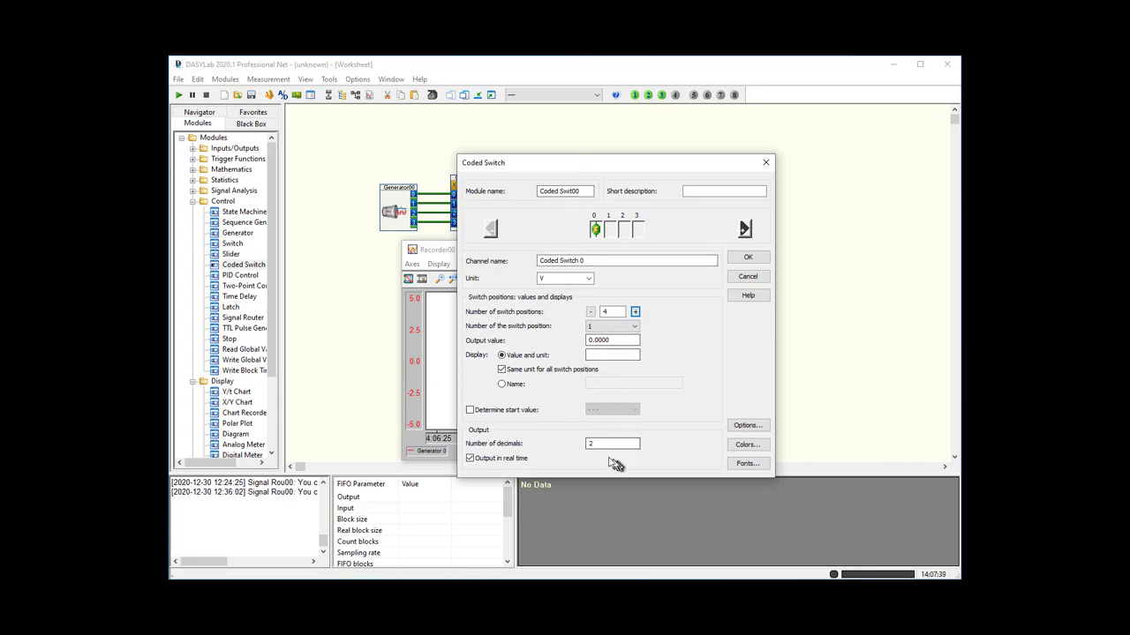
Set the Coded Switch's number of decimals to 0 and its switch type to Rotary switch
{"action": "left_click_drag", "start_coordinate": [596, 444], "coordinate": [565, 444]}
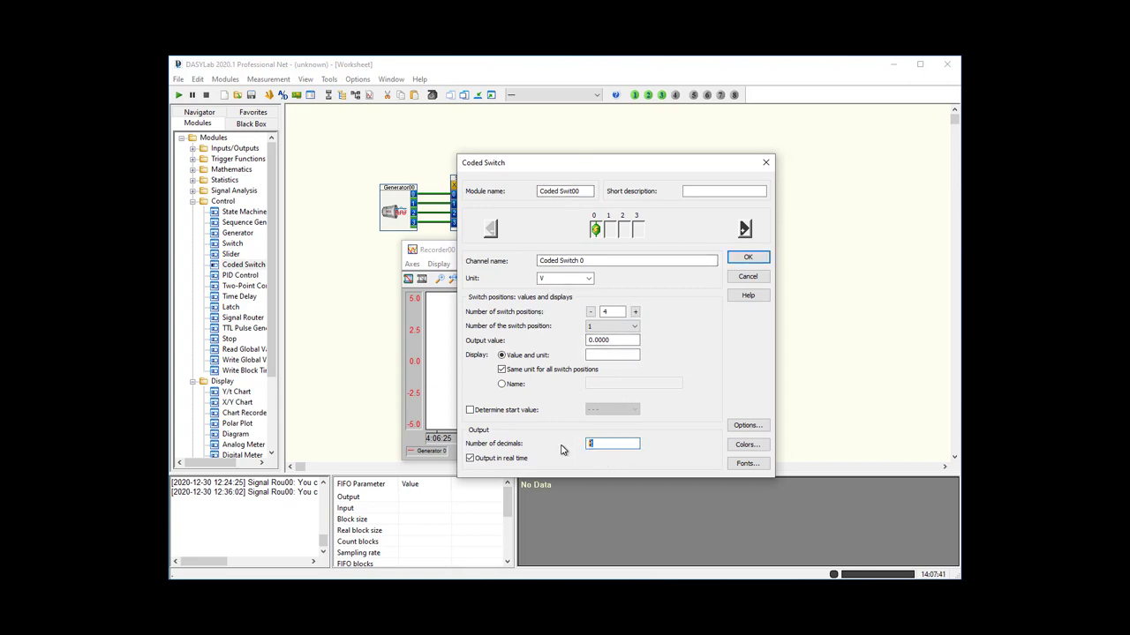
{"action": "type", "text": "0"}
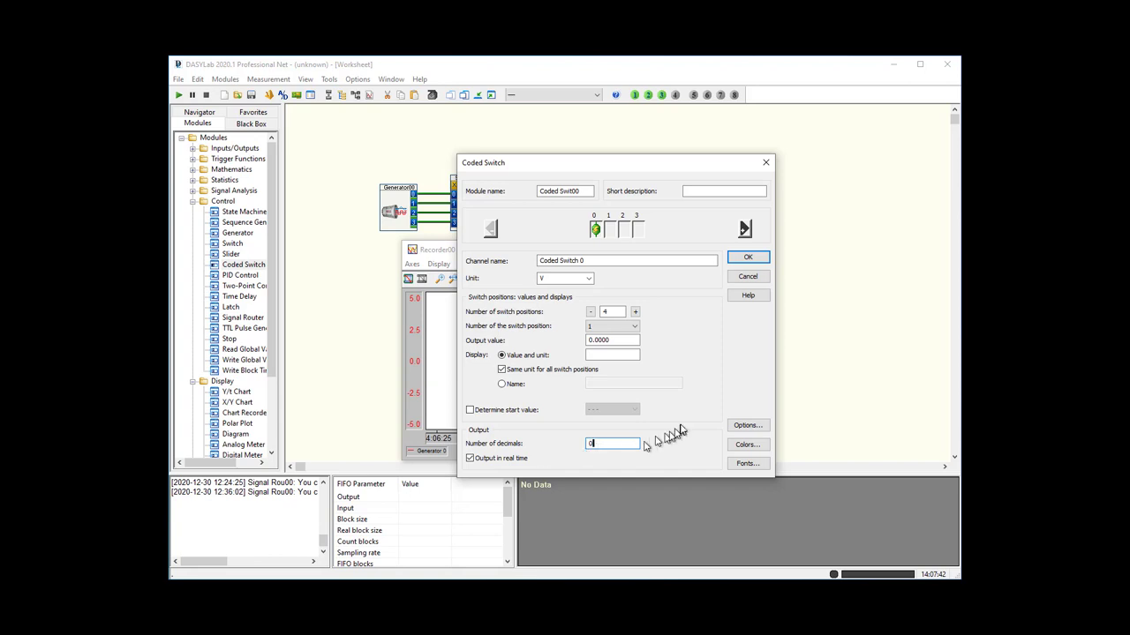
{"action": "left_click", "coordinate": [747, 425]}
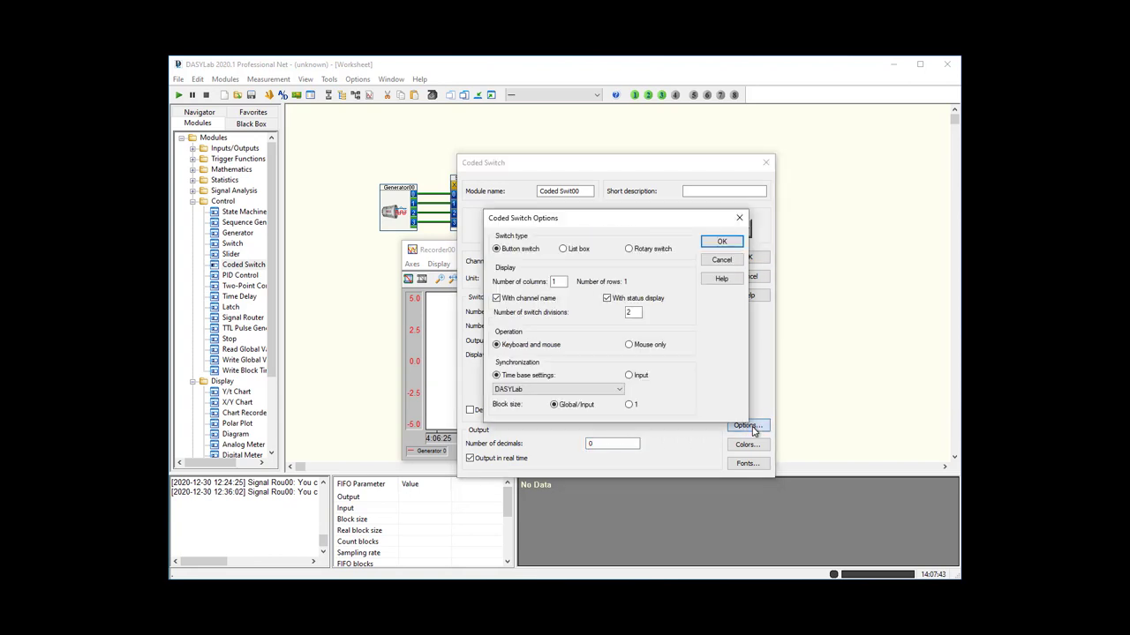
{"action": "left_click", "coordinate": [655, 250]}
{"action": "left_click", "coordinate": [719, 242]}
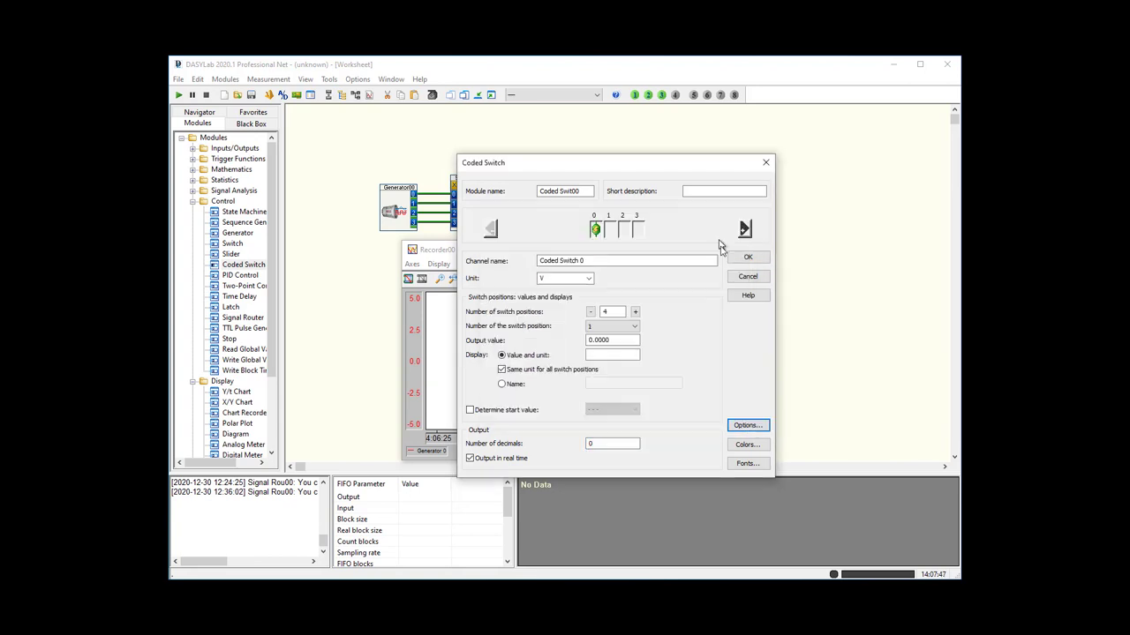
{"action": "left_click", "coordinate": [746, 259]}
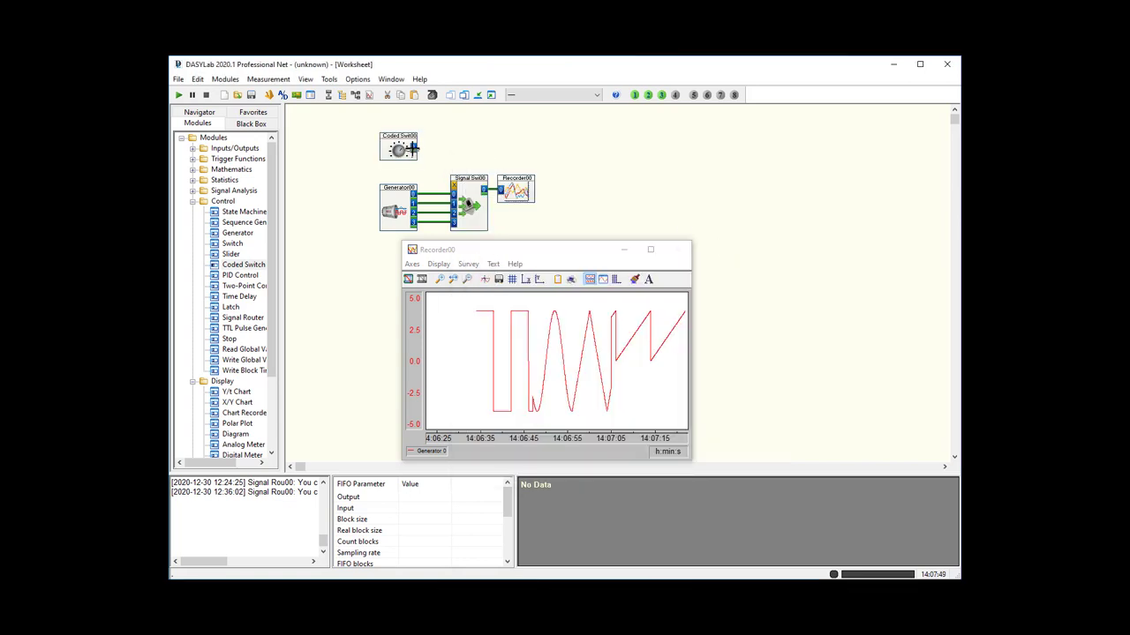
Wire the Coded Switch output to the Signal Switch's control input and place the Coded Switch's display window above the Recorder window
{"action": "left_click_drag", "start_coordinate": [413, 148], "coordinate": [452, 185]}
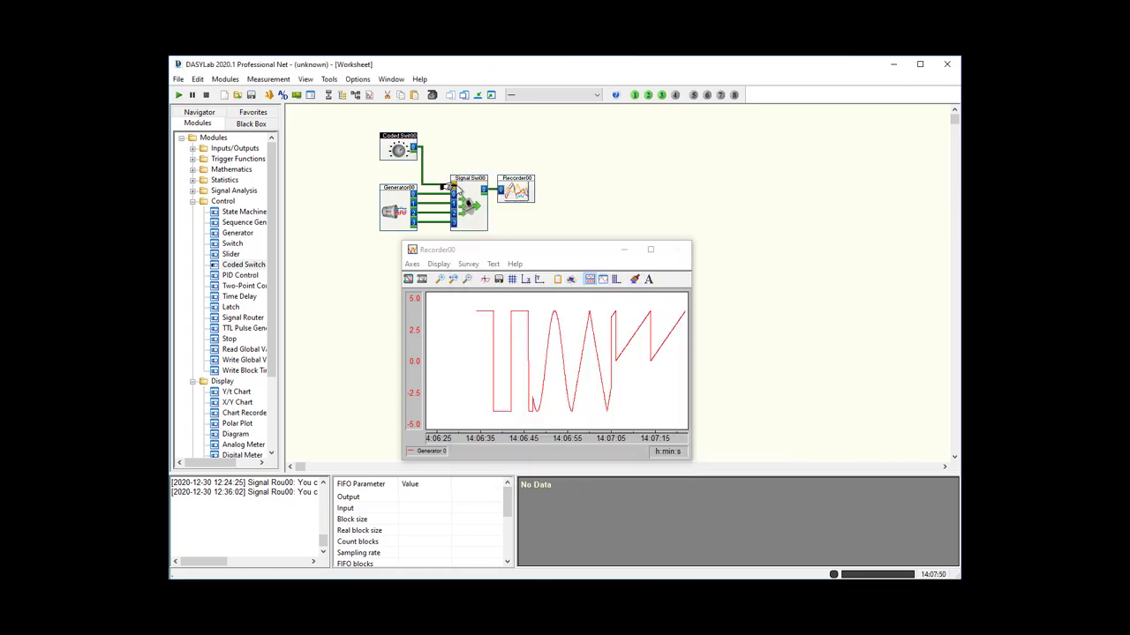
{"action": "left_click", "coordinate": [492, 95]}
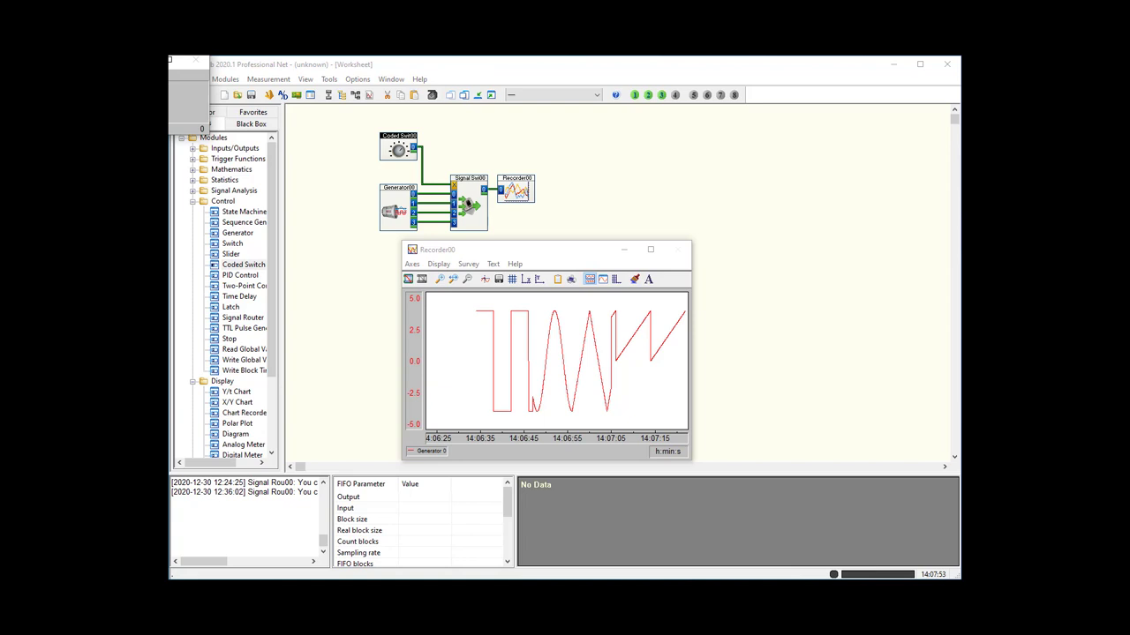
{"action": "left_click_drag", "start_coordinate": [525, 151], "coordinate": [605, 91]}
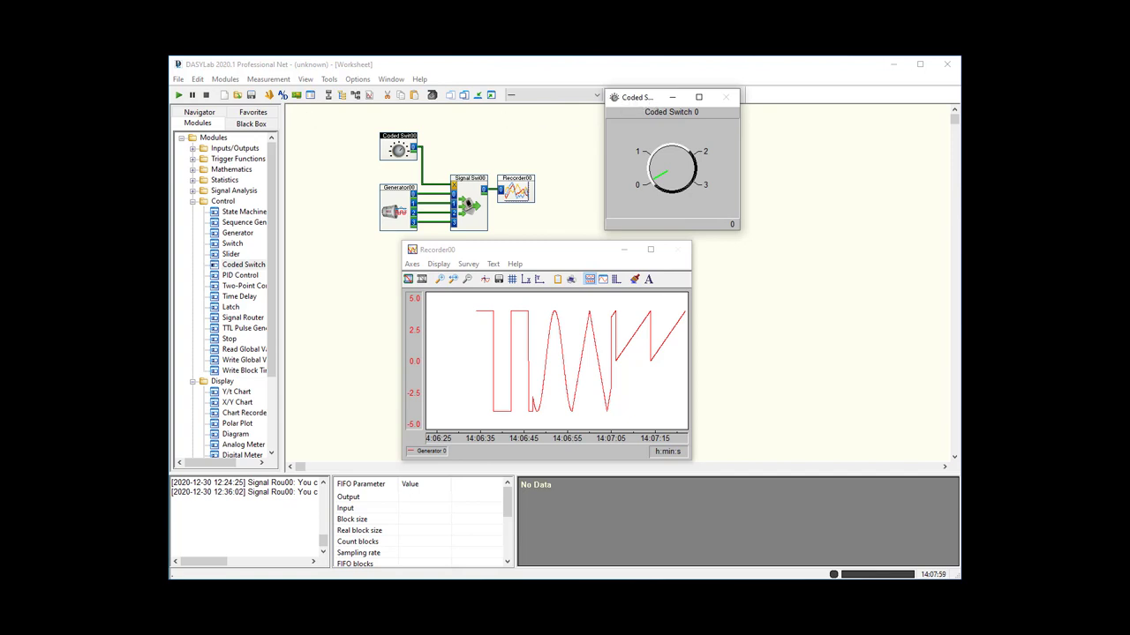
Run the measurement, turn the rotary switch through positions 1, 3, 2, 1 and 0 to switch the recorded signal, and stop the measurement
{"action": "left_click", "coordinate": [181, 95]}
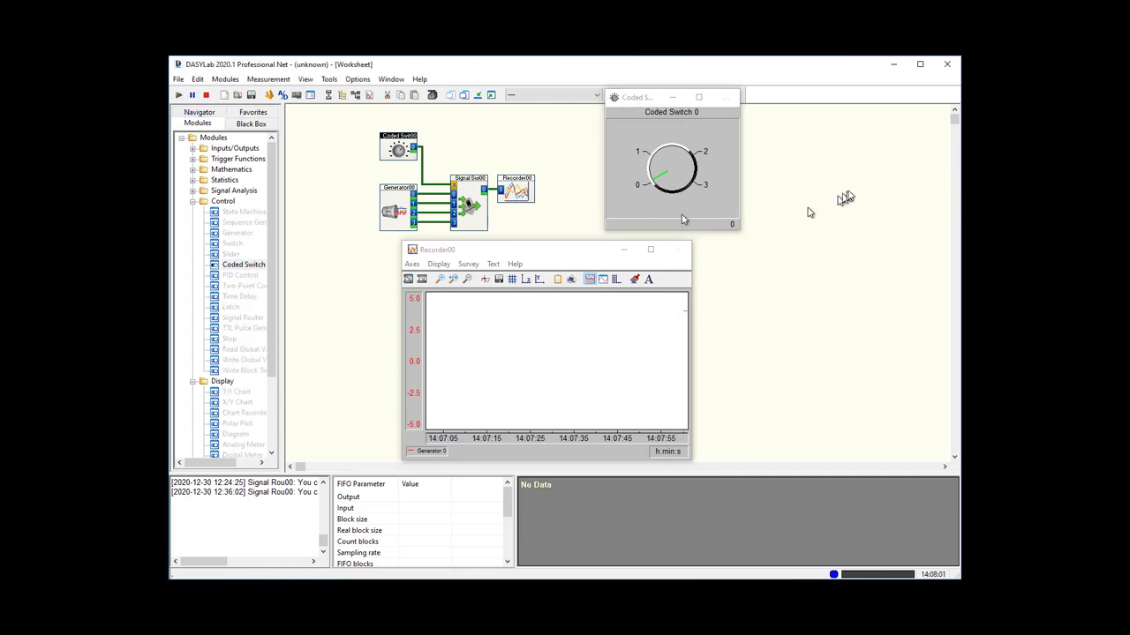
{"action": "left_click", "coordinate": [664, 163]}
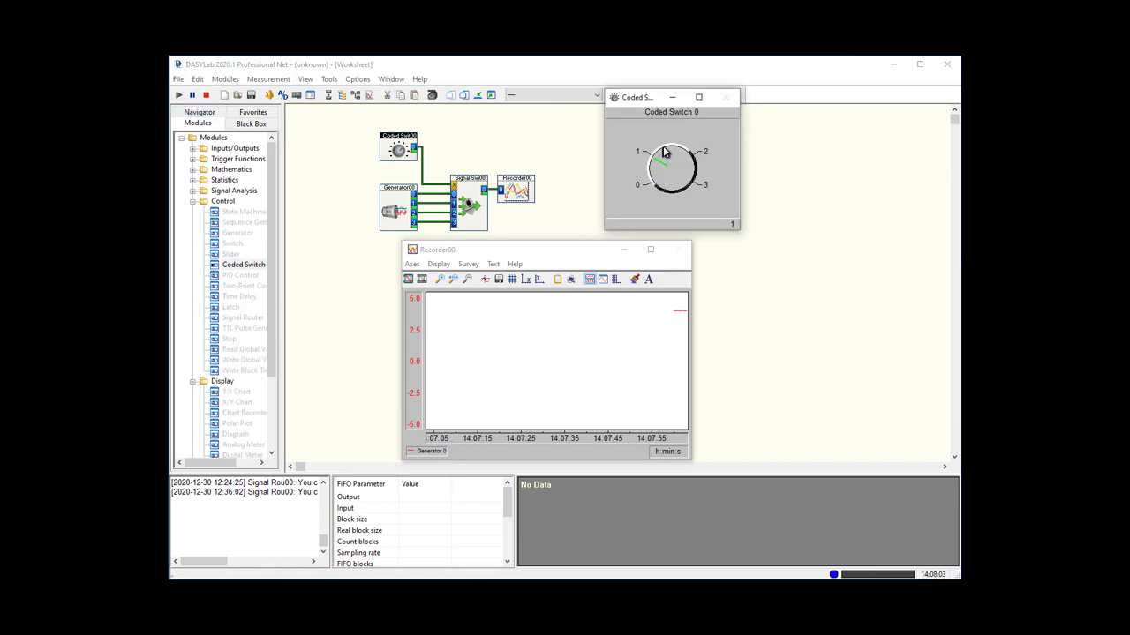
{"action": "mouse_move", "coordinate": [663, 163]}
{"action": "left_mouse_down"}
{"action": "mouse_move", "coordinate": [684, 155]}
{"action": "mouse_move", "coordinate": [732, 197]}
{"action": "left_mouse_up"}
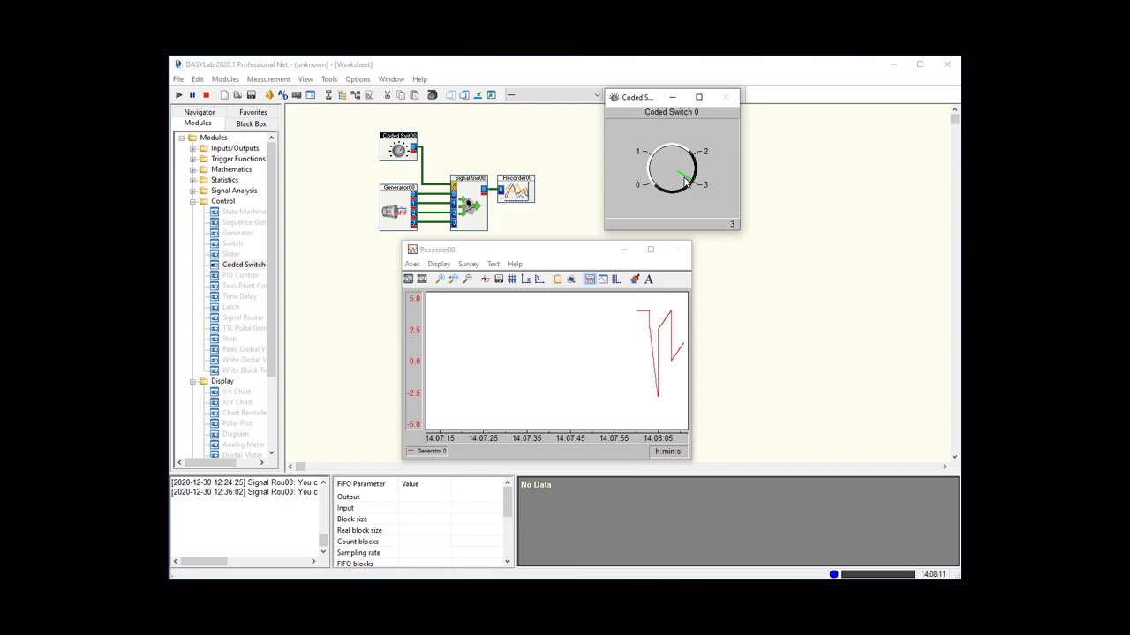
{"action": "left_click", "coordinate": [693, 161]}
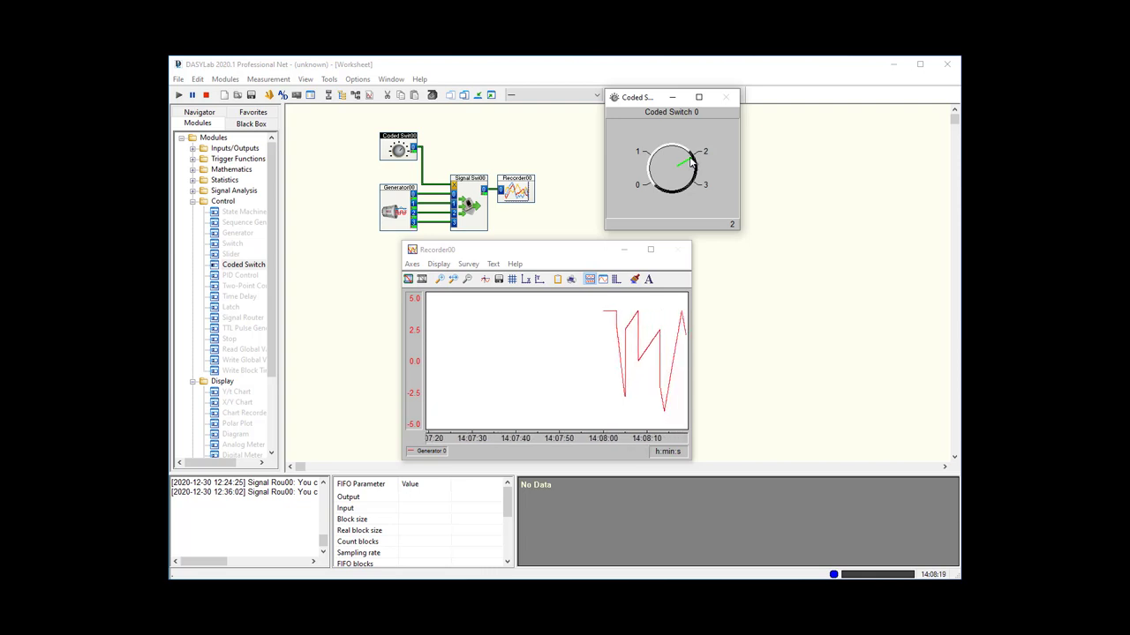
{"action": "left_click_drag", "start_coordinate": [693, 159], "coordinate": [639, 157]}
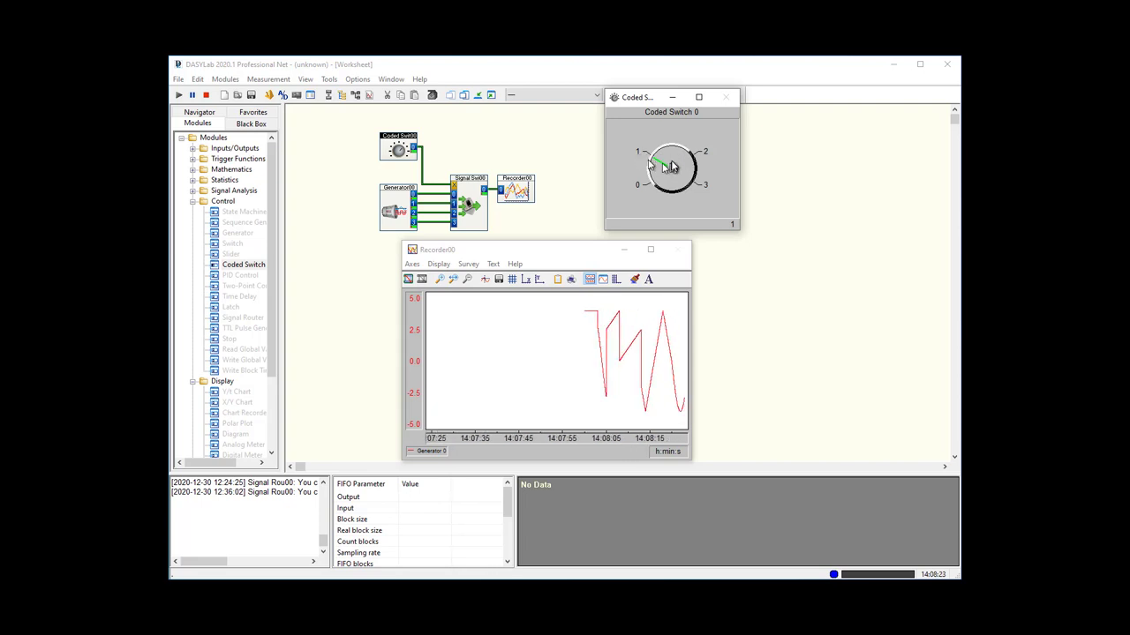
{"action": "left_click_drag", "start_coordinate": [659, 164], "coordinate": [653, 183]}
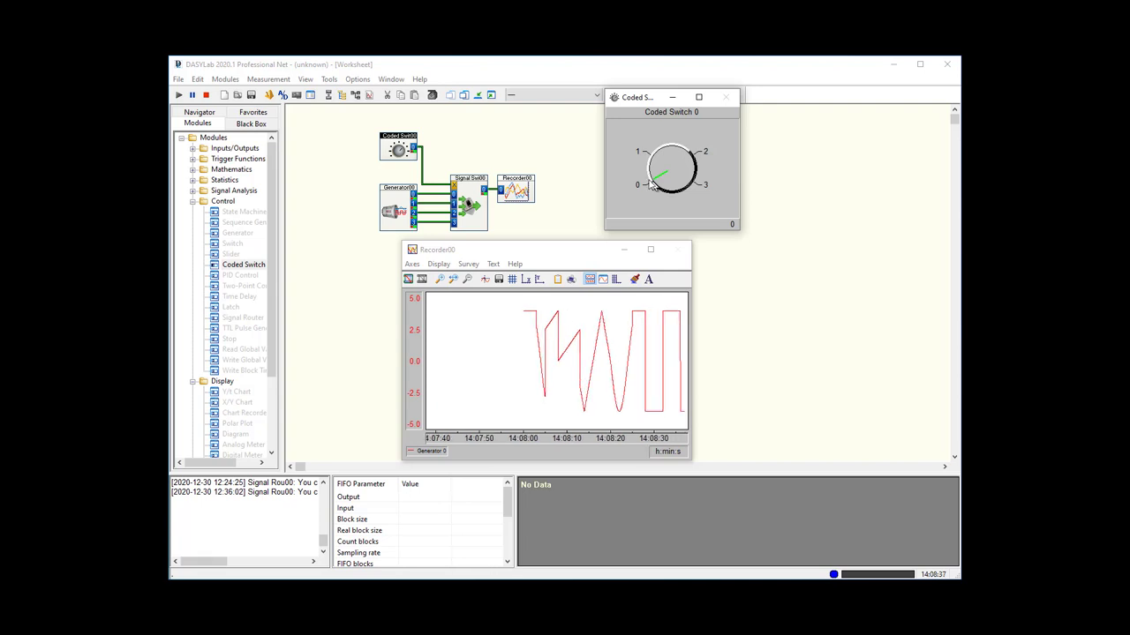
{"action": "left_click", "coordinate": [206, 97]}
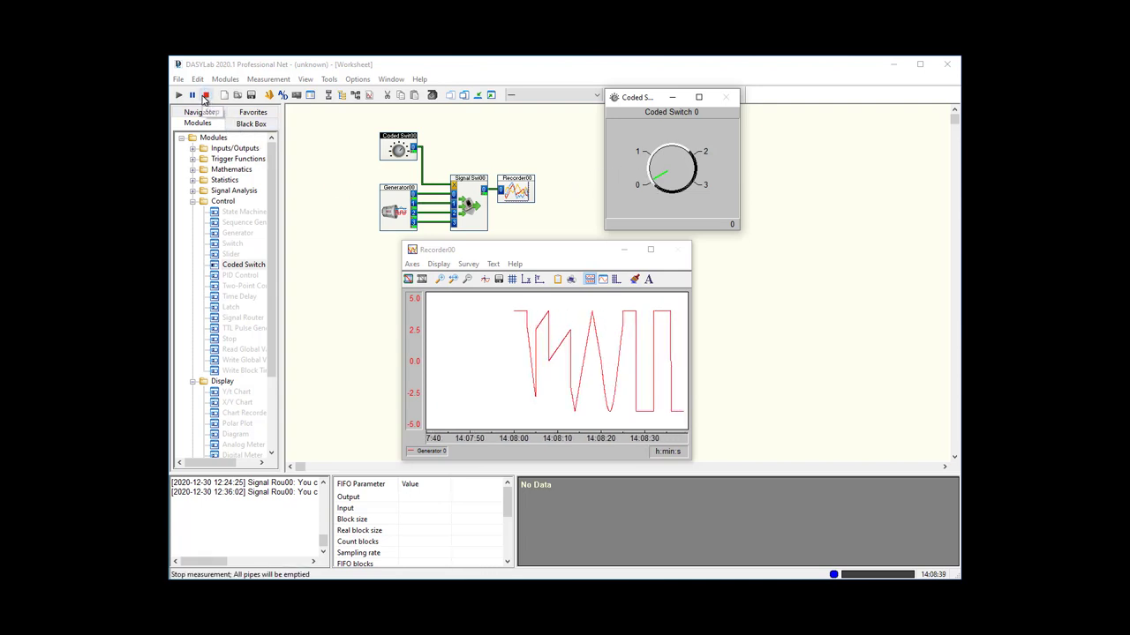